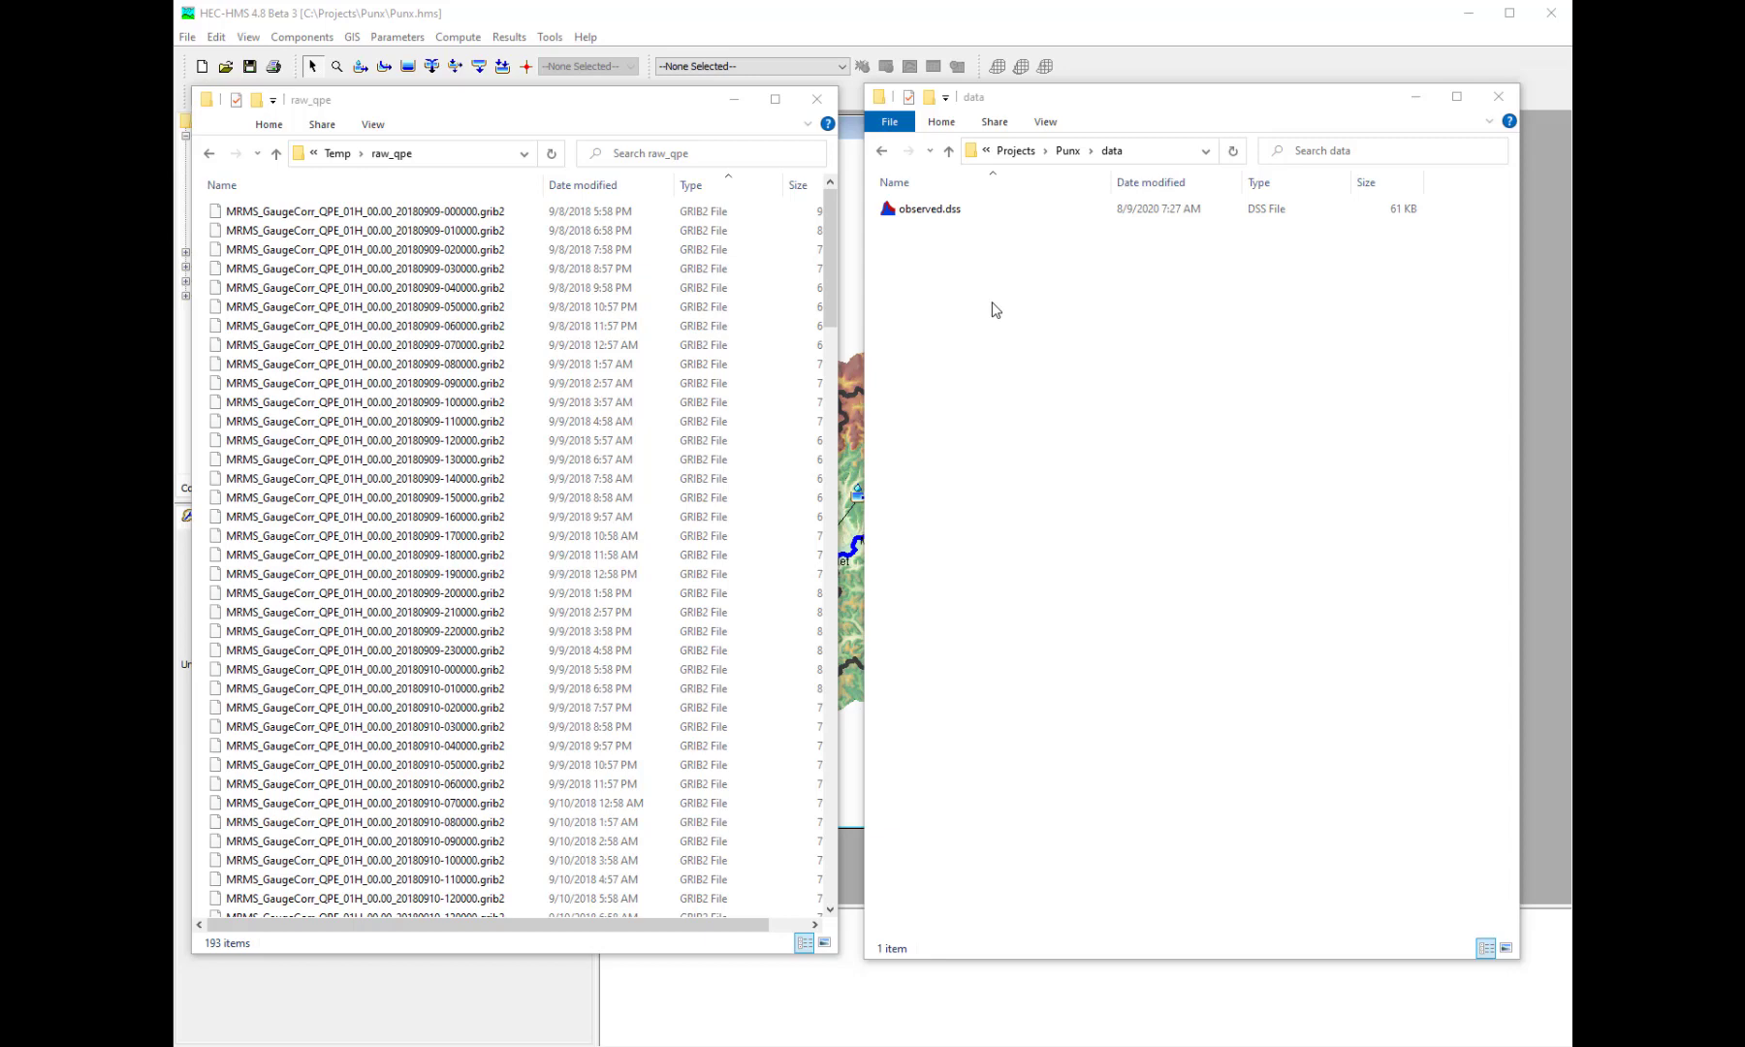
- Export the Sep2018 basin model's Subbasins layer to the shapefile C:/Temp/punx.shp
{"action": "left_click", "coordinate": [871, 34]}
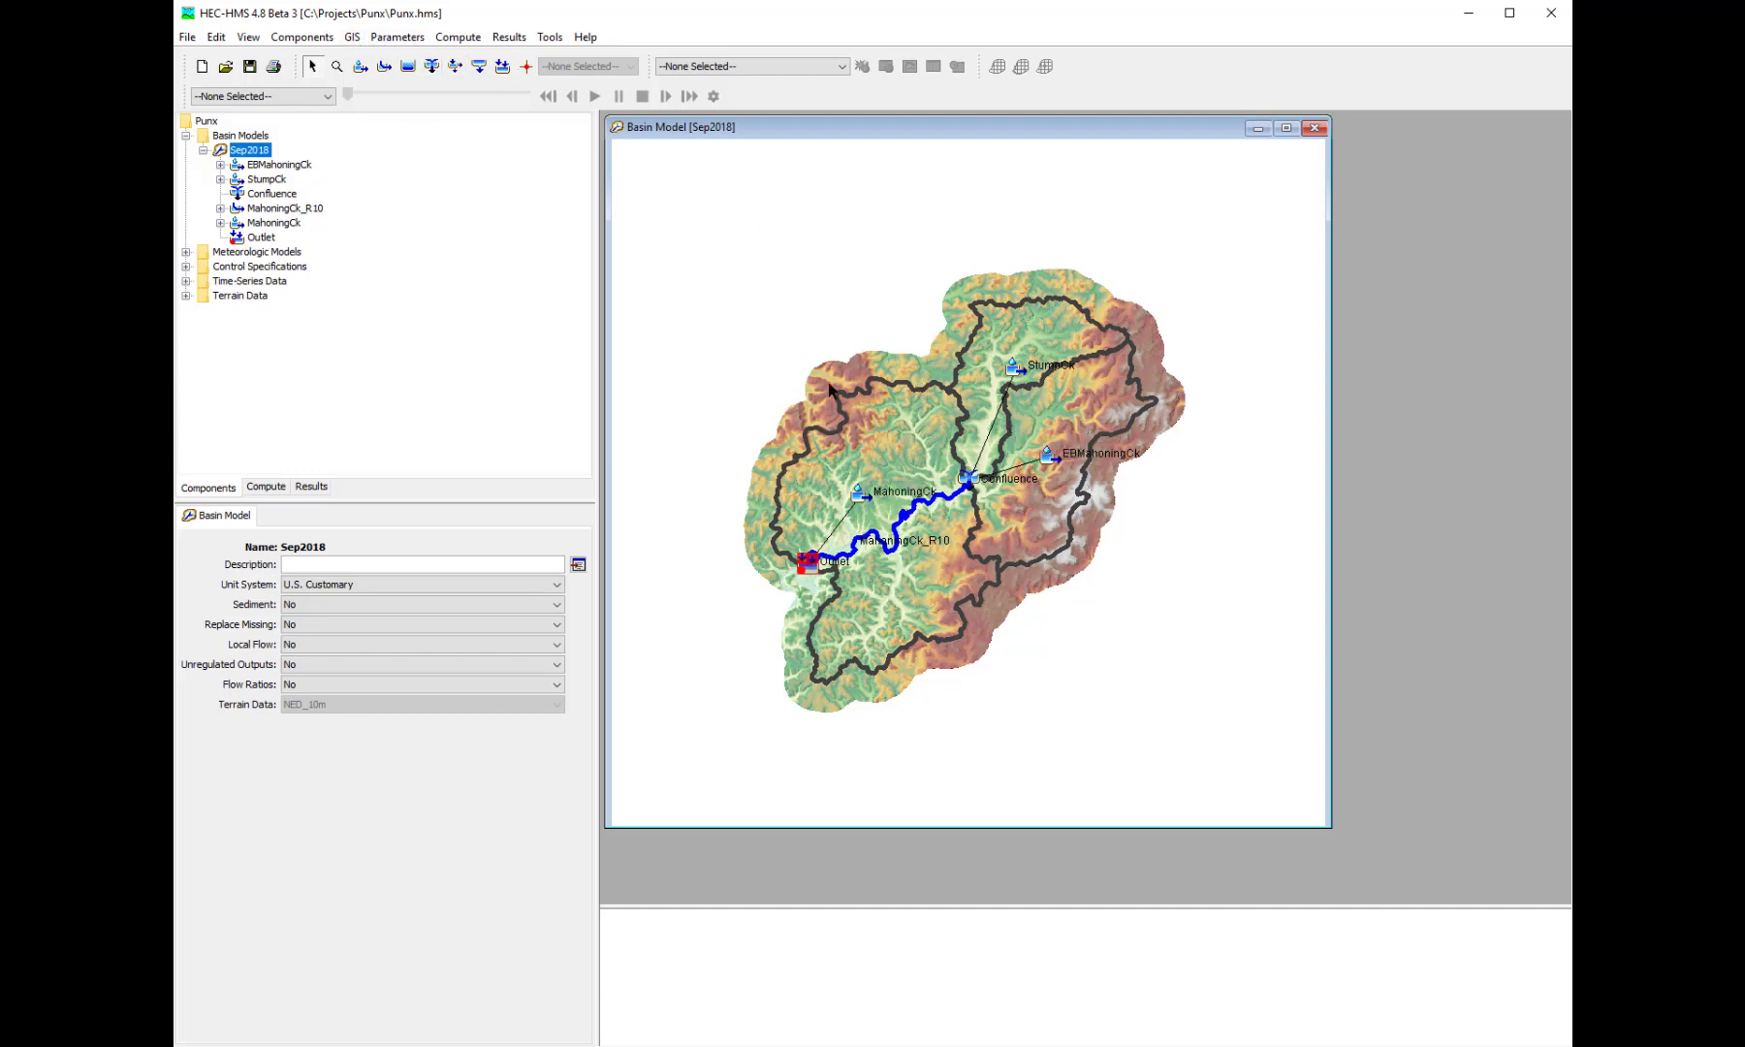
{"action": "left_click", "coordinate": [352, 36]}
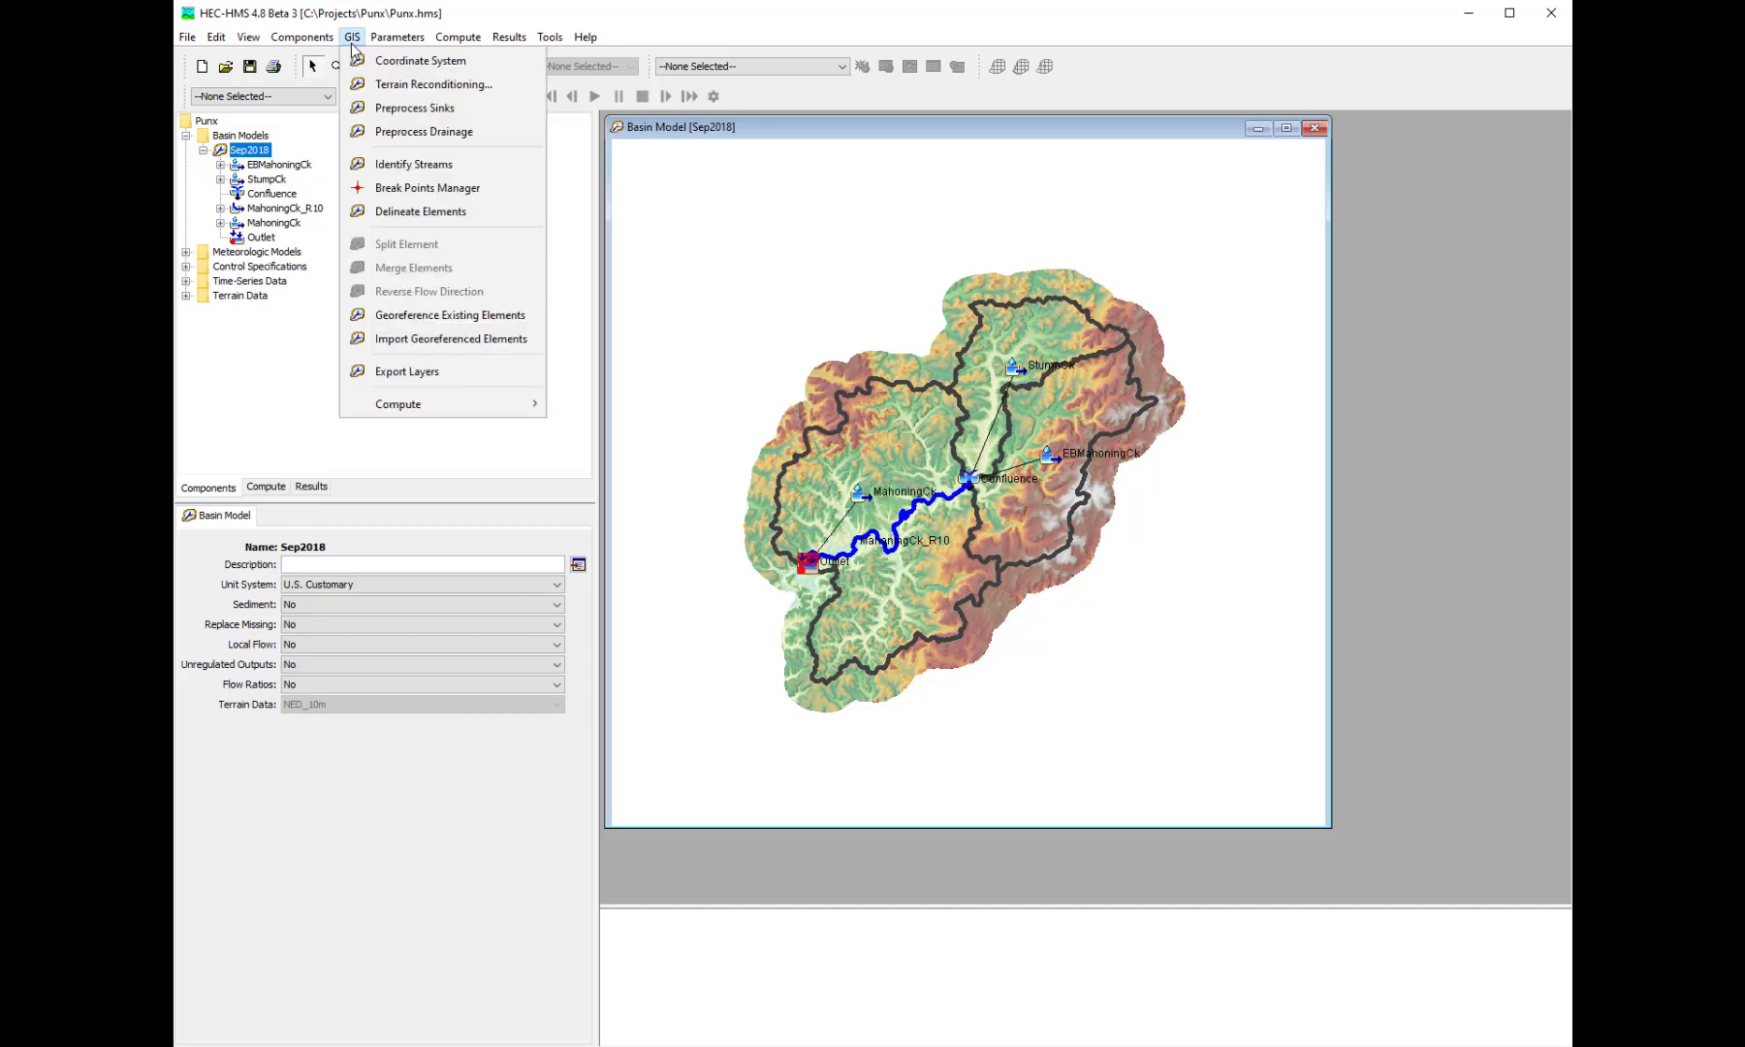
{"action": "left_click", "coordinate": [406, 378]}
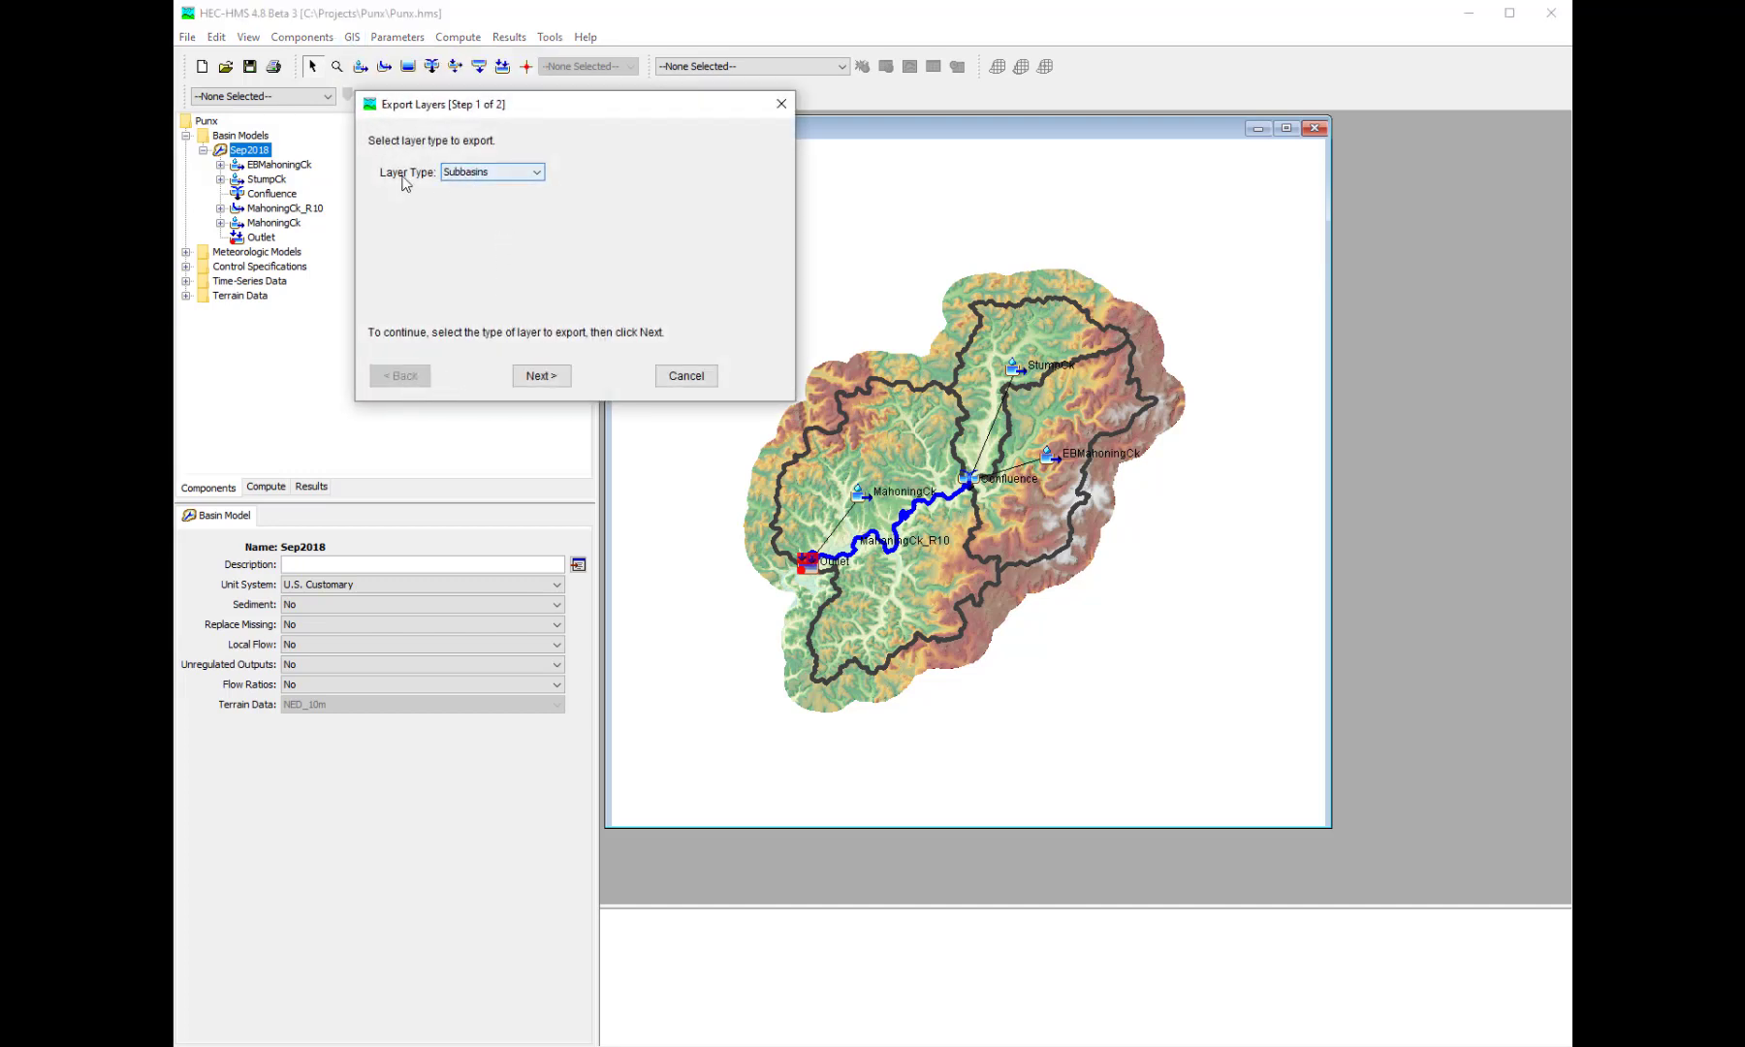
{"action": "left_click", "coordinate": [539, 376]}
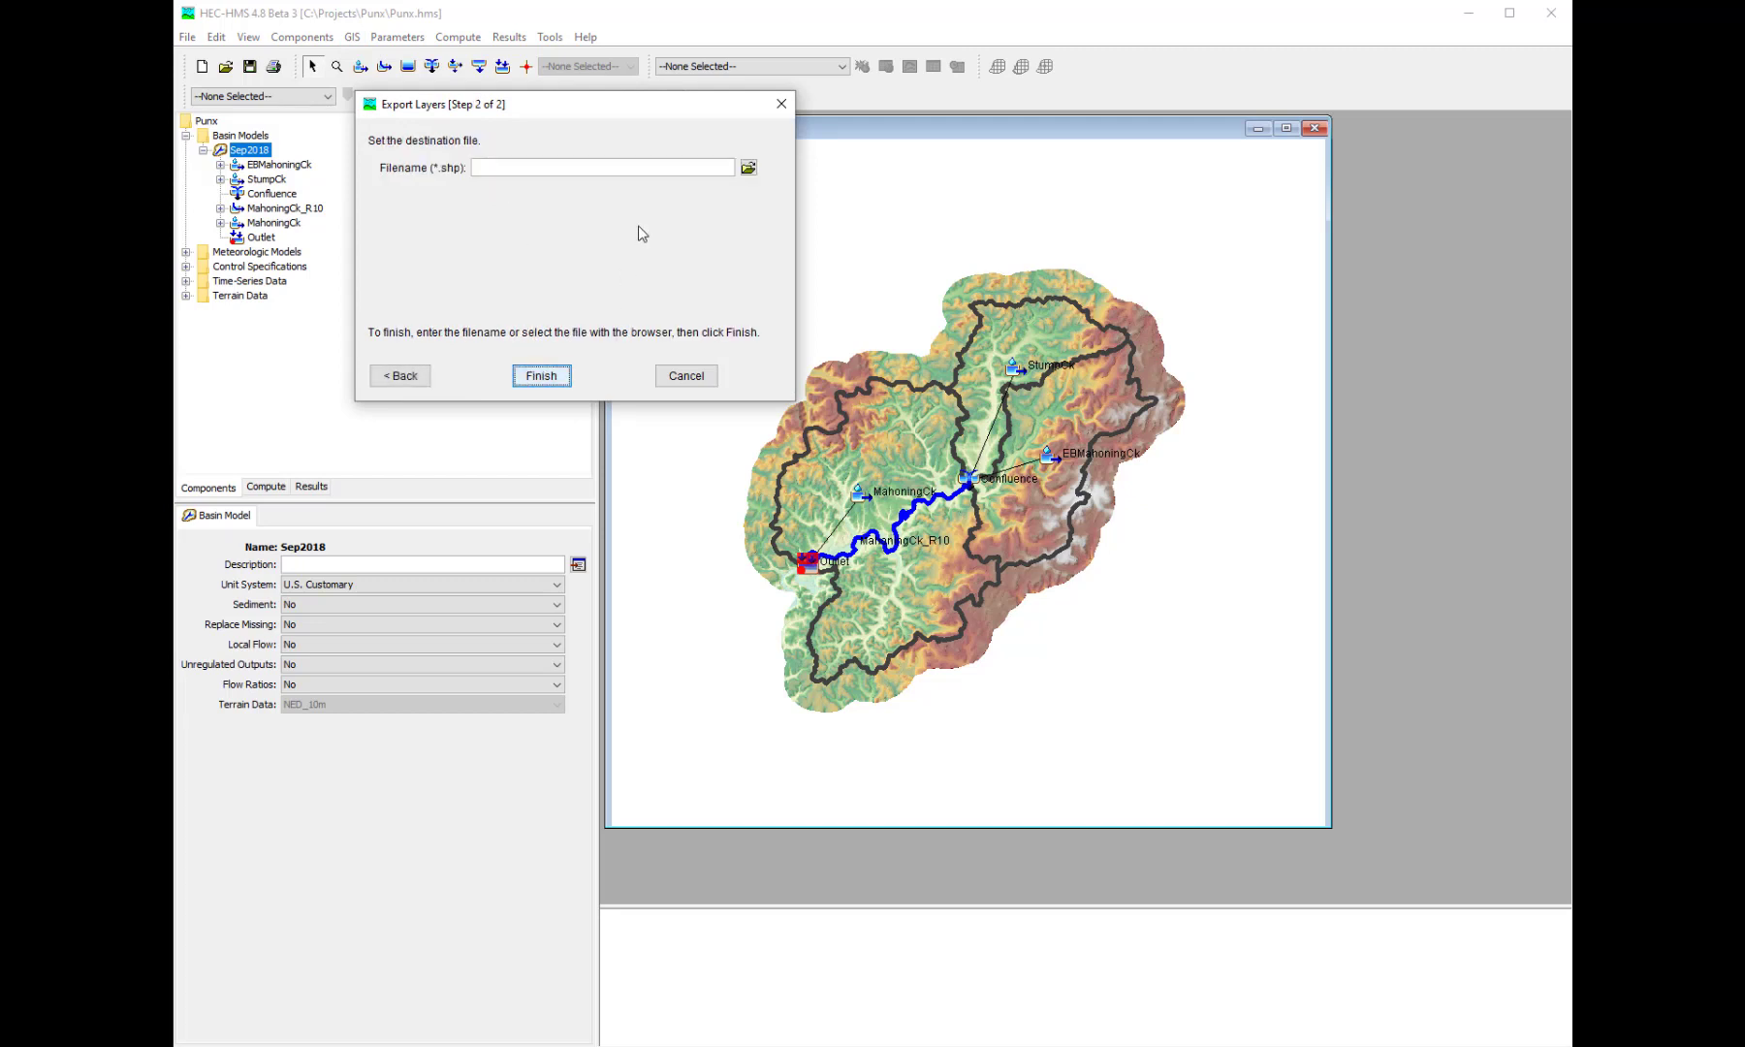
{"action": "left_click", "coordinate": [637, 173]}
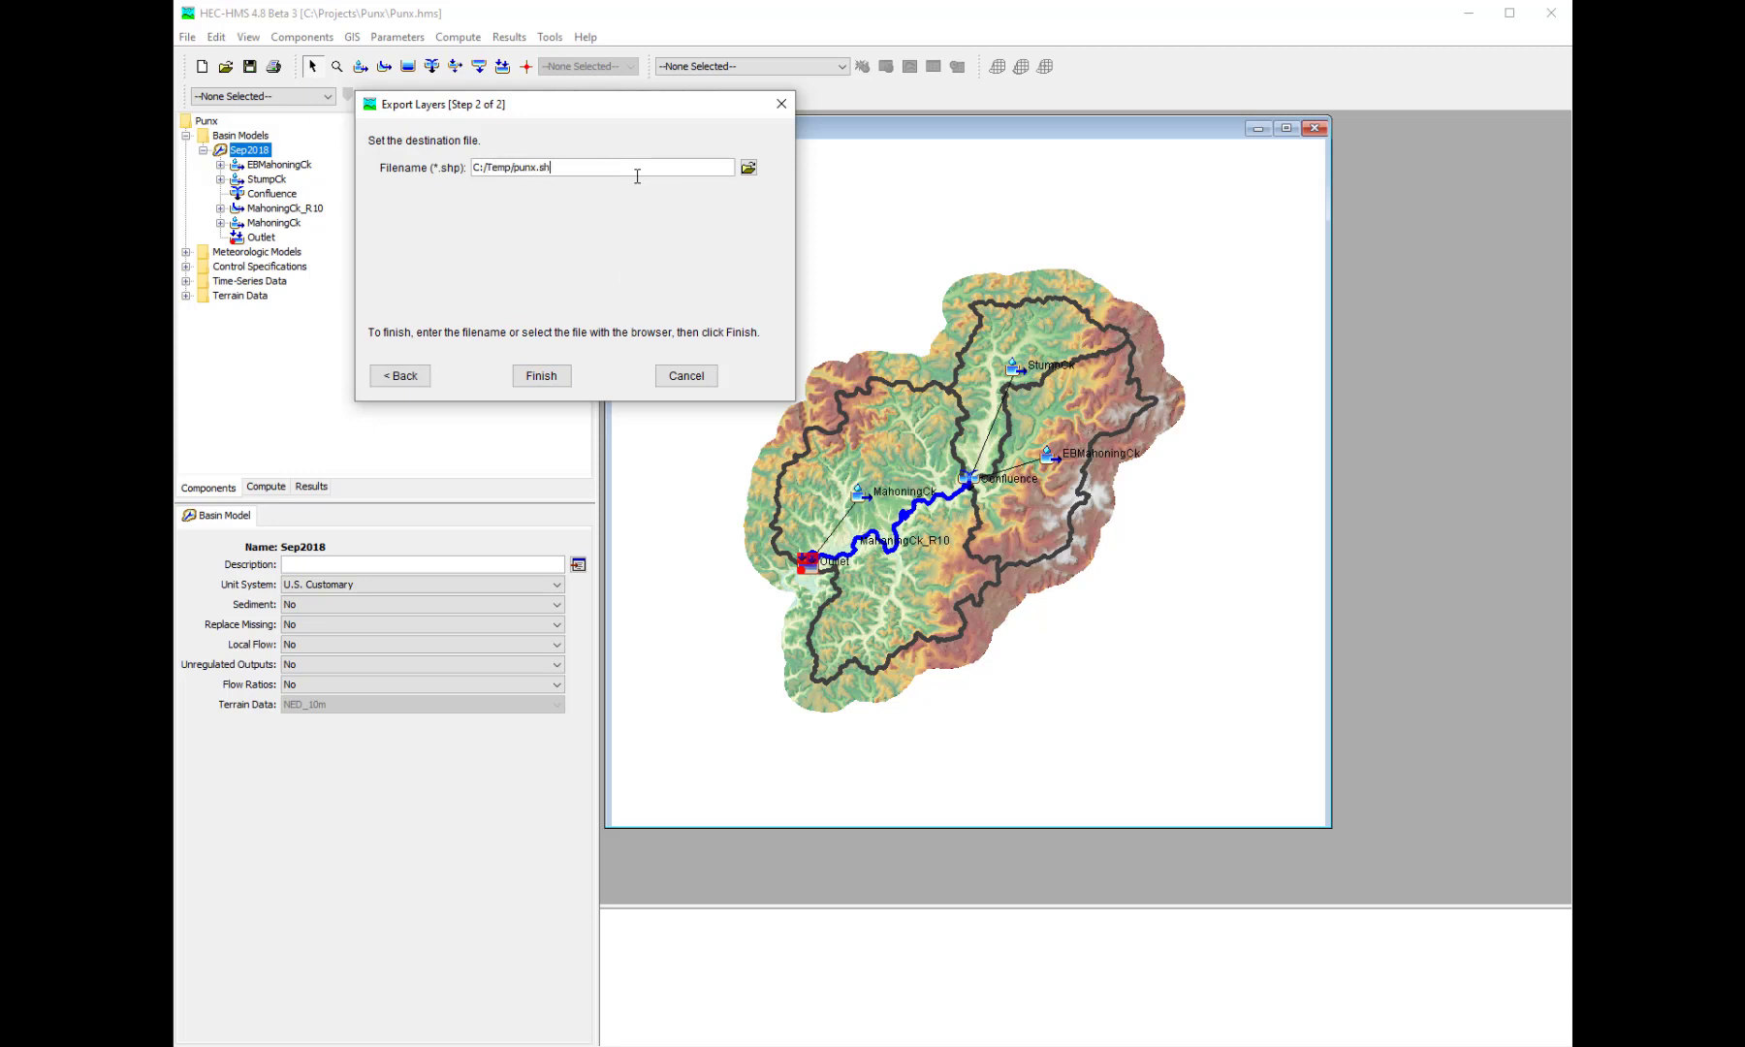
{"action": "left_click", "coordinate": [560, 377]}
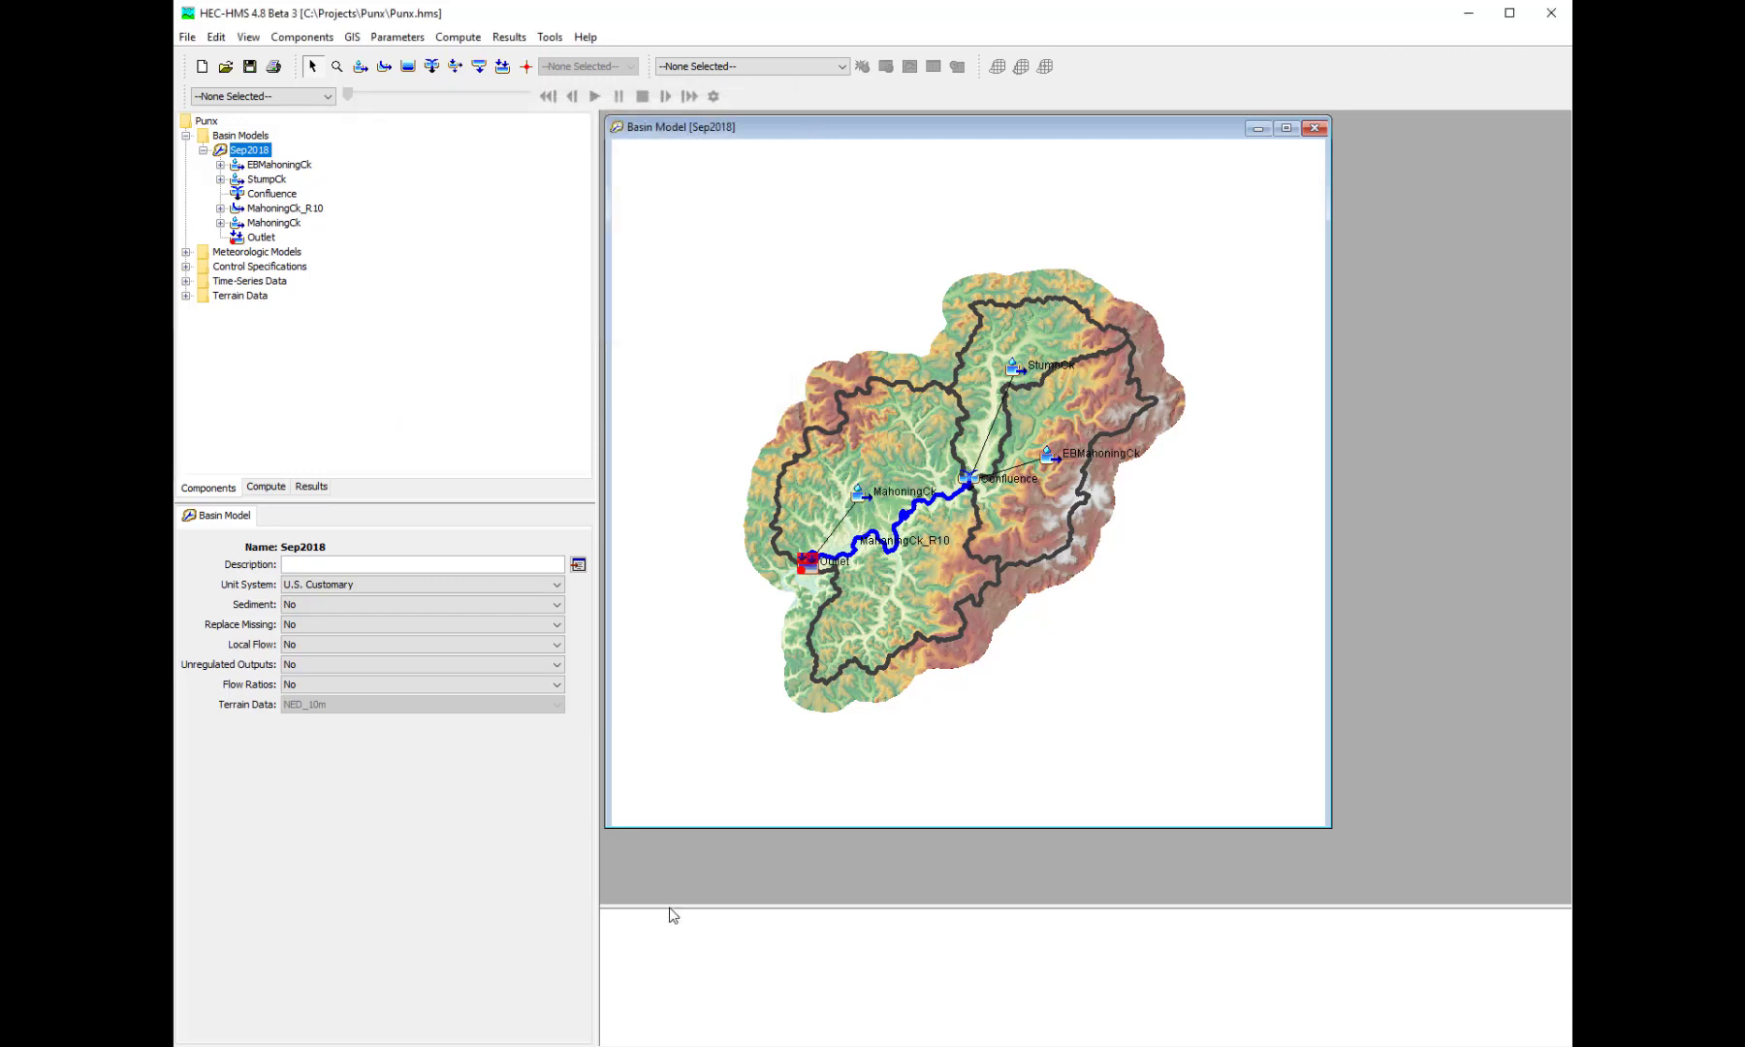
- Switch to File Explorer and check the C:\Temp folder for the exported punx shapefile
{"action": "left_click", "coordinate": [598, 1046]}
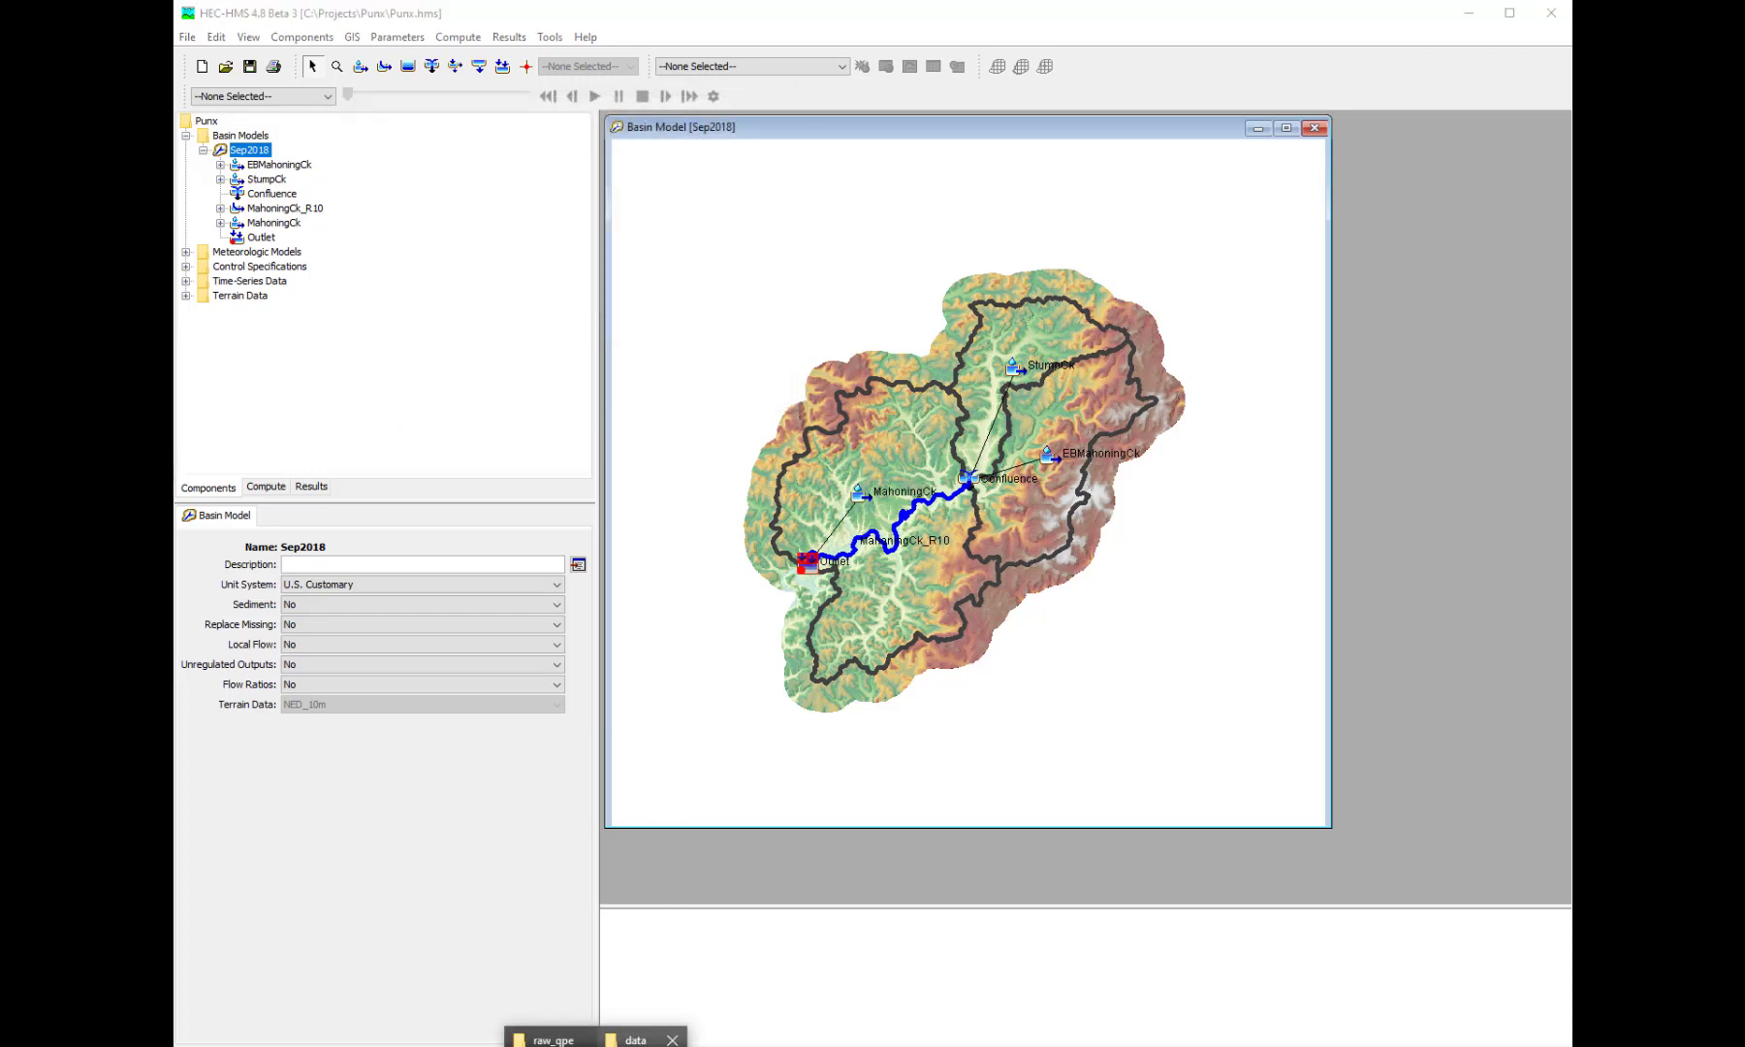
{"action": "left_click", "coordinate": [644, 1041]}
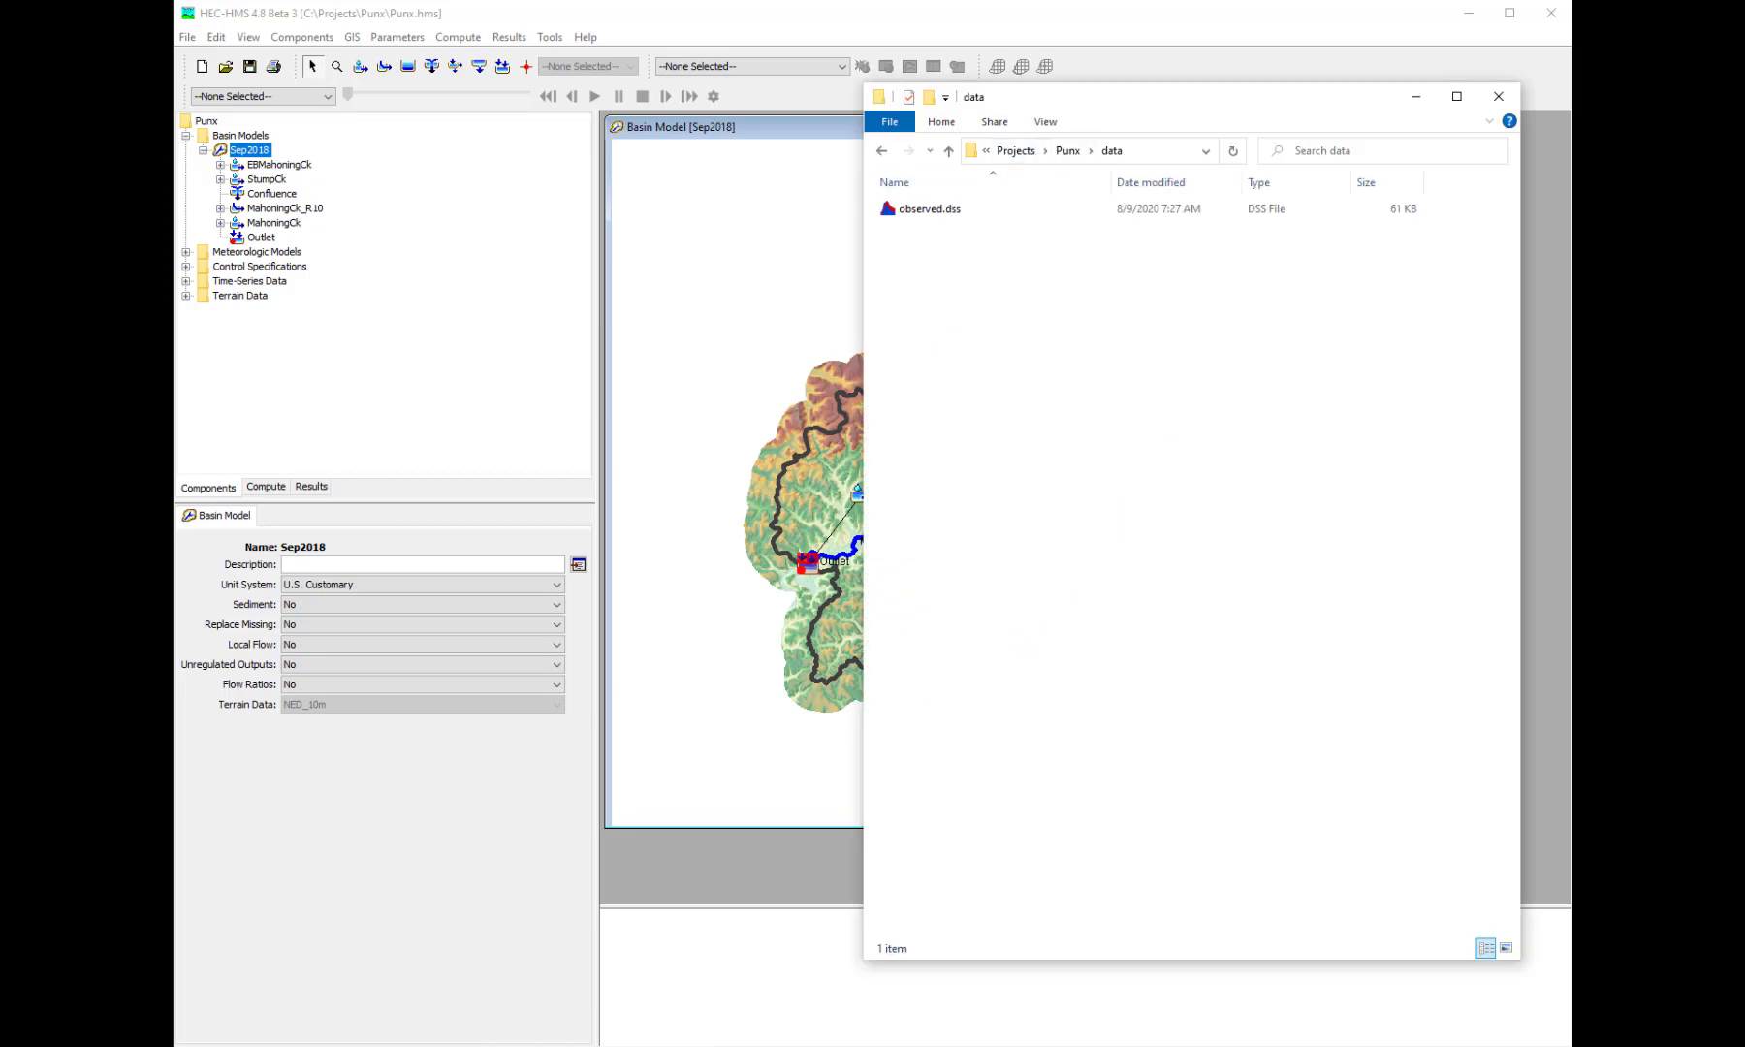
{"action": "left_click", "coordinate": [577, 1036]}
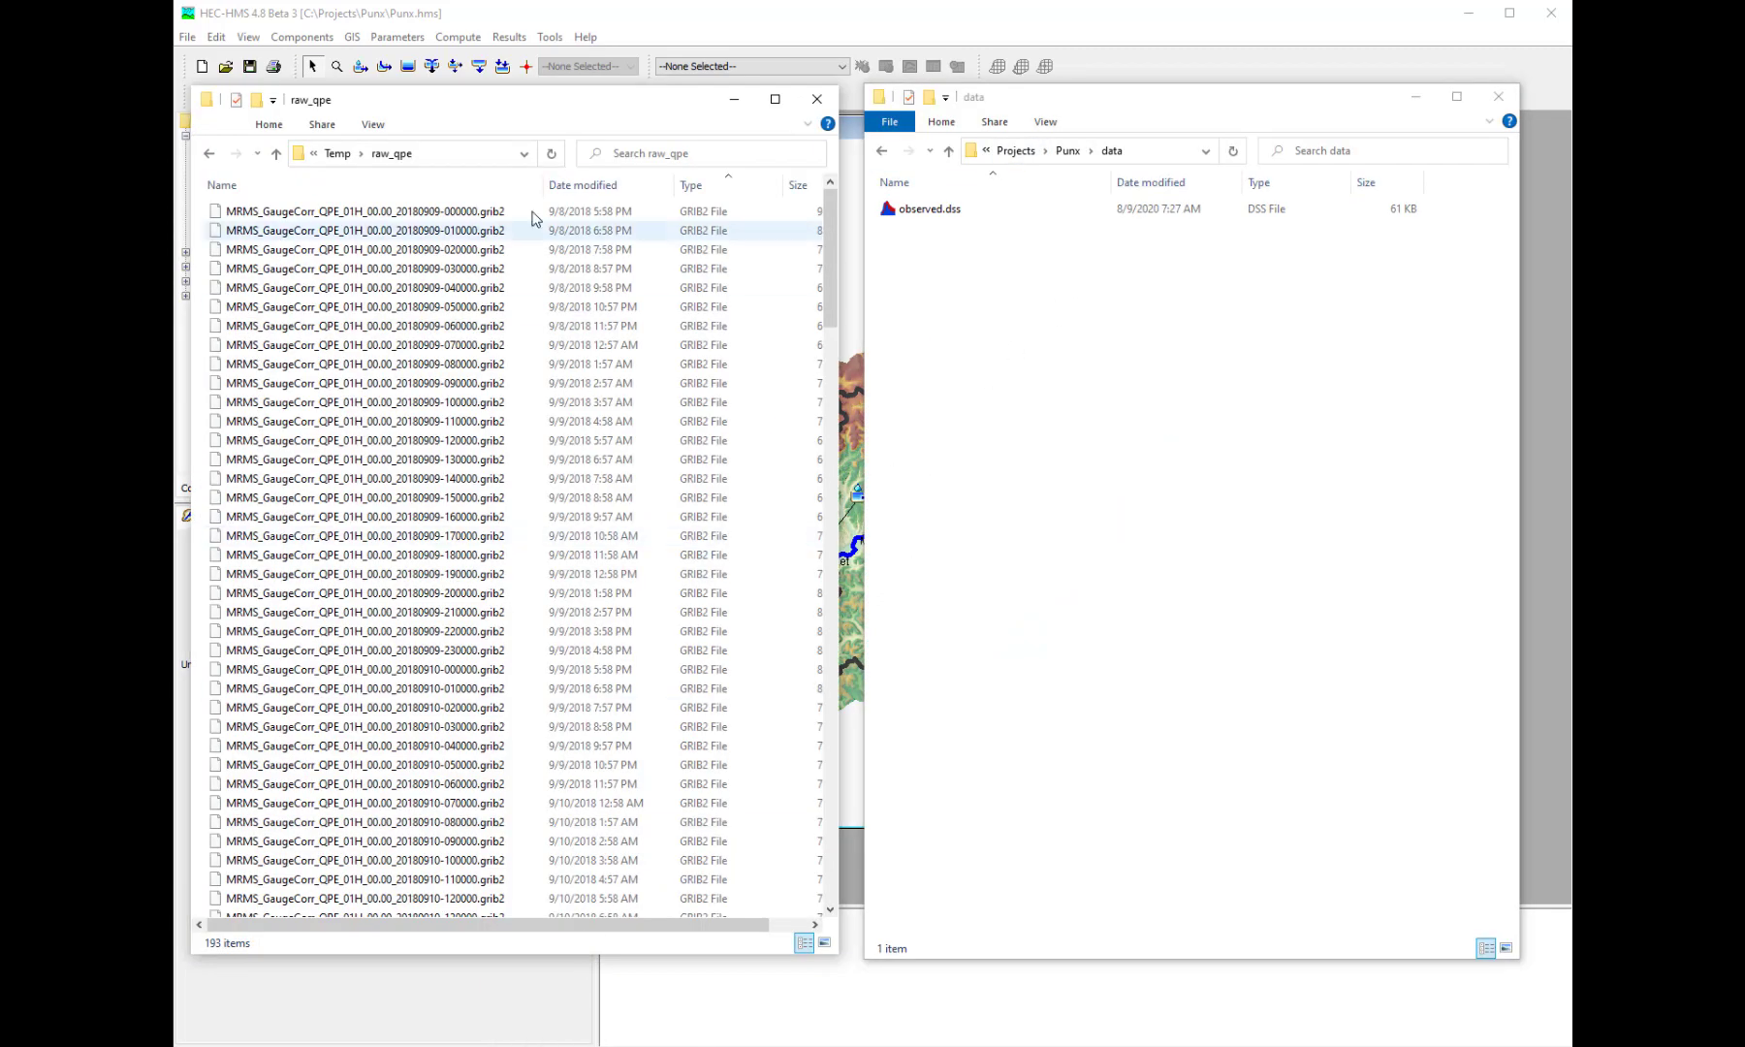
{"action": "left_click", "coordinate": [339, 154]}
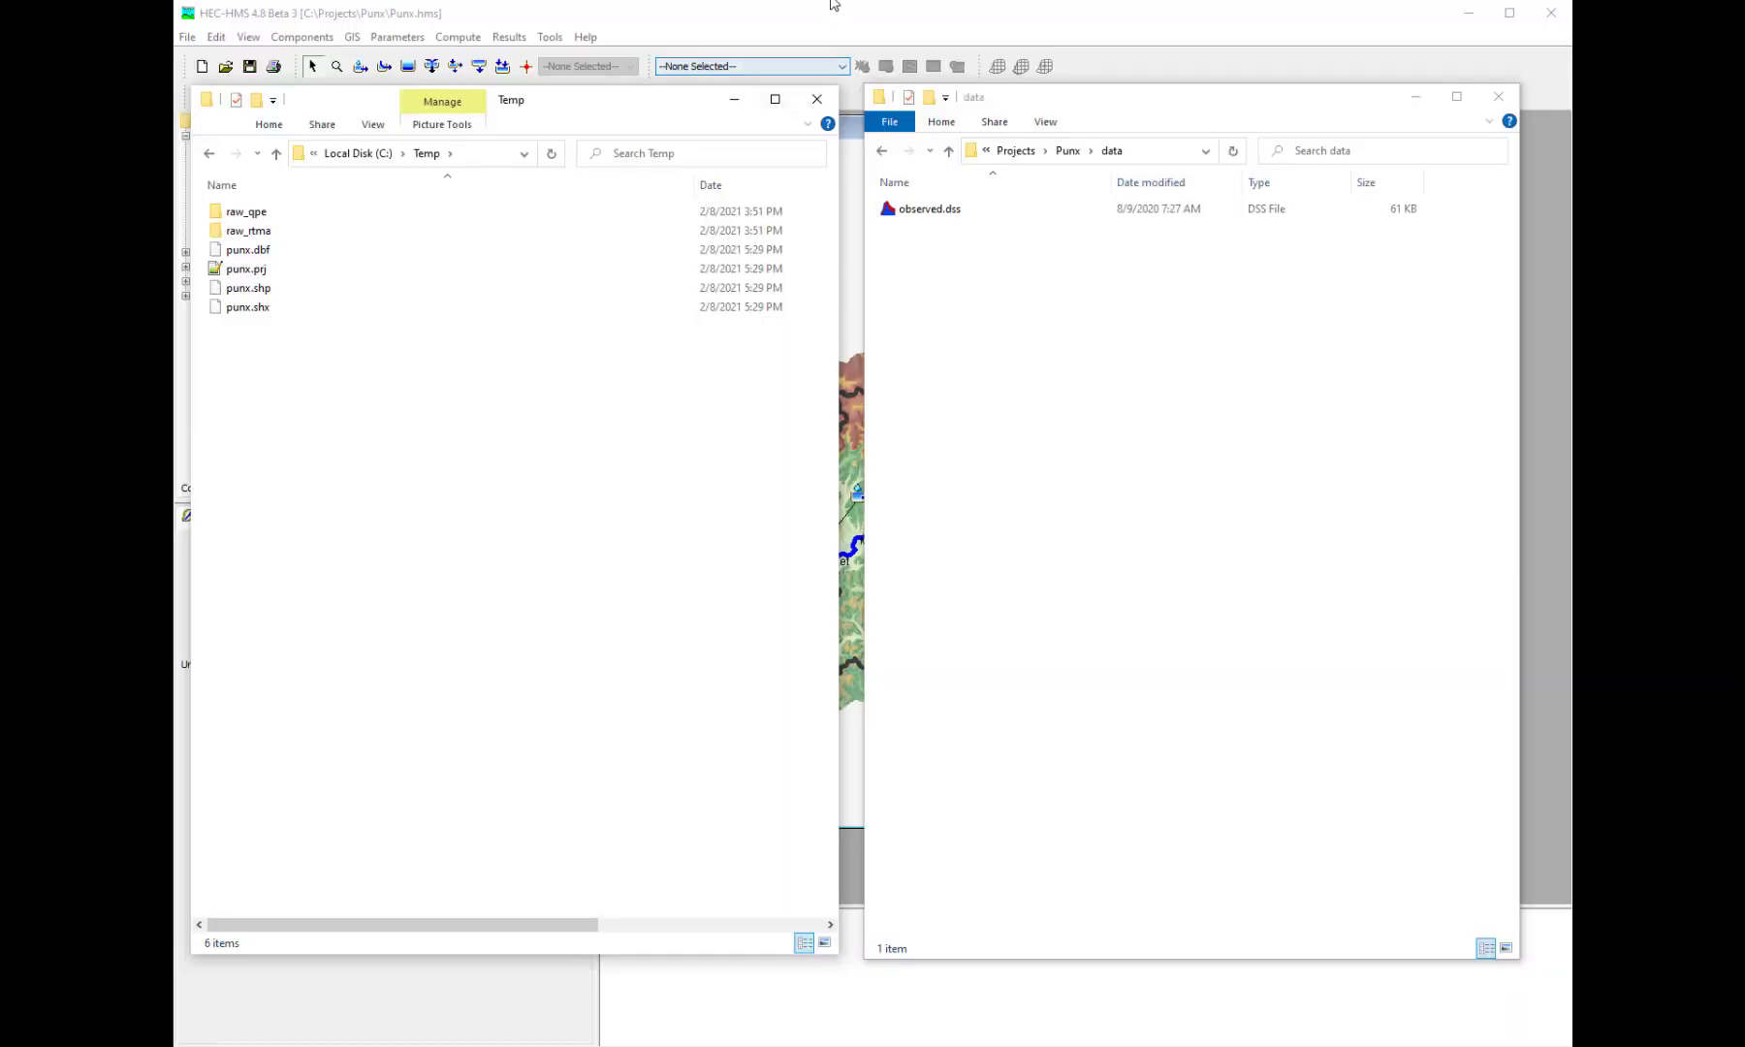
- Return to HEC-HMS and start a gridded data import, moving the wizard clear of the map's centre
{"action": "left_click", "coordinate": [827, 17]}
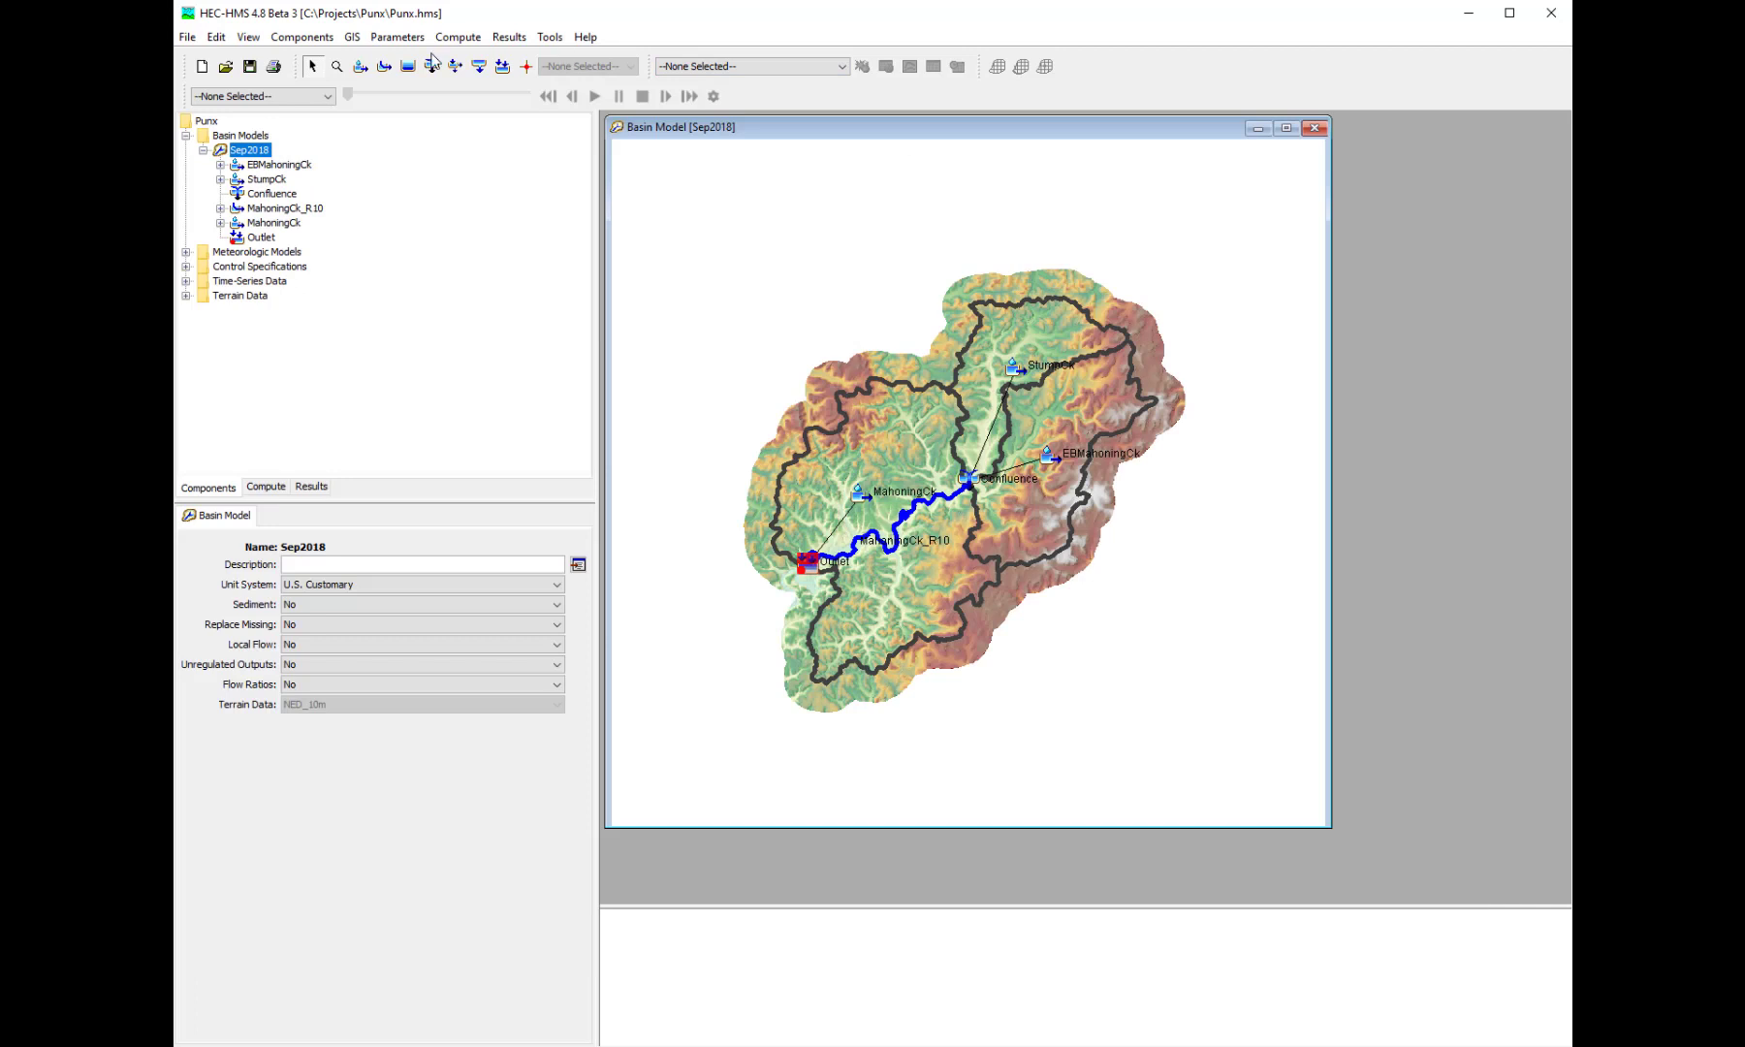
{"action": "left_click", "coordinate": [187, 41]}
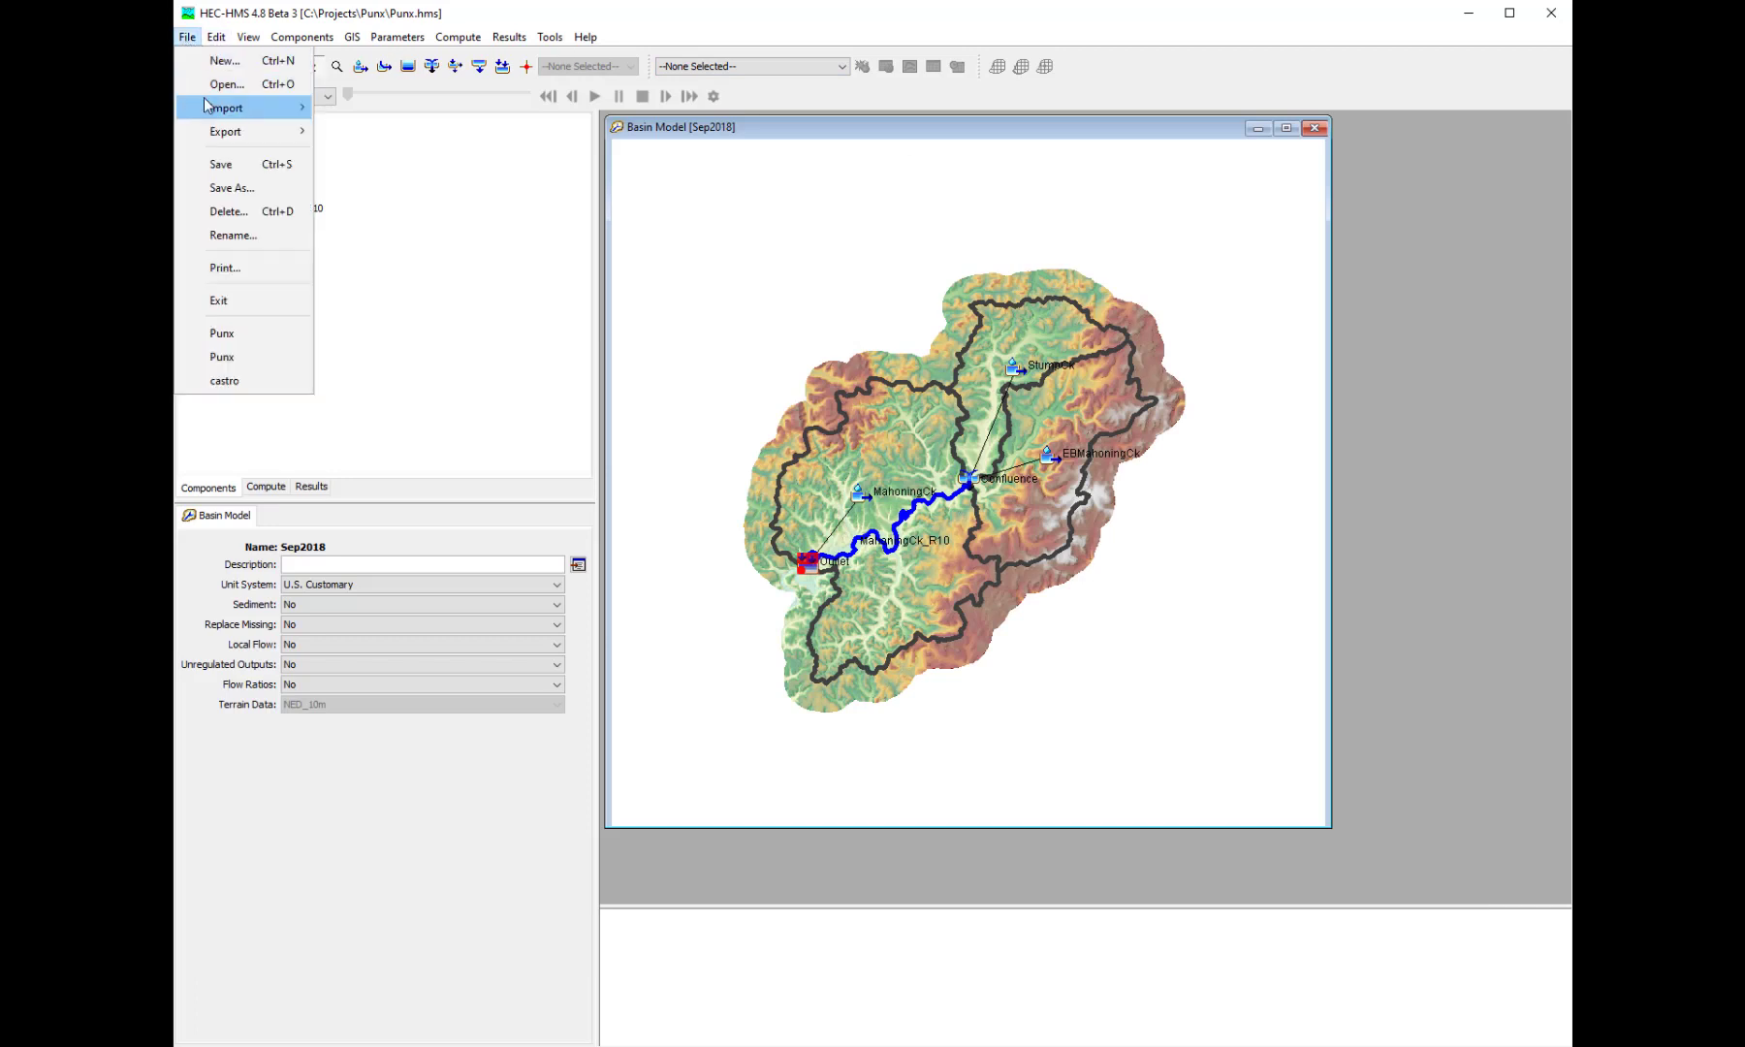
{"action": "mouse_move", "coordinate": [205, 110]}
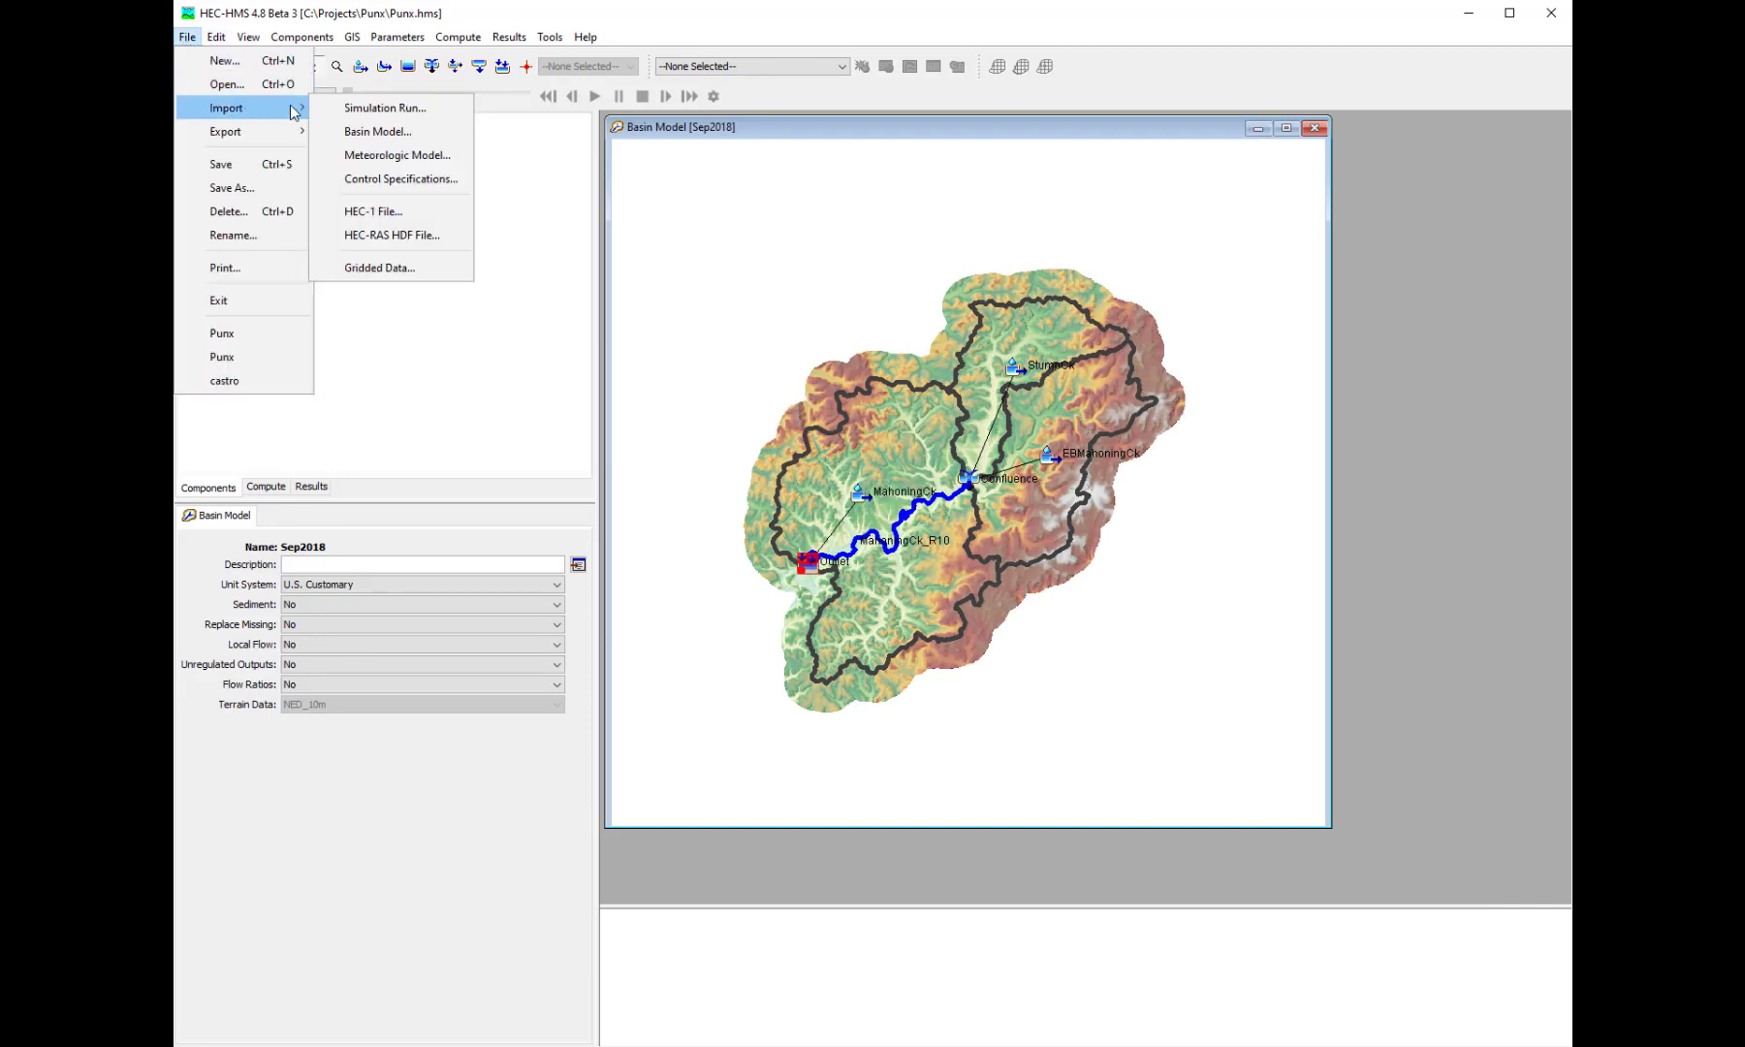
{"action": "left_click", "coordinate": [383, 267]}
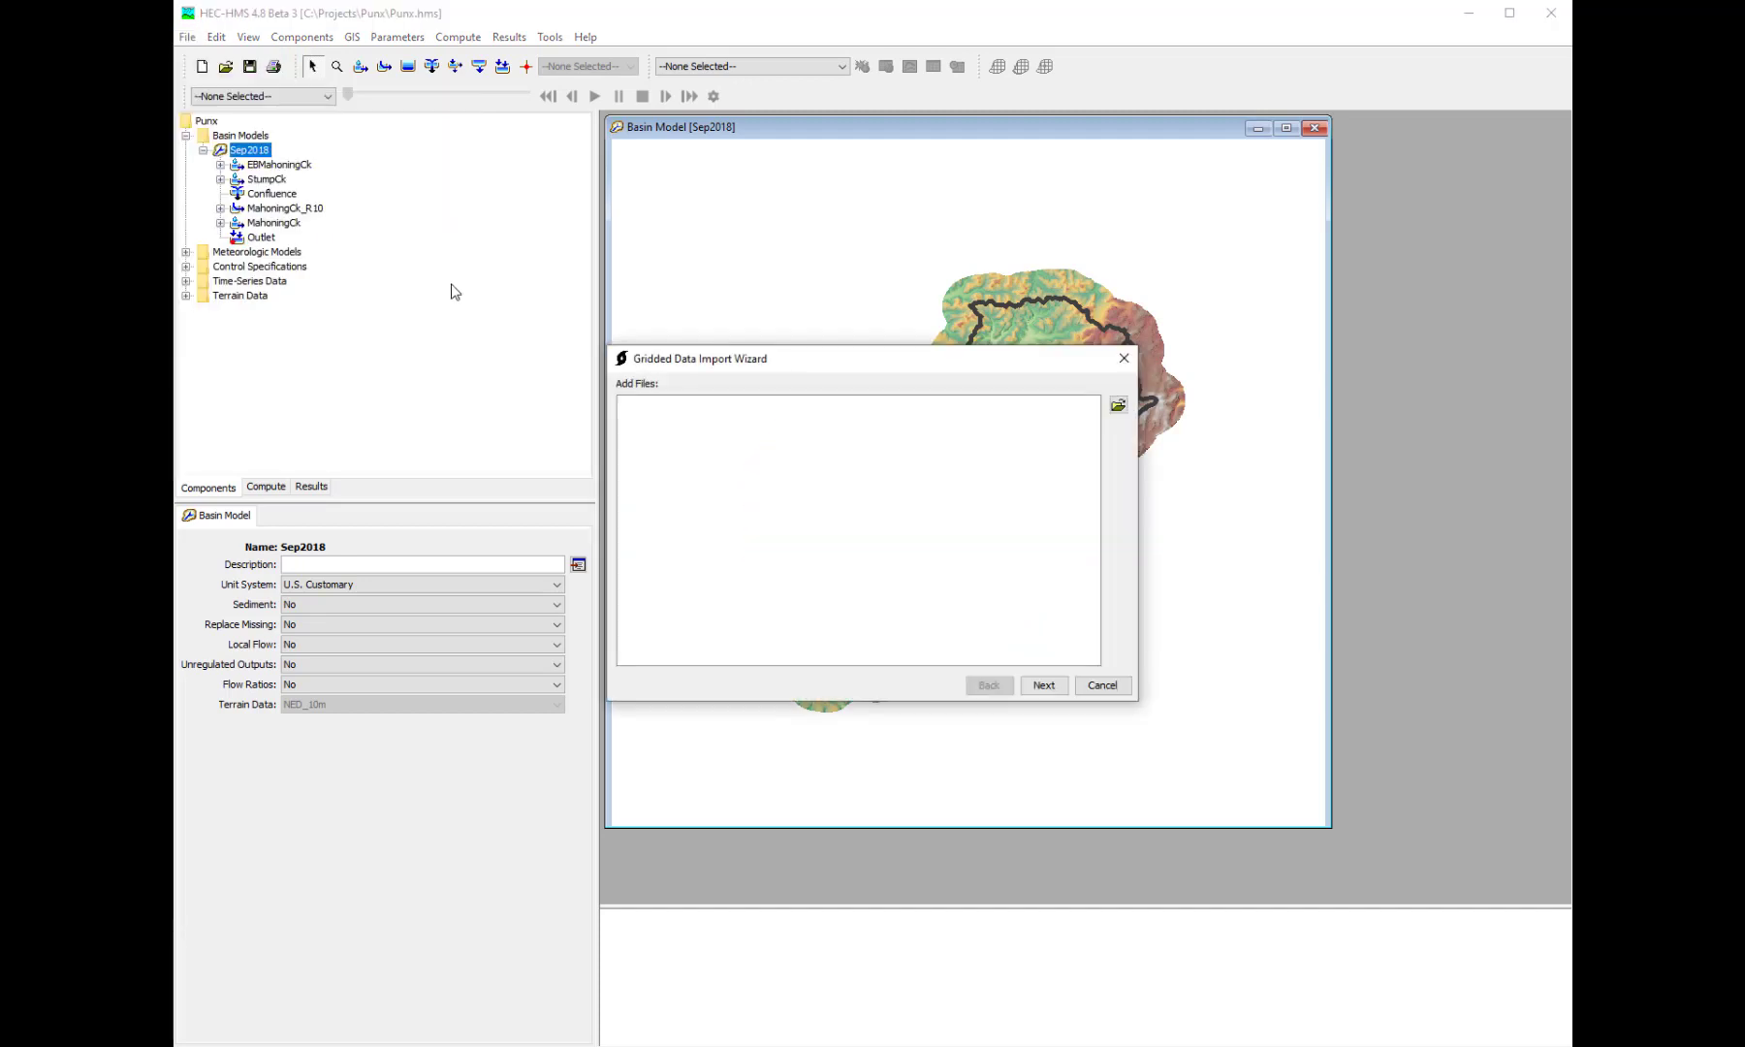
{"action": "left_click_drag", "start_coordinate": [829, 376], "coordinate": [864, 279]}
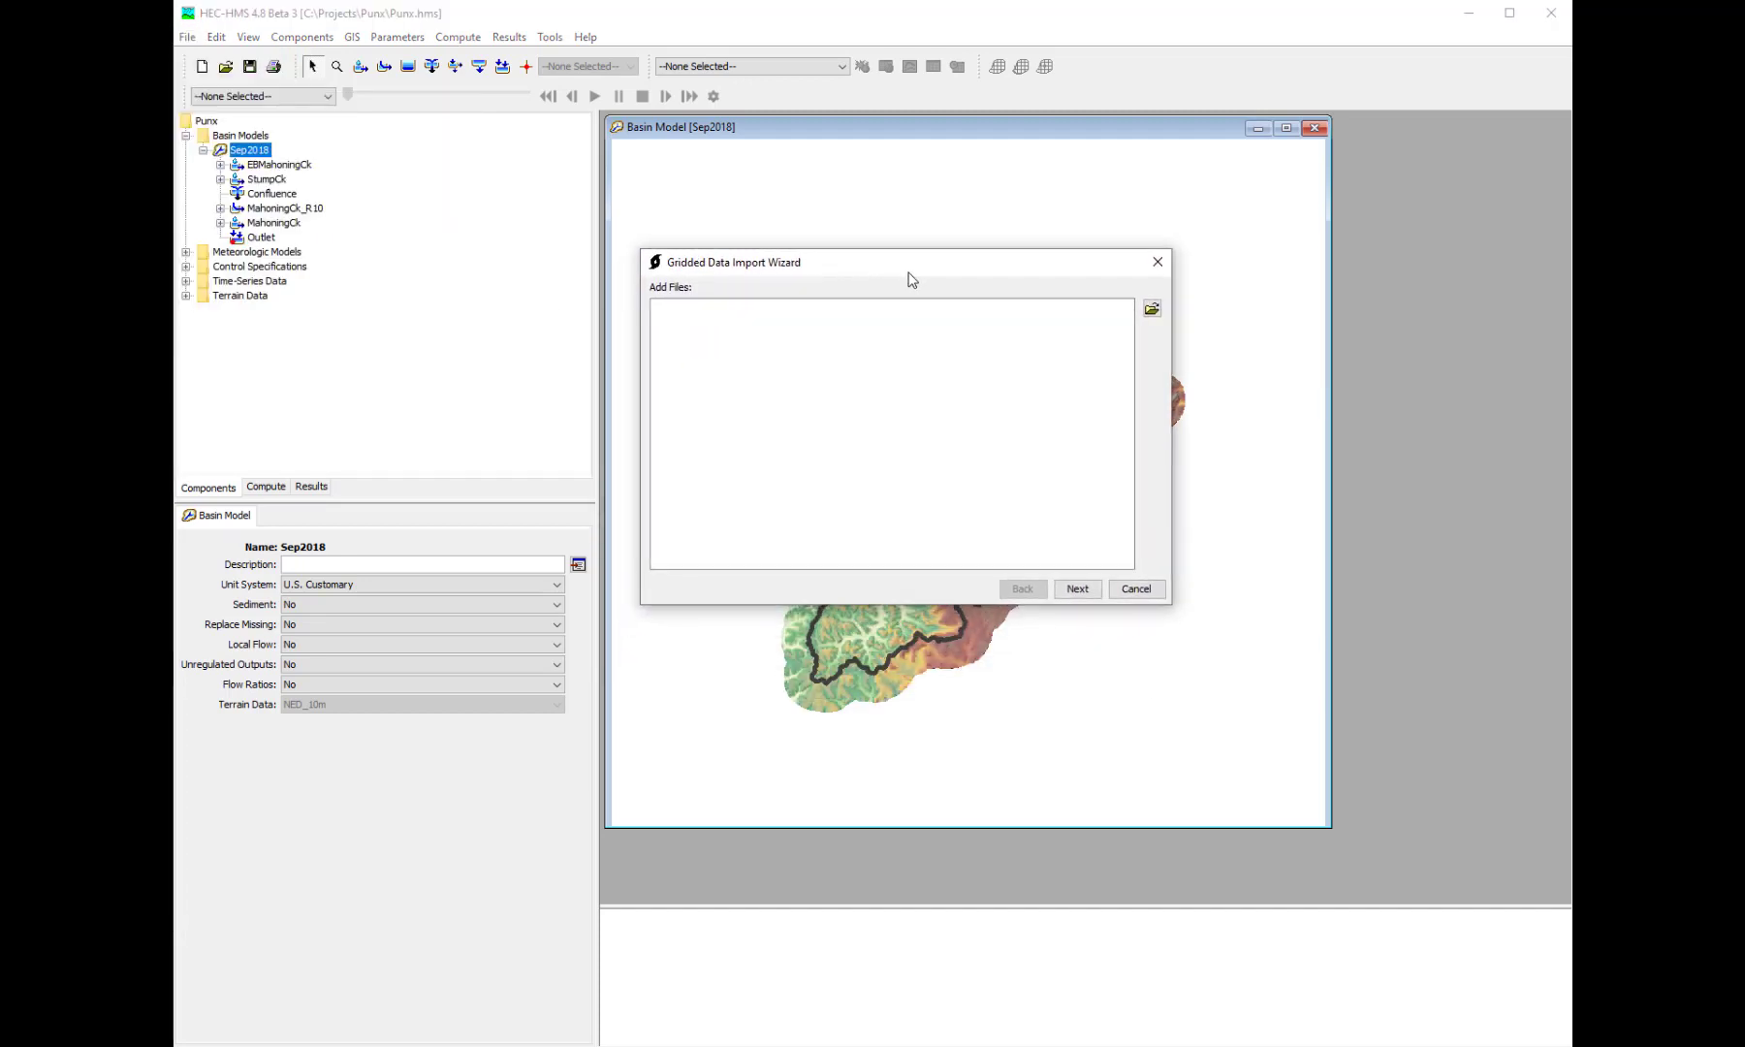
- Add all the MRMS GaugeCorr QPE grib2 files from C:\Temp\raw_qpe to the import
{"action": "left_click", "coordinate": [1152, 310]}
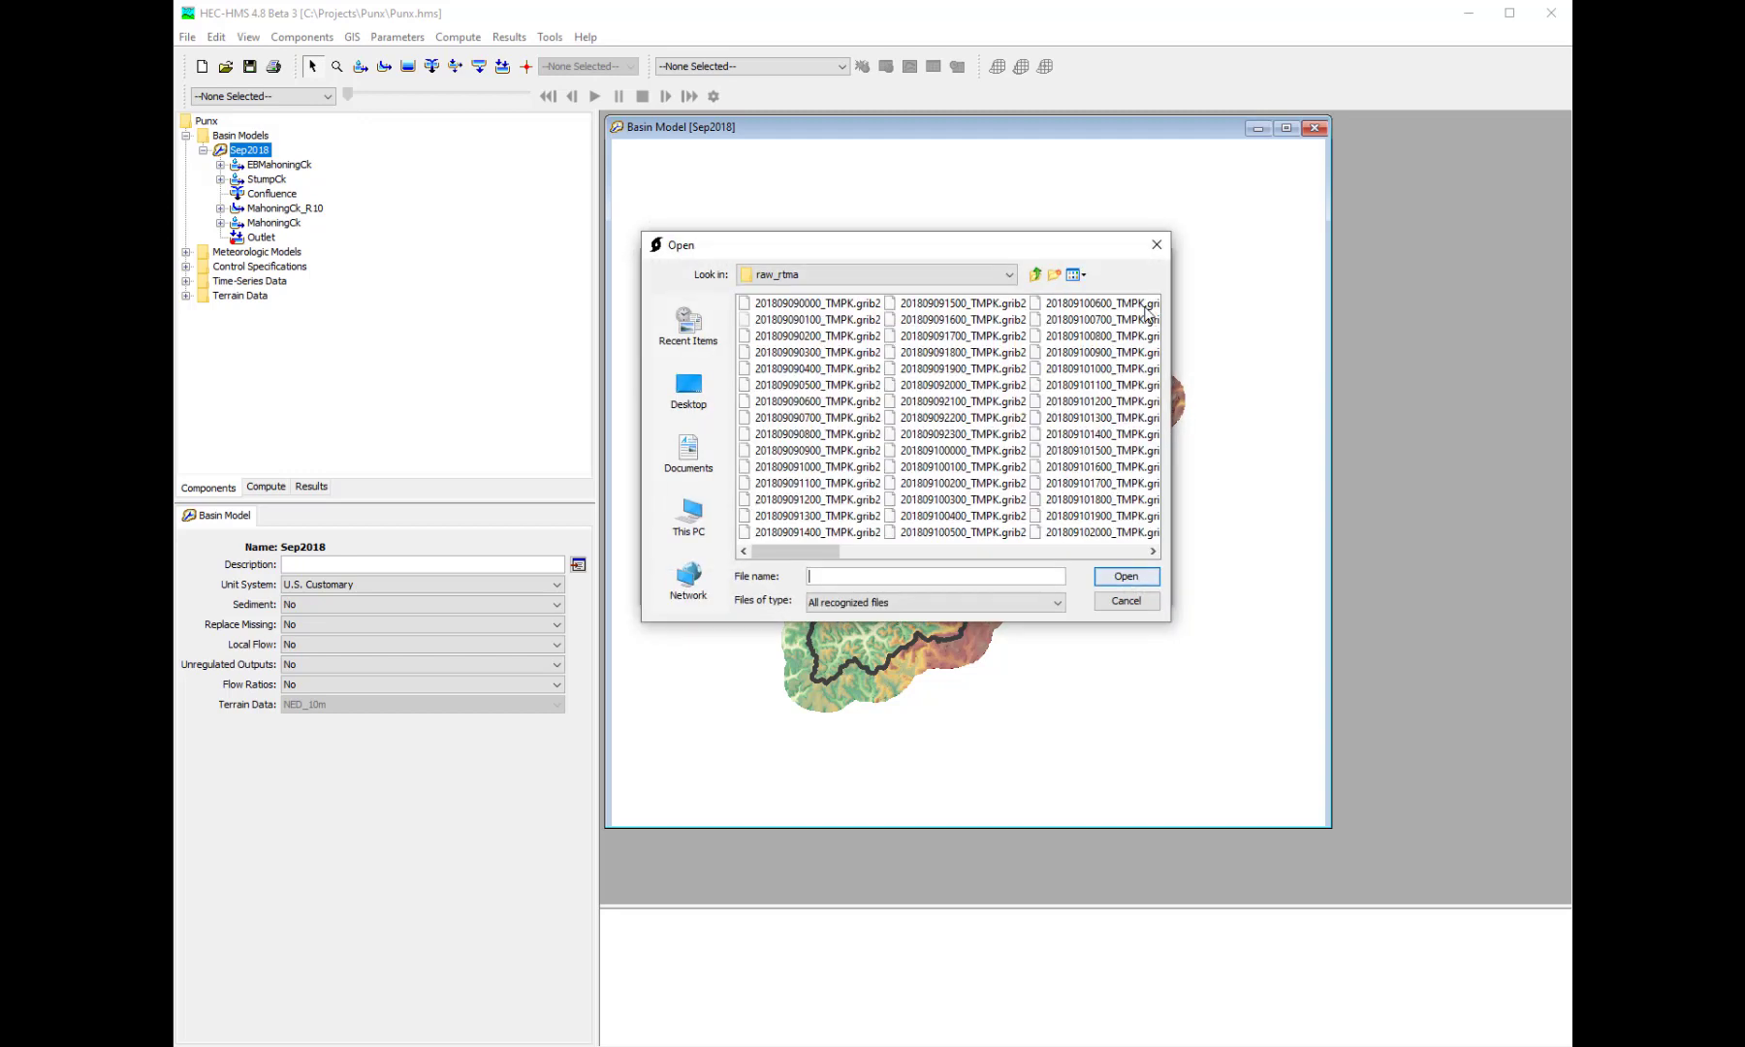
{"action": "left_click", "coordinate": [969, 282]}
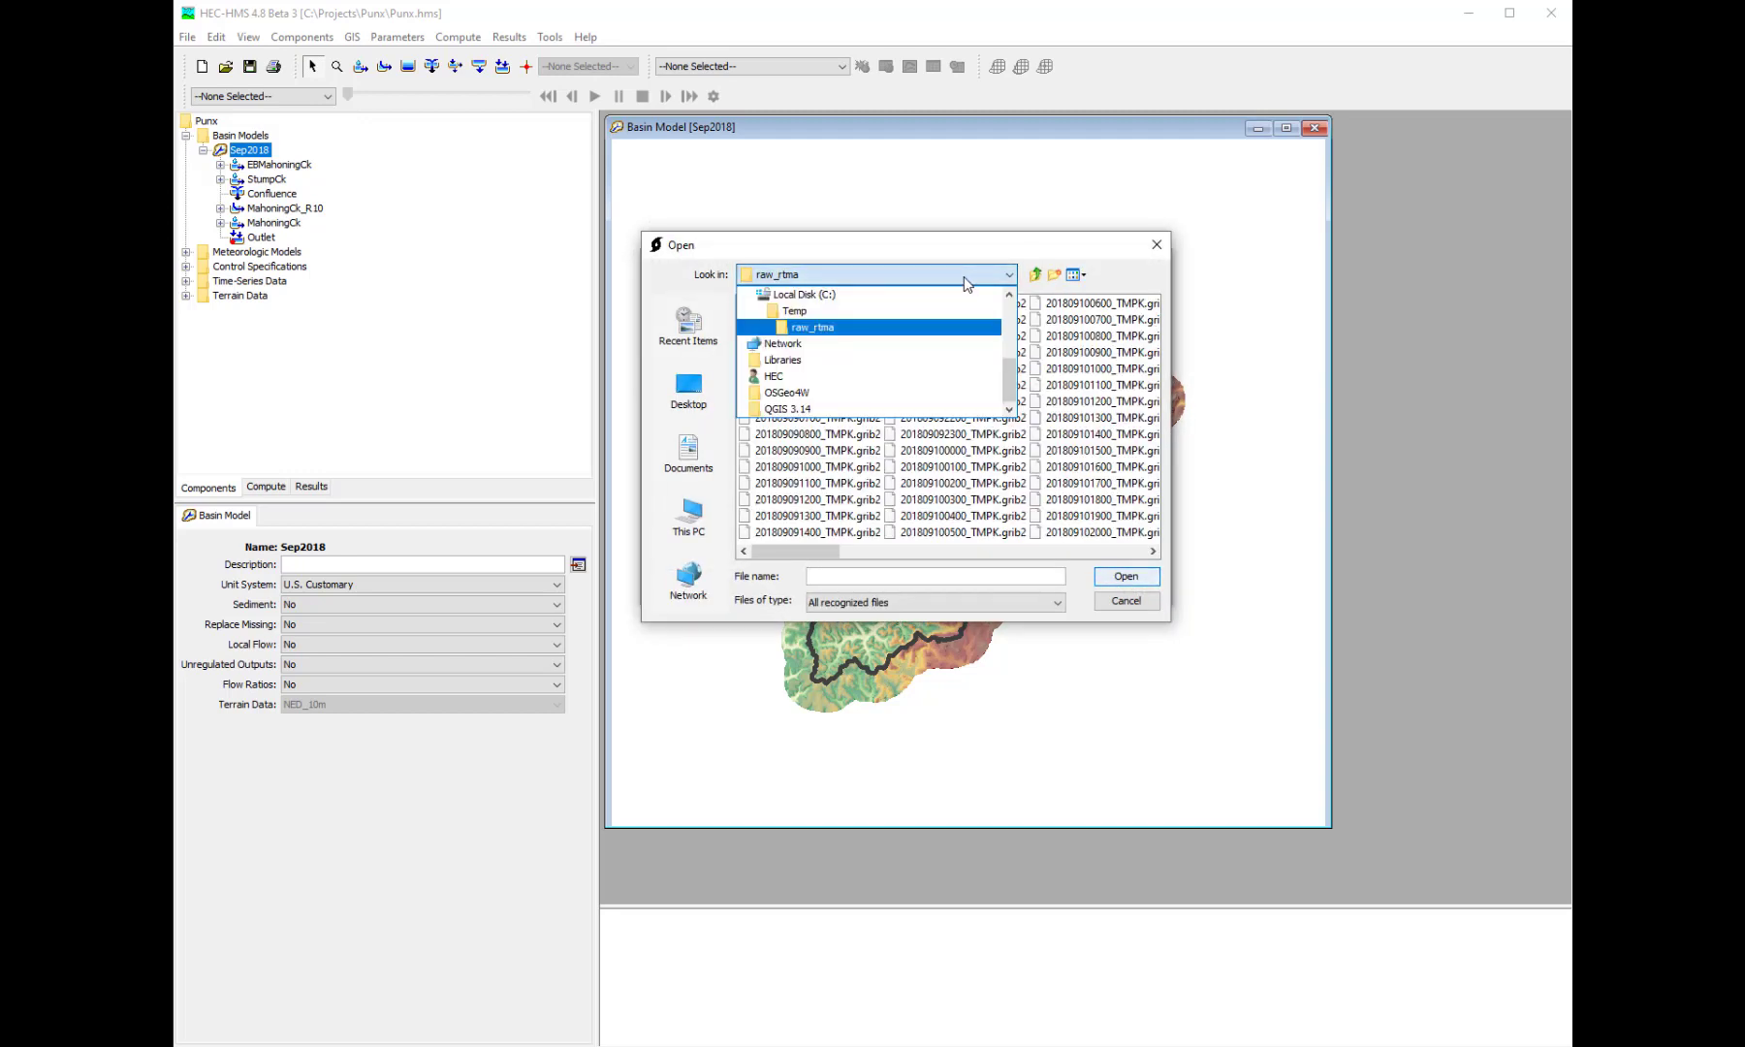
{"action": "left_click", "coordinate": [925, 321]}
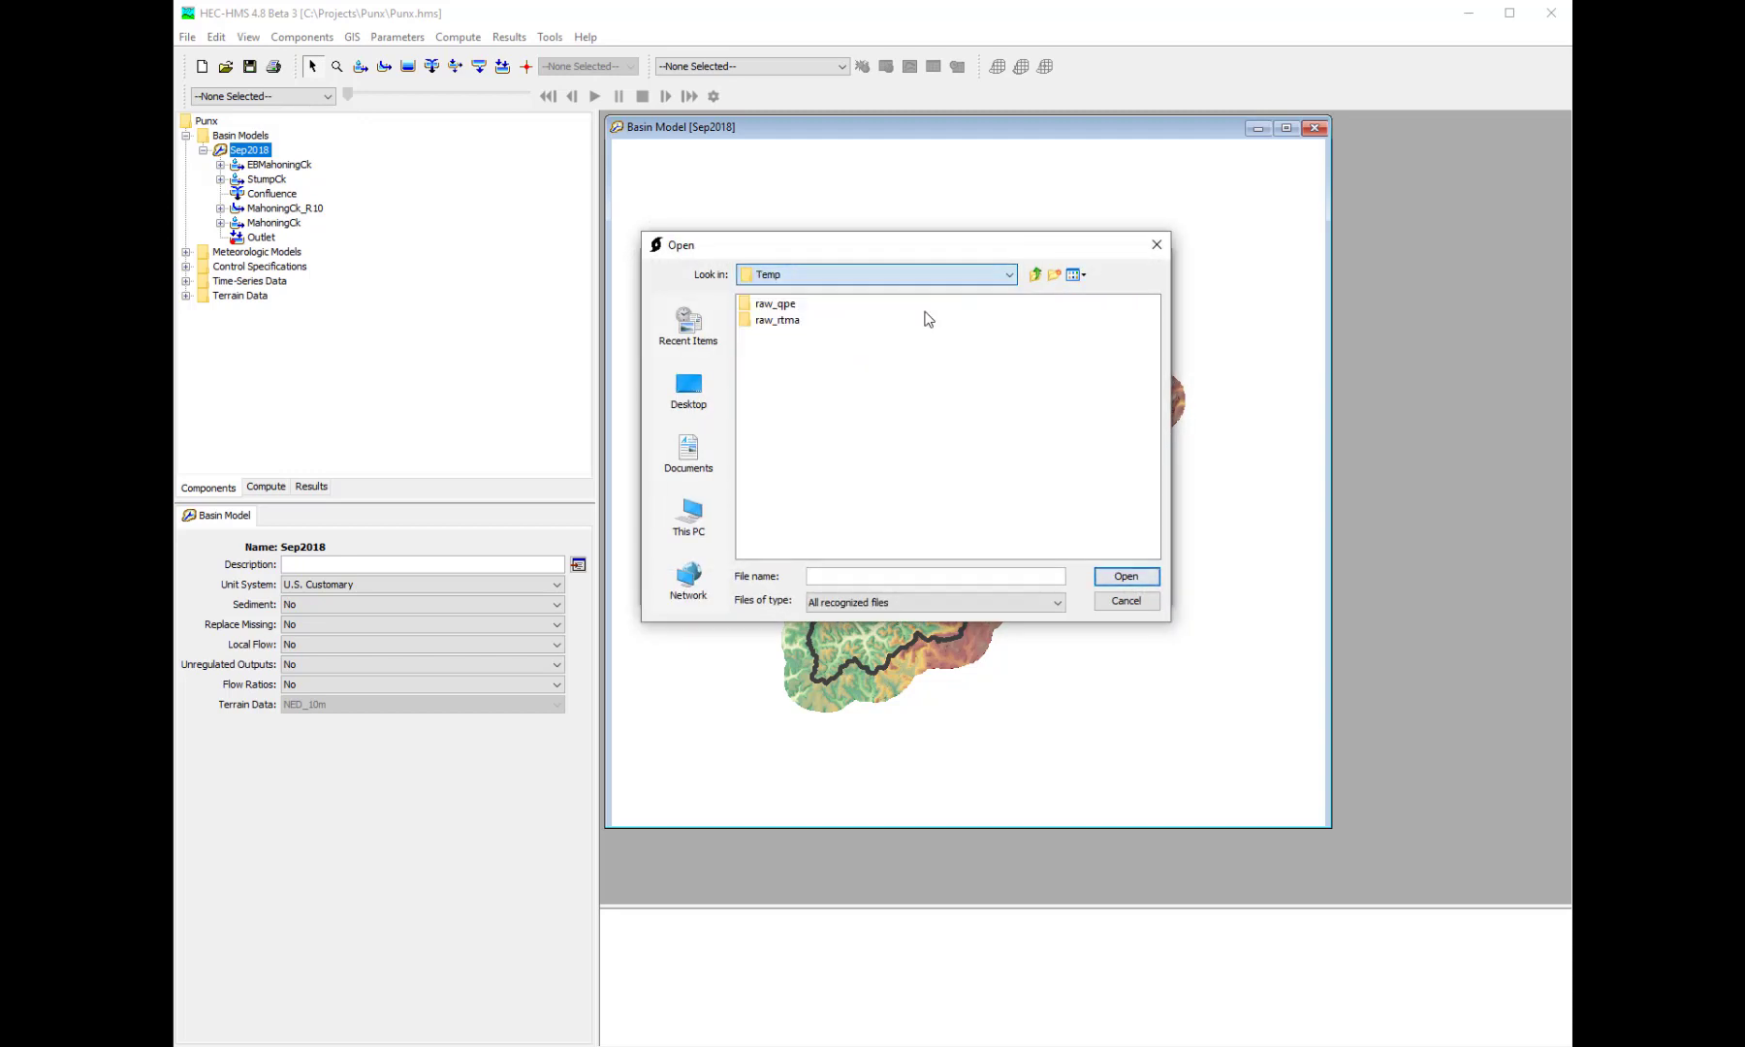
{"action": "double_click", "coordinate": [782, 306]}
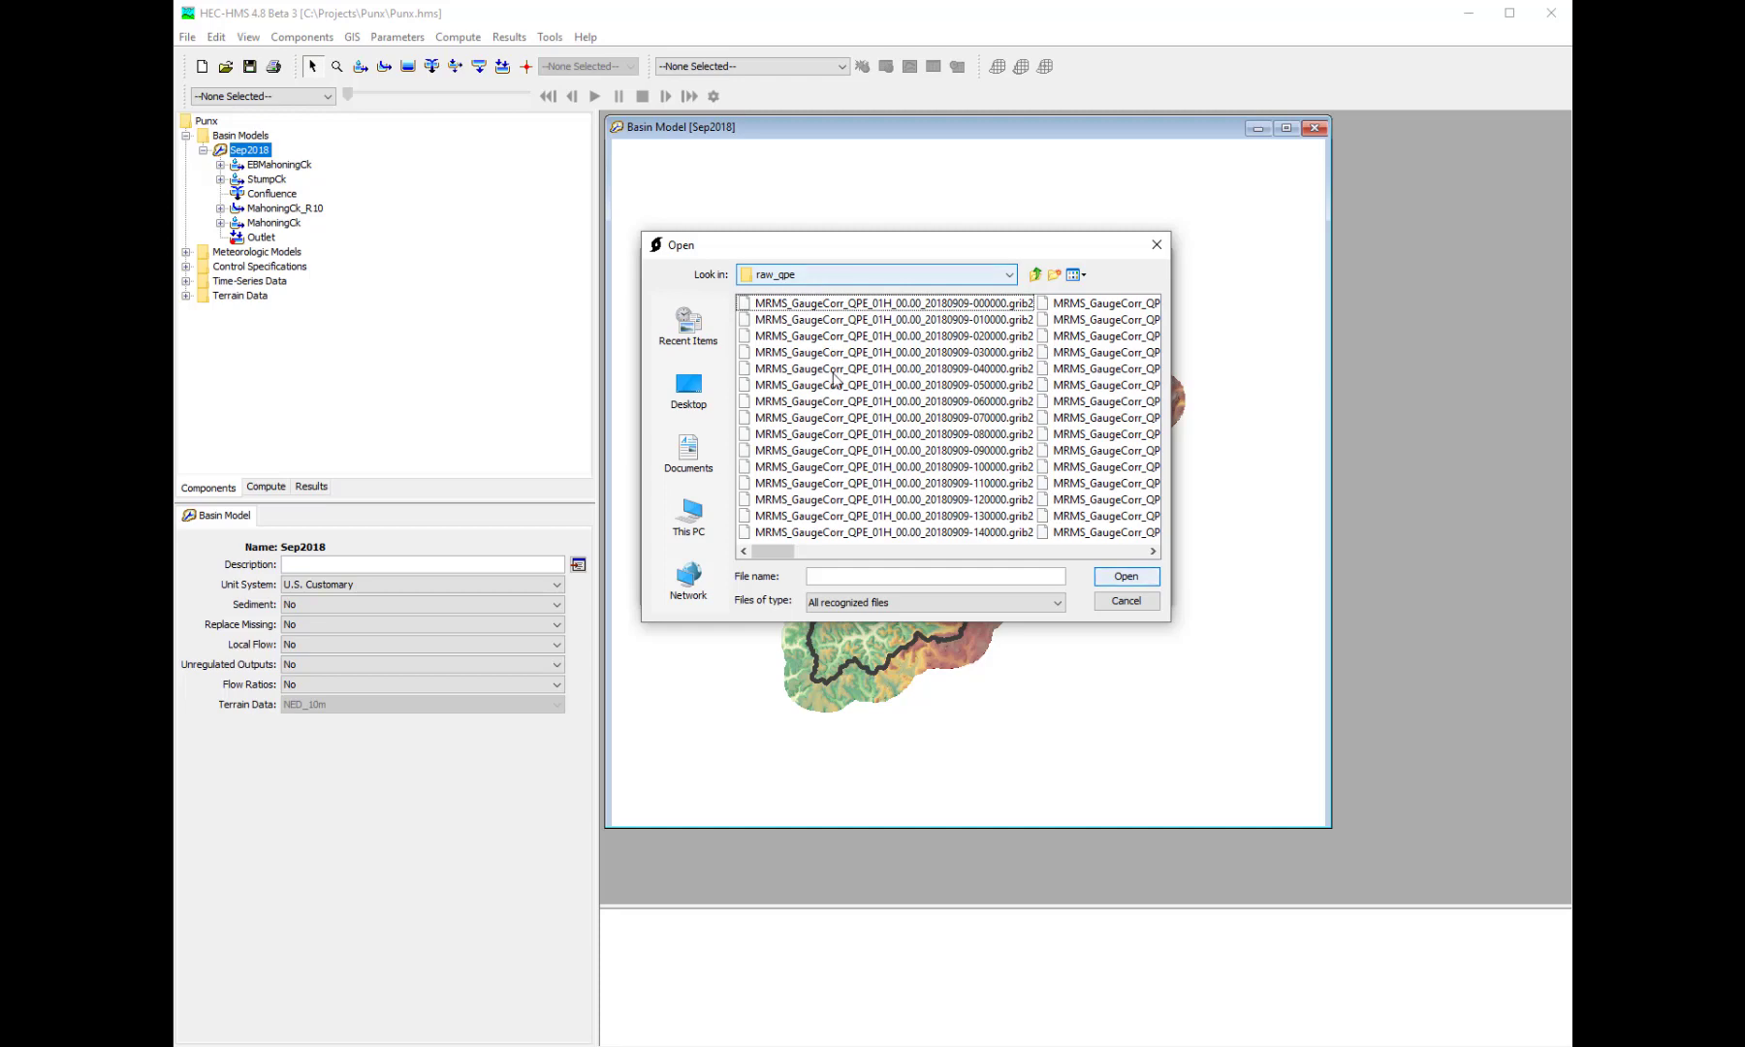
{"action": "left_click", "coordinate": [899, 417]}
{"action": "key", "text": "ctrl+a"}
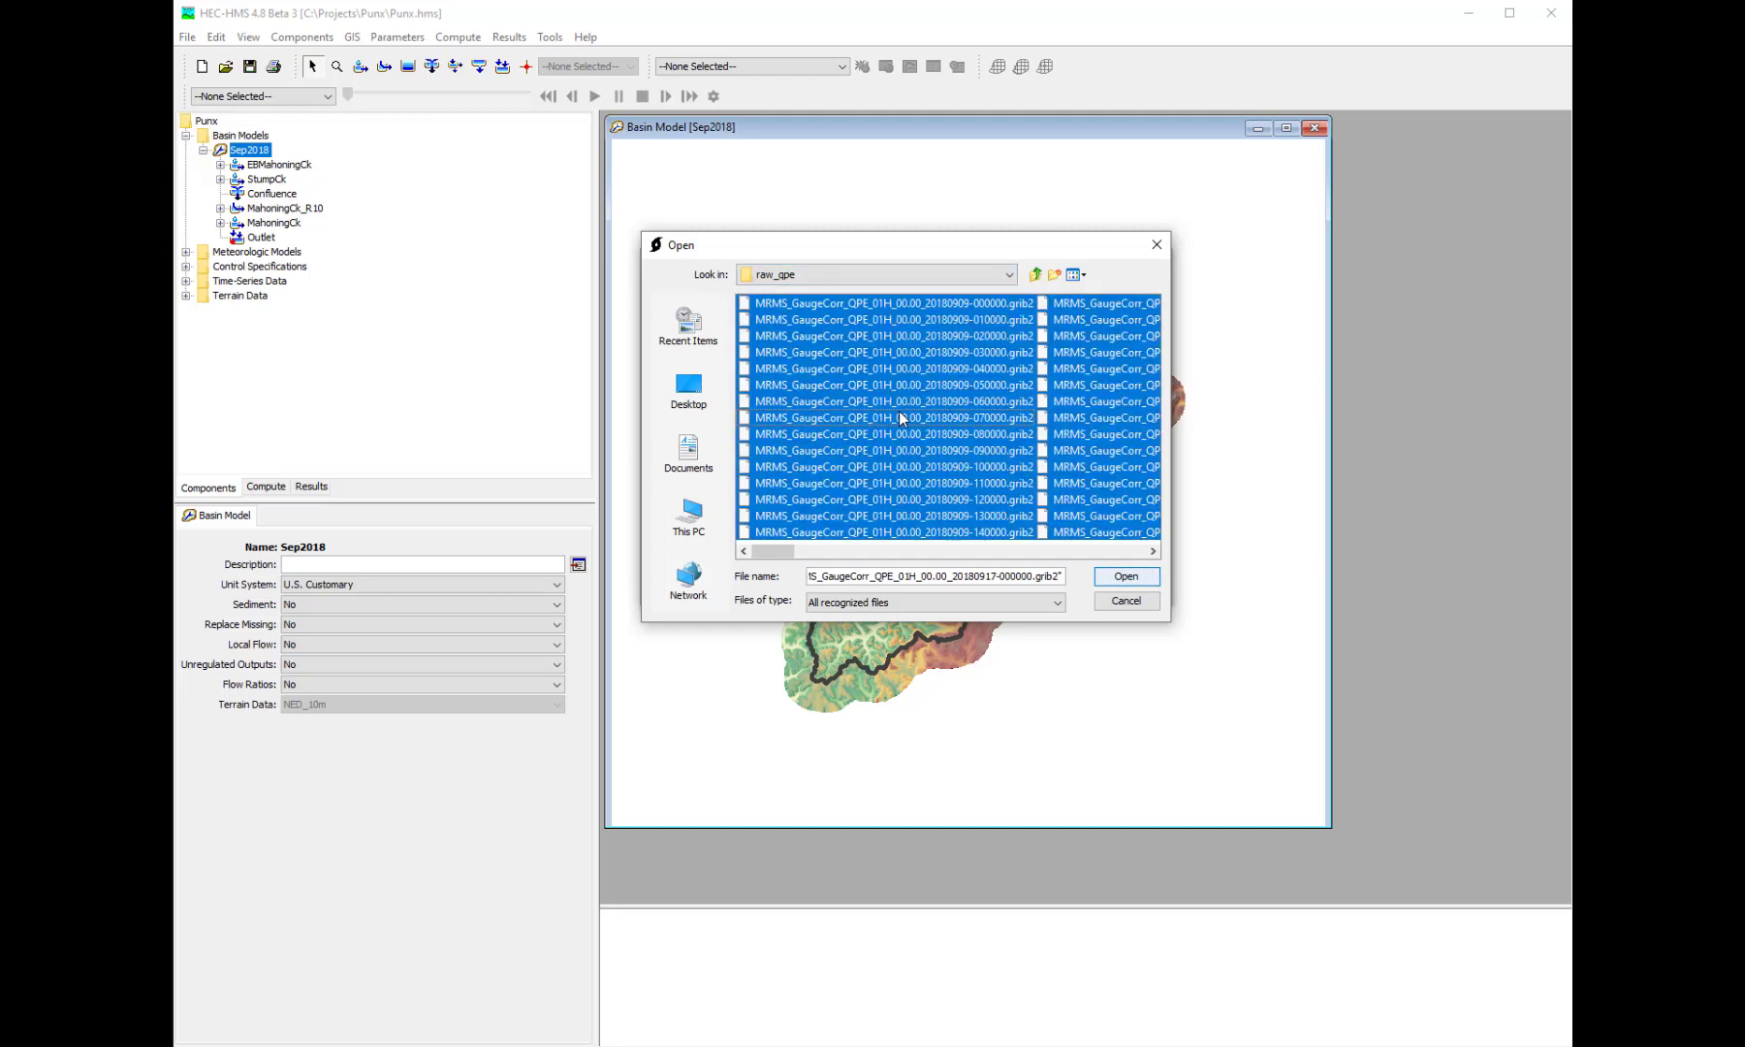
{"action": "left_click", "coordinate": [1138, 576]}
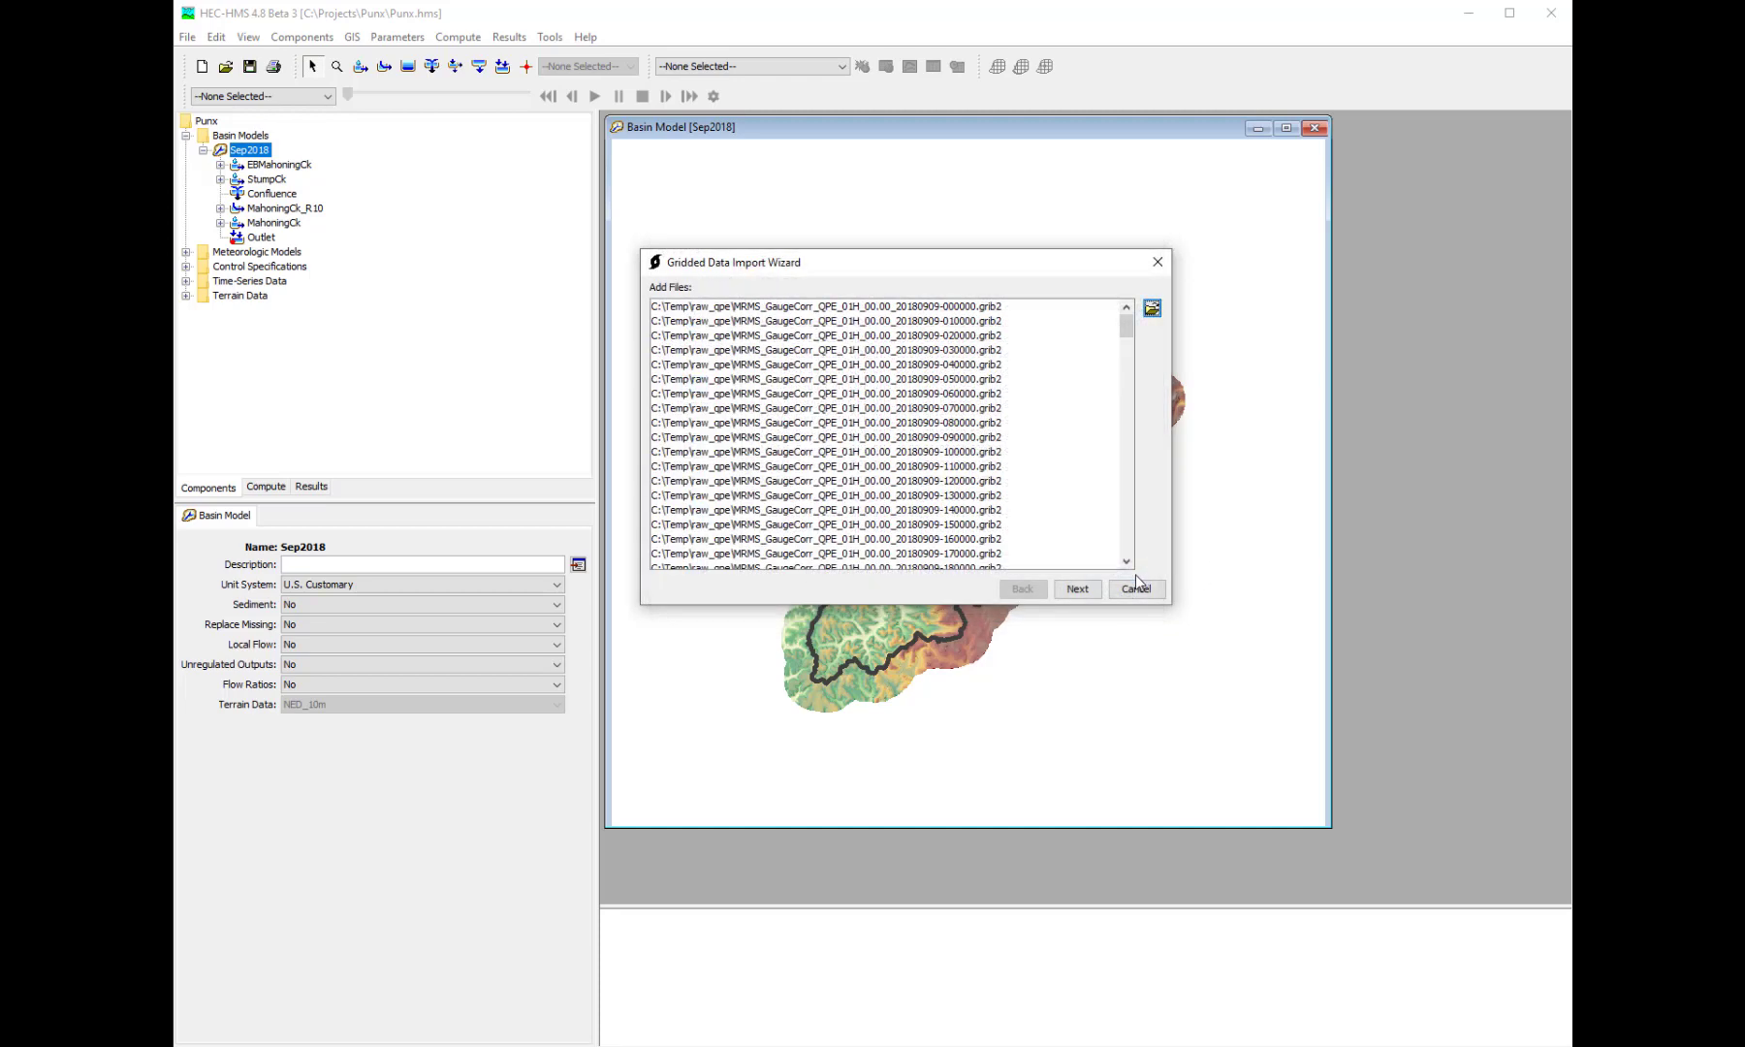
- Include the GaugeCorrQPE01H_altitude_above_msl variable and set C:\Temp\punx.shp as the clipping datasource
{"action": "left_click", "coordinate": [1079, 589]}
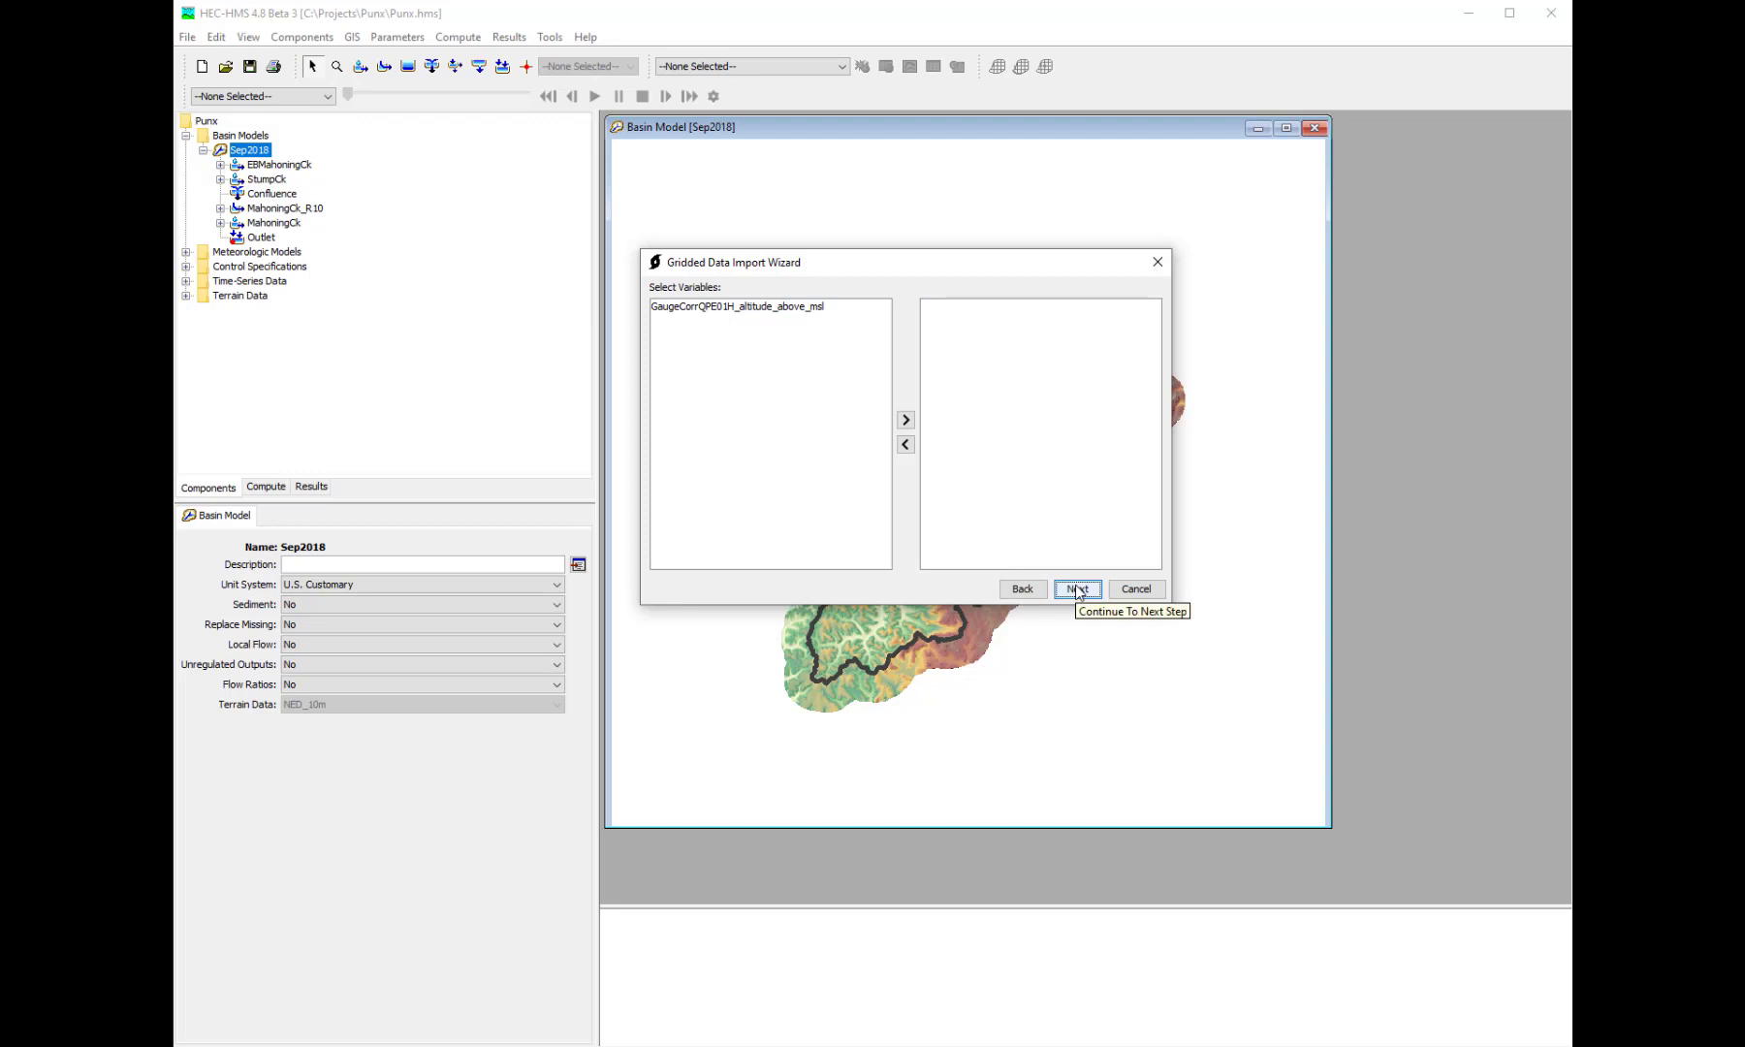
{"action": "double_click", "coordinate": [723, 309]}
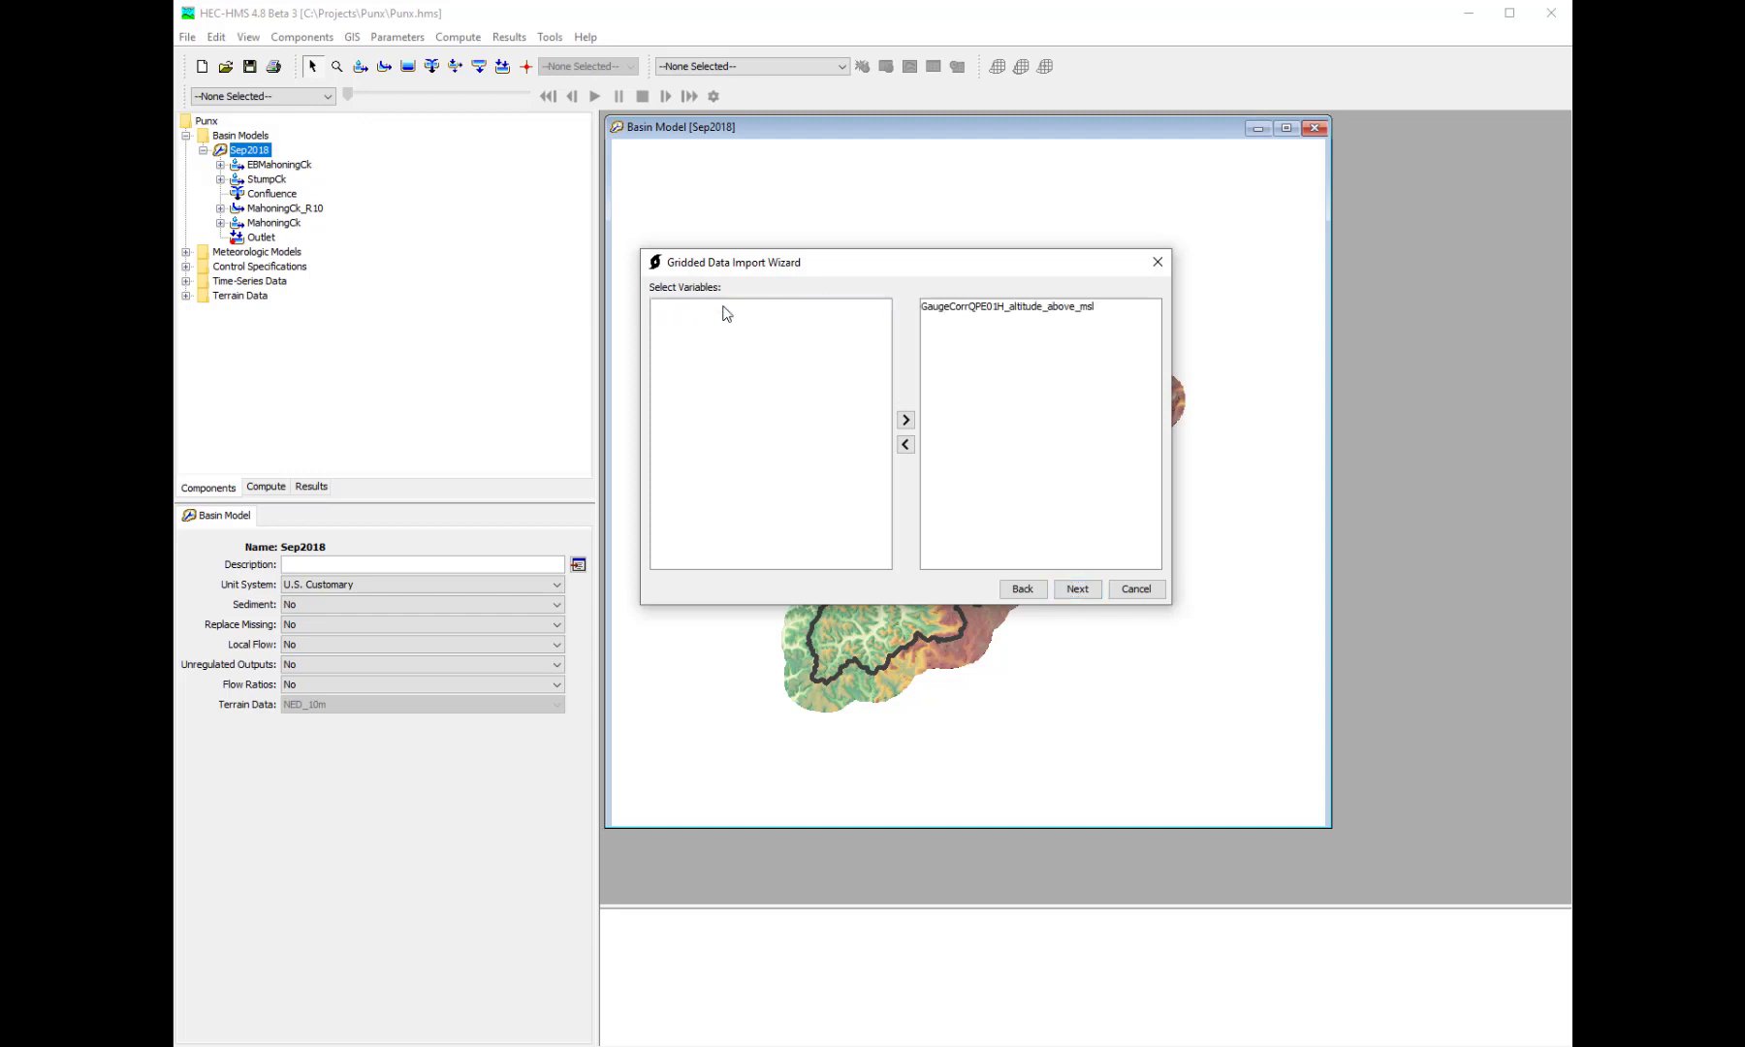
{"action": "left_click", "coordinate": [1076, 590]}
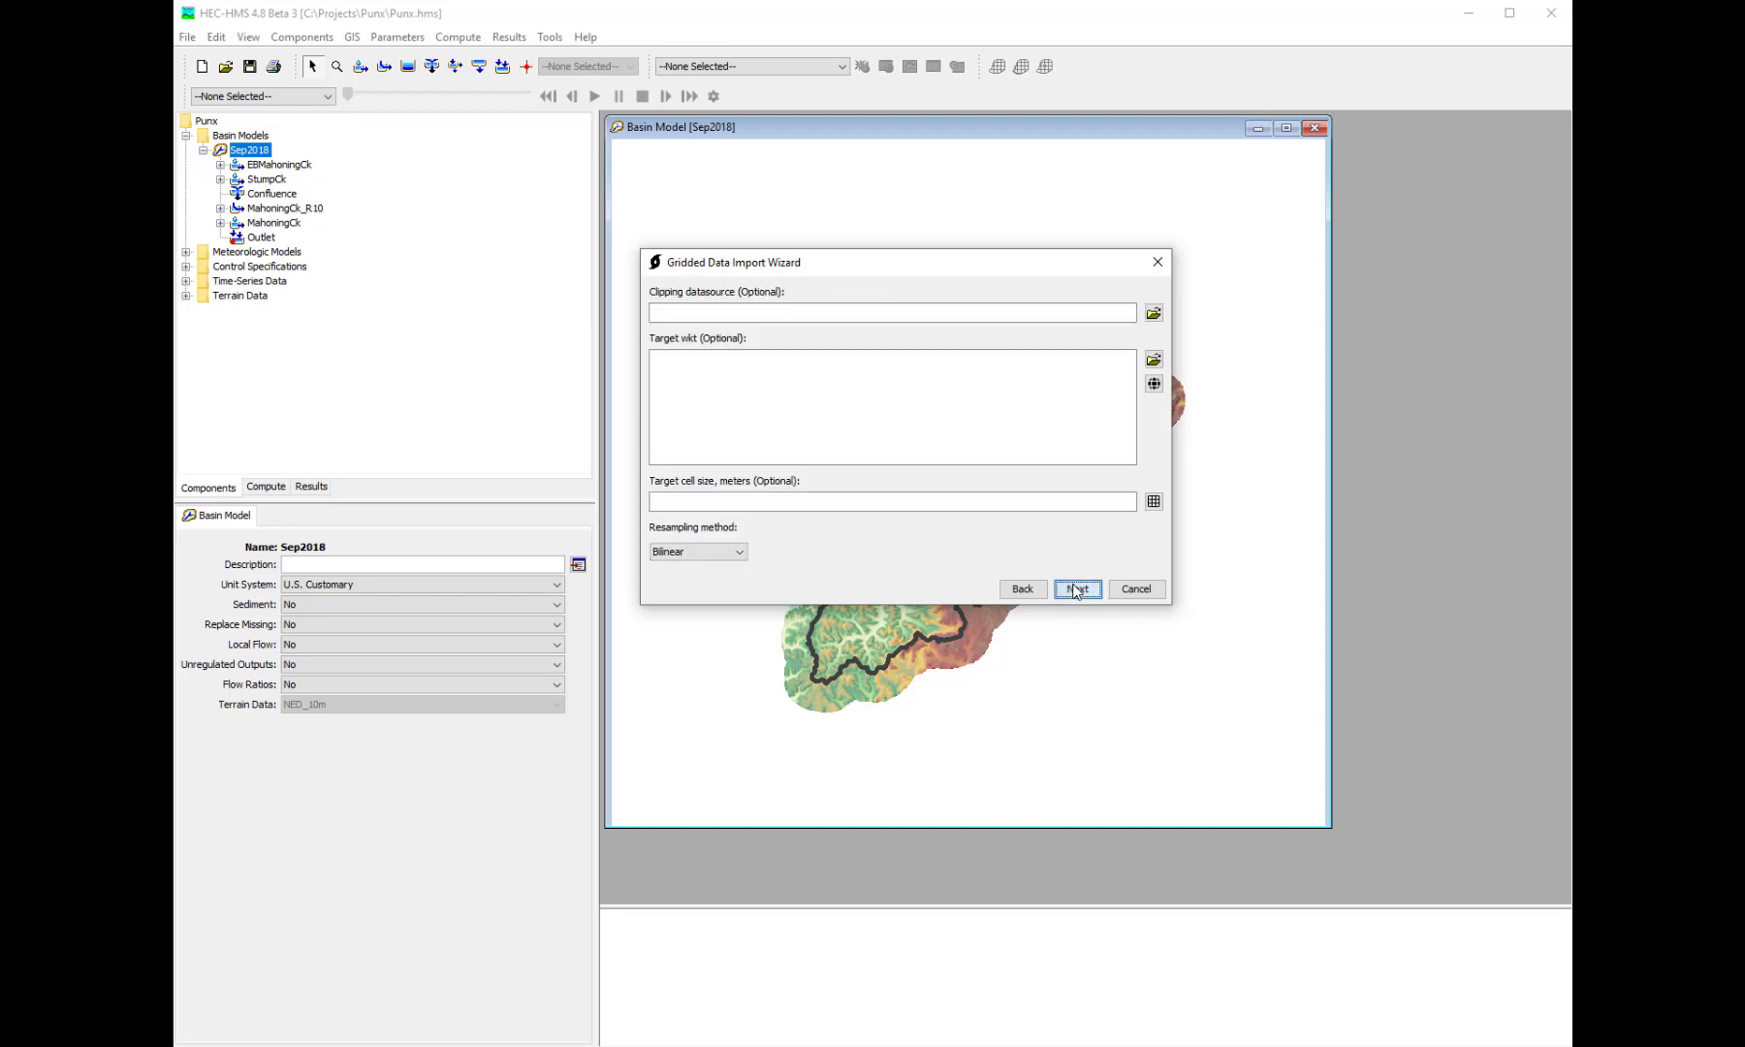
{"action": "left_click", "coordinate": [1154, 312]}
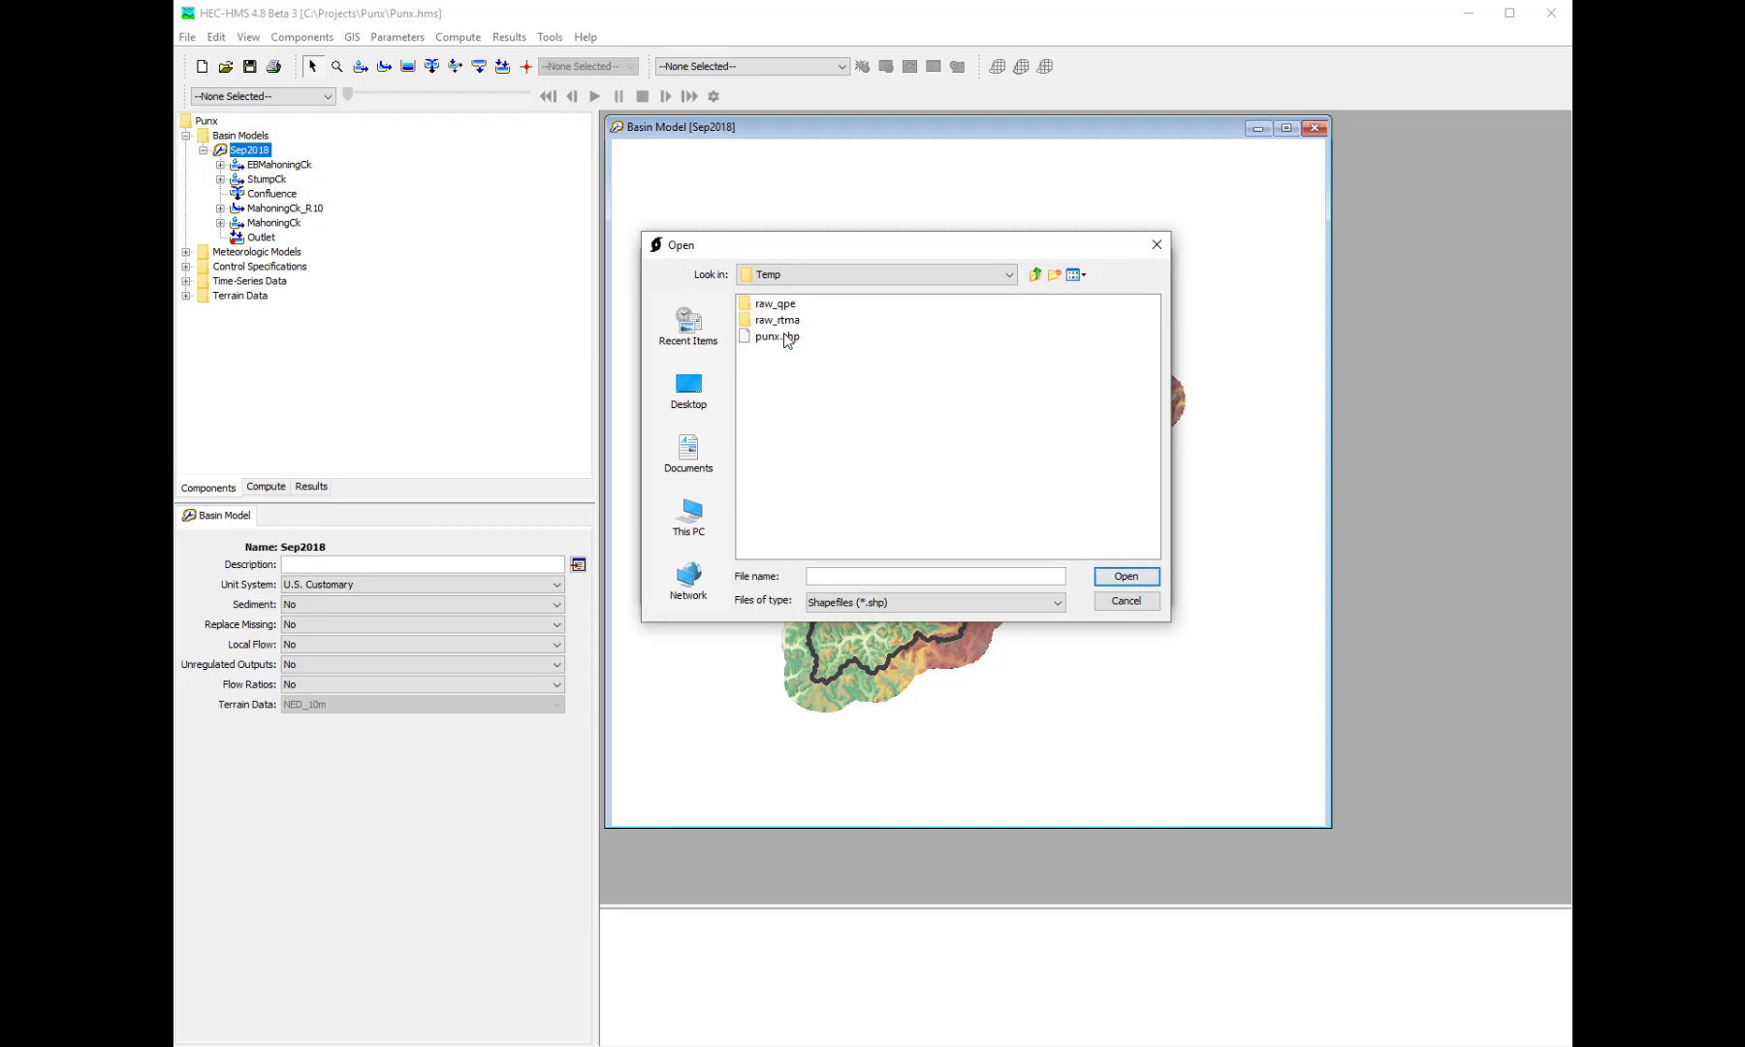
{"action": "double_click", "coordinate": [785, 334]}
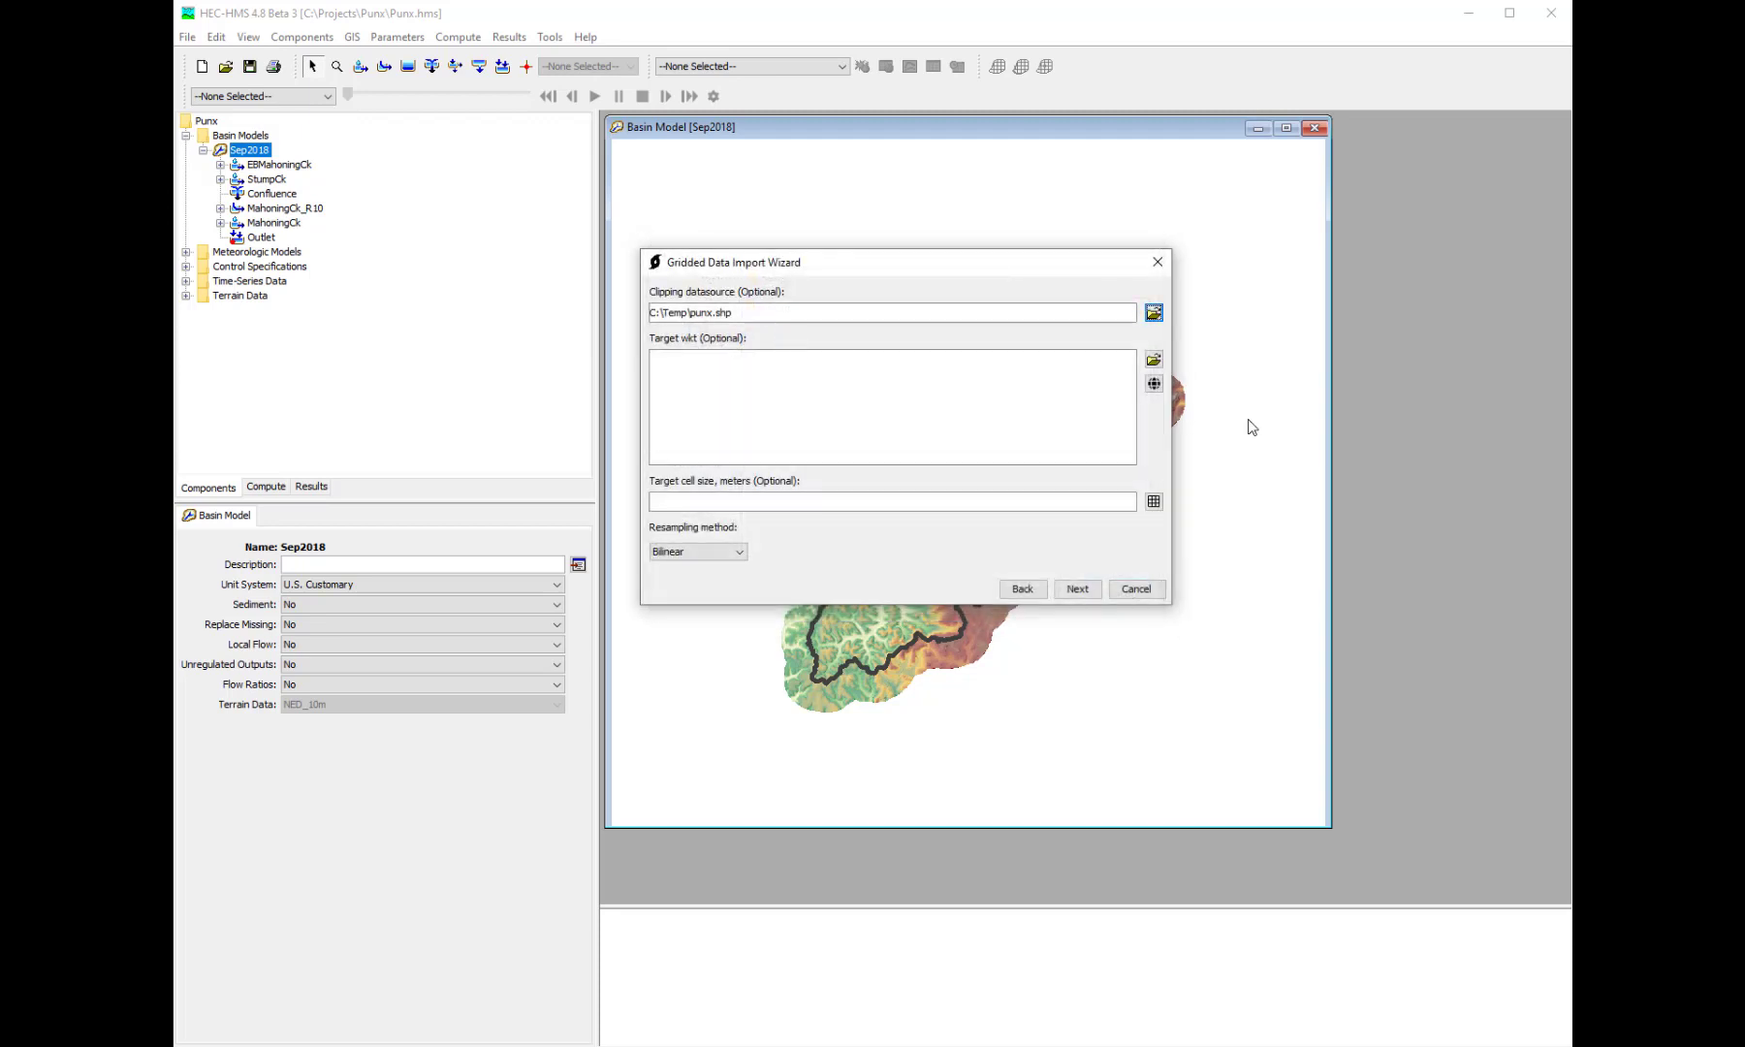
- Set the target projection of the gridded data to the predefined SHG projection
{"action": "left_click", "coordinate": [1154, 383]}
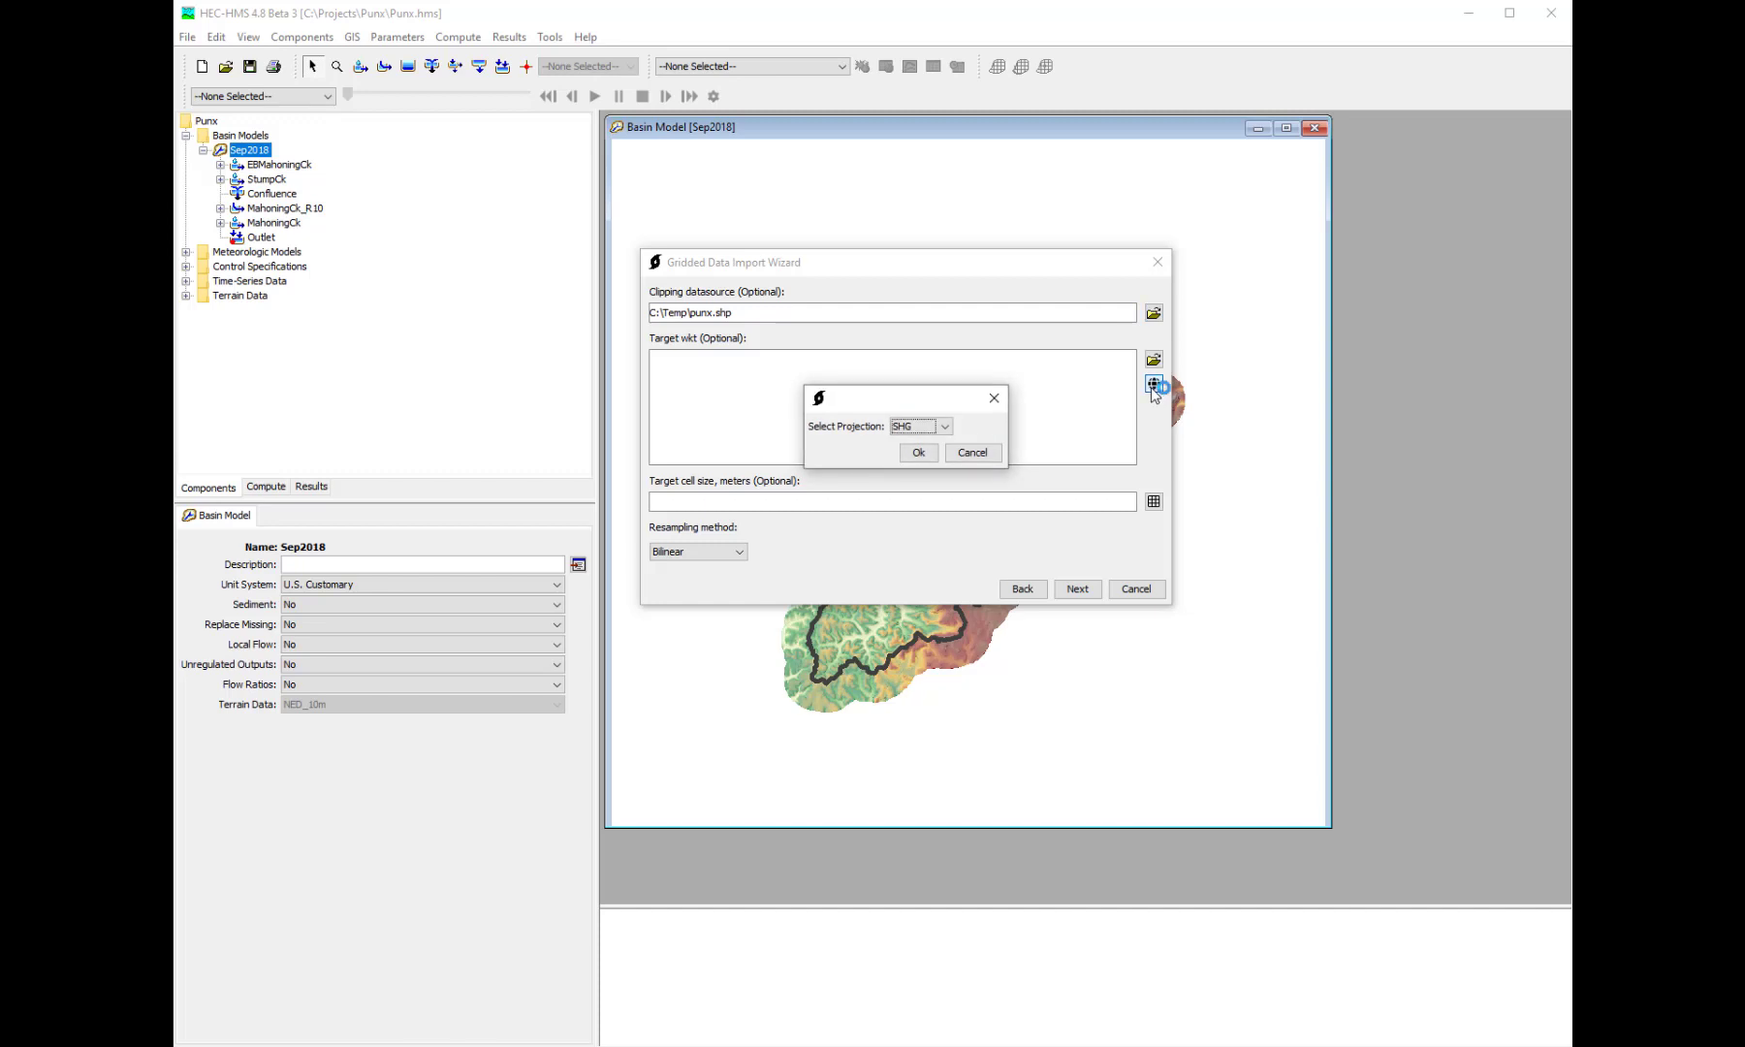
{"action": "left_click", "coordinate": [945, 427]}
{"action": "left_click", "coordinate": [933, 426]}
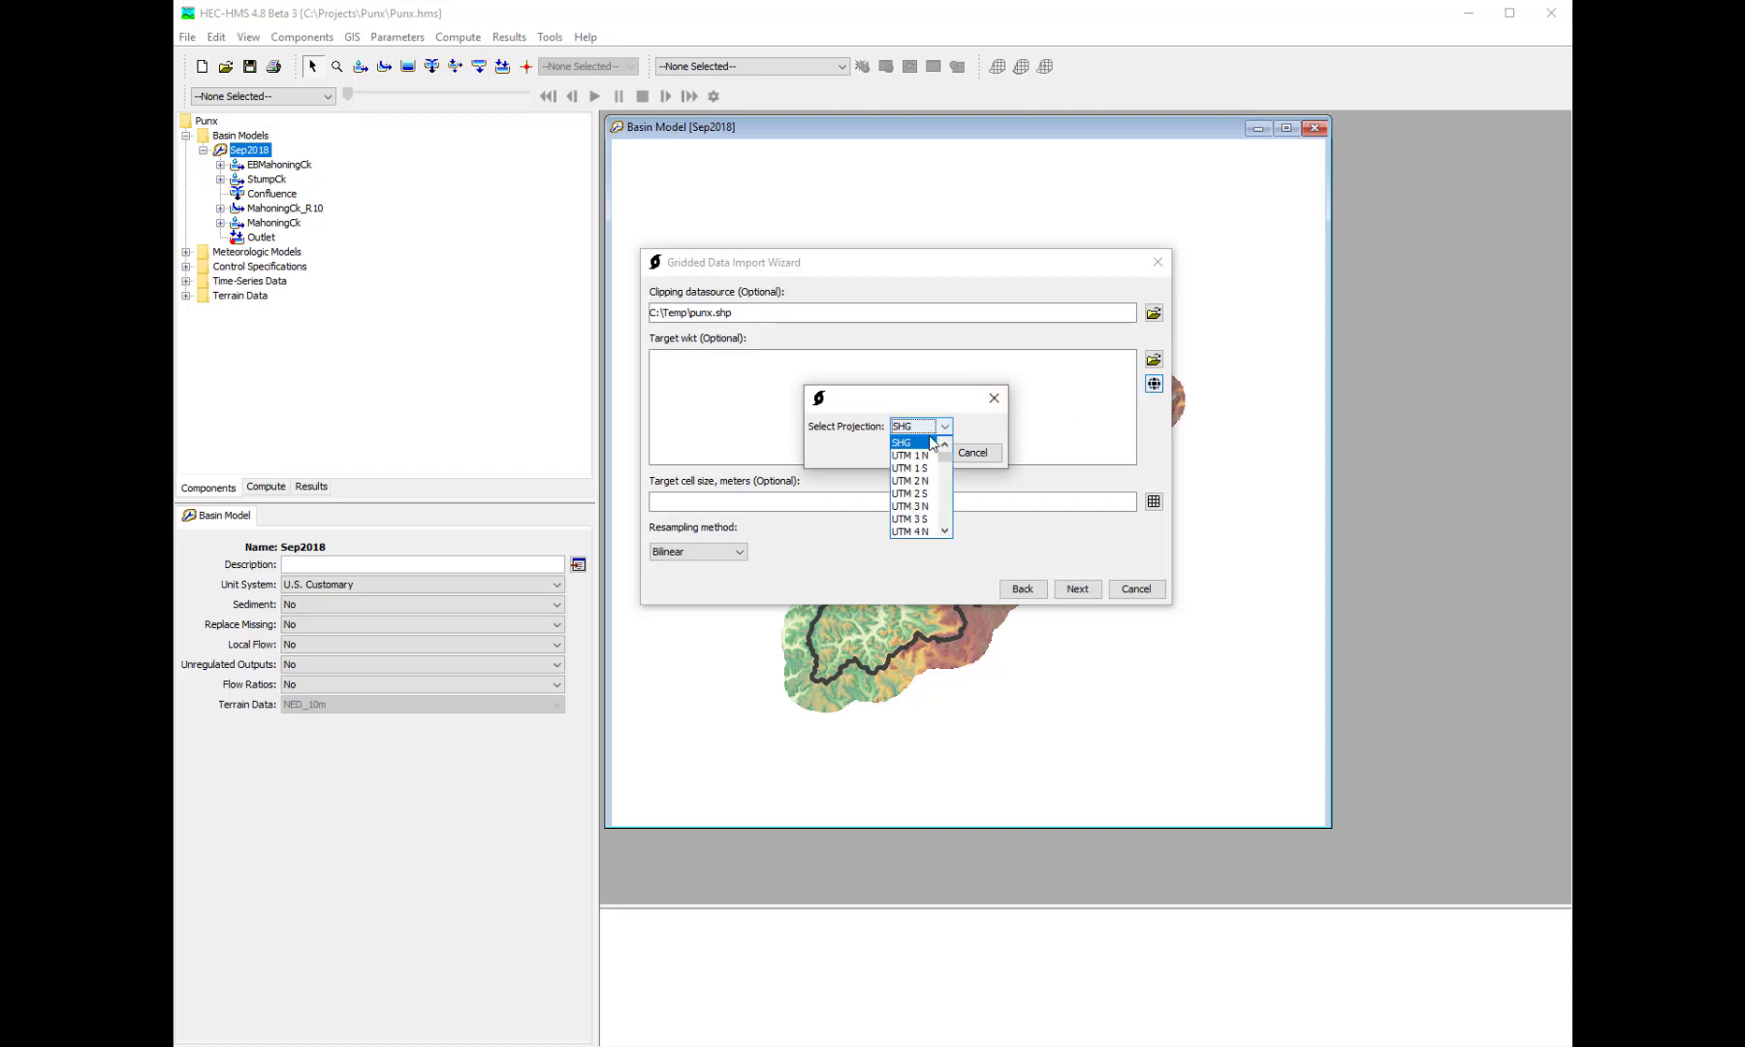
{"action": "scroll", "coordinate": [931, 475], "scroll_direction": "down", "scroll_amount": 13}
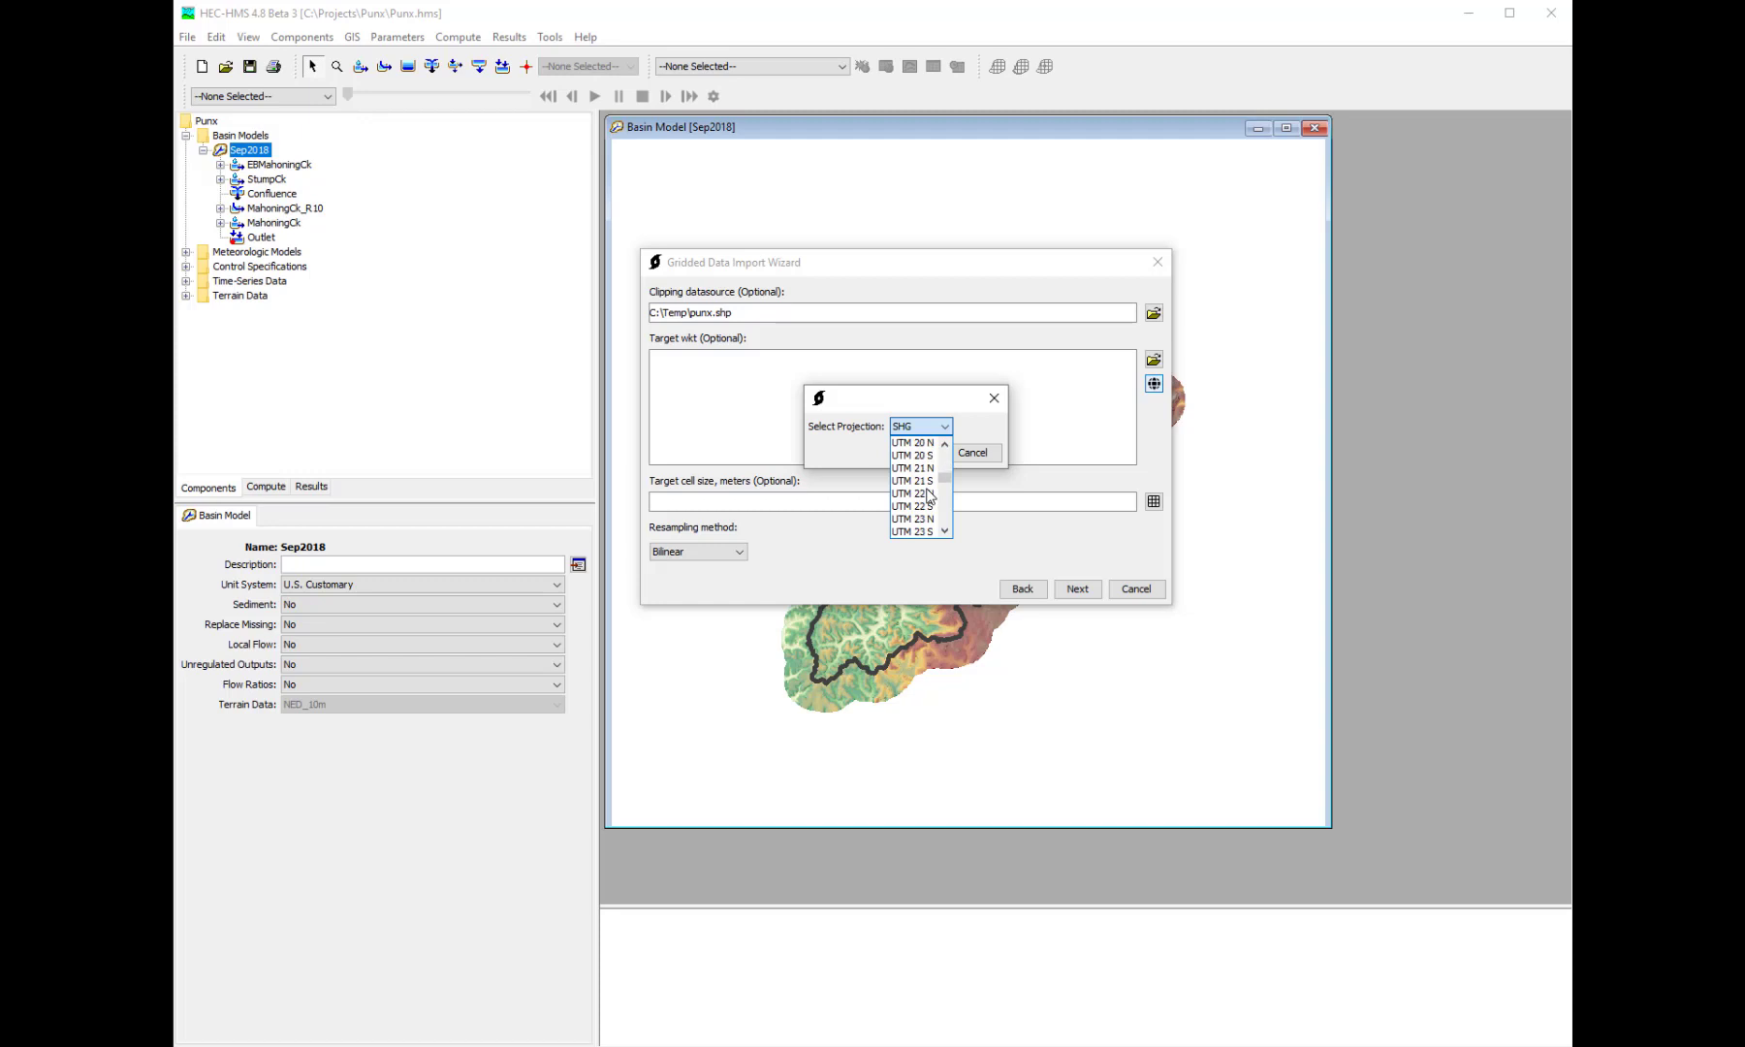
{"action": "scroll", "coordinate": [929, 496], "scroll_direction": "up", "scroll_amount": 13}
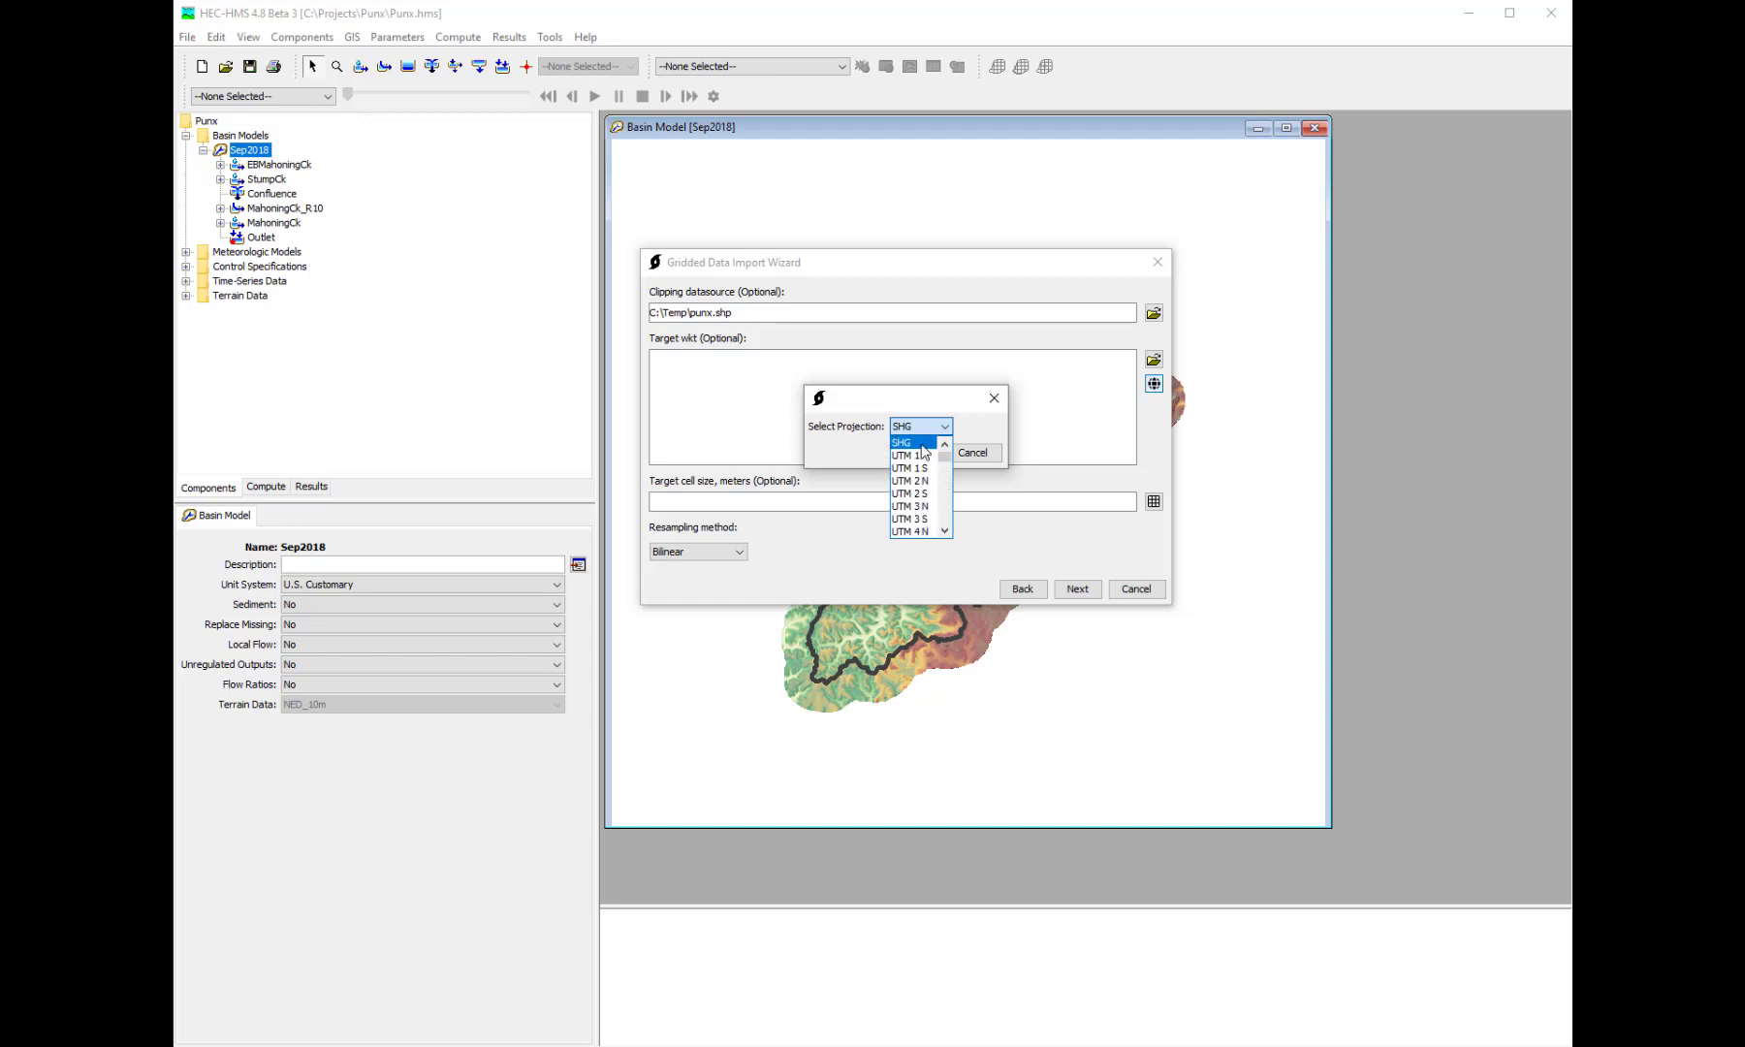
{"action": "left_click", "coordinate": [922, 444]}
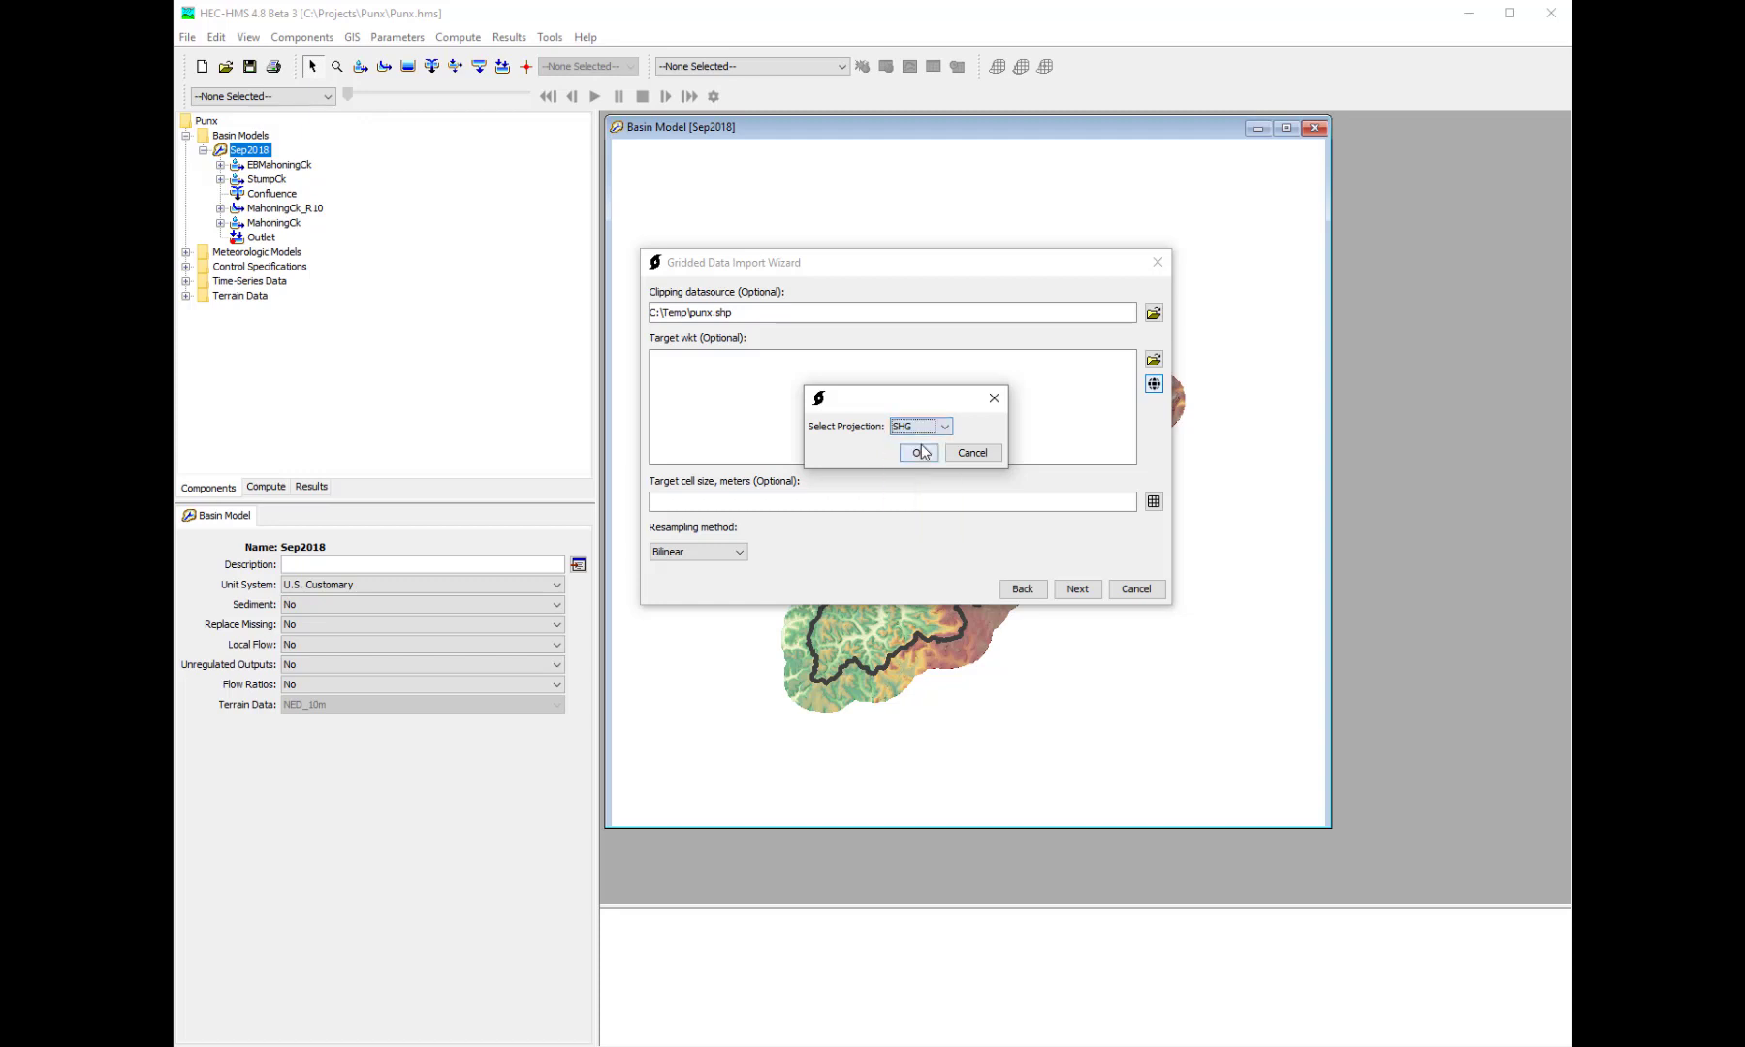
{"action": "left_click", "coordinate": [919, 453]}
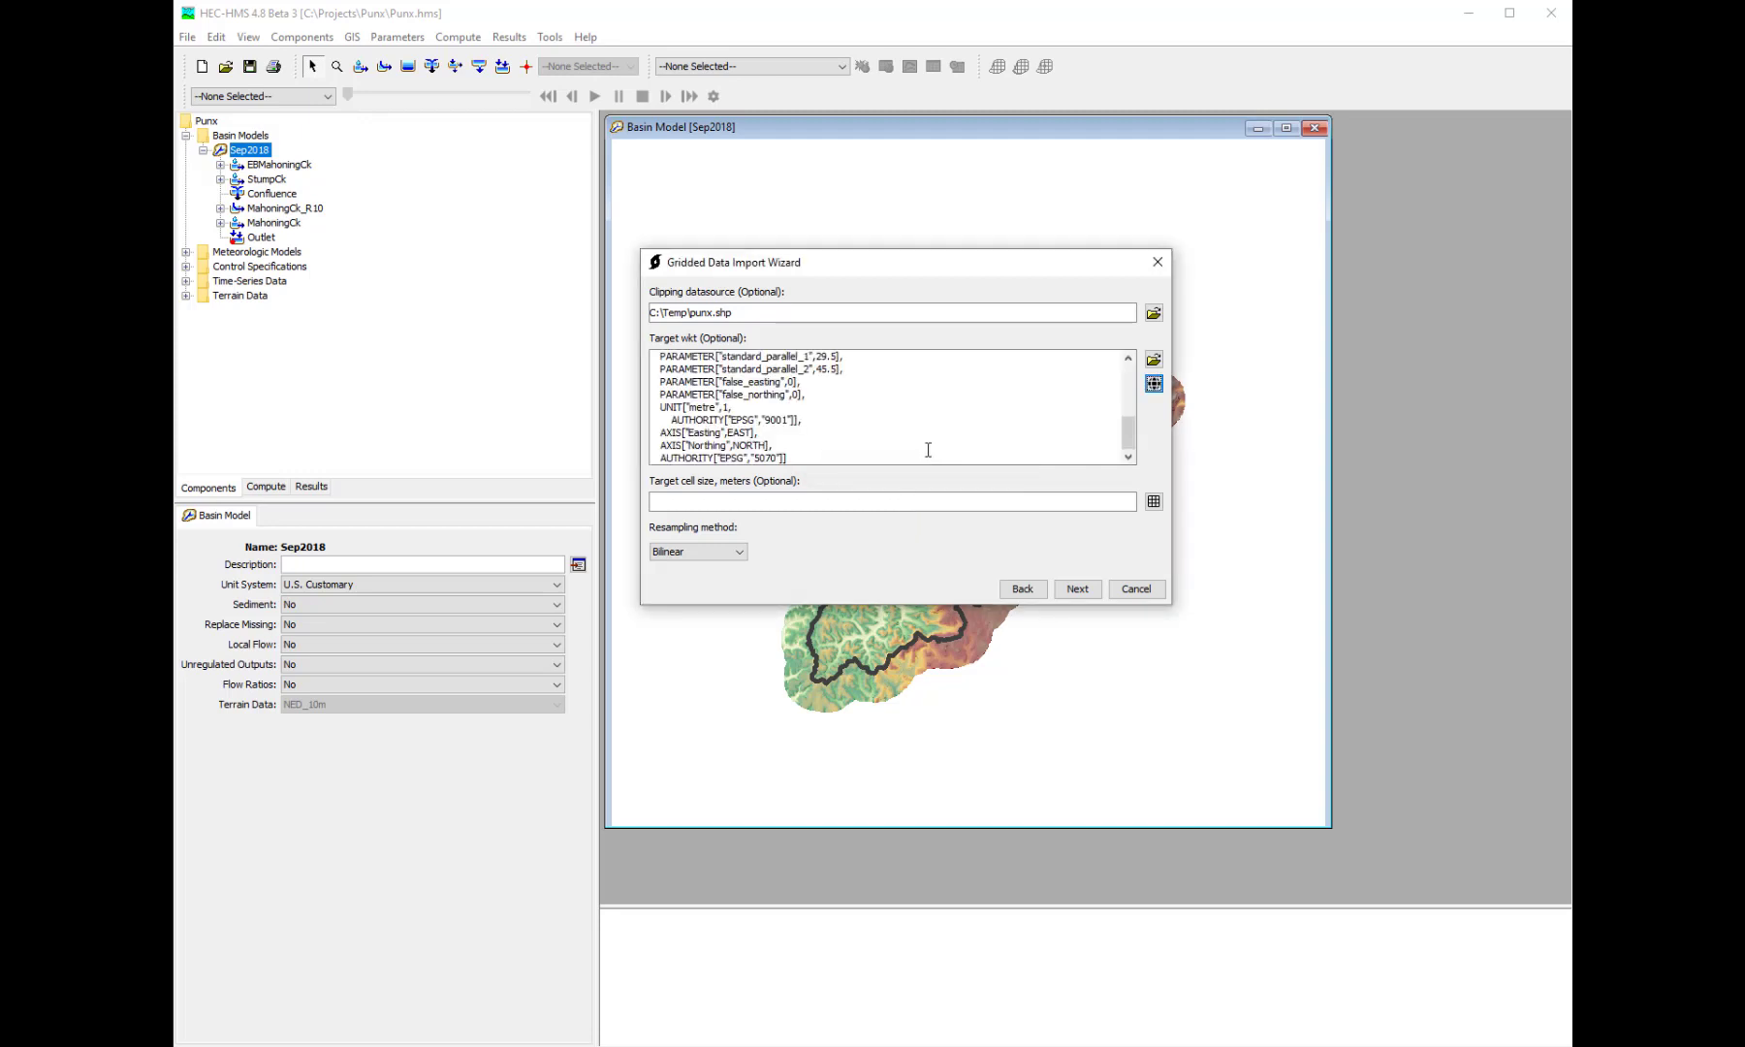
- Review the target WKT text and look at the option of loading a projection file without choosing one
{"action": "scroll", "coordinate": [928, 441], "scroll_direction": "down", "scroll_amount": 10}
{"action": "scroll", "coordinate": [929, 440], "scroll_direction": "up", "scroll_amount": 10}
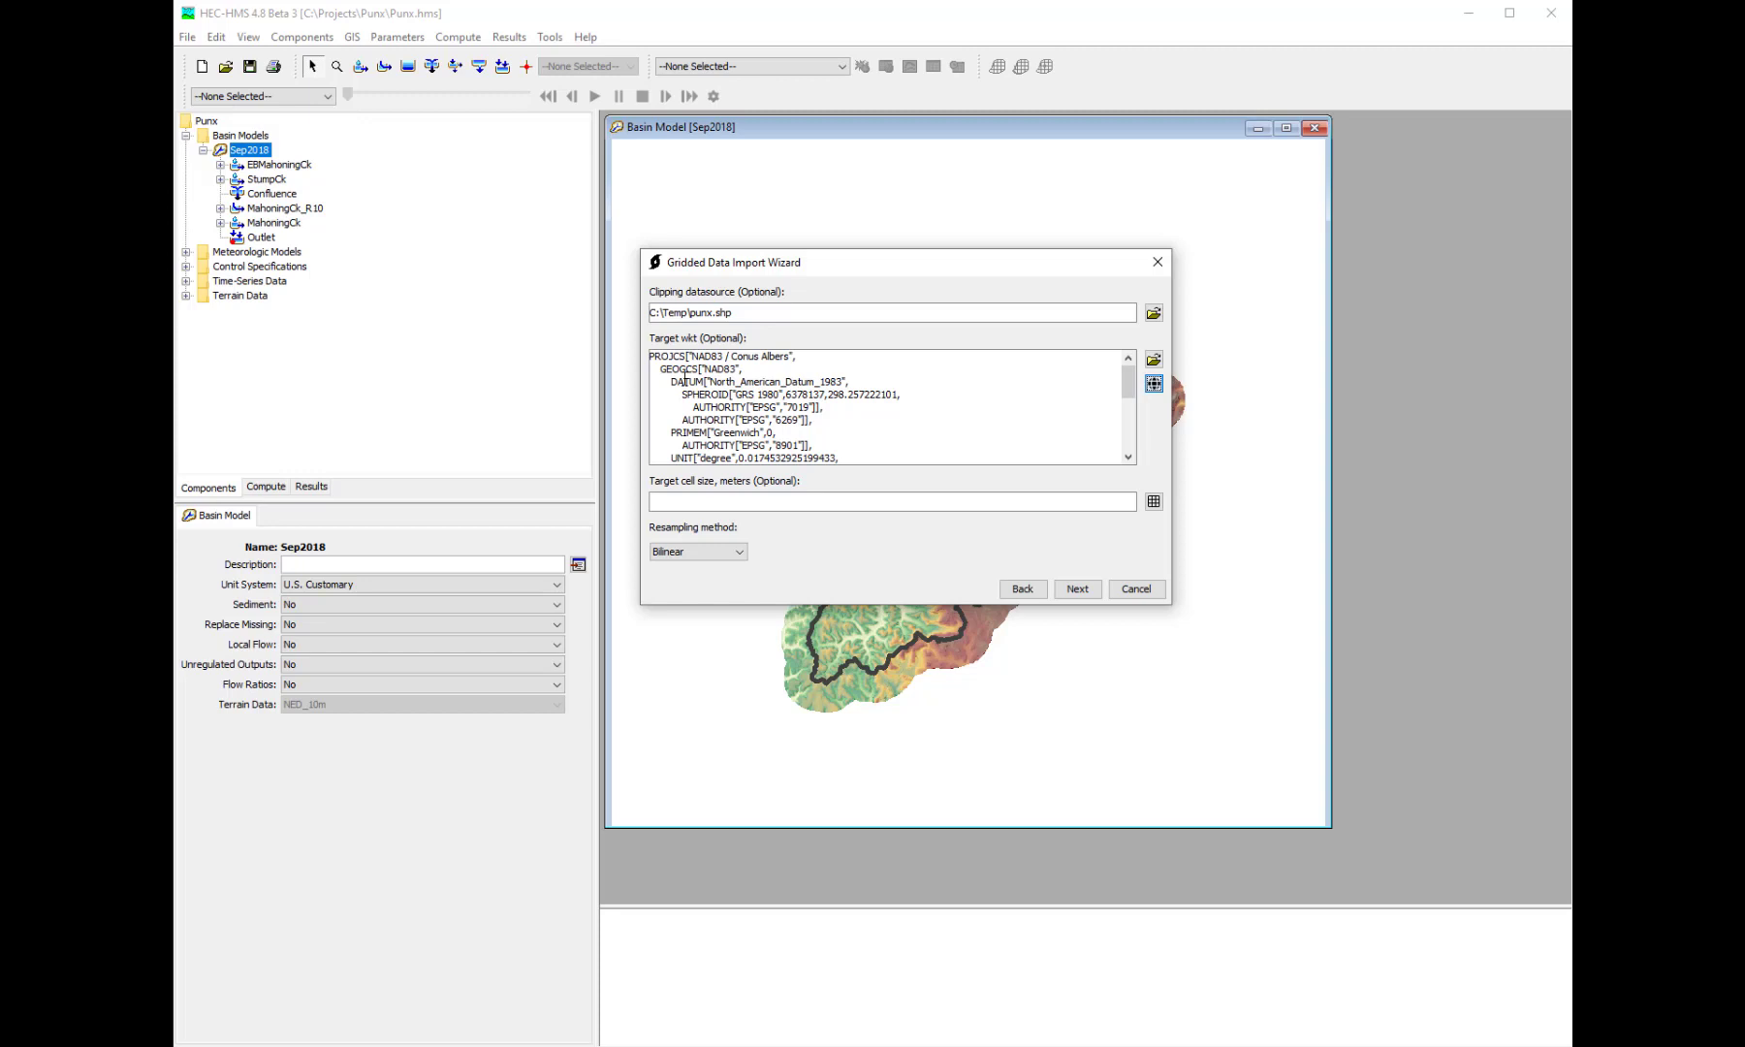
{"action": "left_click", "coordinate": [1154, 359]}
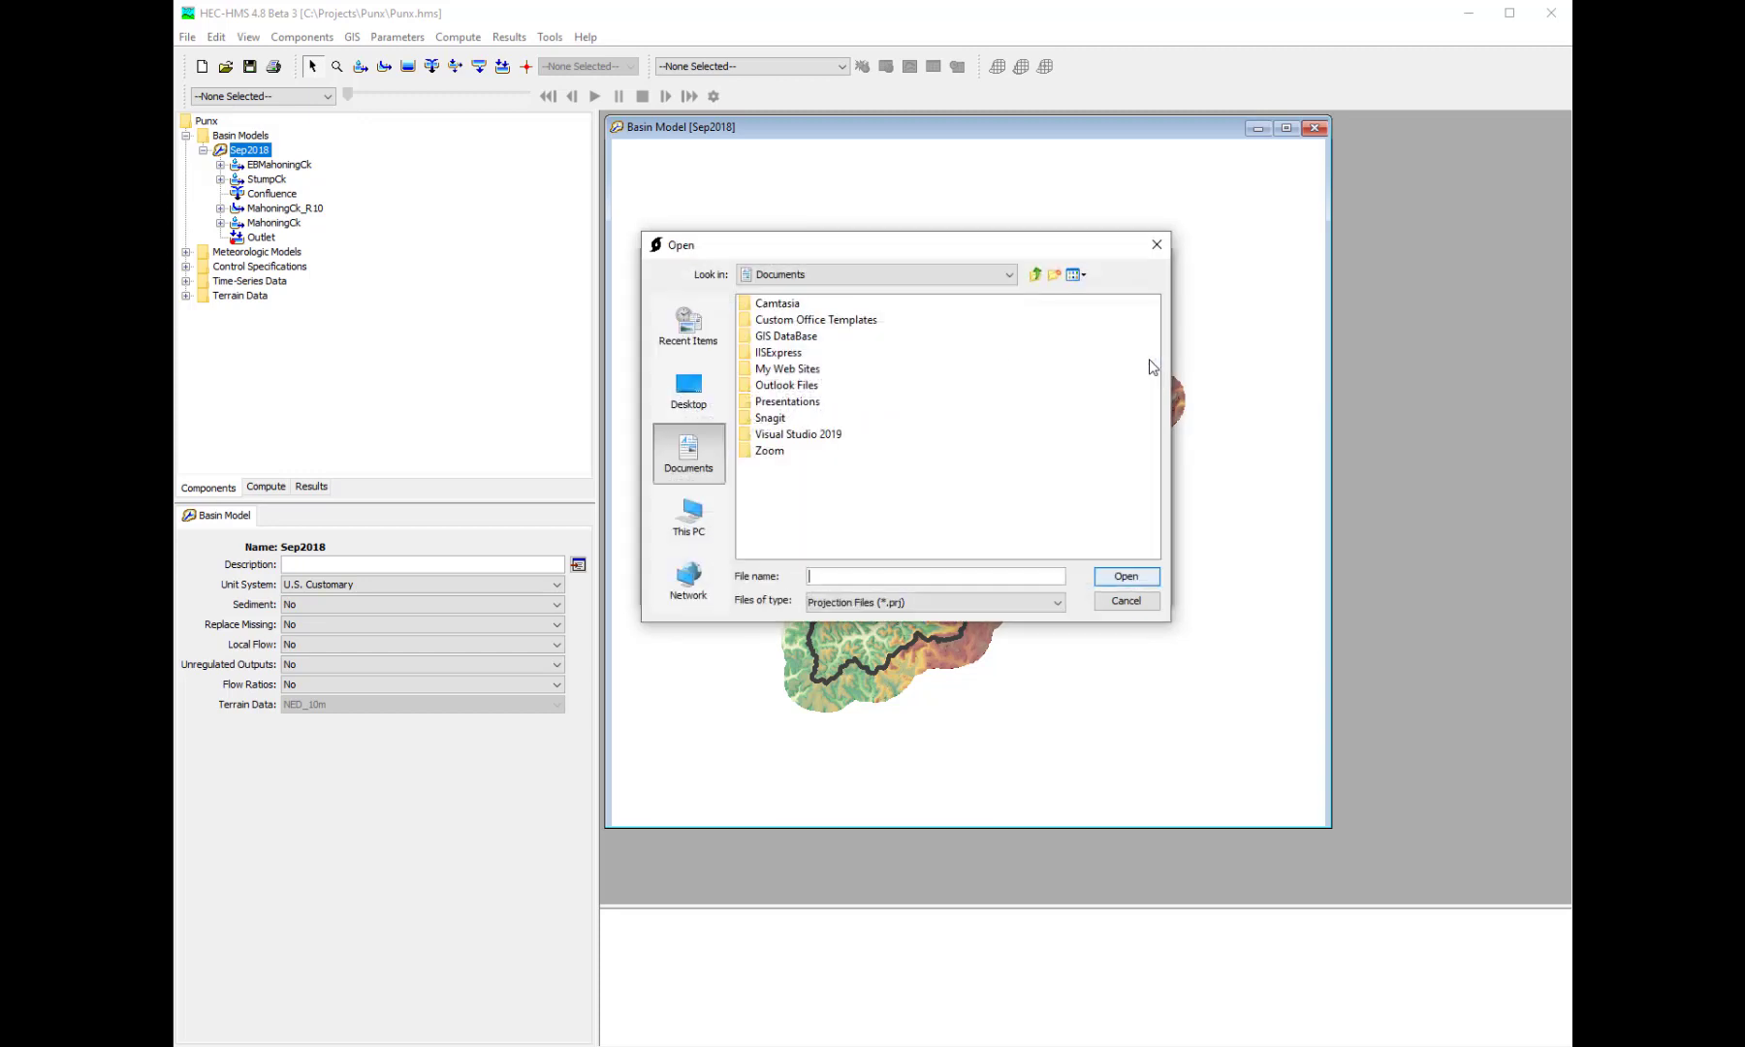
{"action": "left_click", "coordinate": [1156, 244]}
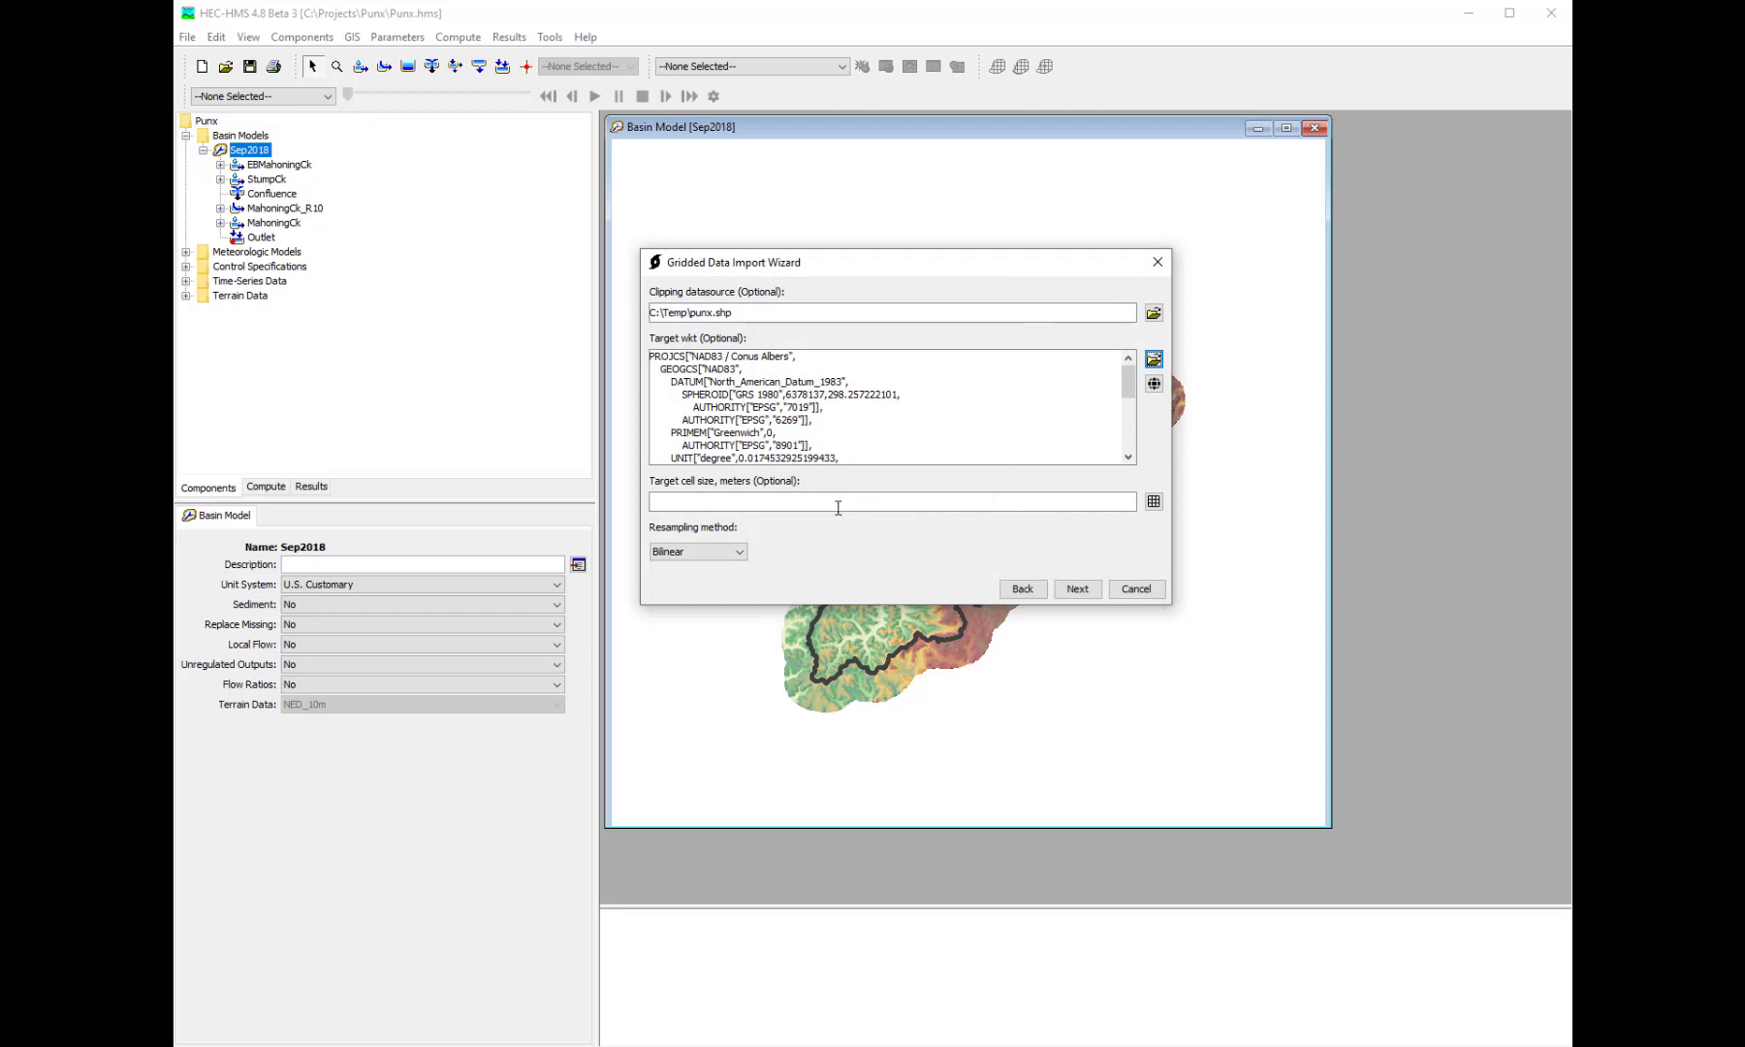
- Set the target cell size to 2000 meters, keep Bilinear as the resampling method, and proceed to the destination settings
{"action": "left_click", "coordinate": [1153, 502]}
{"action": "left_click", "coordinate": [923, 428]}
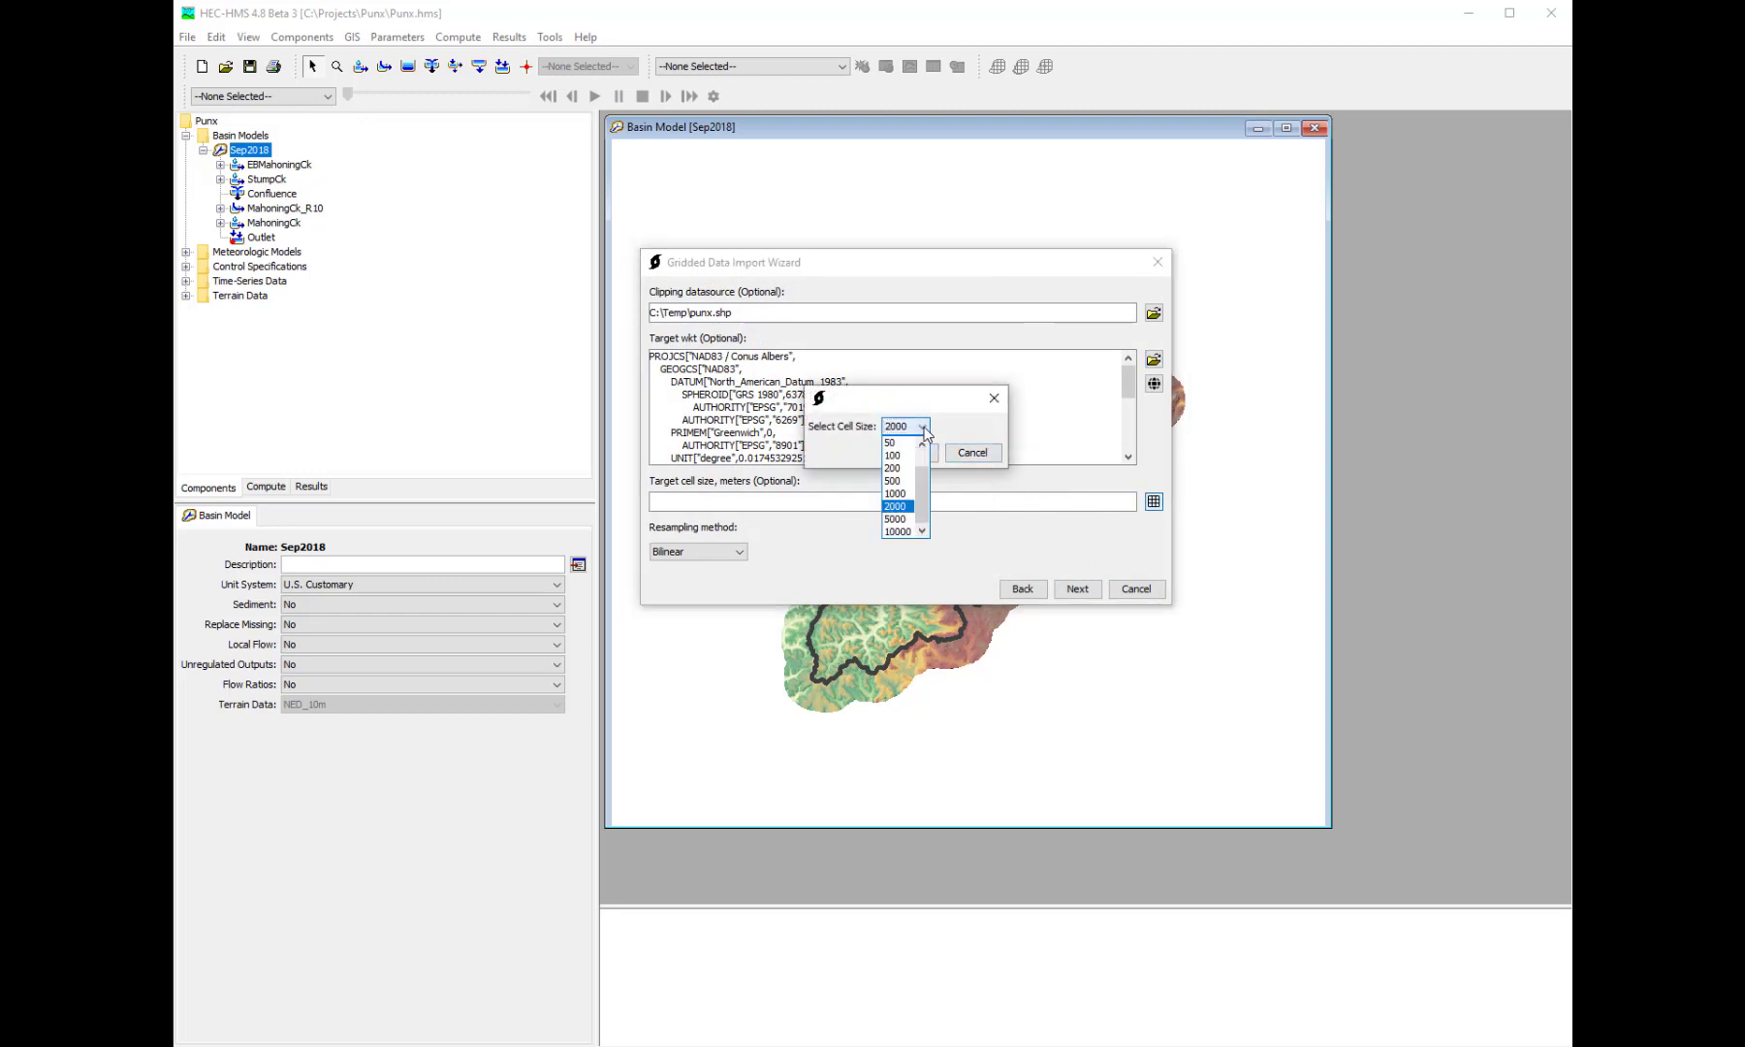
{"action": "left_click", "coordinate": [898, 508]}
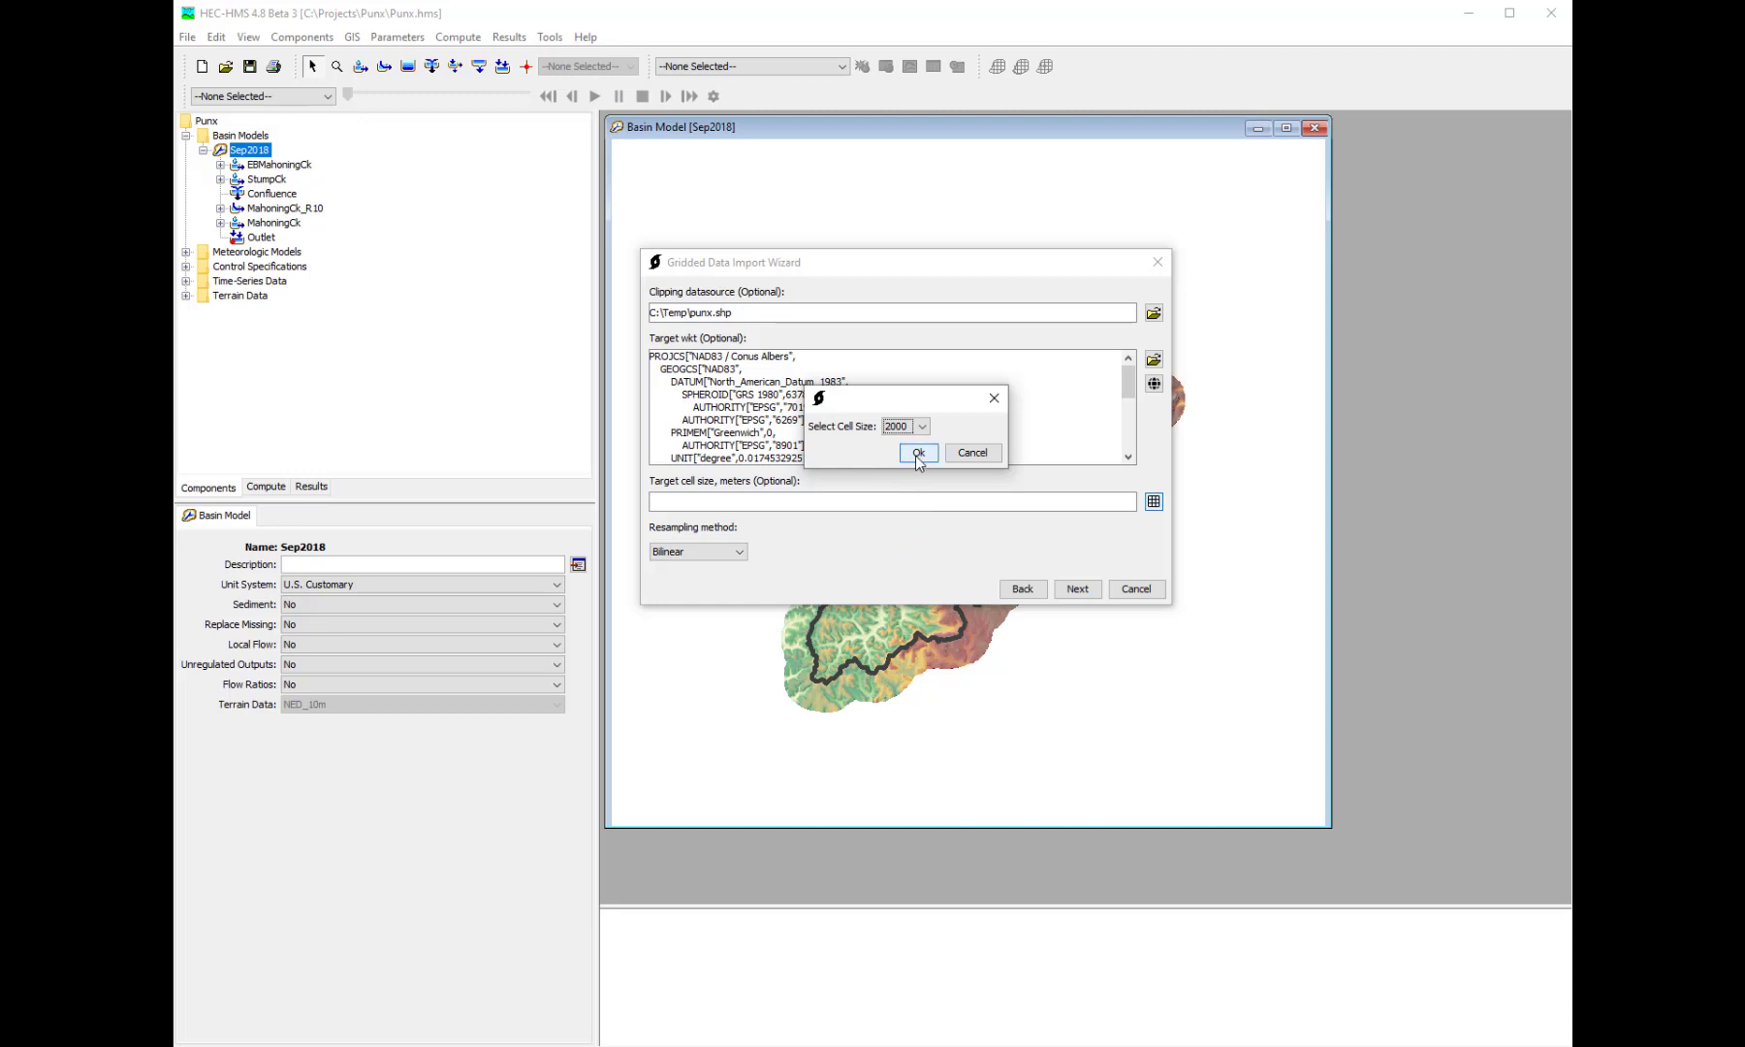
{"action": "left_click", "coordinate": [917, 453]}
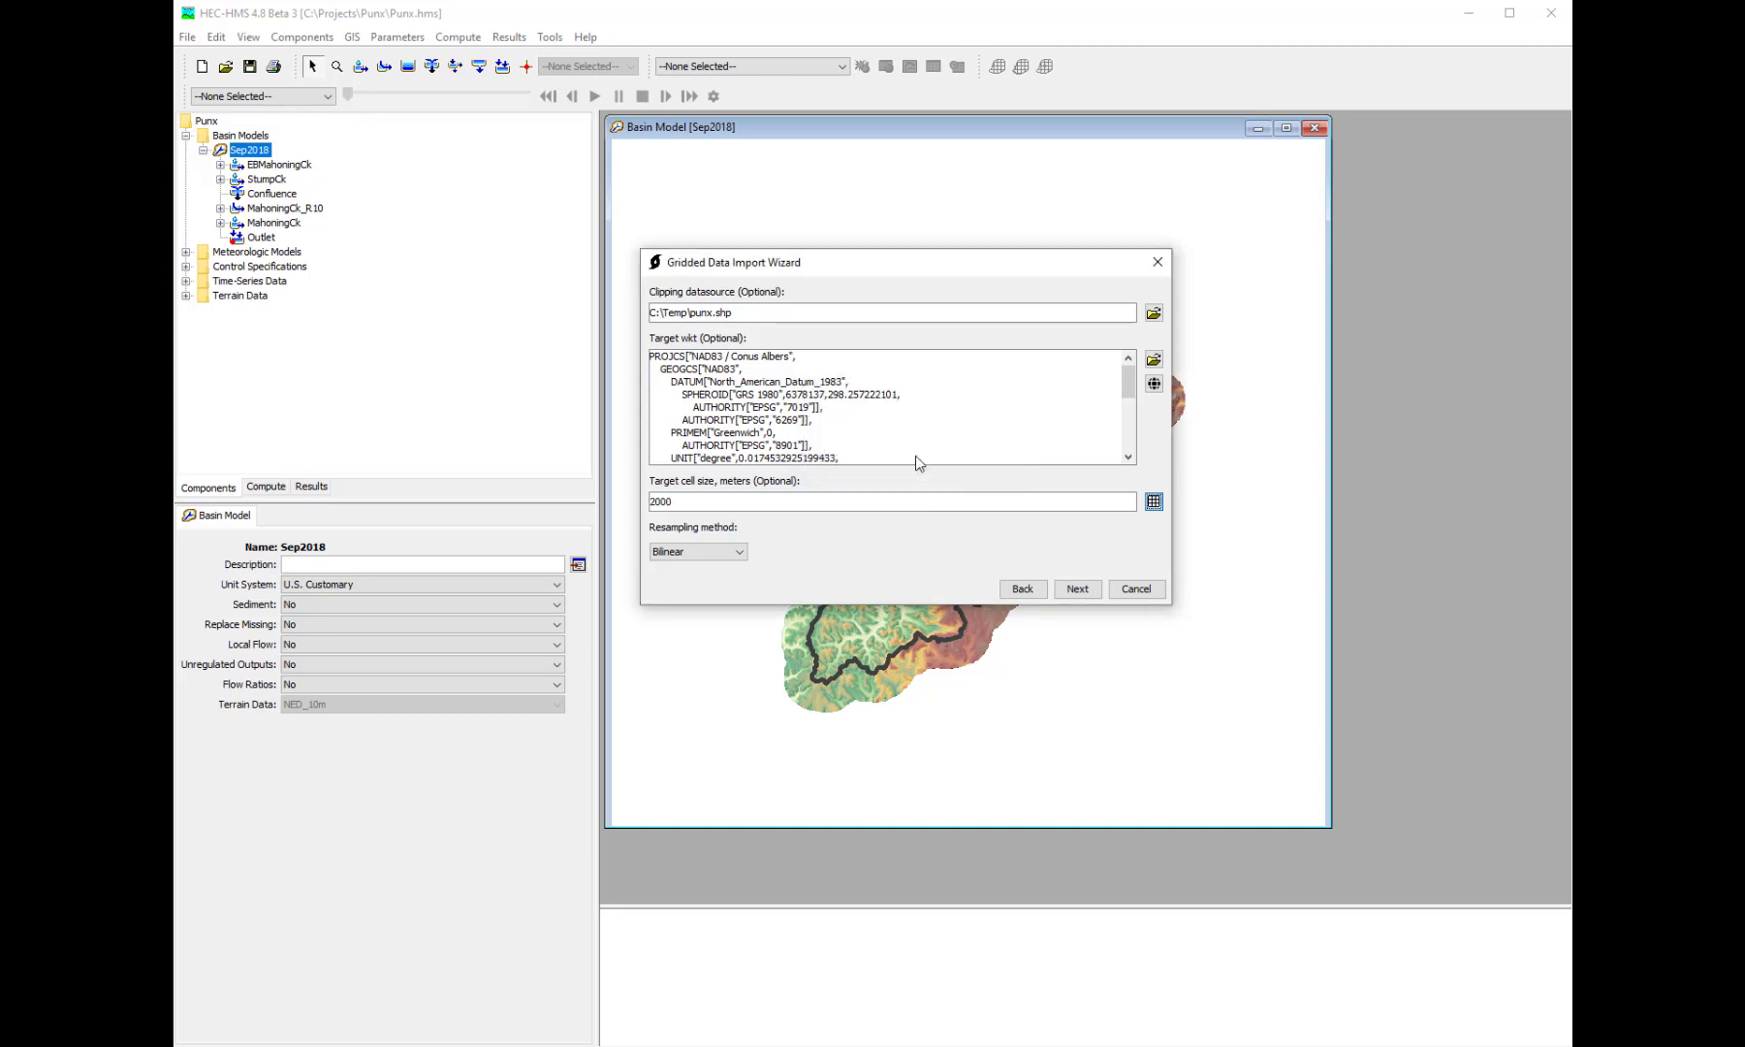
{"action": "left_click", "coordinate": [729, 557]}
{"action": "left_click", "coordinate": [1065, 589]}
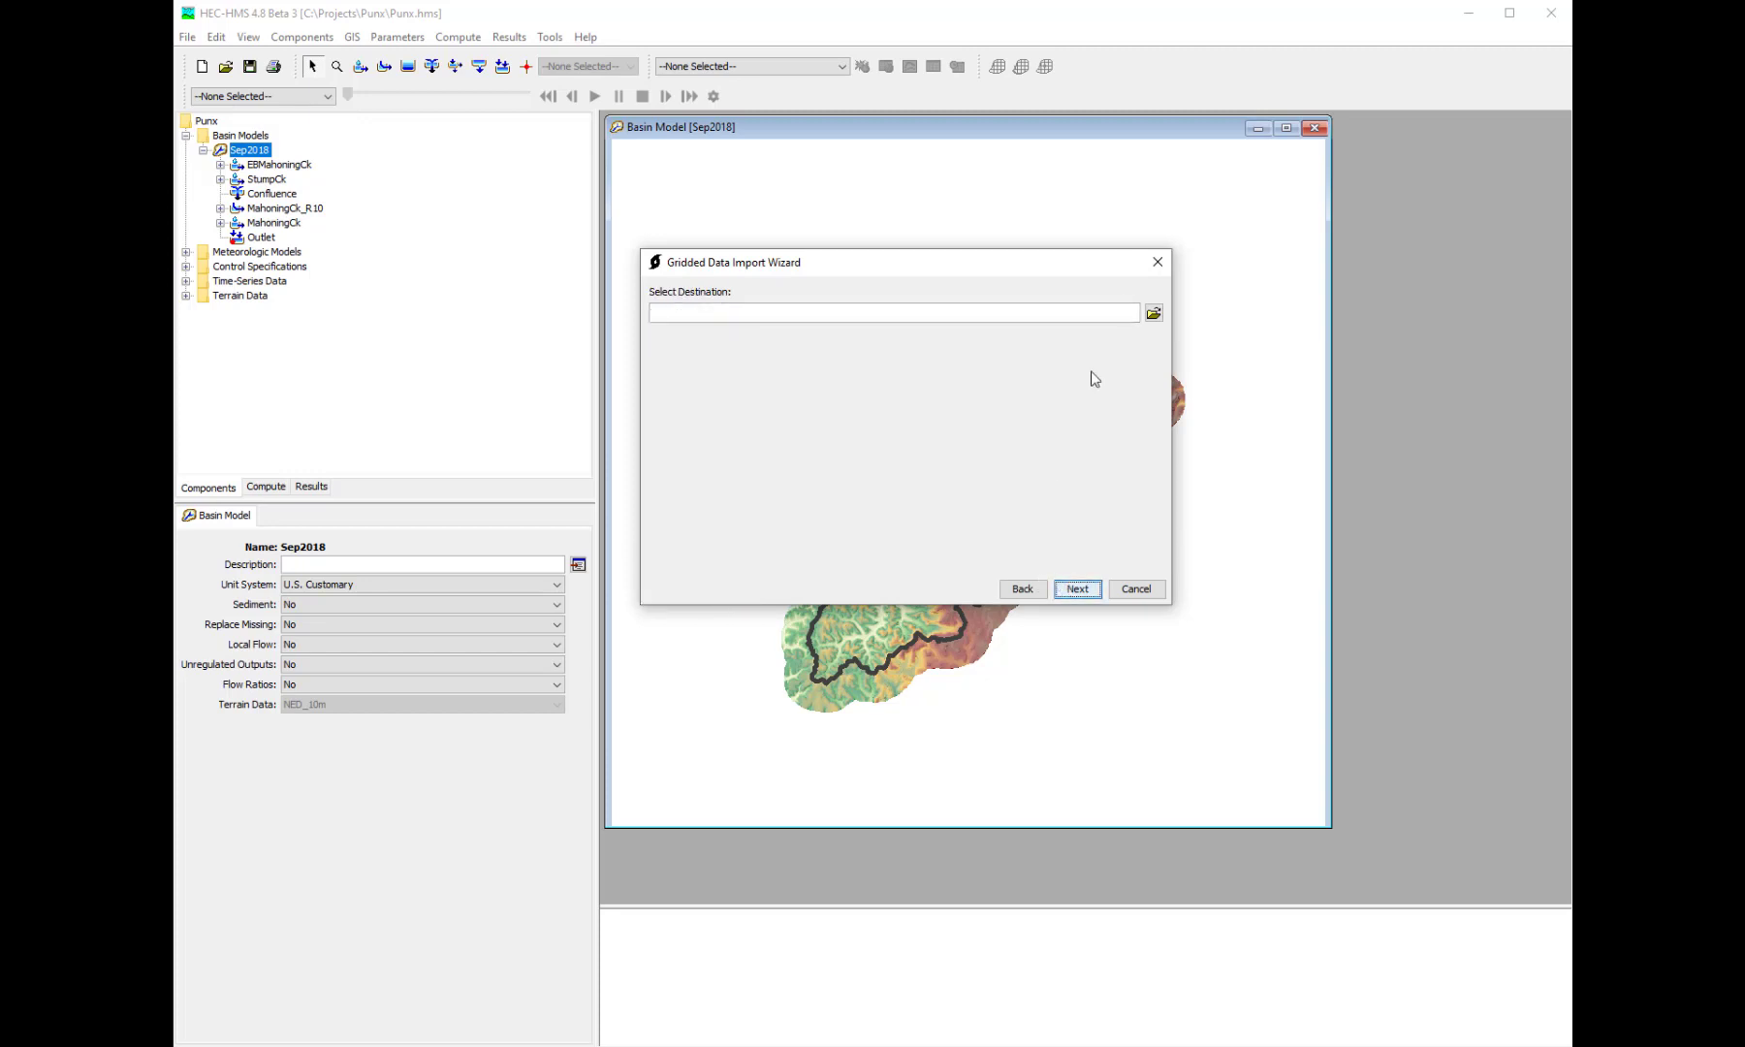
- Browse for the import destination in C:\Projects\Punx\data, copying the folder path from the open File Explorer window
{"action": "left_click", "coordinate": [1154, 312]}
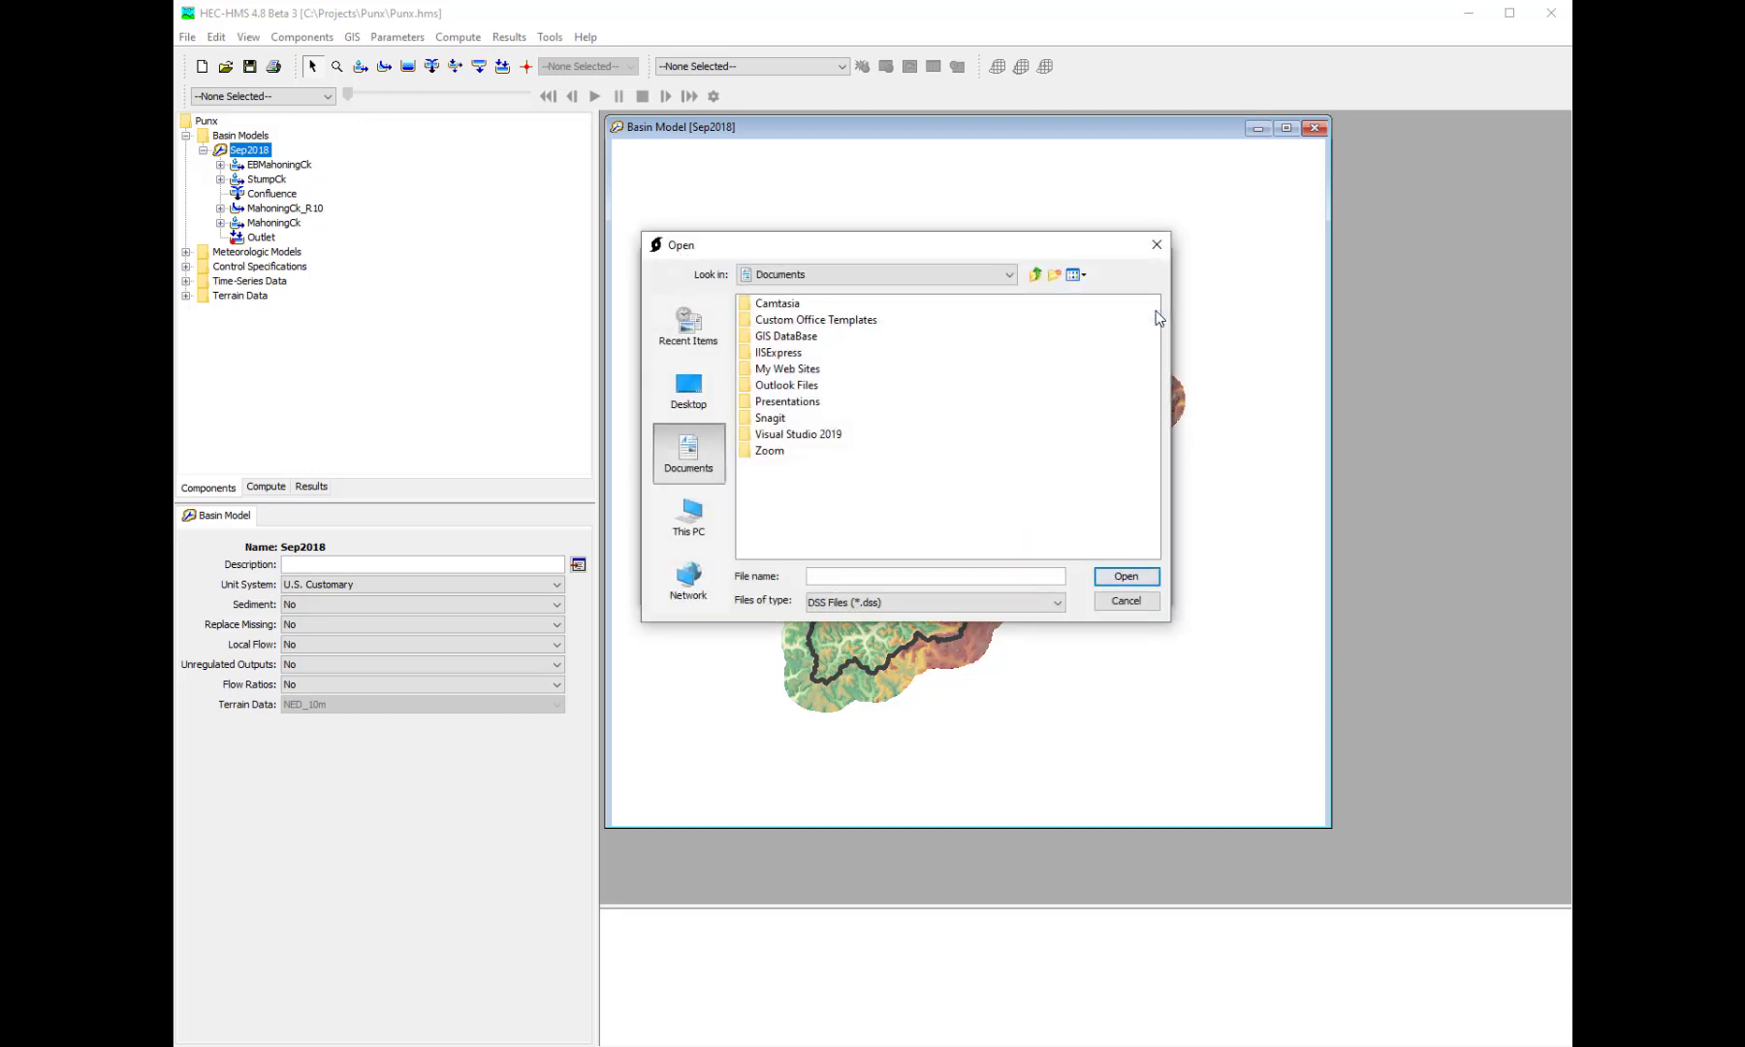
{"action": "left_click_drag", "start_coordinate": [1045, 258], "coordinate": [1074, 387]}
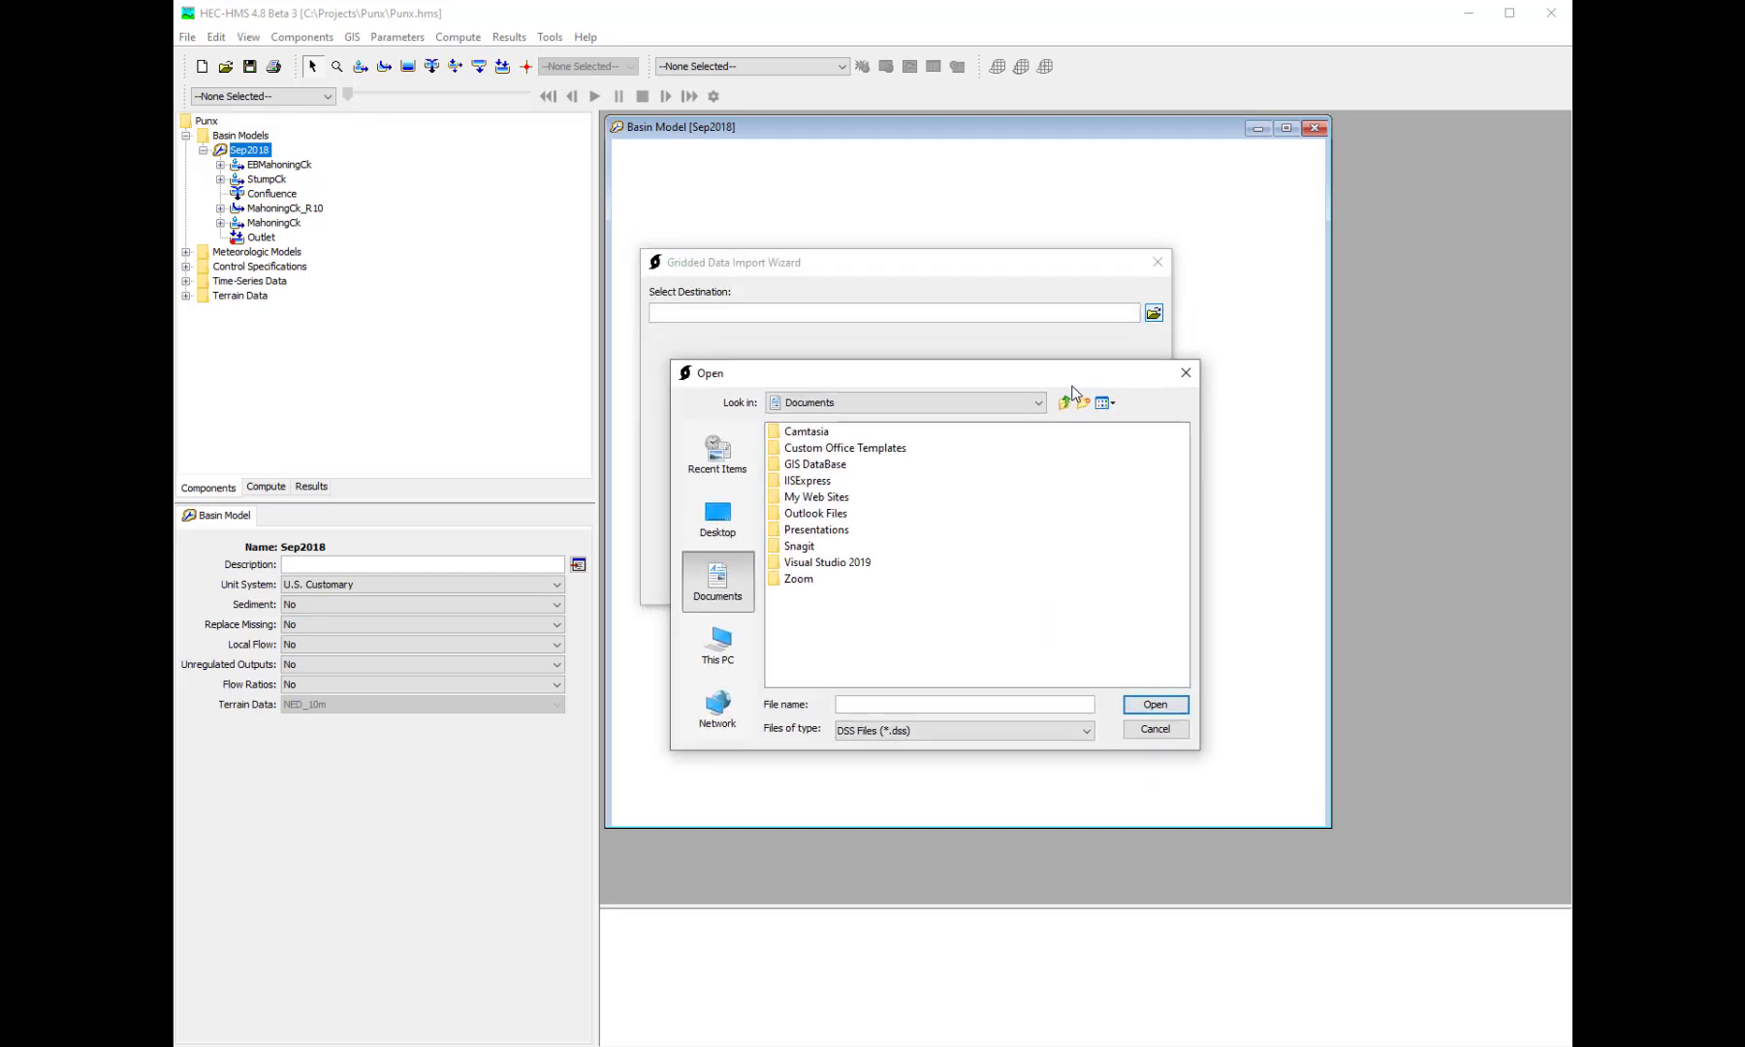
{"action": "left_click", "coordinate": [596, 1046]}
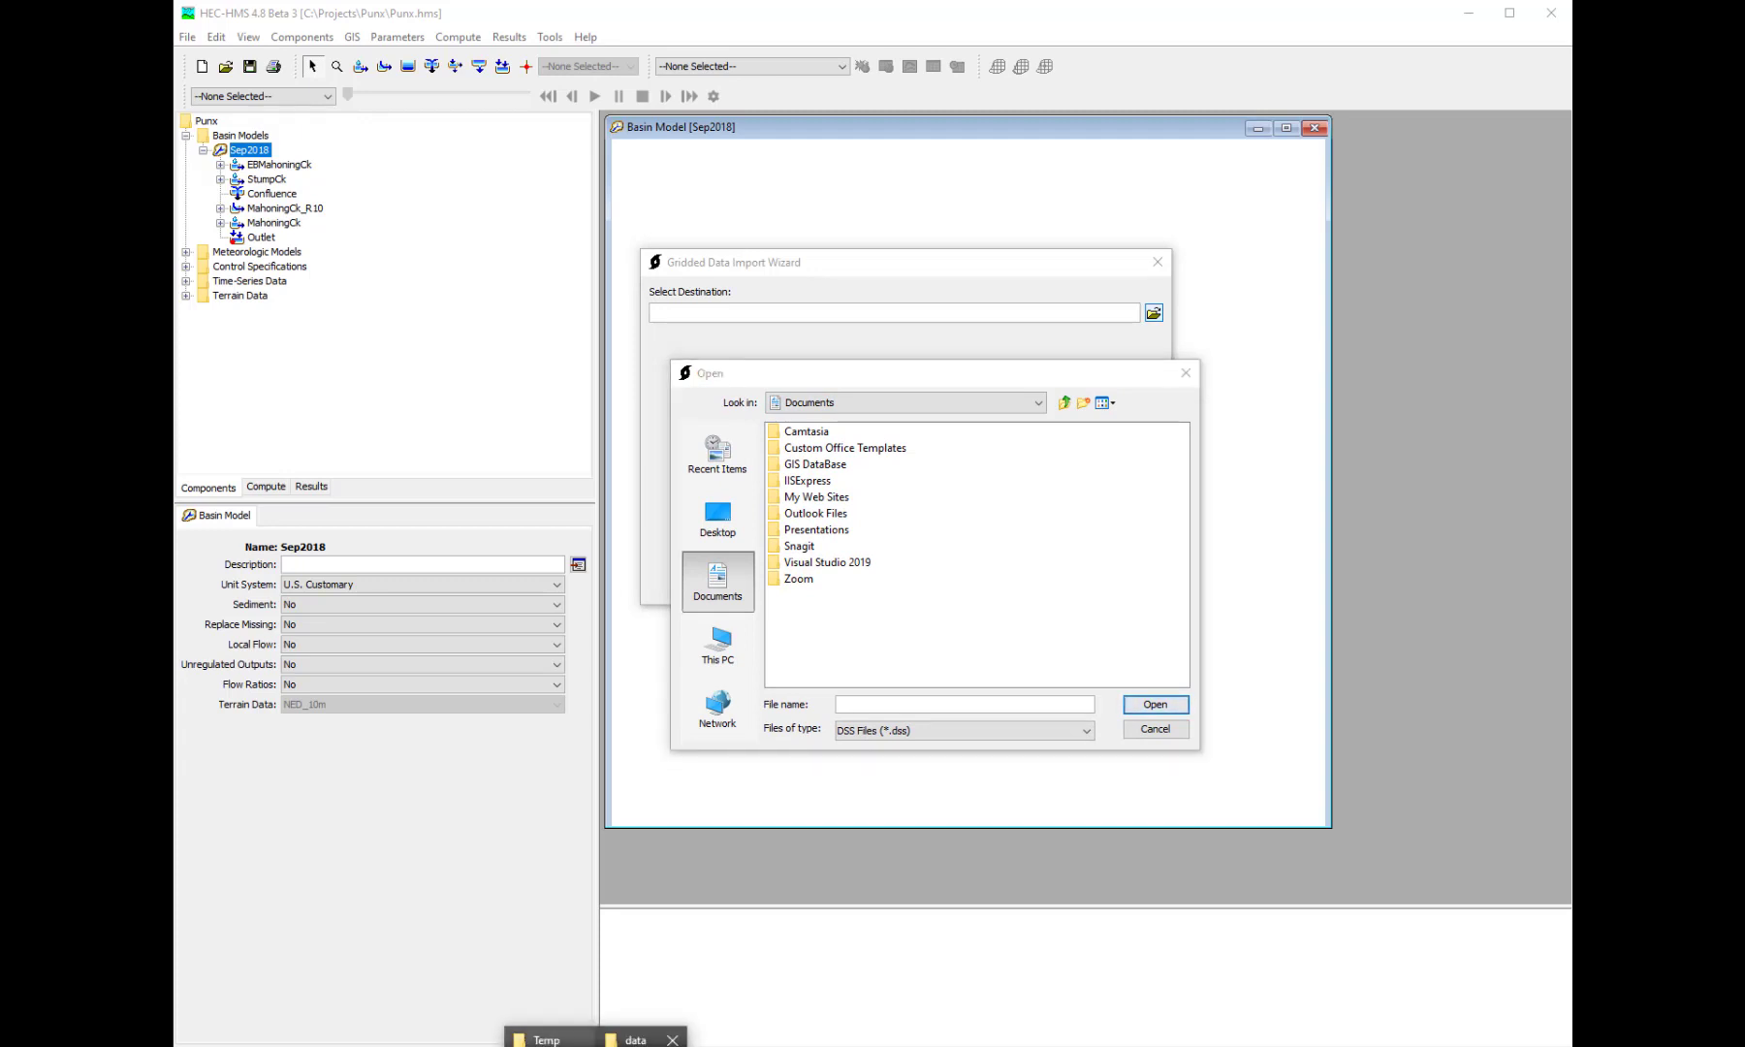
{"action": "left_click", "coordinate": [640, 1039]}
{"action": "left_click", "coordinate": [1163, 161]}
{"action": "key", "text": "ctrl+c"}
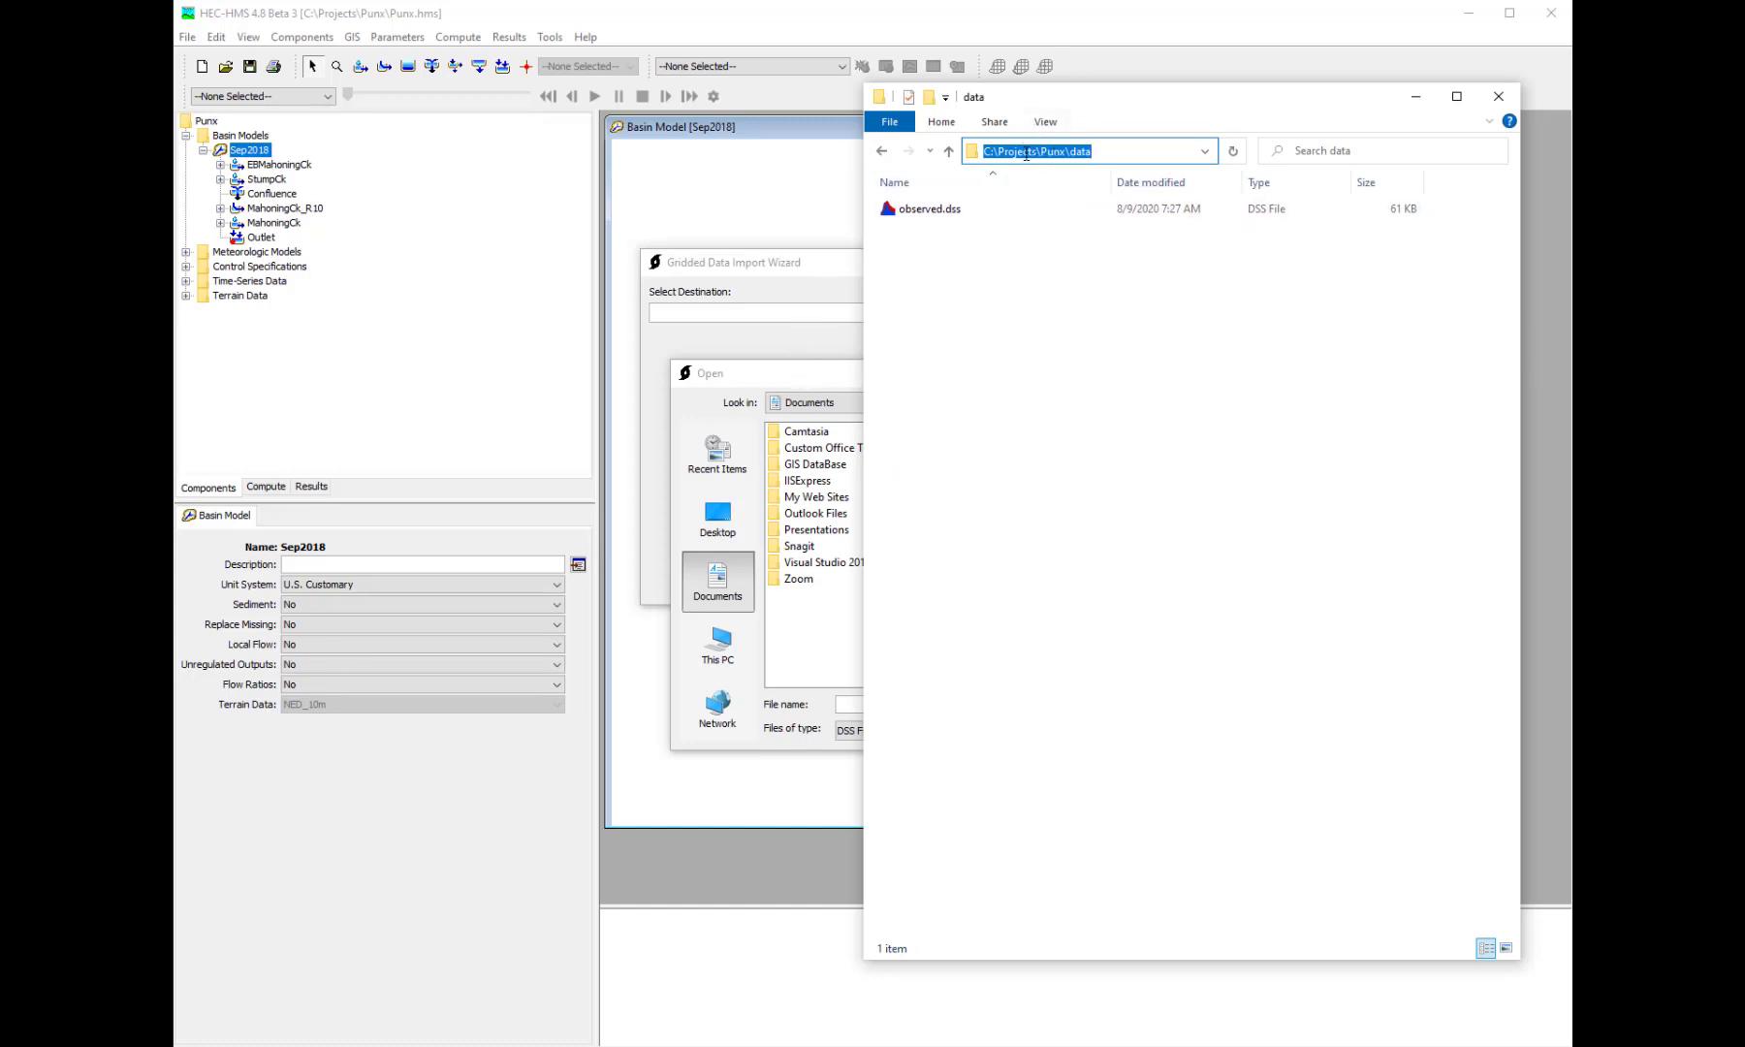
{"action": "left_click", "coordinate": [780, 374]}
{"action": "key", "text": "ctrl+v"}
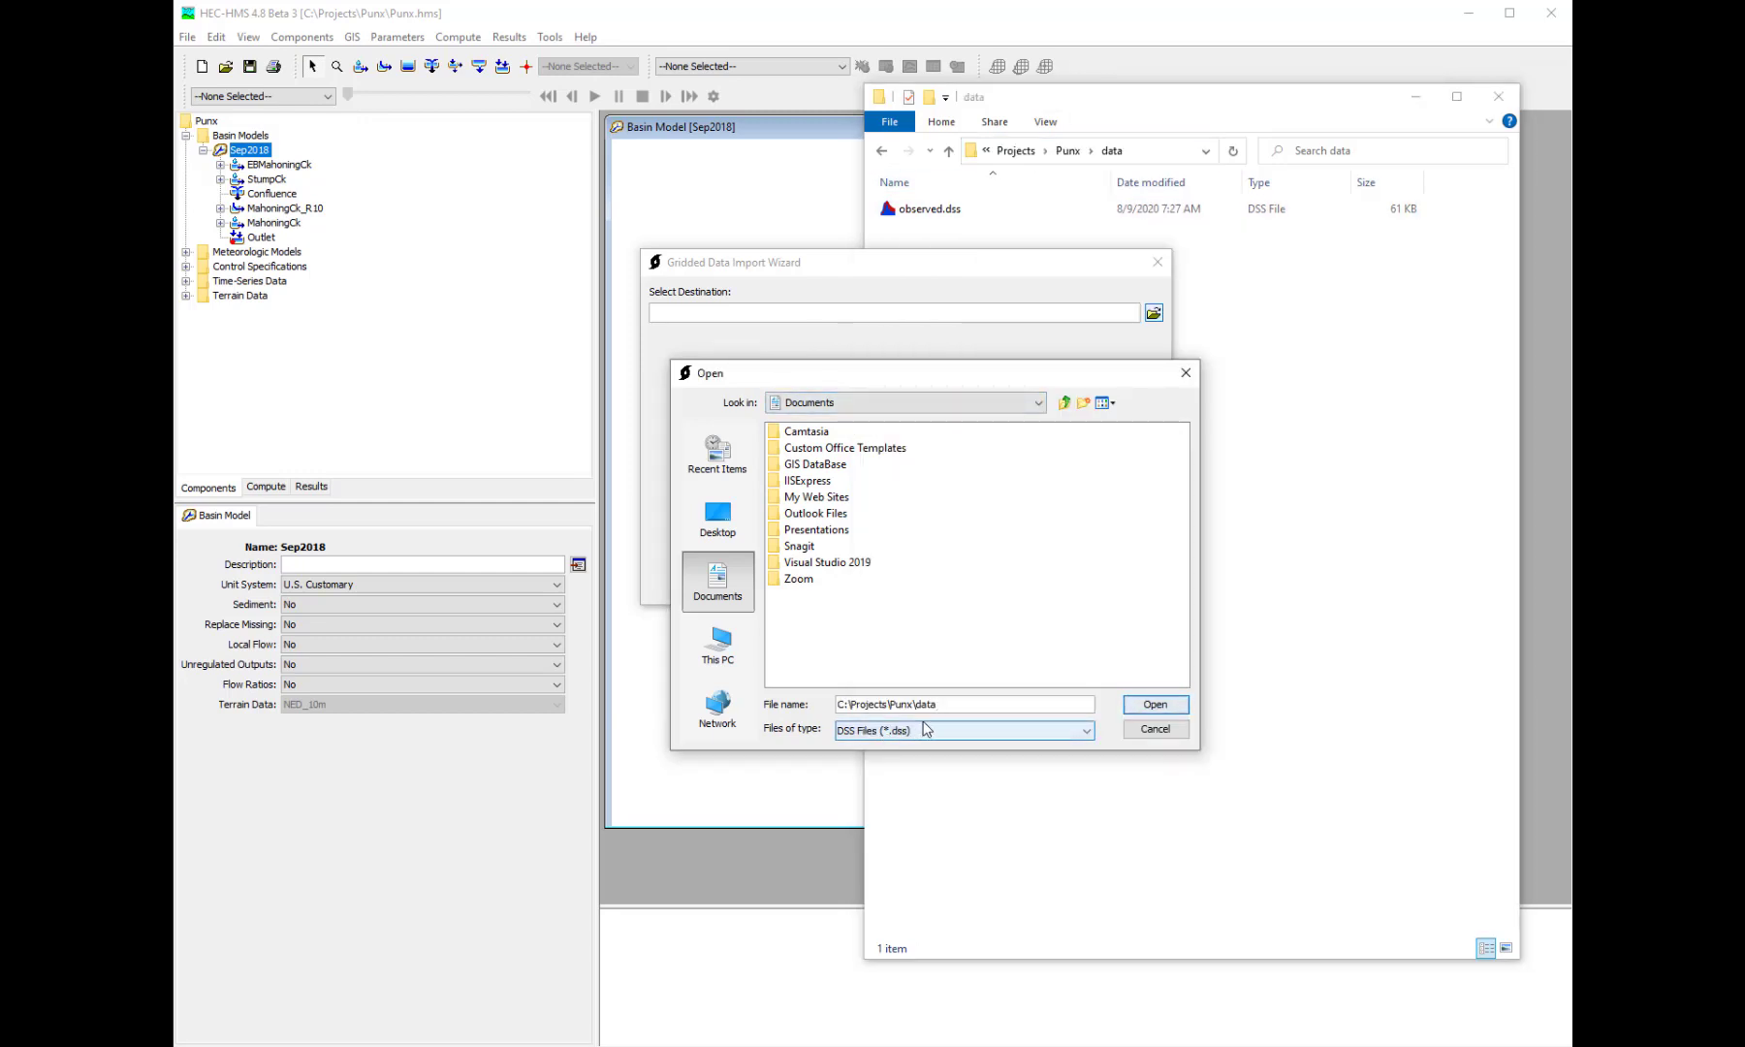
{"action": "key", "text": "Return"}
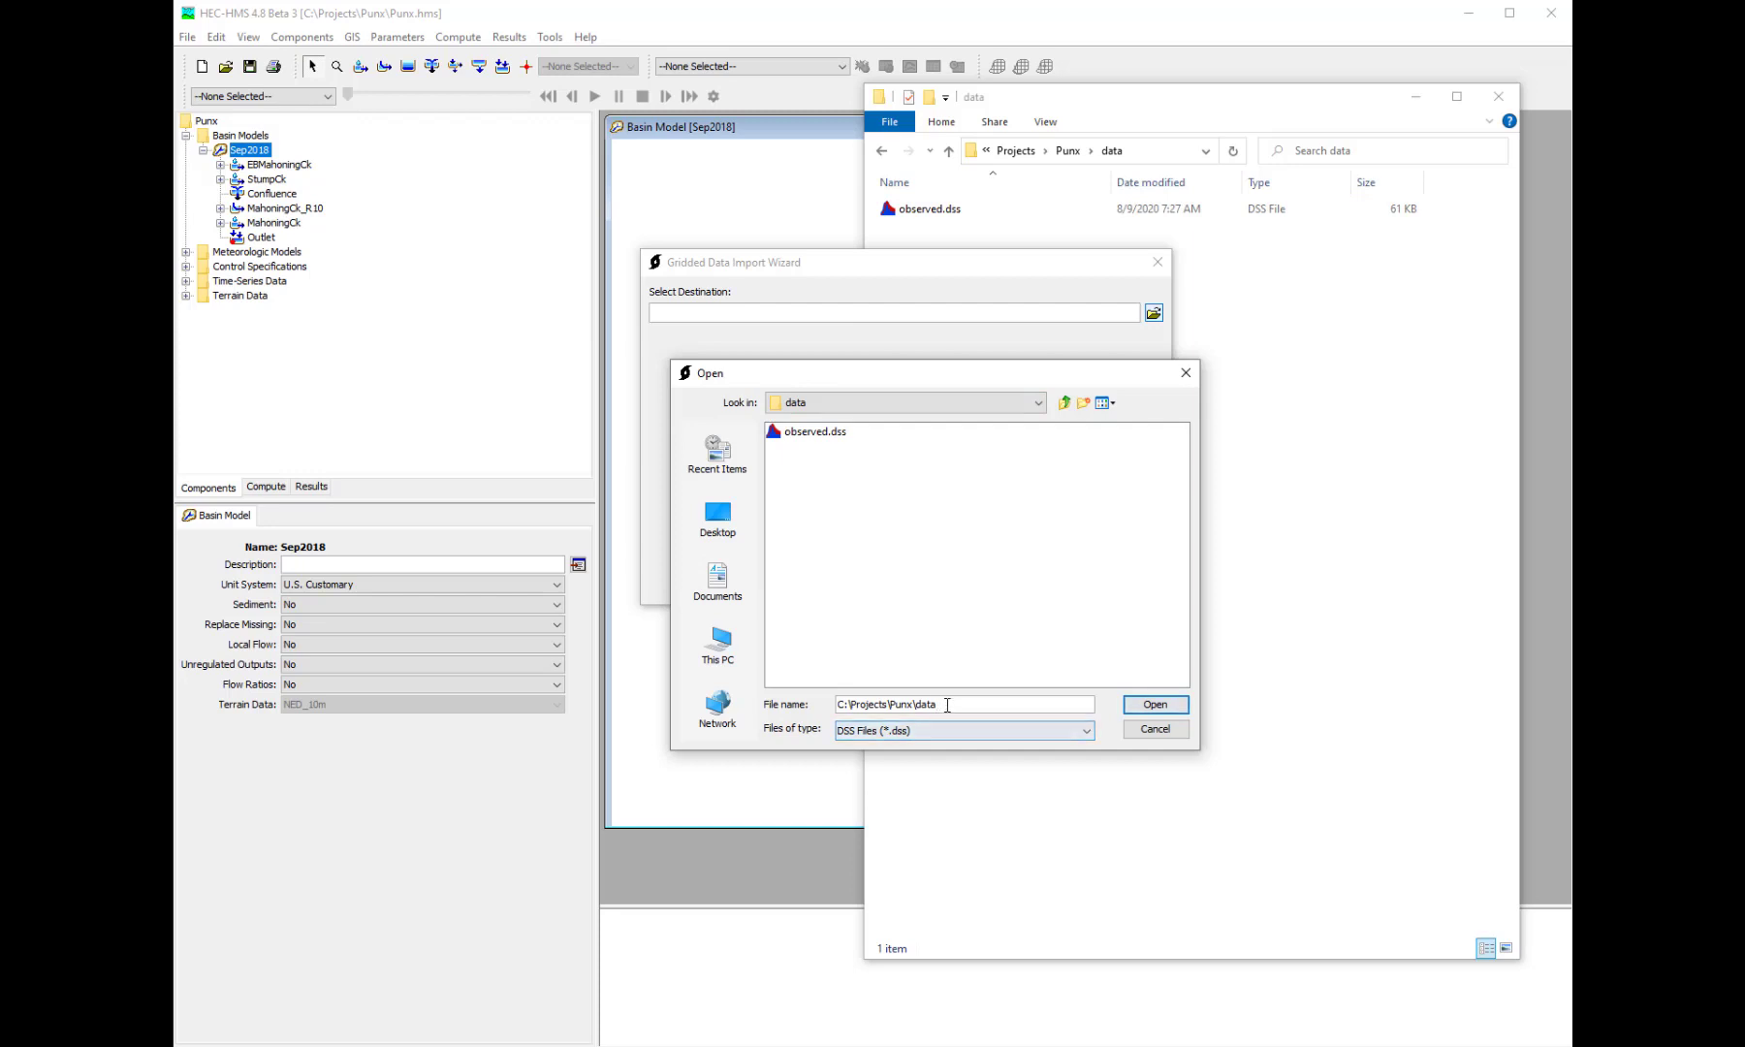
- Name the destination file mrms.dss and run the import with pathname parts A, B and F left blank
{"action": "left_click_drag", "start_coordinate": [946, 704], "coordinate": [835, 706]}
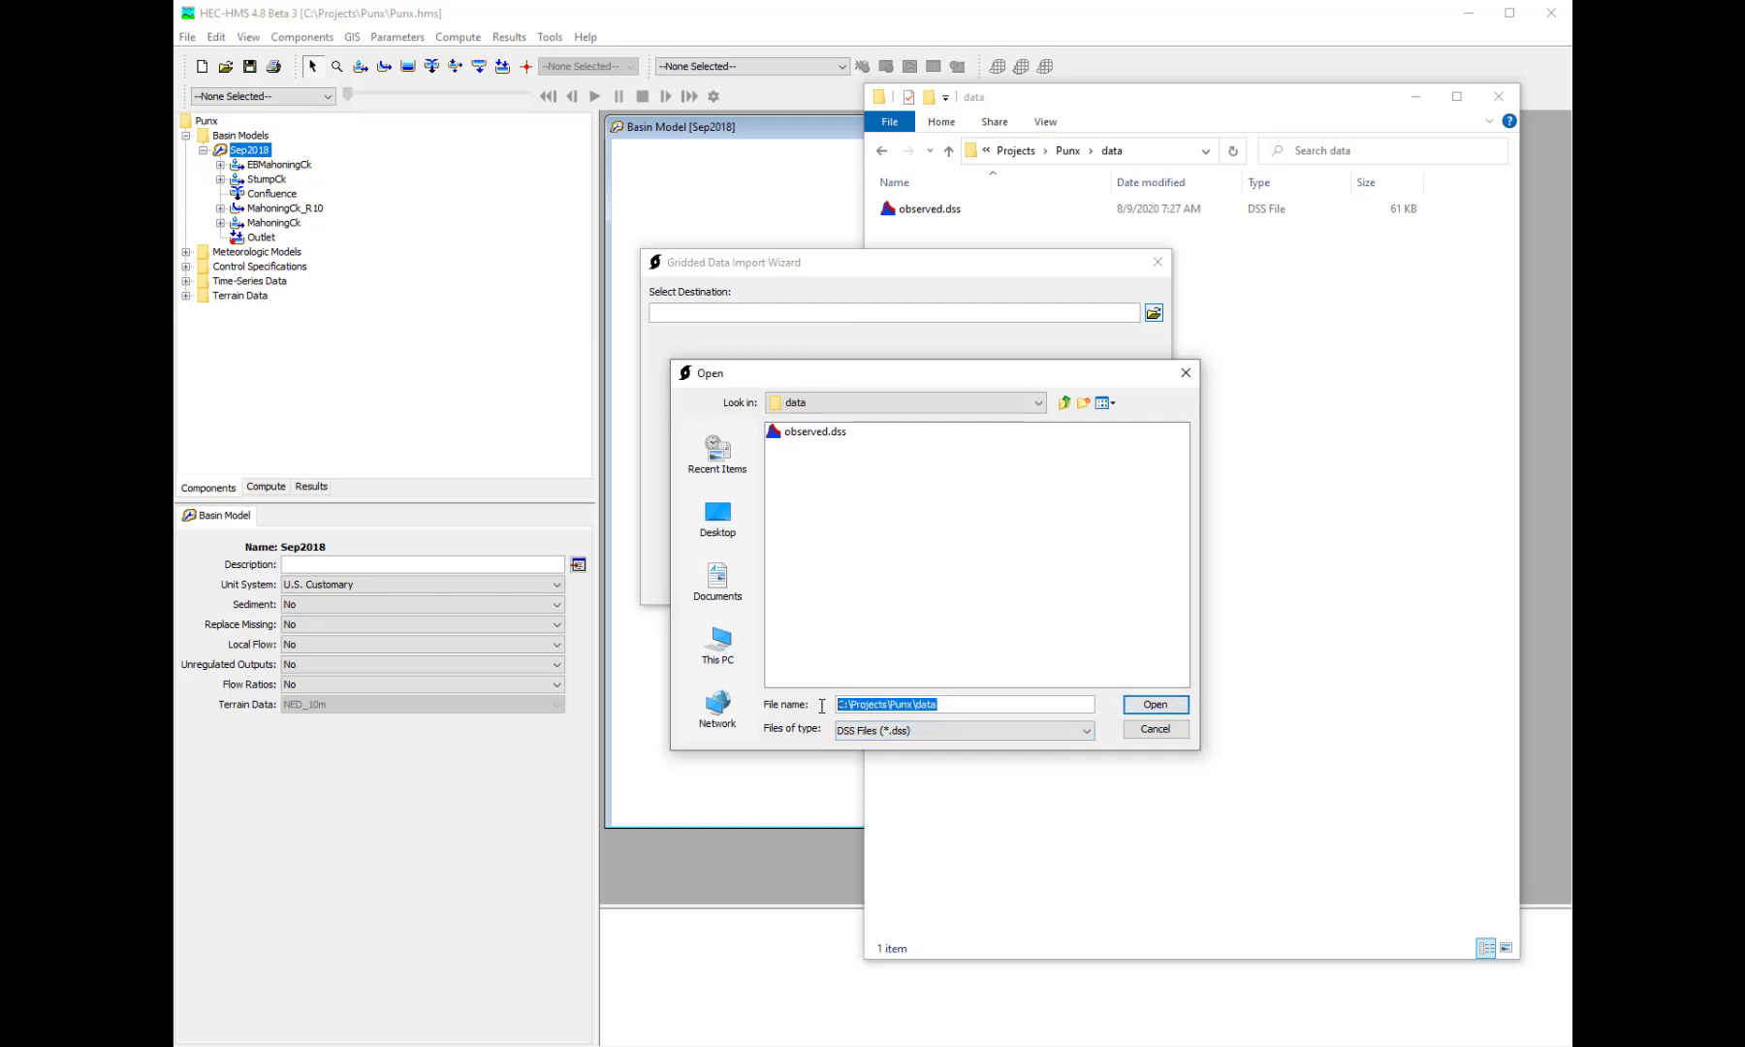
{"action": "type", "text": "mrms.dss"}
{"action": "key", "text": "Return"}
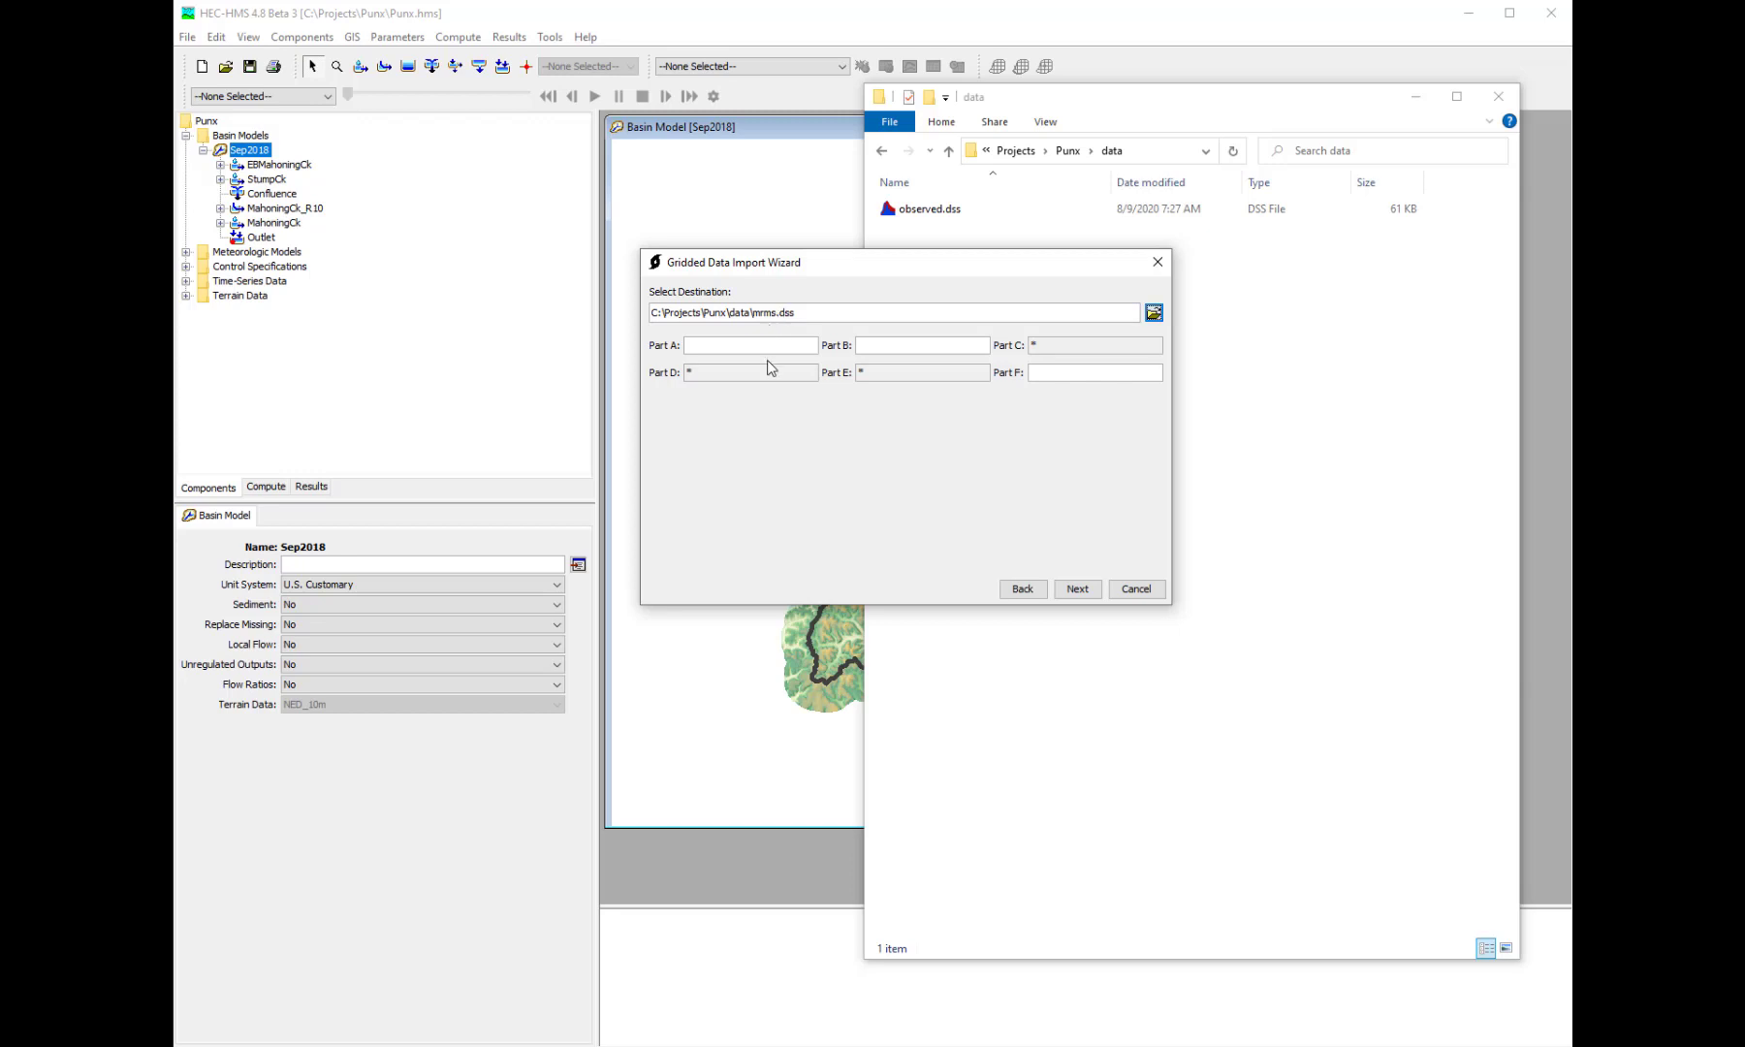
{"action": "left_click", "coordinate": [1069, 372]}
{"action": "left_click", "coordinate": [1076, 589]}
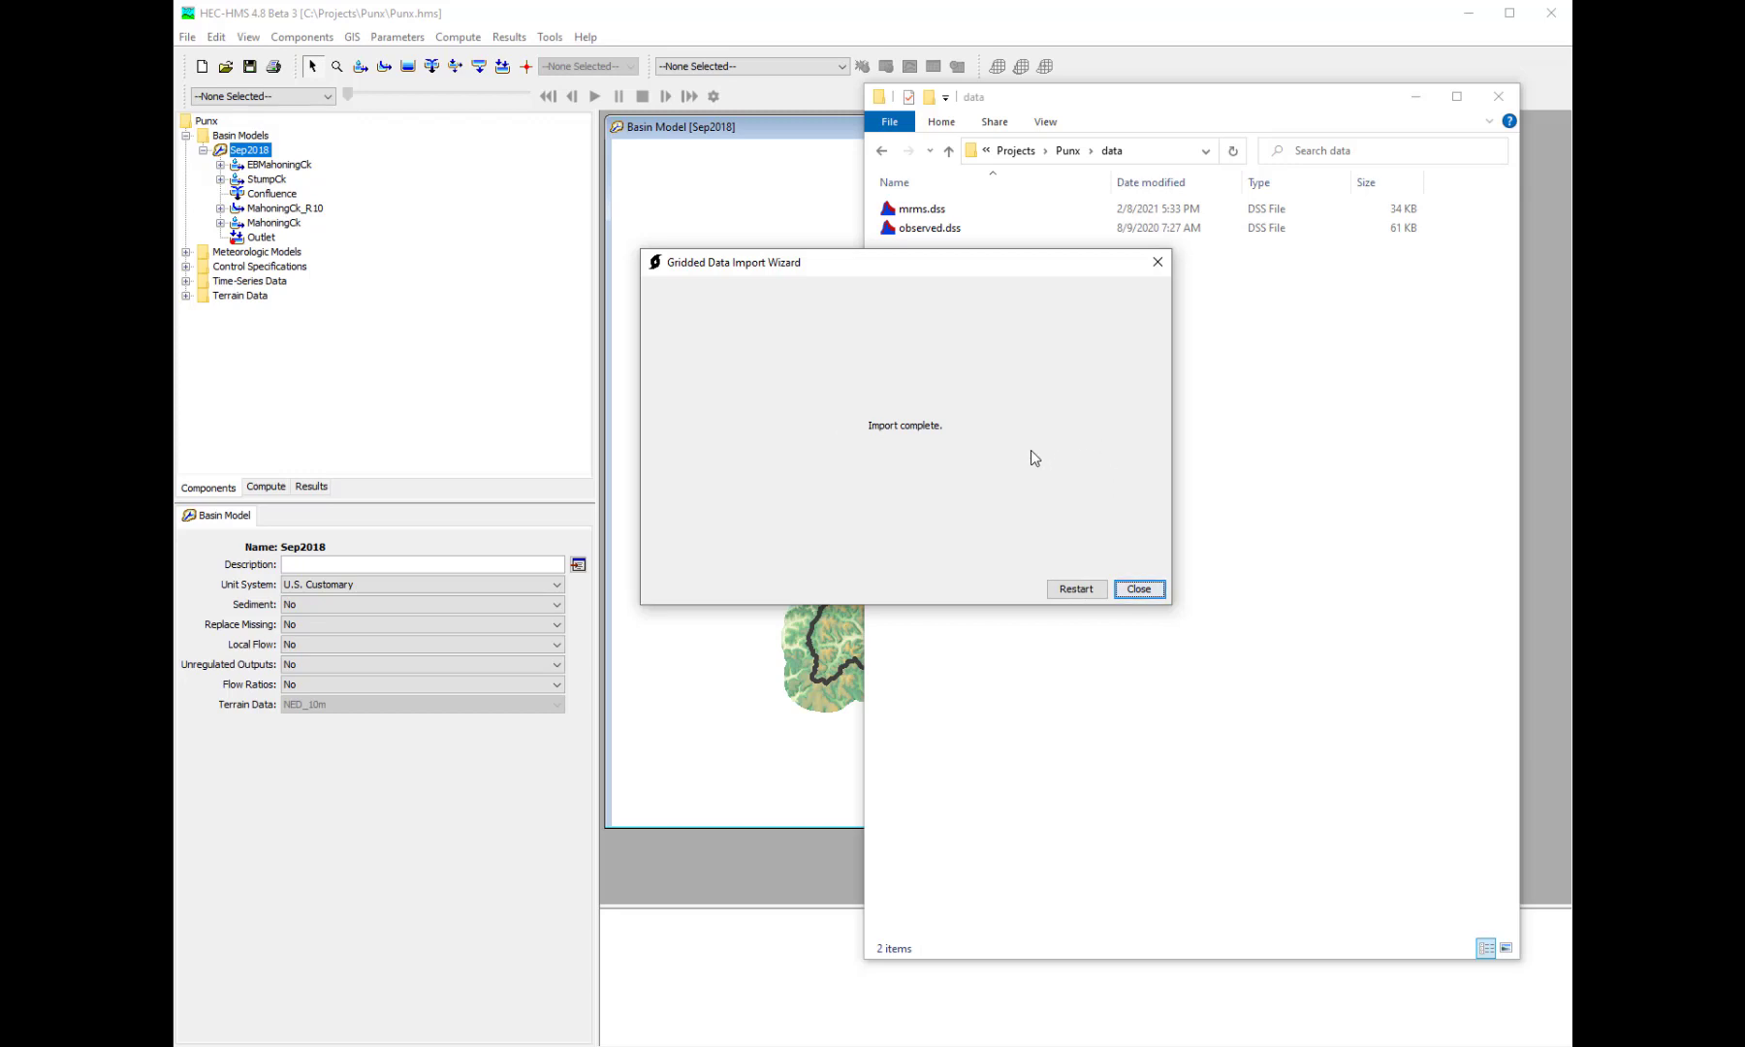
- Refresh the project's data folder listing to check the size of mrms.dss
{"action": "left_click", "coordinate": [1280, 128]}
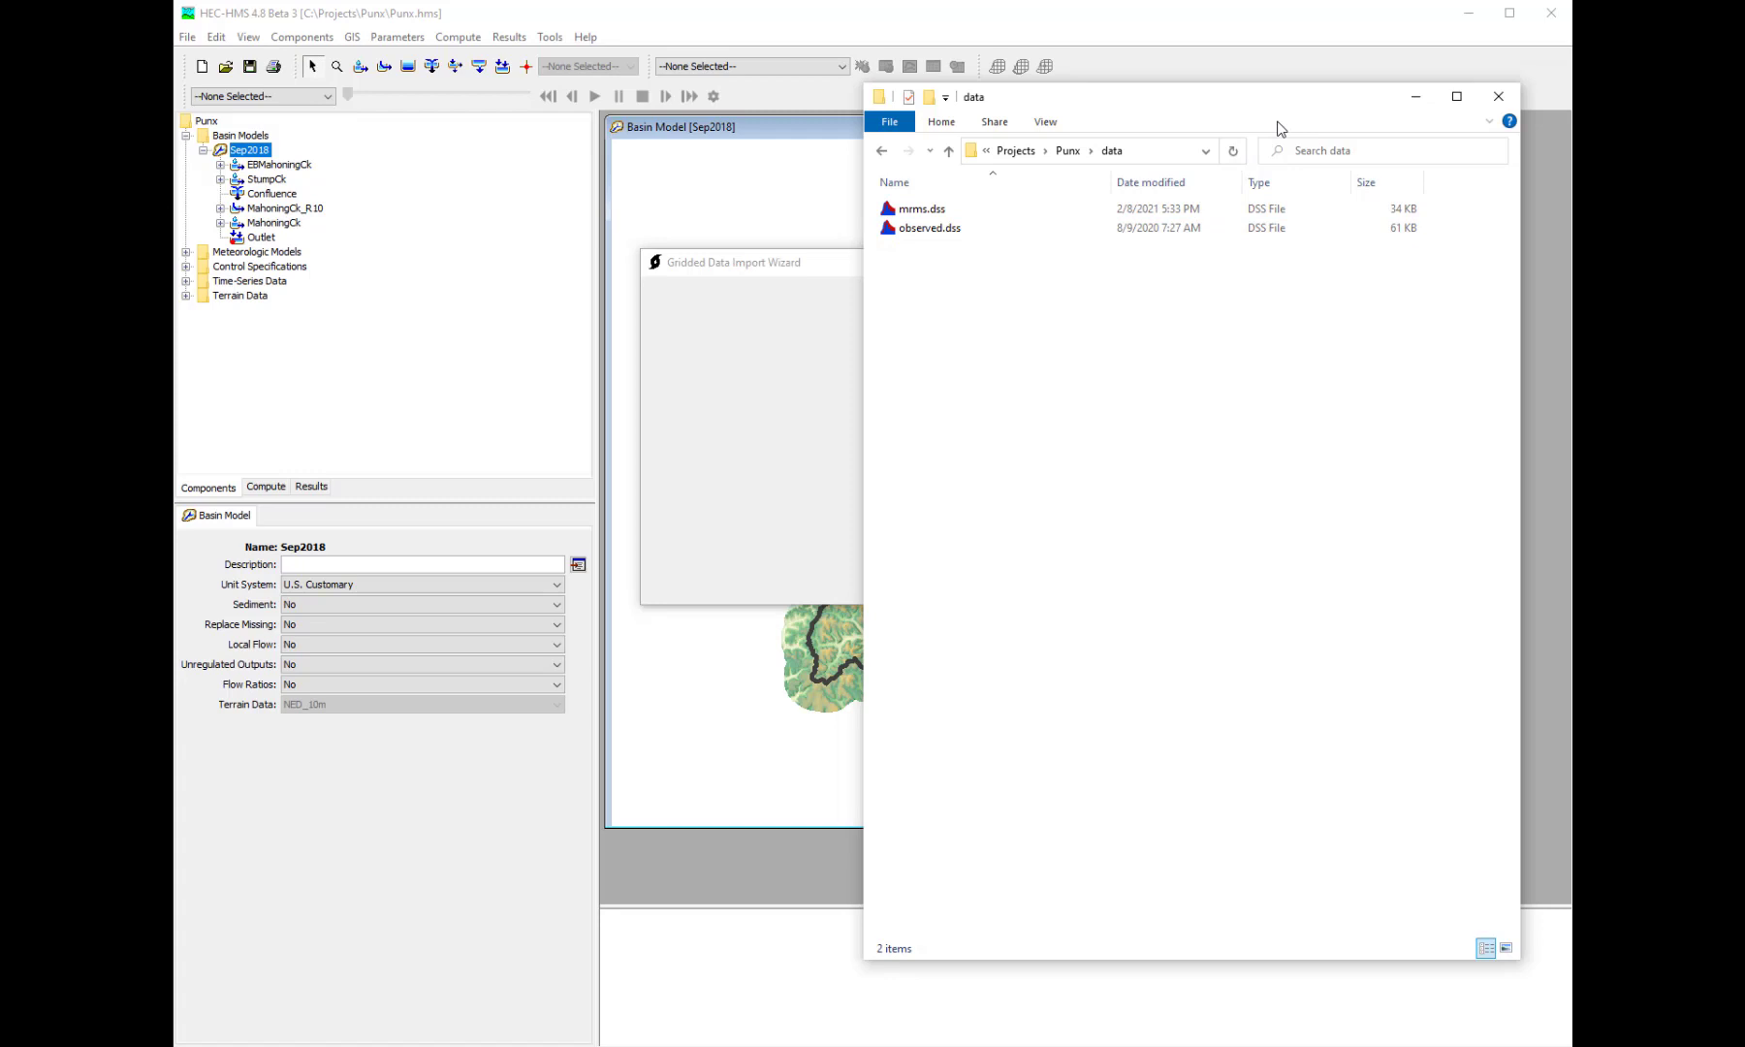
{"action": "left_click", "coordinate": [1232, 150]}
{"action": "left_click", "coordinate": [1232, 150]}
{"action": "left_click", "coordinate": [829, 272]}
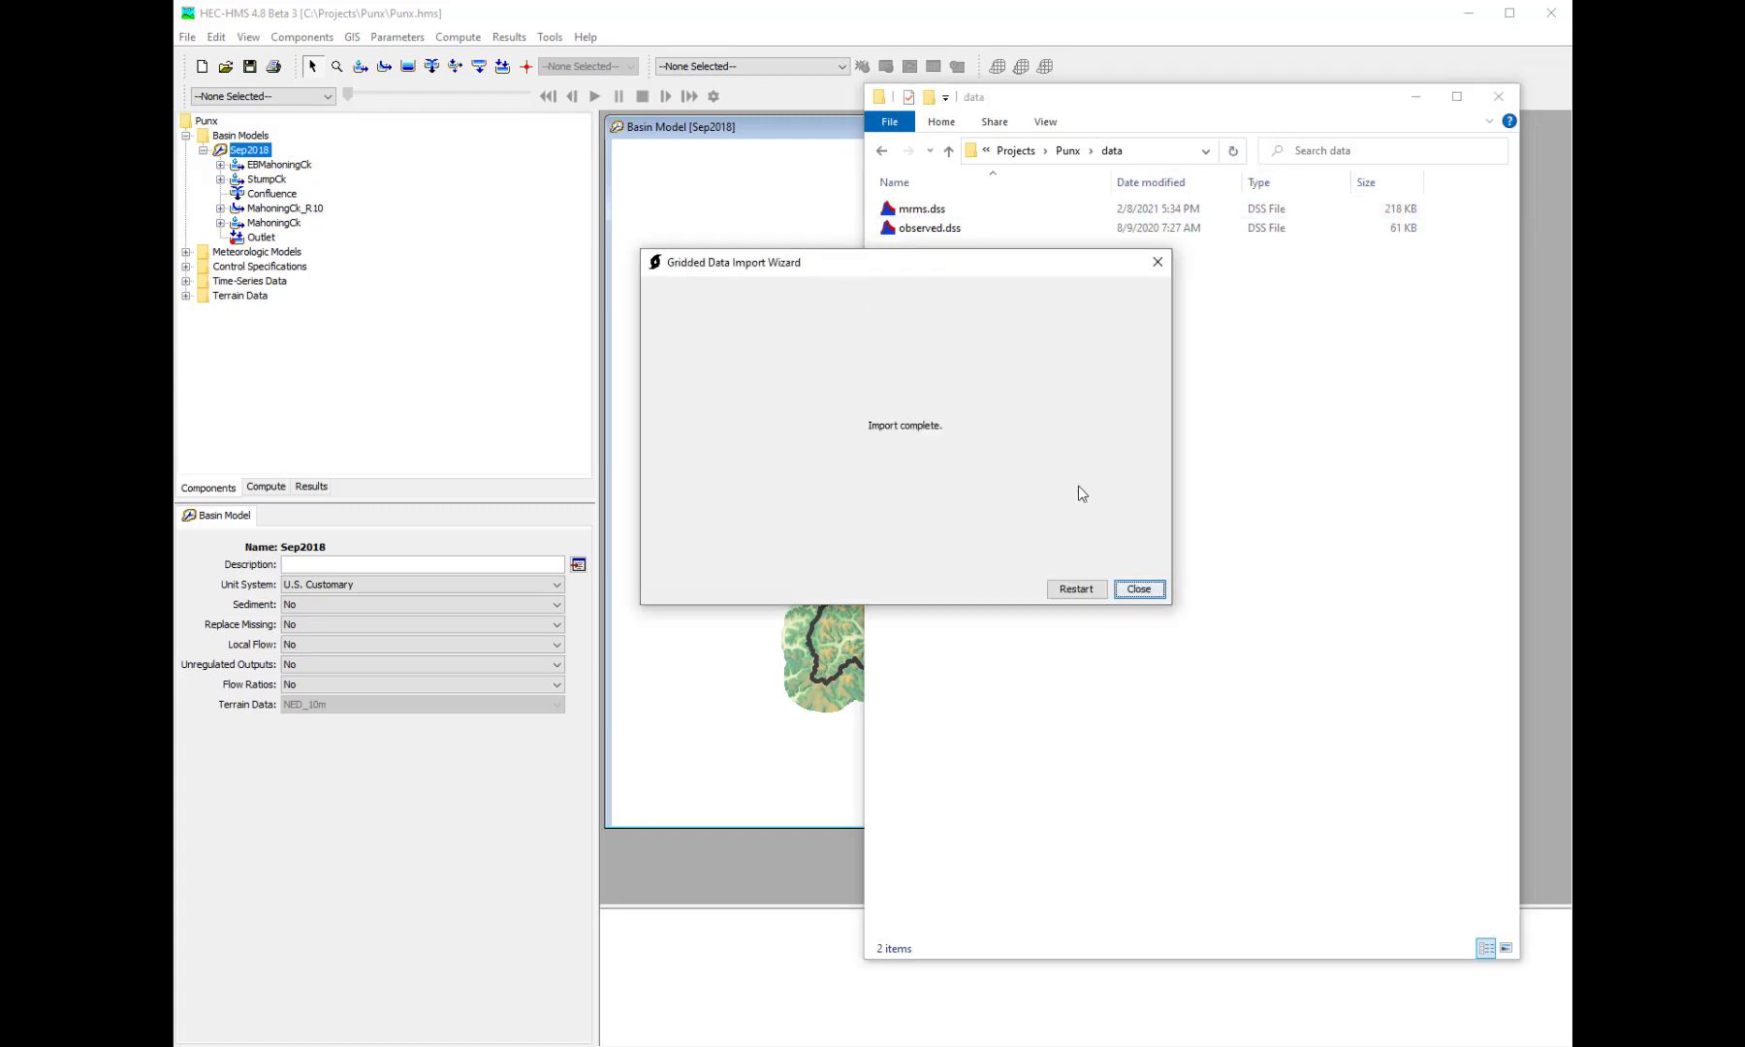
- Restart the import wizard and add all the TMPK grib2 files from C:\Temp\raw_rtma
{"action": "left_click", "coordinate": [1076, 589]}
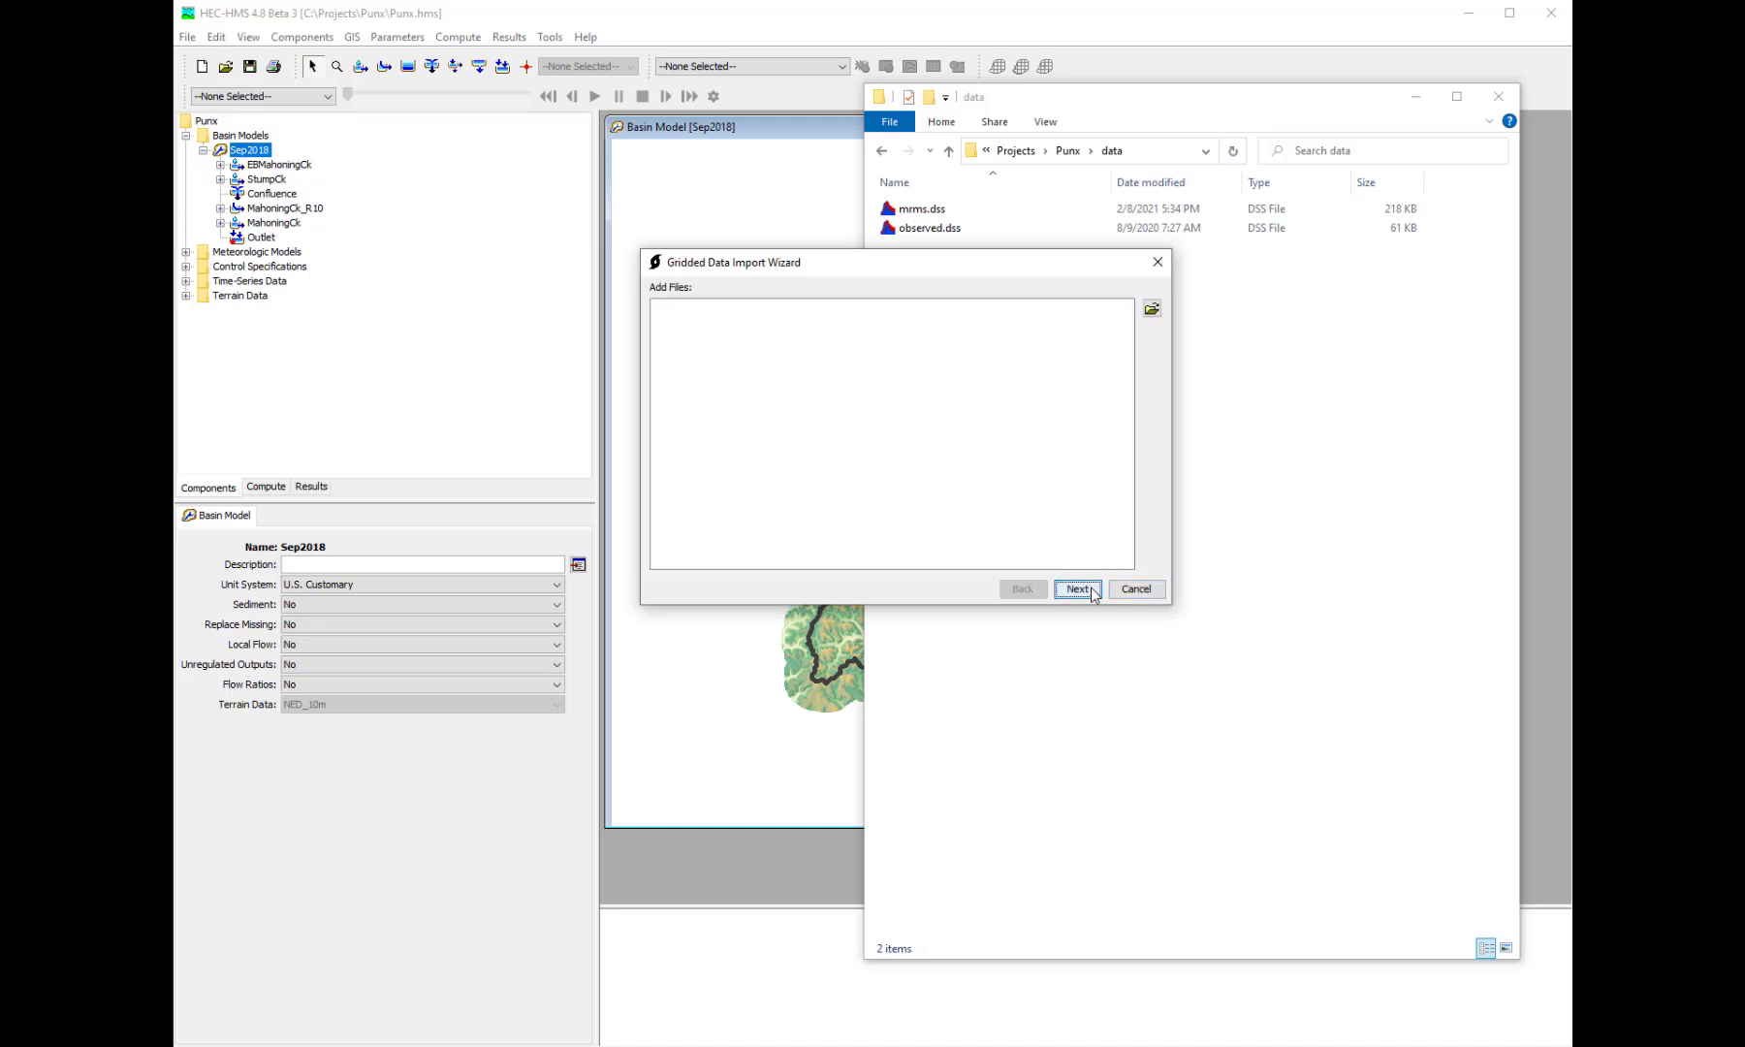
{"action": "left_click", "coordinate": [1152, 308]}
{"action": "left_click", "coordinate": [986, 275]}
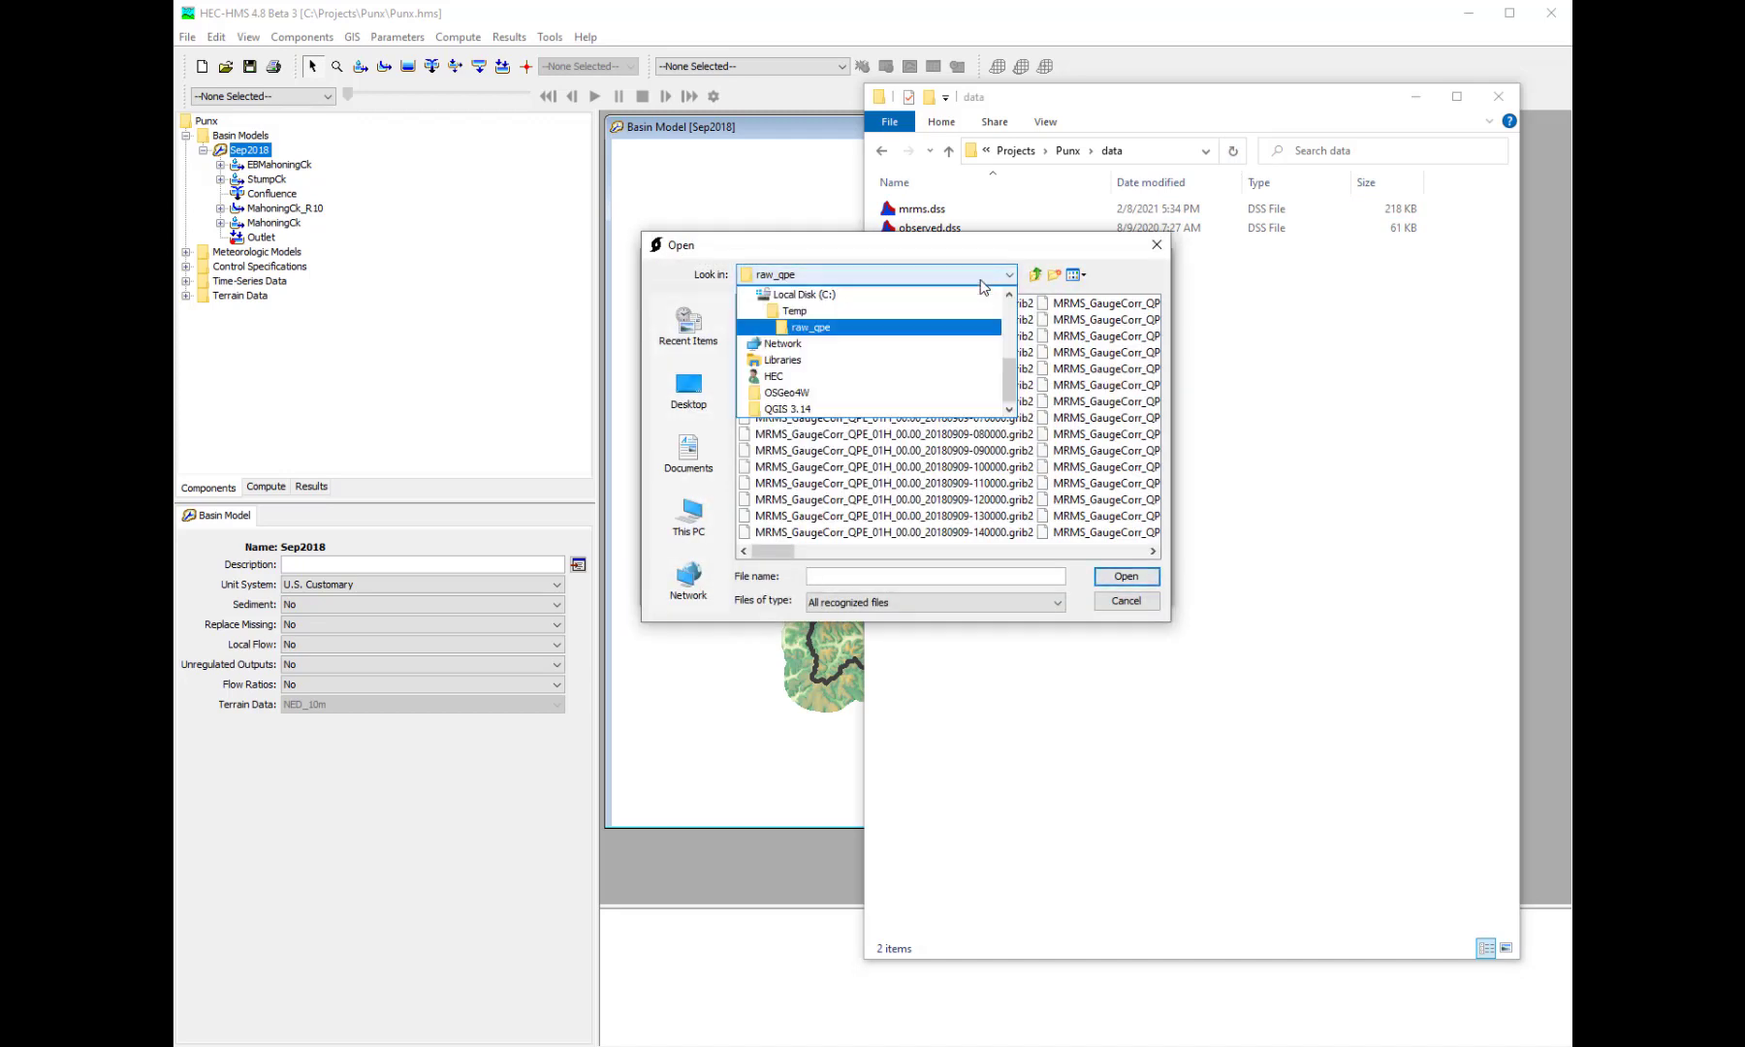
{"action": "left_click", "coordinate": [903, 311]}
{"action": "double_click", "coordinate": [793, 322]}
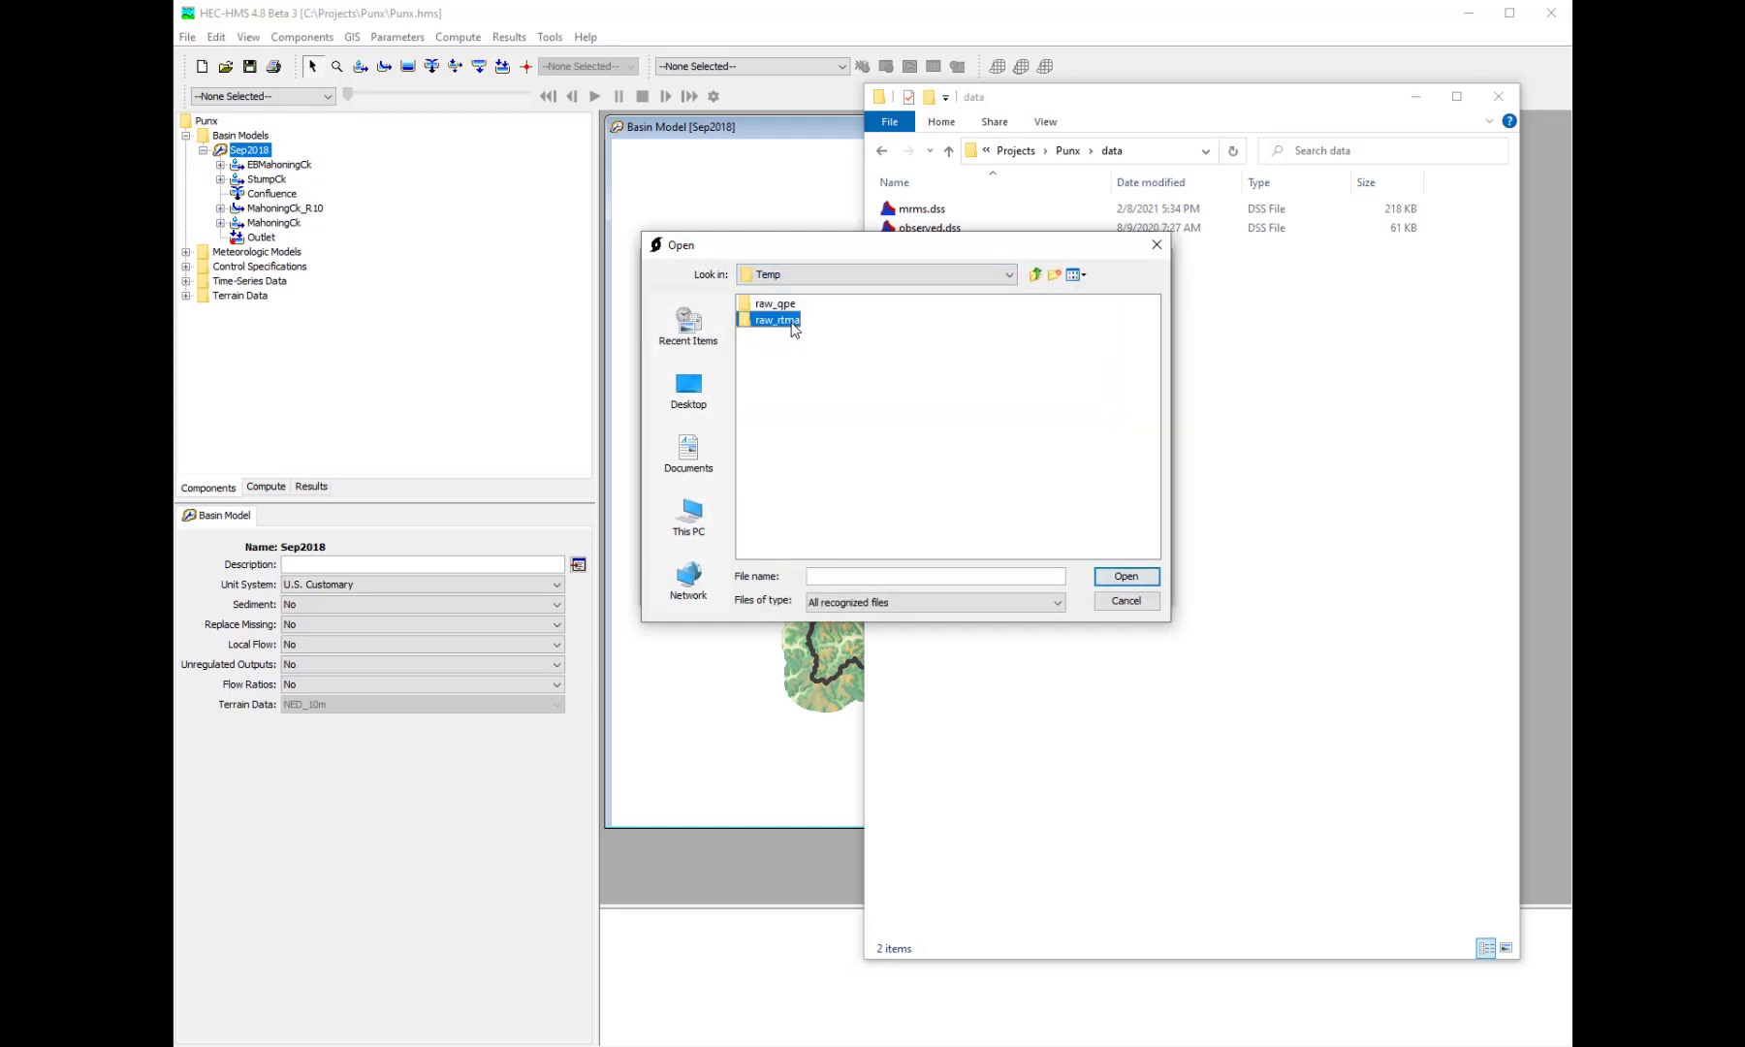
{"action": "left_click", "coordinate": [834, 370]}
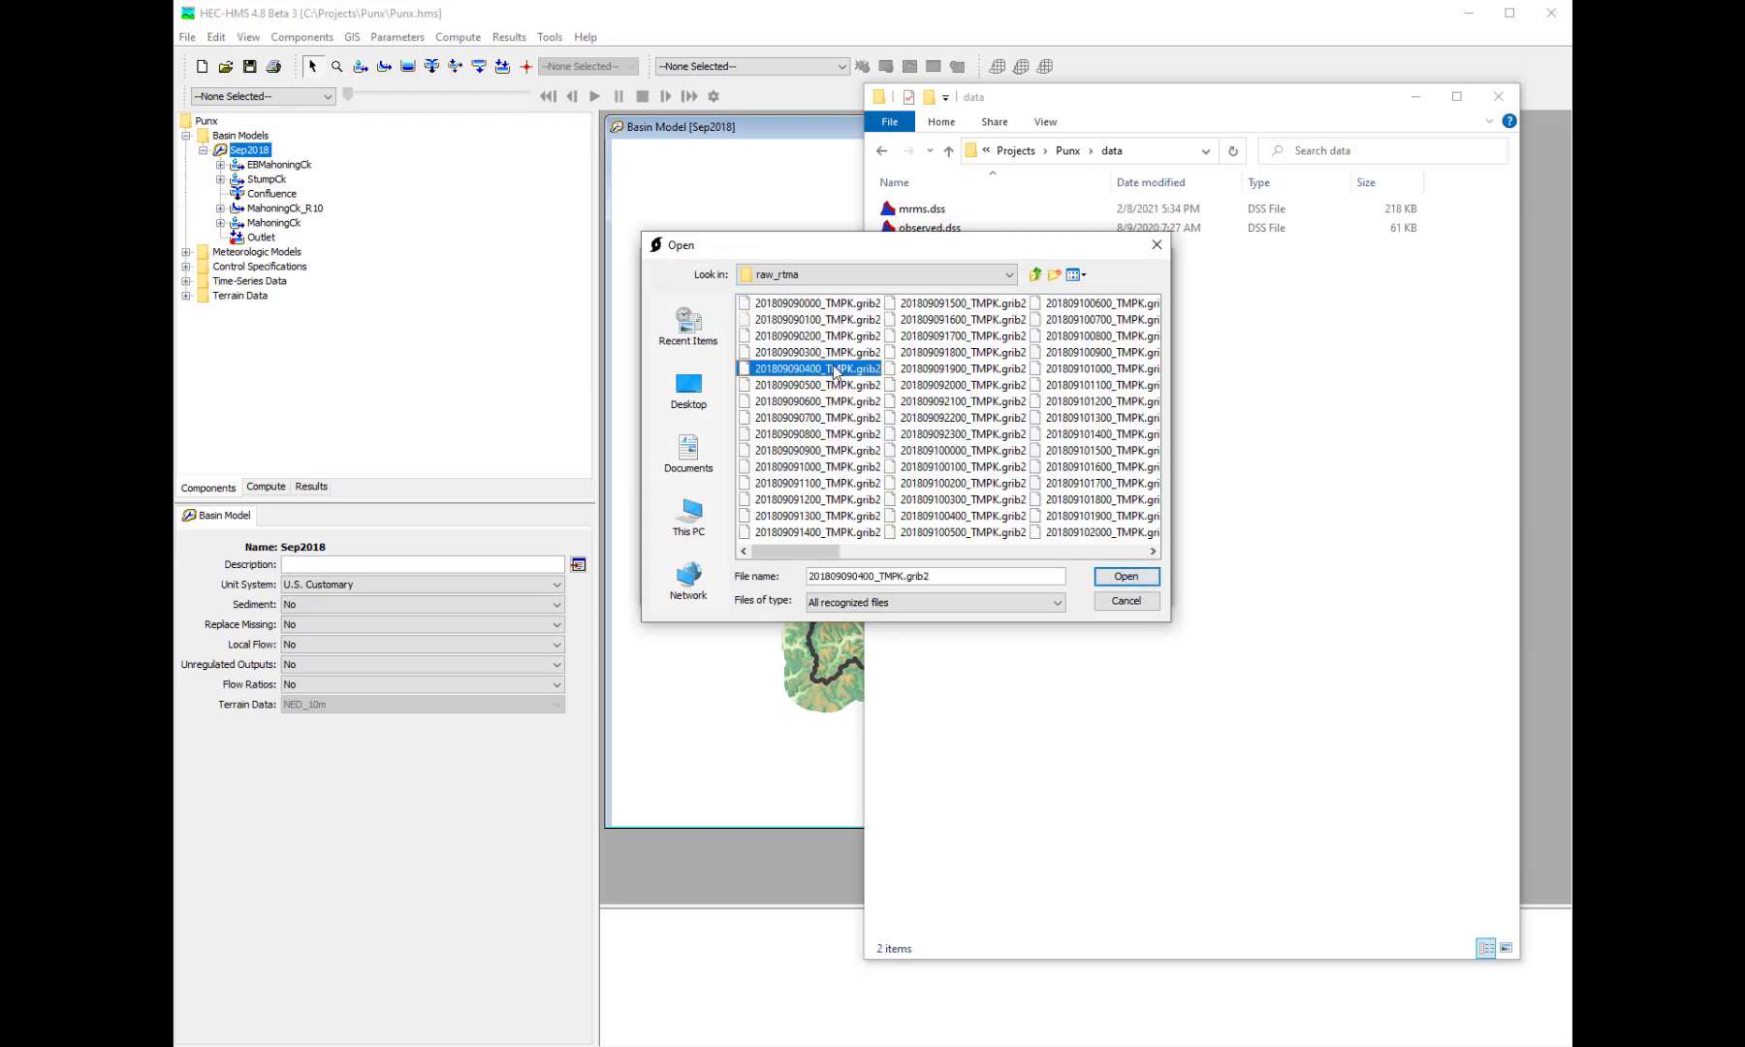
{"action": "key", "text": "ctrl+a"}
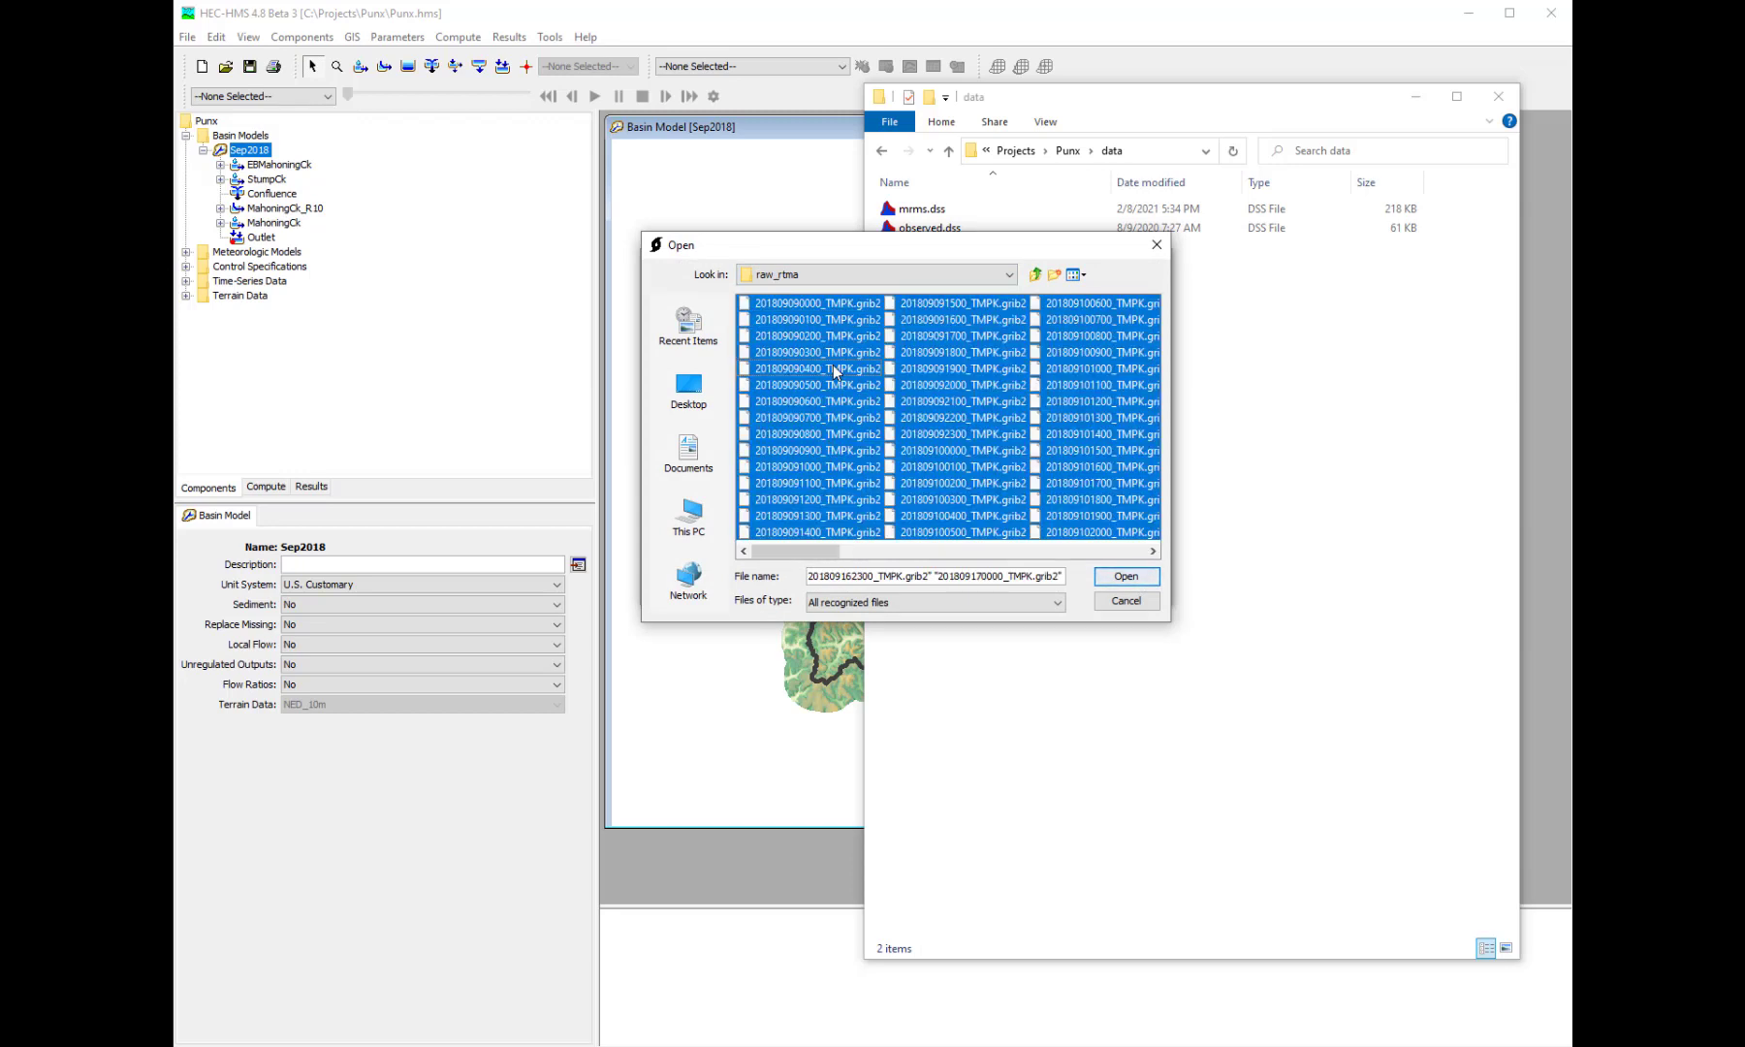
{"action": "left_click", "coordinate": [1124, 576]}
{"action": "left_click", "coordinate": [1078, 589]}
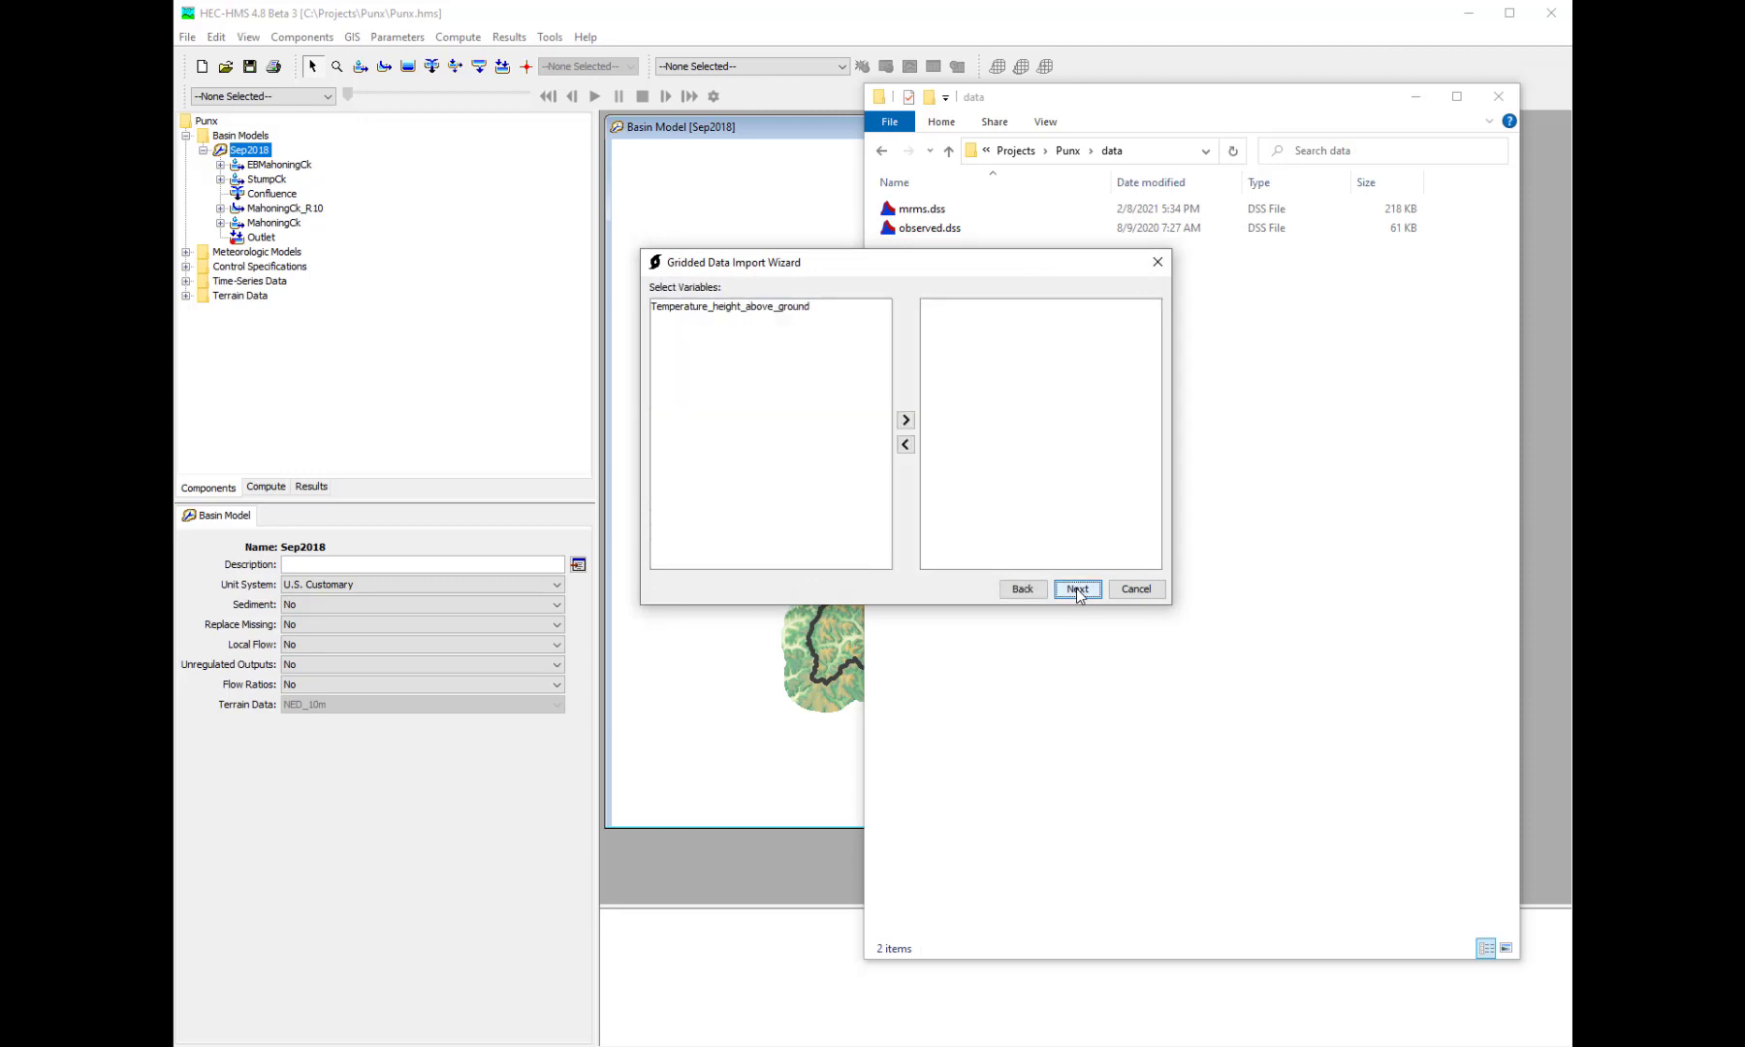
- Include the Temperature_height_above_ground variable and set C:\Temp\punx.shp as the clipping datasource
{"action": "double_click", "coordinate": [790, 307]}
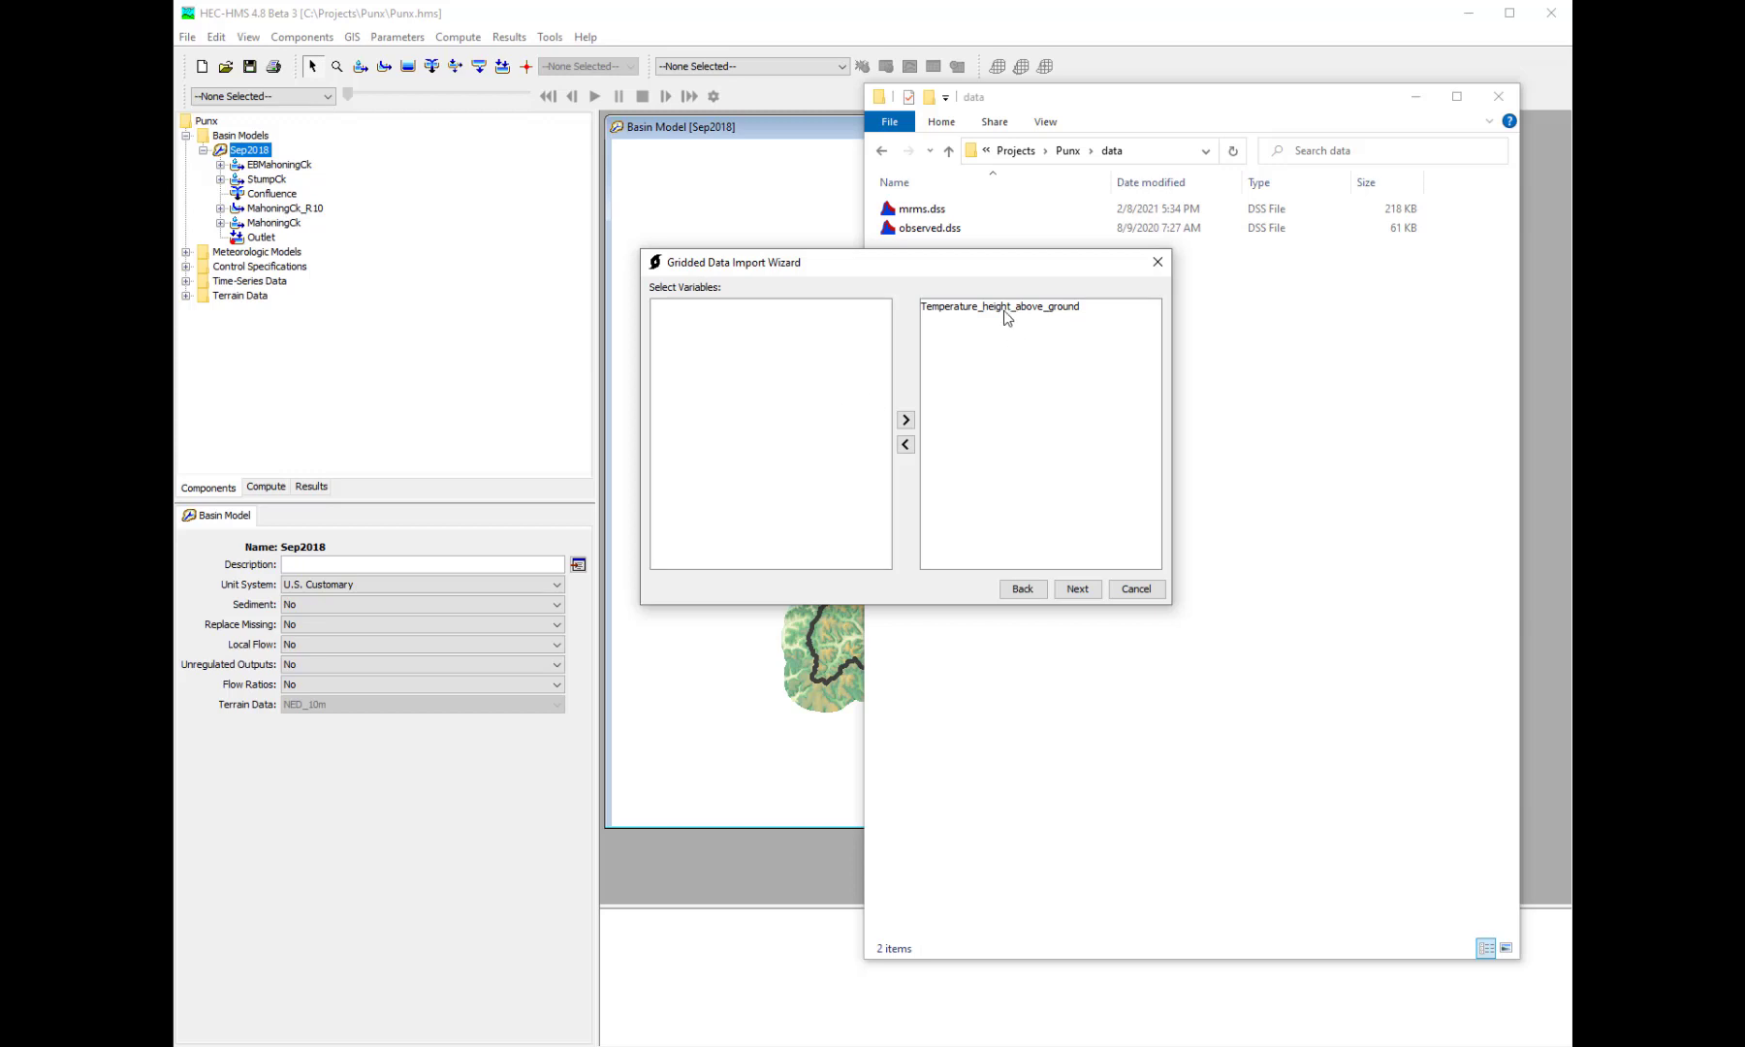
{"action": "left_click", "coordinate": [1081, 588]}
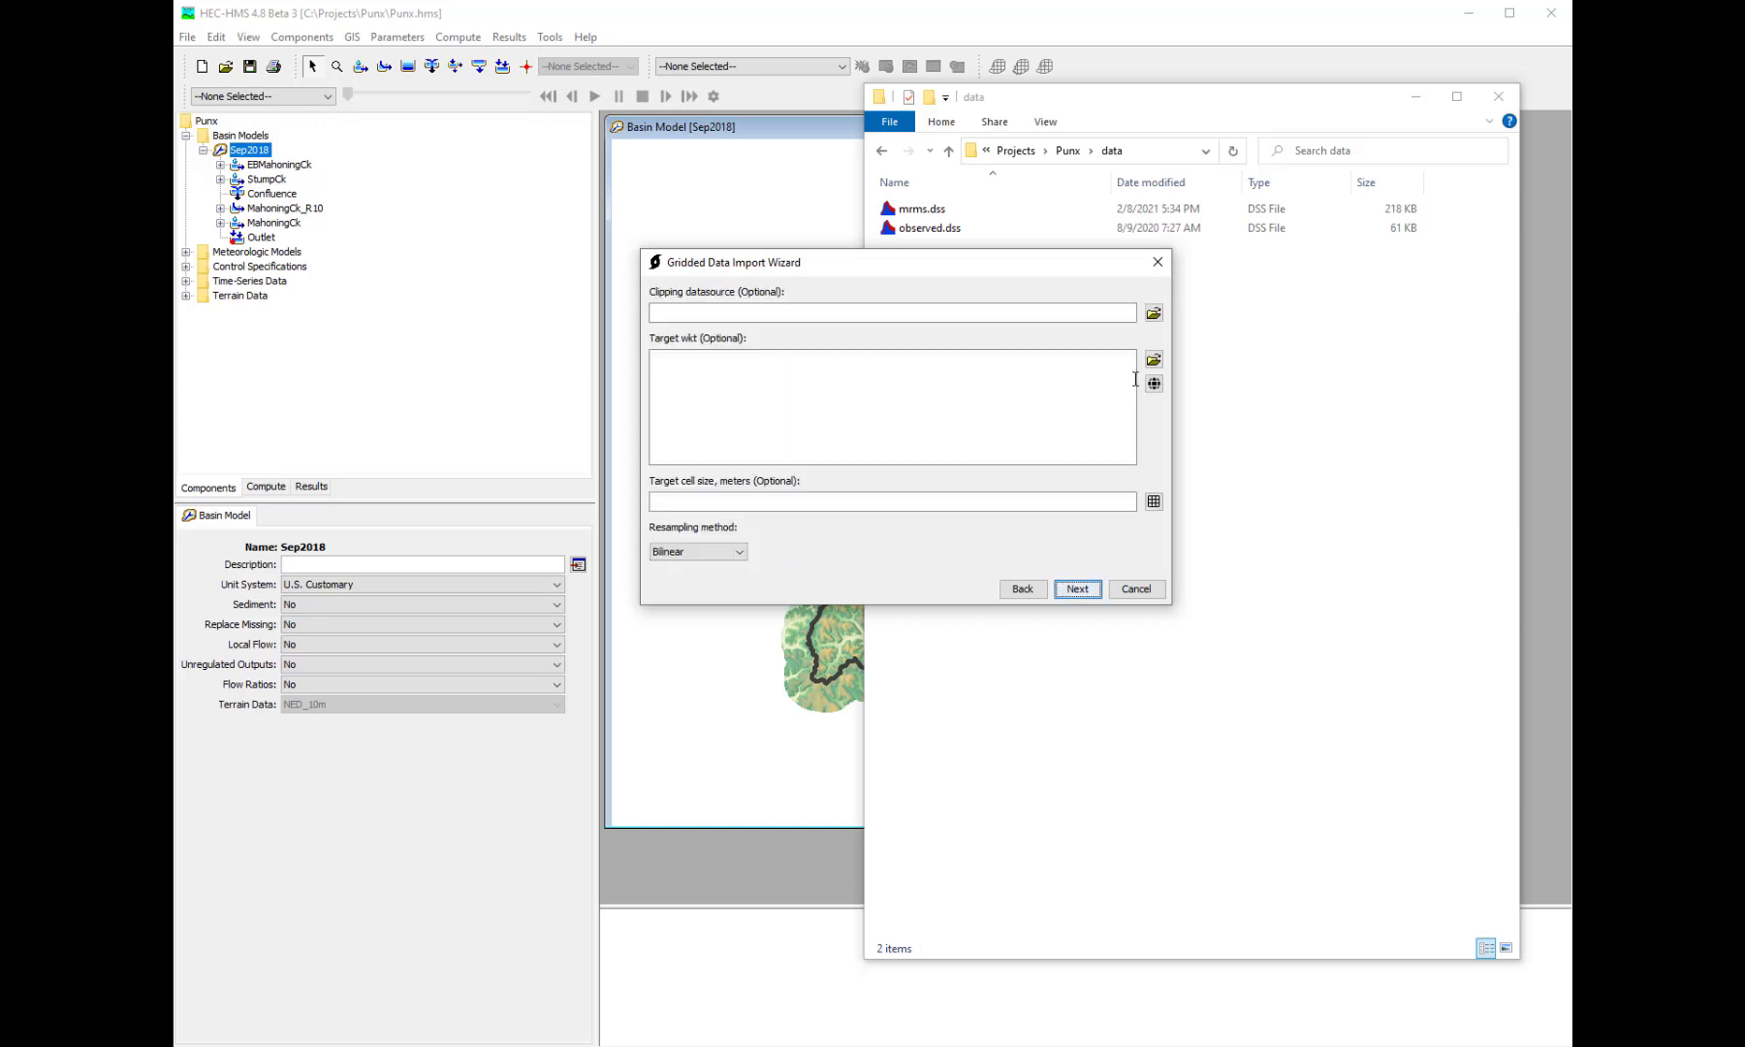
{"action": "left_click", "coordinate": [1153, 313]}
{"action": "left_click", "coordinate": [796, 338]}
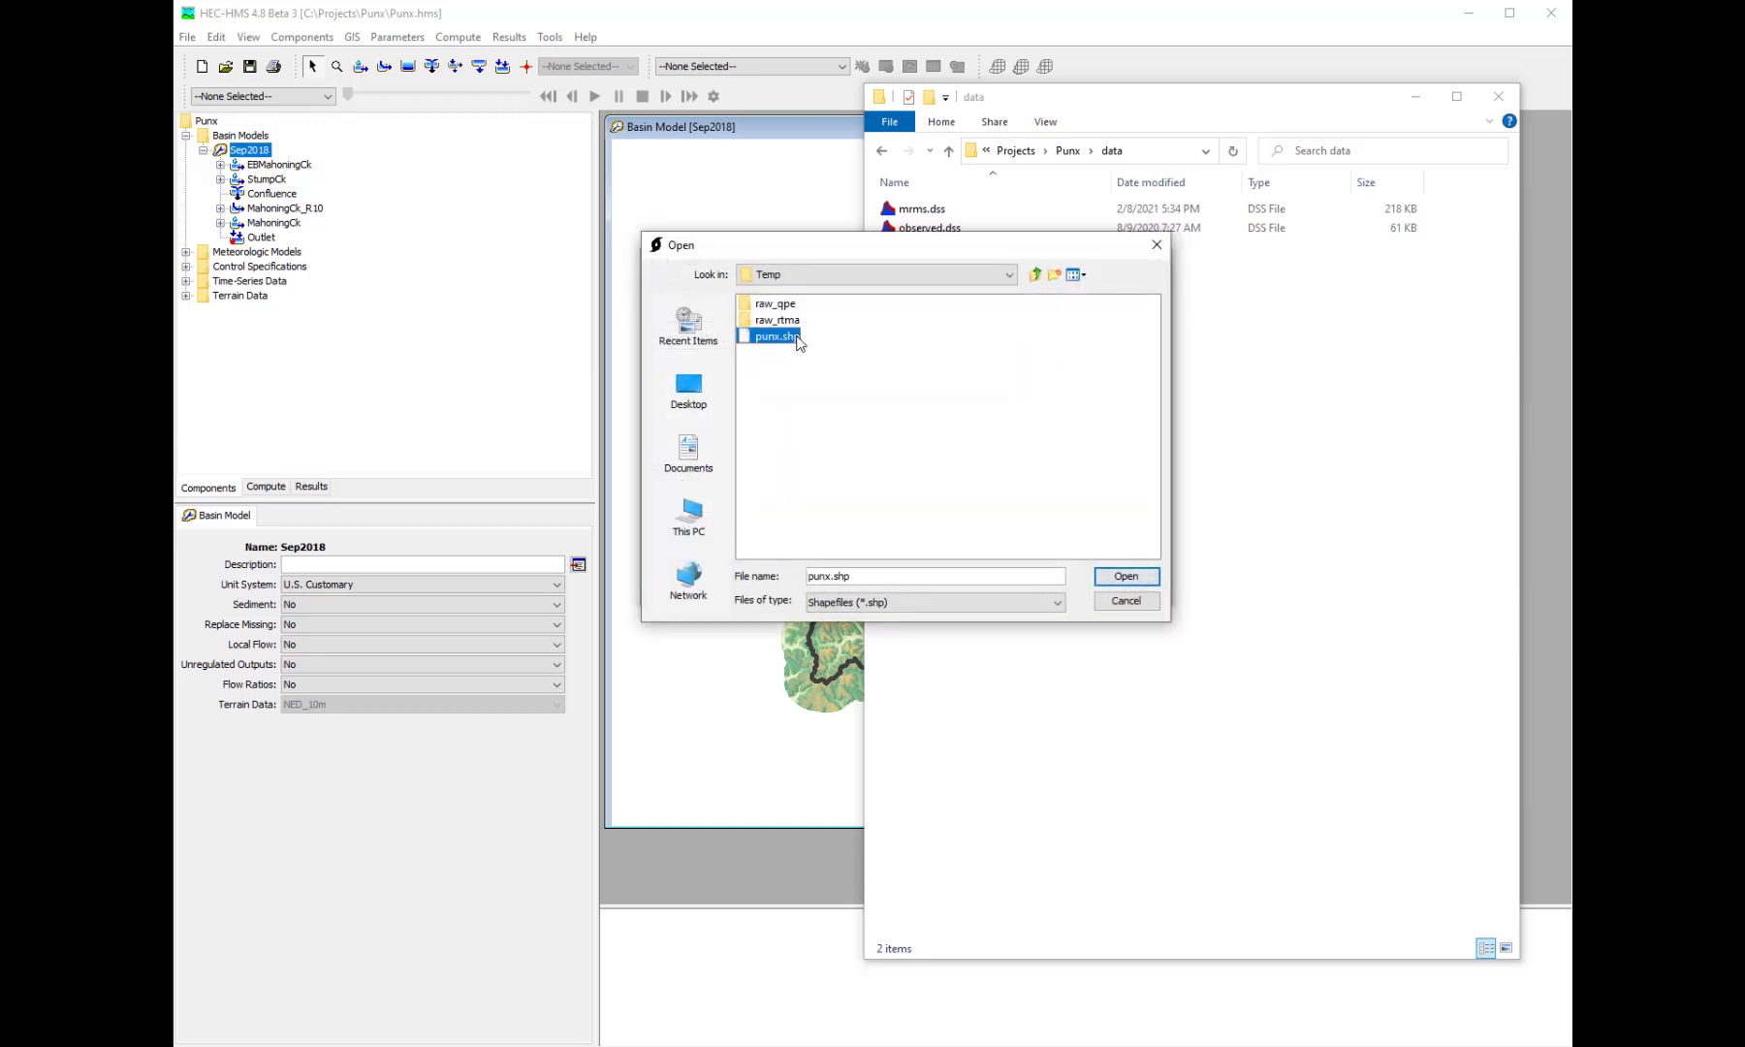
{"action": "double_click", "coordinate": [795, 338]}
- Set the target projection to SHG and accept the preselected target cell size for the temperature grids
{"action": "left_click", "coordinate": [1153, 383]}
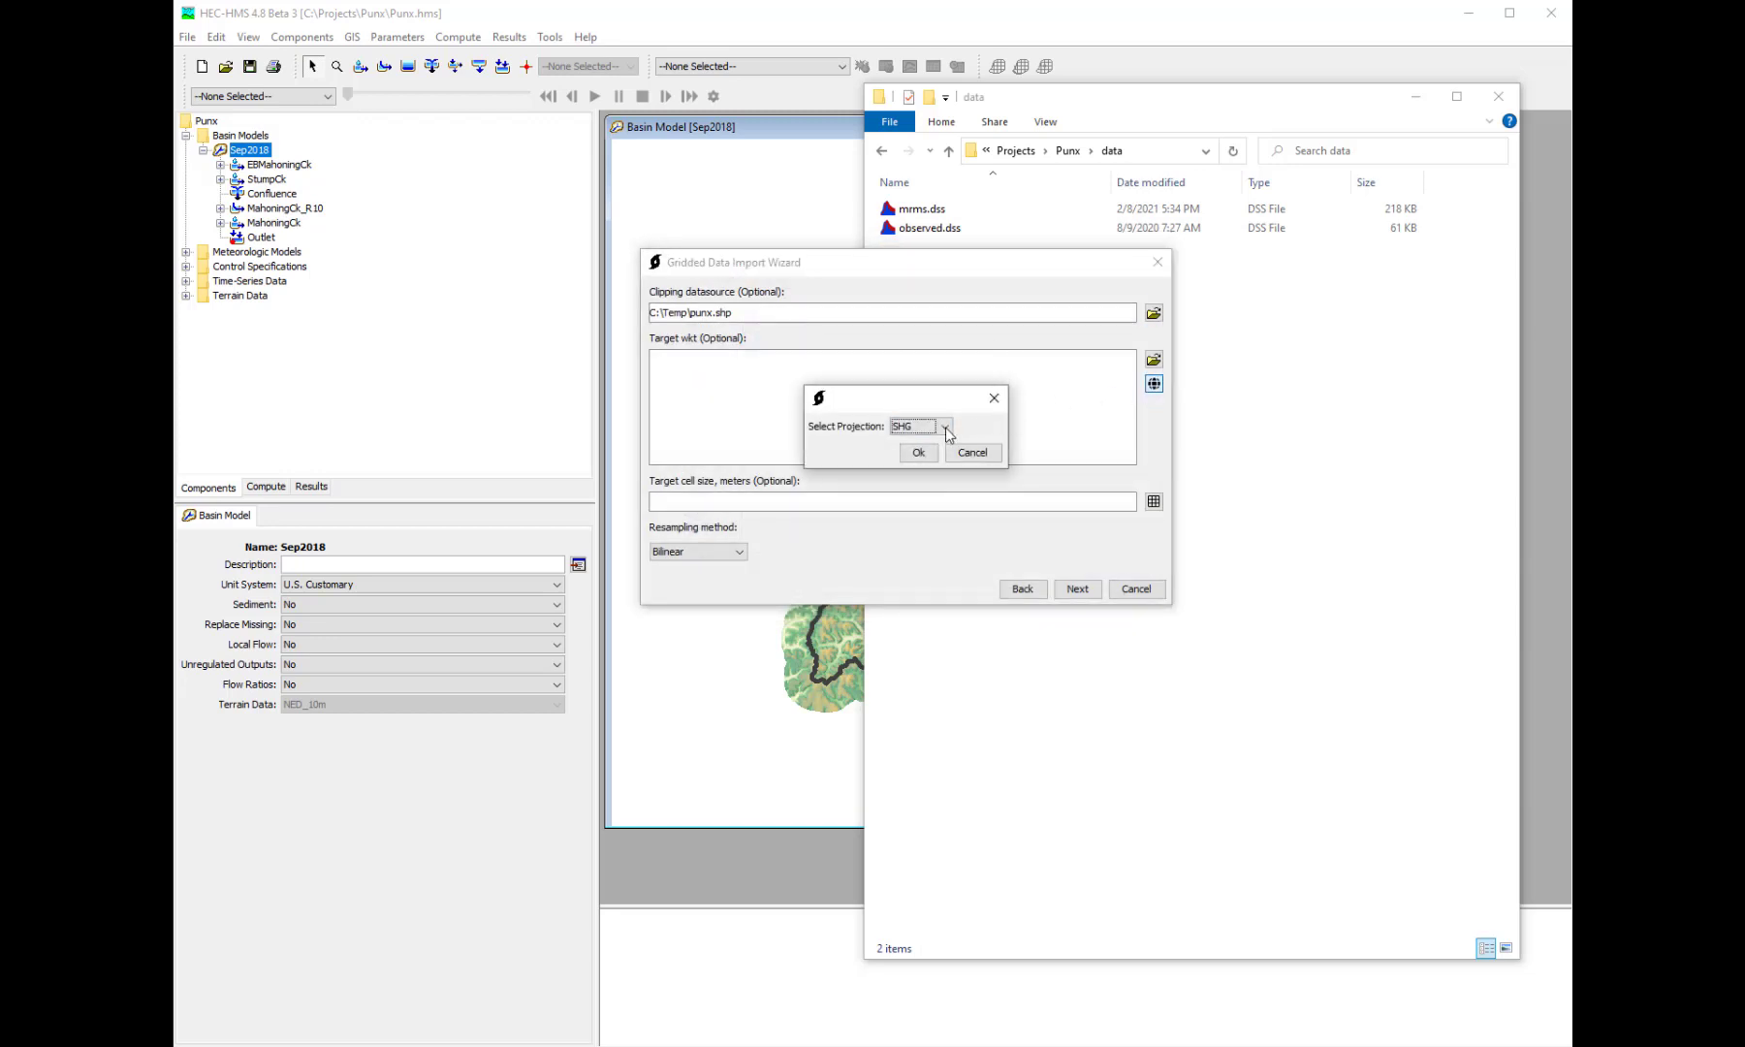
{"action": "left_click", "coordinate": [919, 451]}
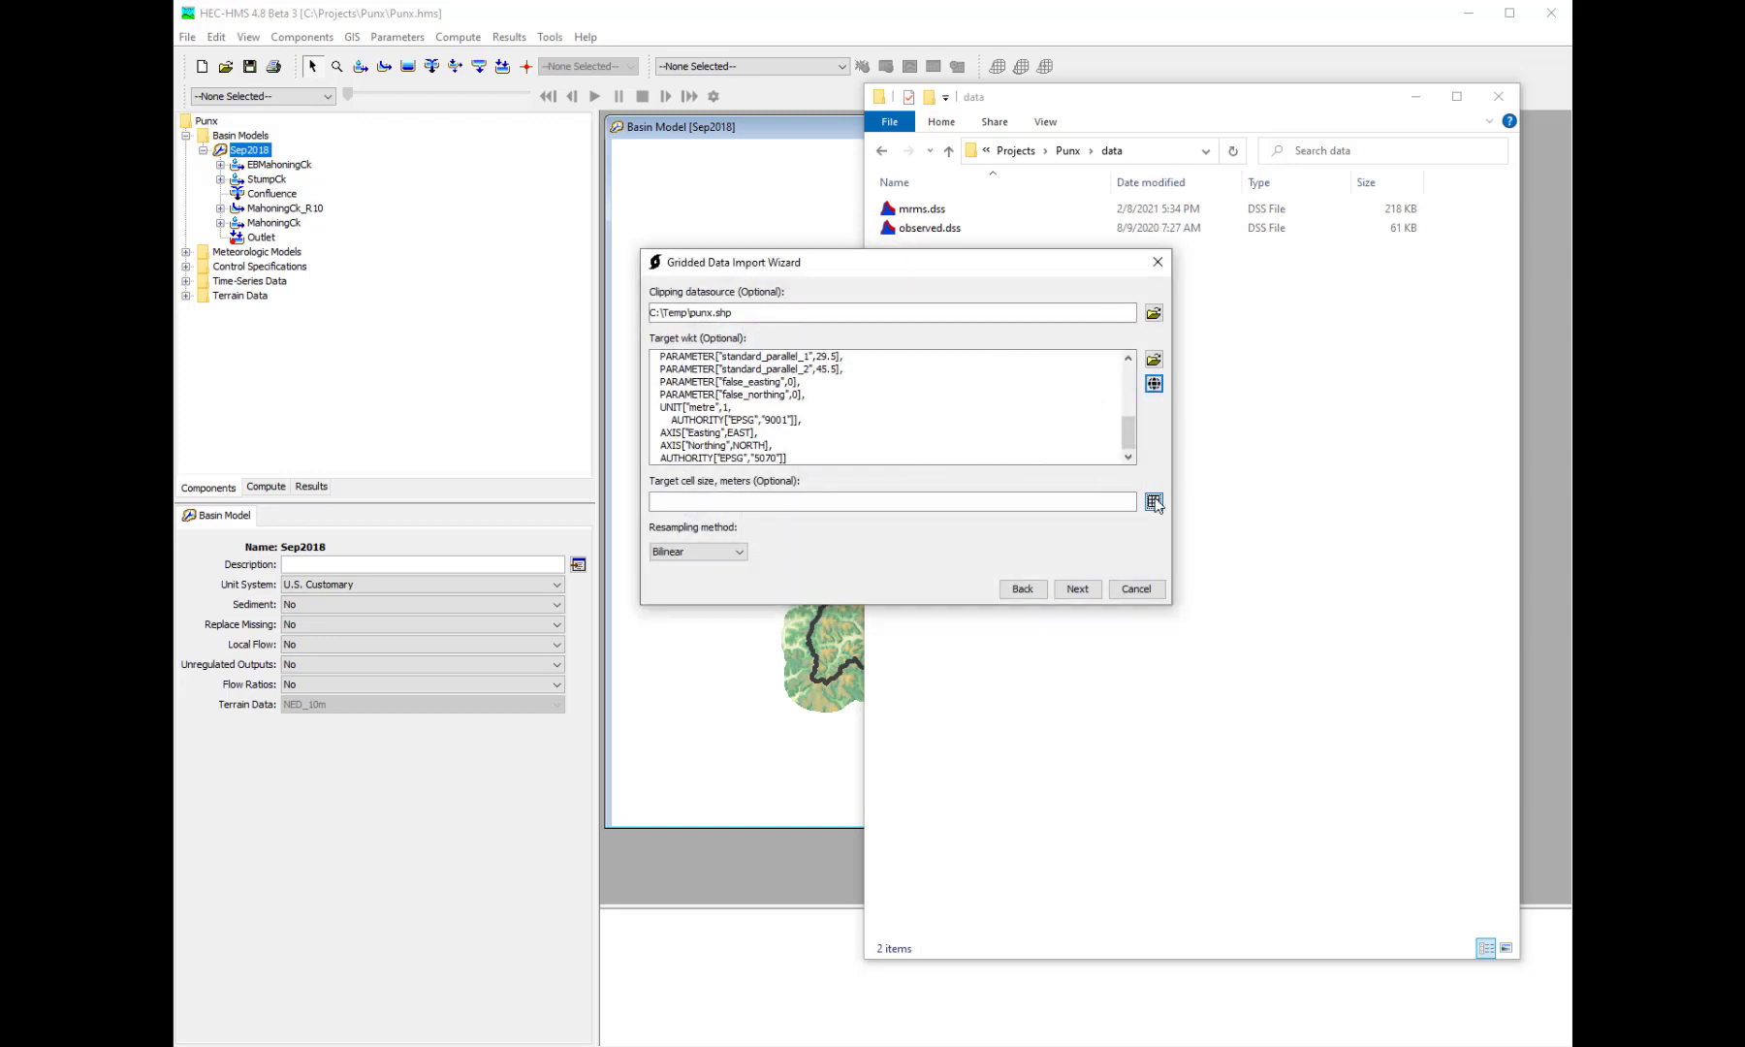
{"action": "left_click", "coordinate": [1154, 501]}
{"action": "left_click", "coordinate": [907, 456]}
{"action": "left_click", "coordinate": [1075, 588]}
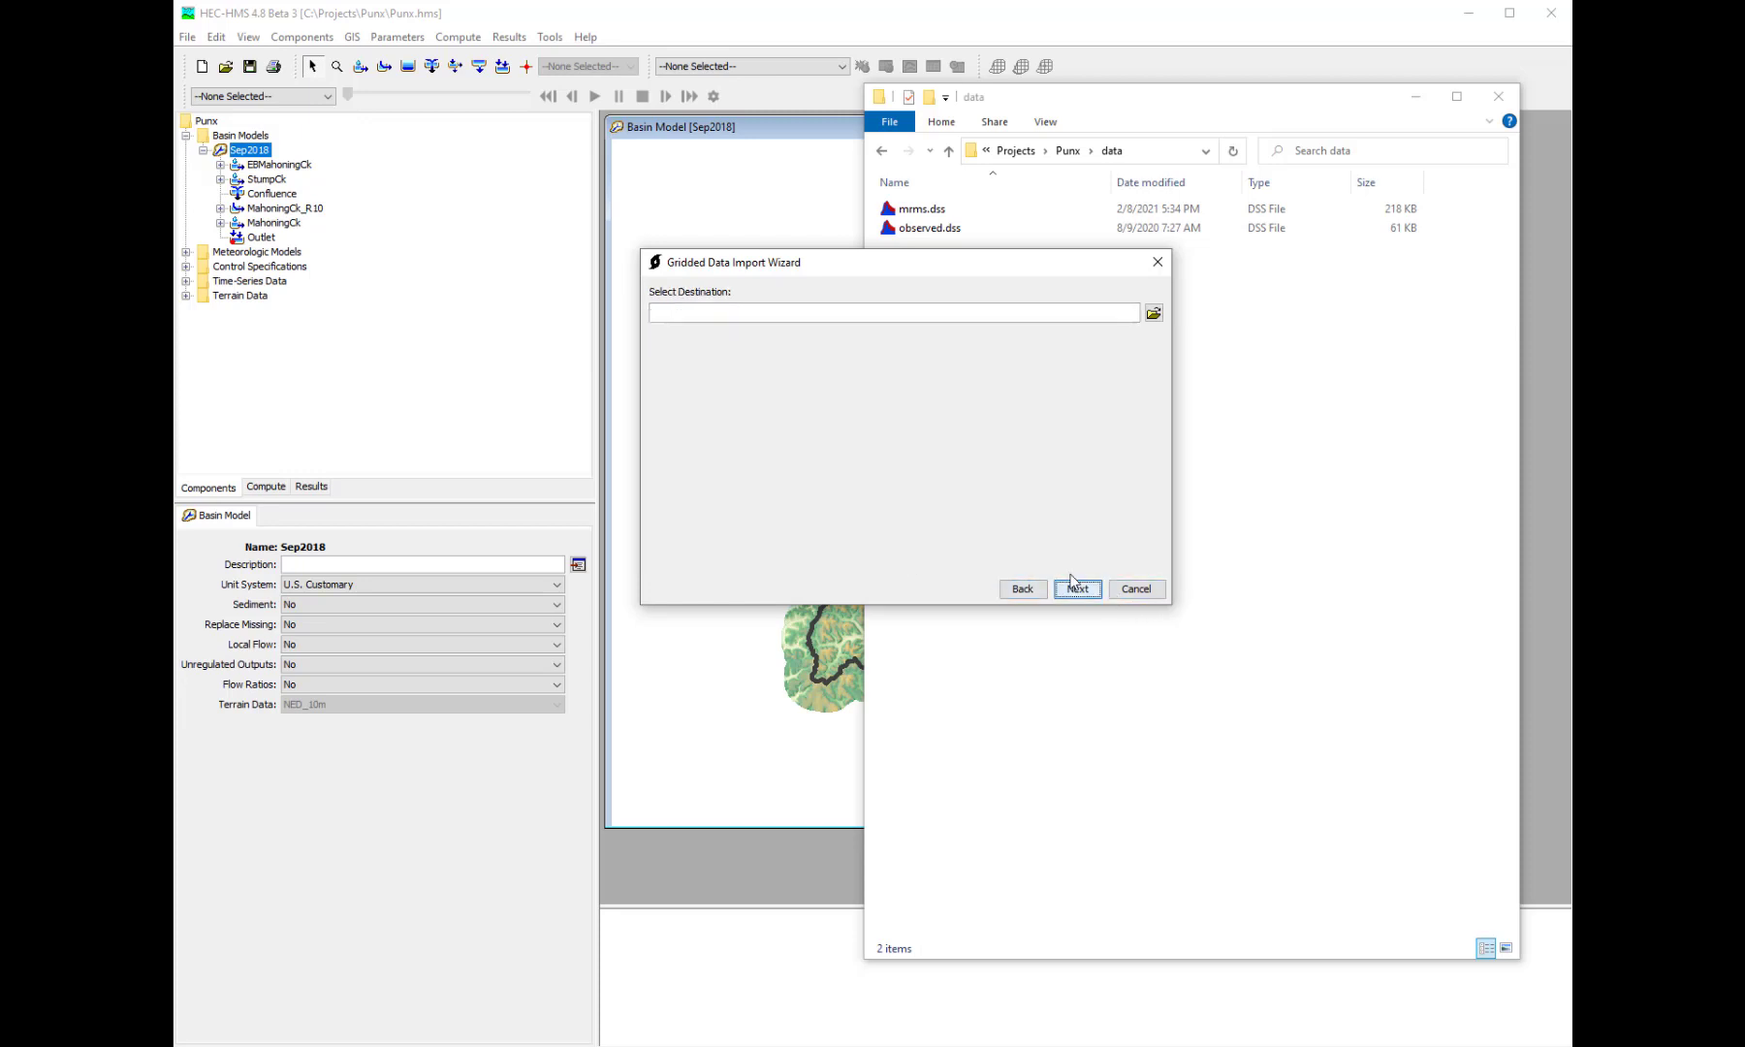
- Set the destination to C:\Projects\Punx\data\rtma.dss and run the temperature import
{"action": "left_click", "coordinate": [1153, 312]}
{"action": "double_click", "coordinate": [780, 303]}
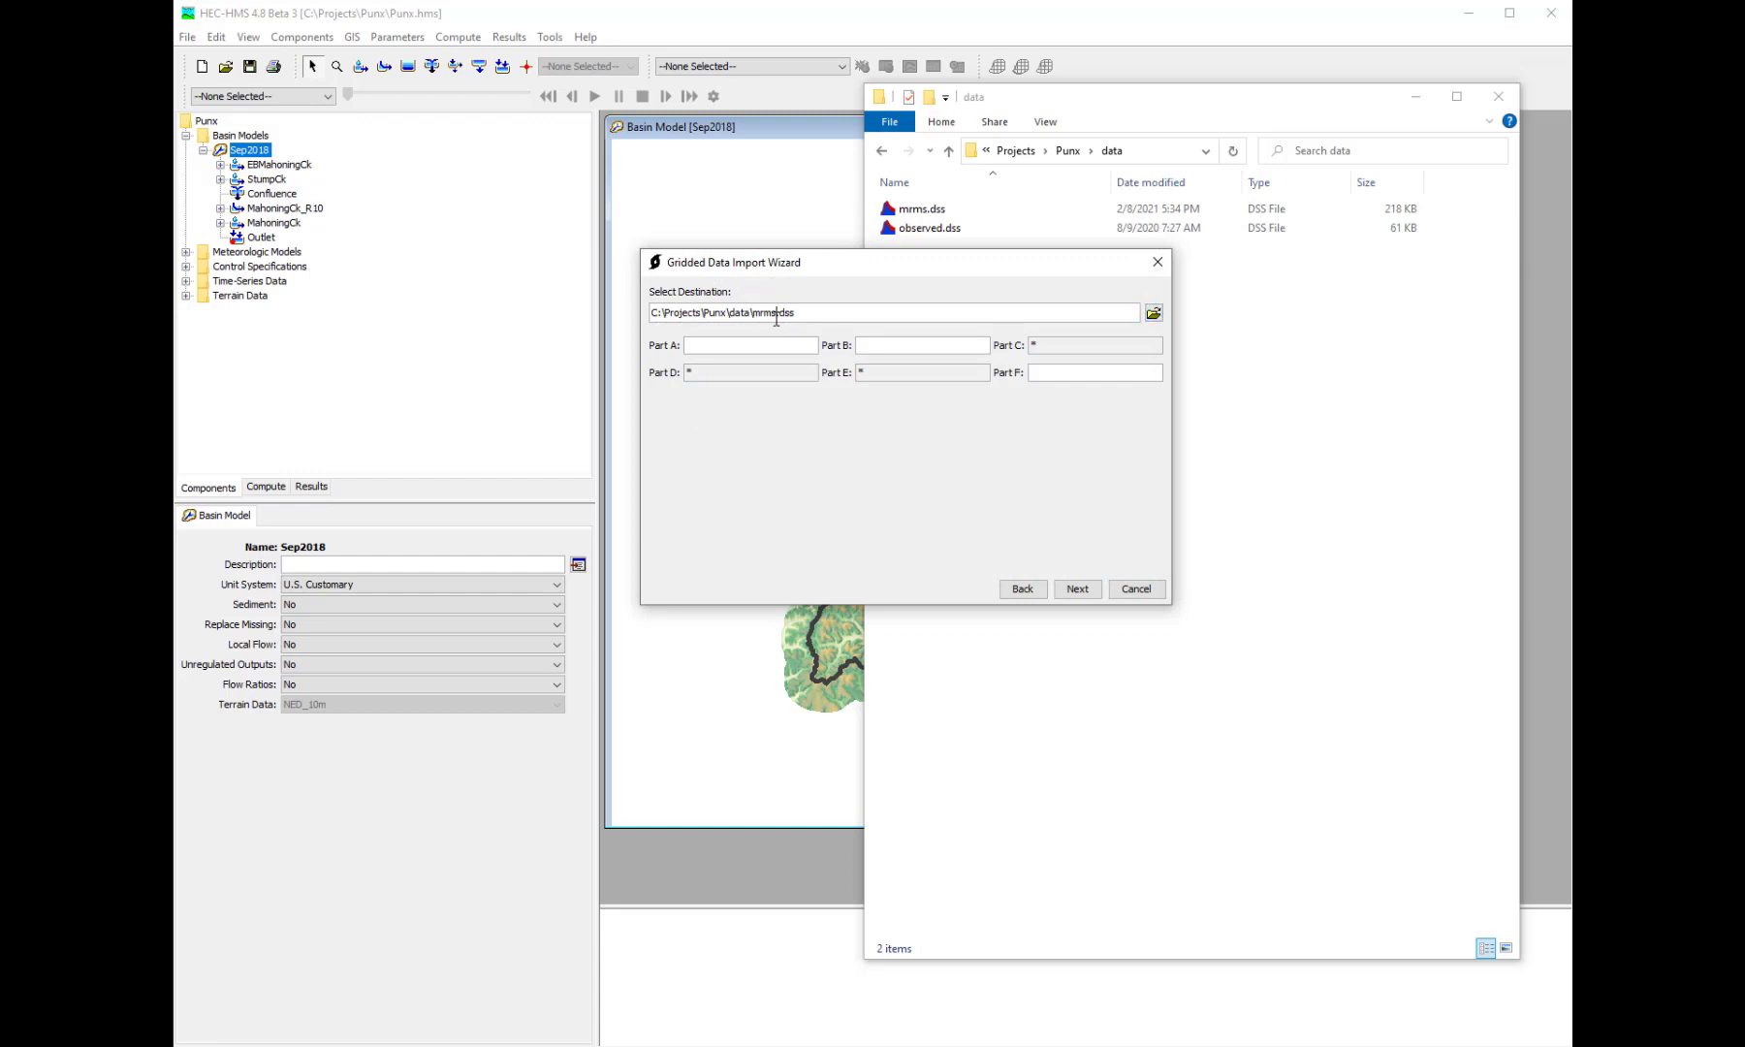
{"action": "left_click_drag", "start_coordinate": [777, 312], "coordinate": [750, 312]}
{"action": "key", "text": "BackSpace"}
{"action": "type", "text": "rtma"}
{"action": "left_click", "coordinate": [1090, 593]}
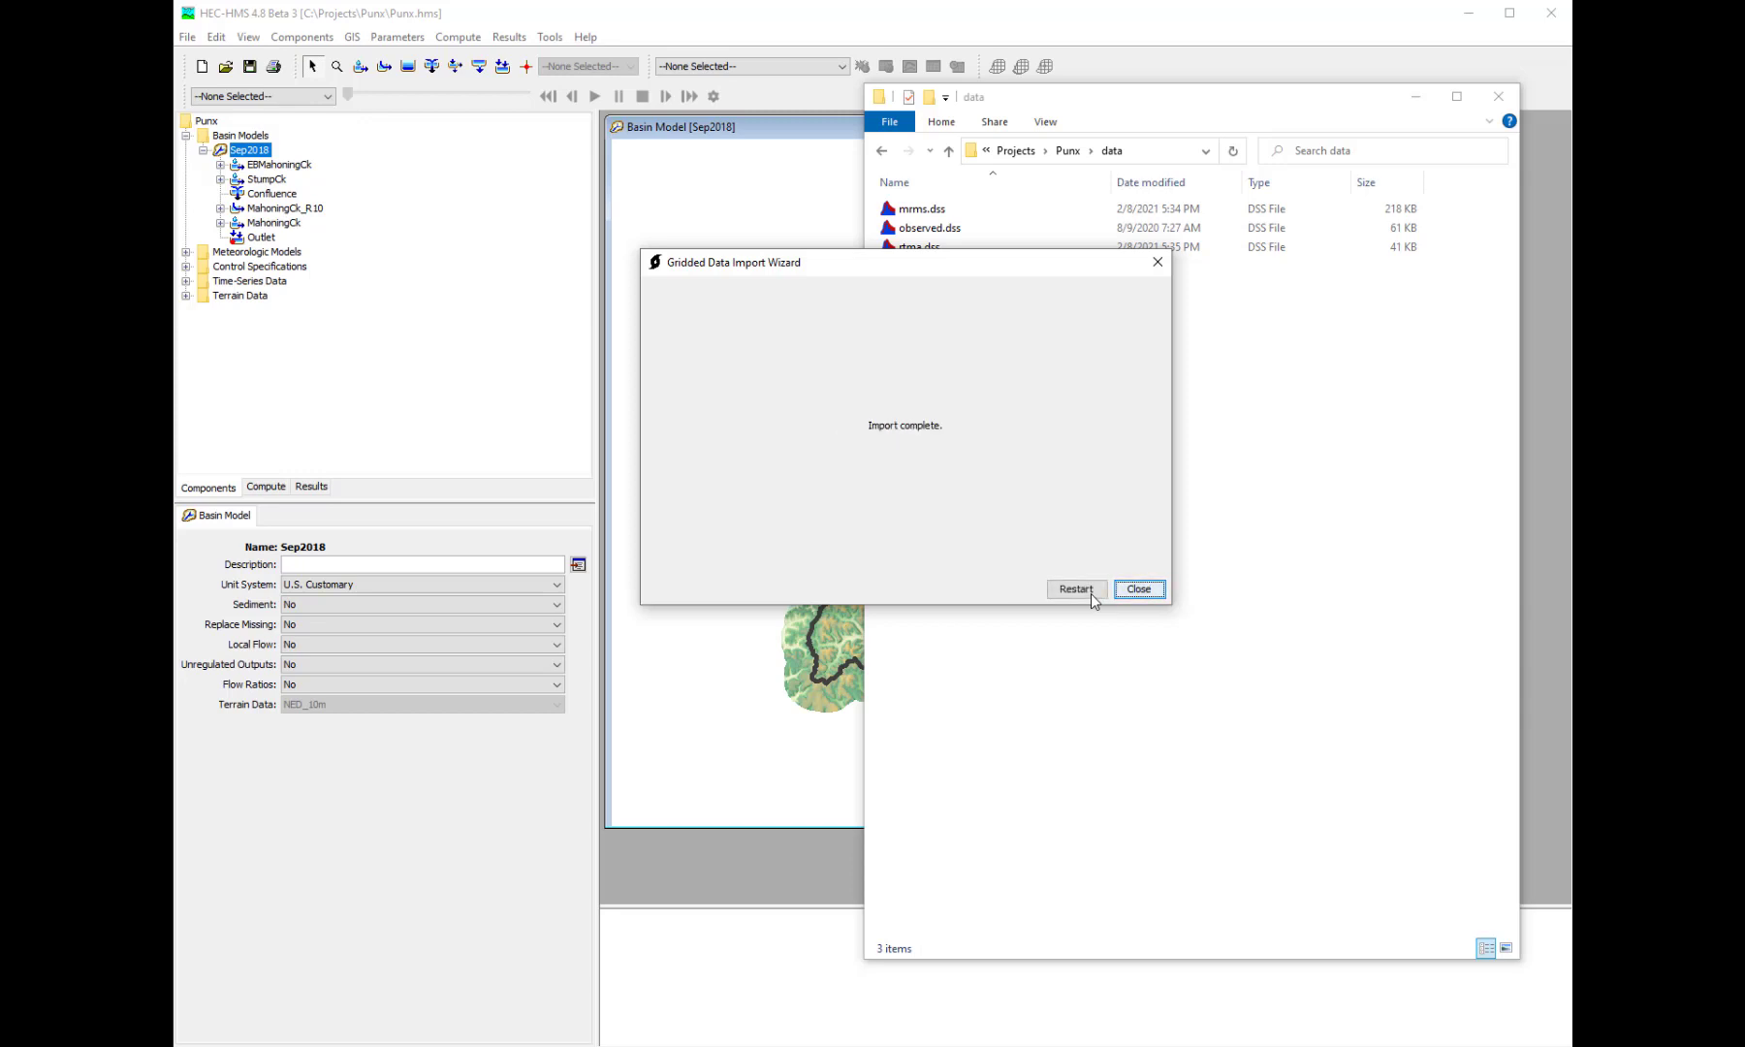
- Close the import wizard and open mrms.dss from the project's data folder in HEC-DSSVue
{"action": "left_click", "coordinate": [1140, 590]}
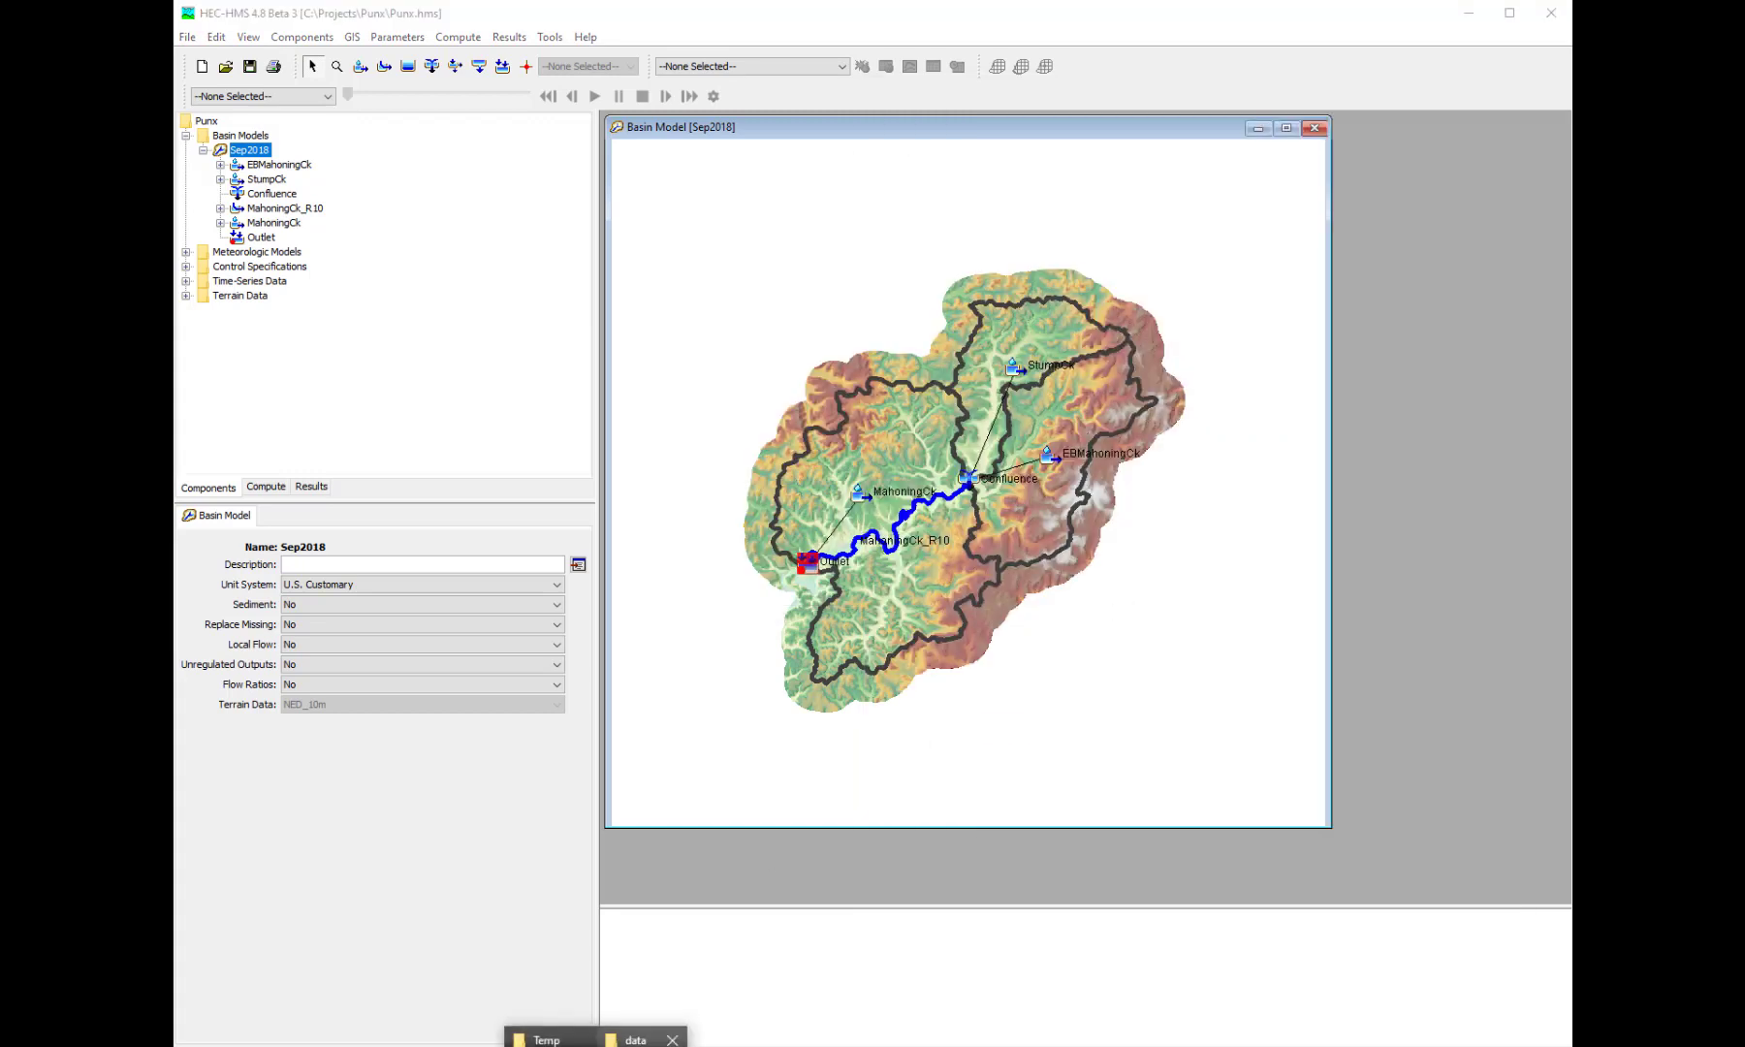
{"action": "left_click", "coordinate": [642, 1034]}
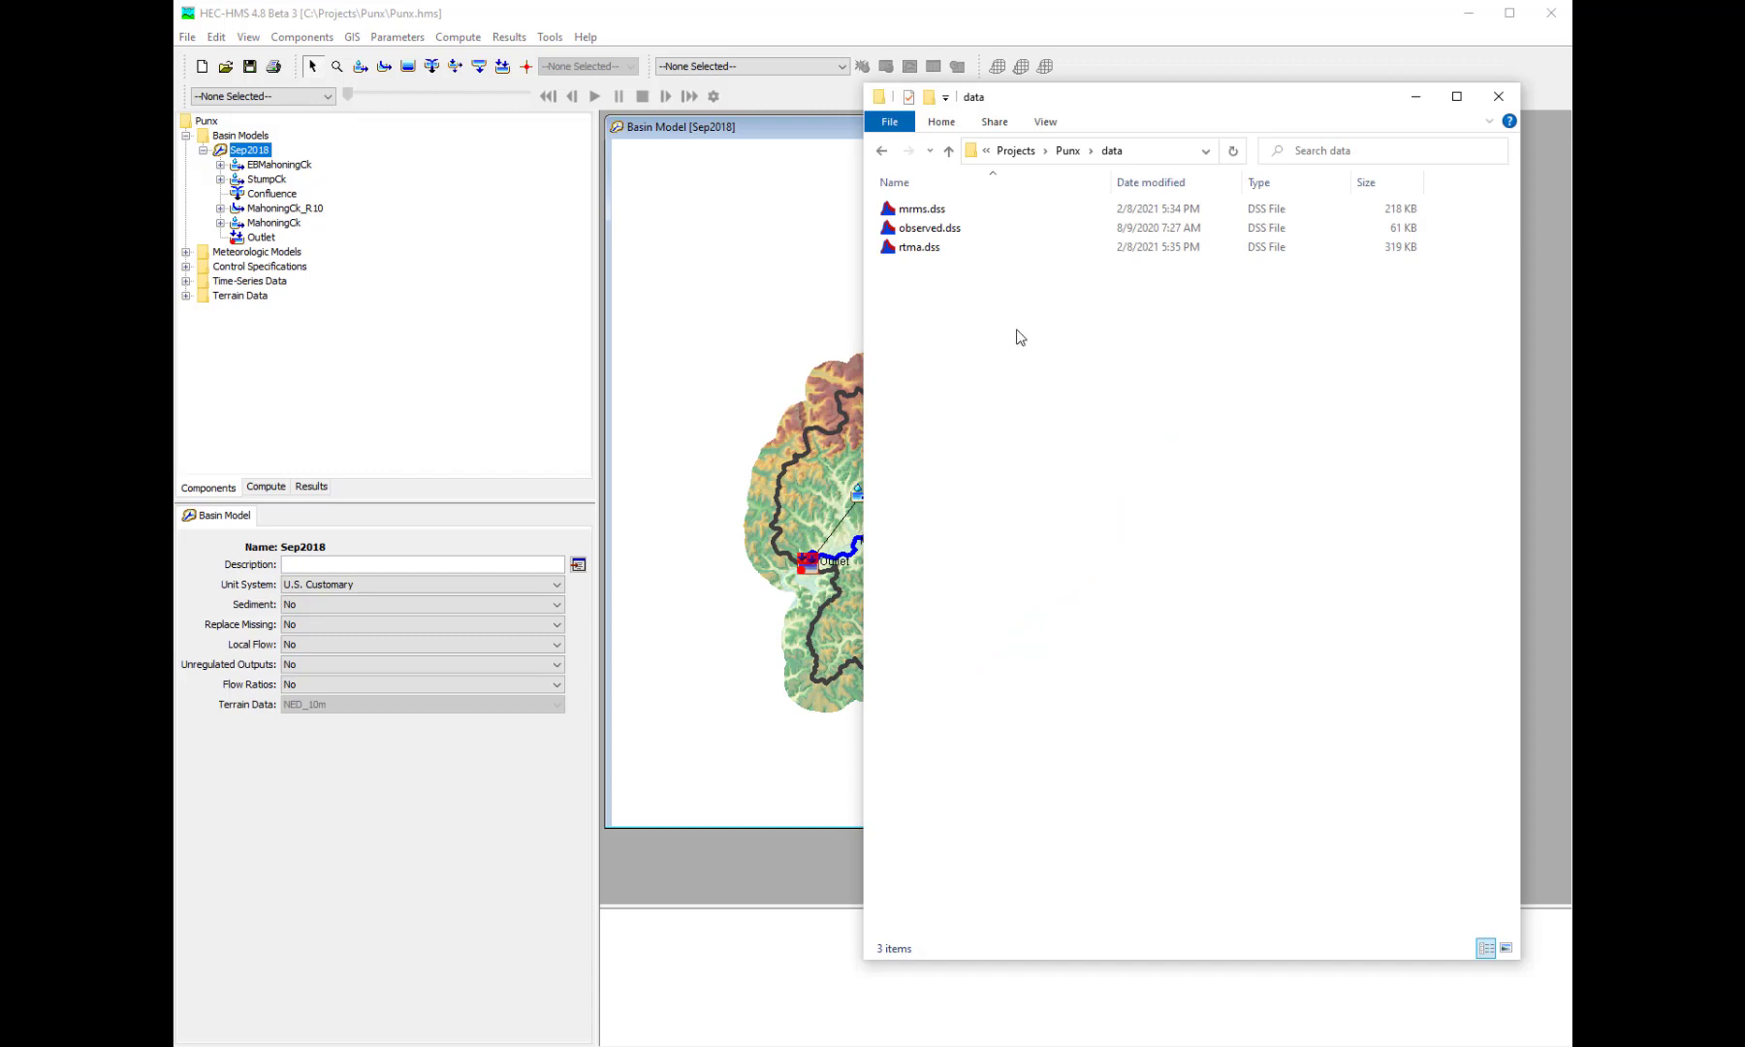
{"action": "left_click", "coordinate": [1013, 222]}
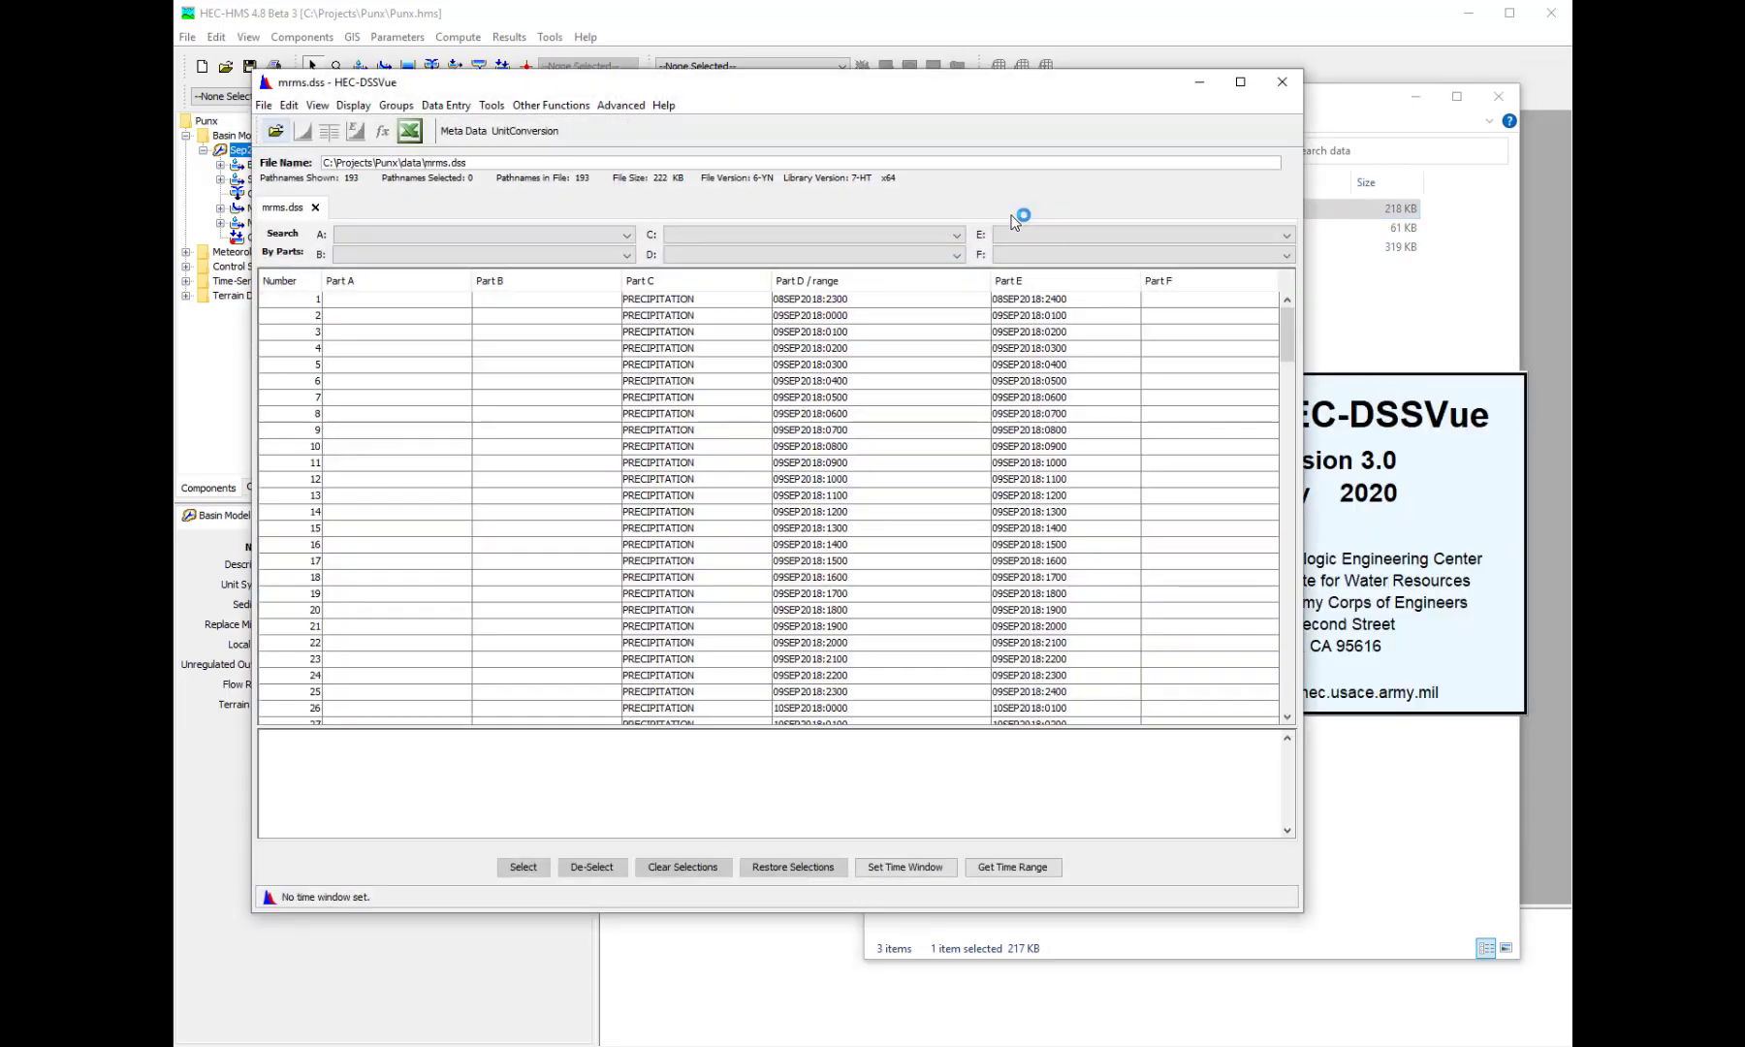
- Plot all the precipitation grid records in mrms.dss
{"action": "scroll", "coordinate": [887, 394], "scroll_direction": "down", "scroll_amount": 9}
{"action": "scroll", "coordinate": [887, 394], "scroll_direction": "up", "scroll_amount": 9}
{"action": "left_click", "coordinate": [887, 393]}
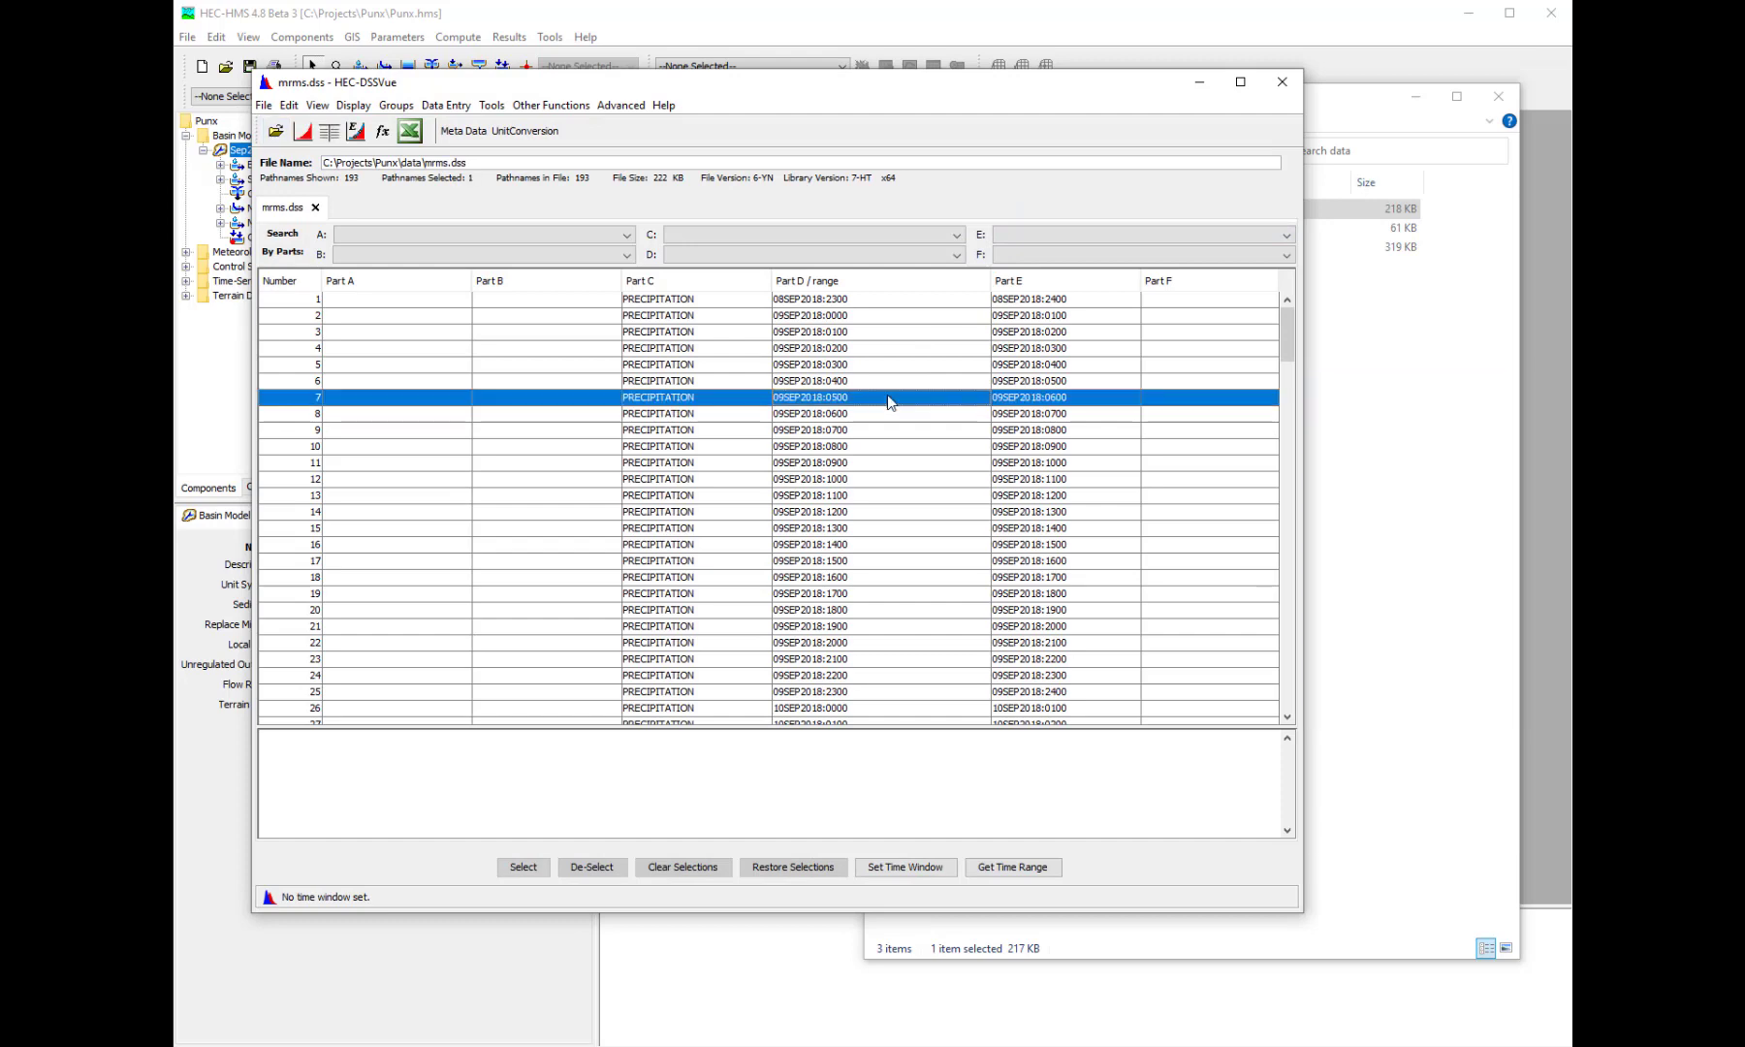
{"action": "key", "text": "ctrl+a"}
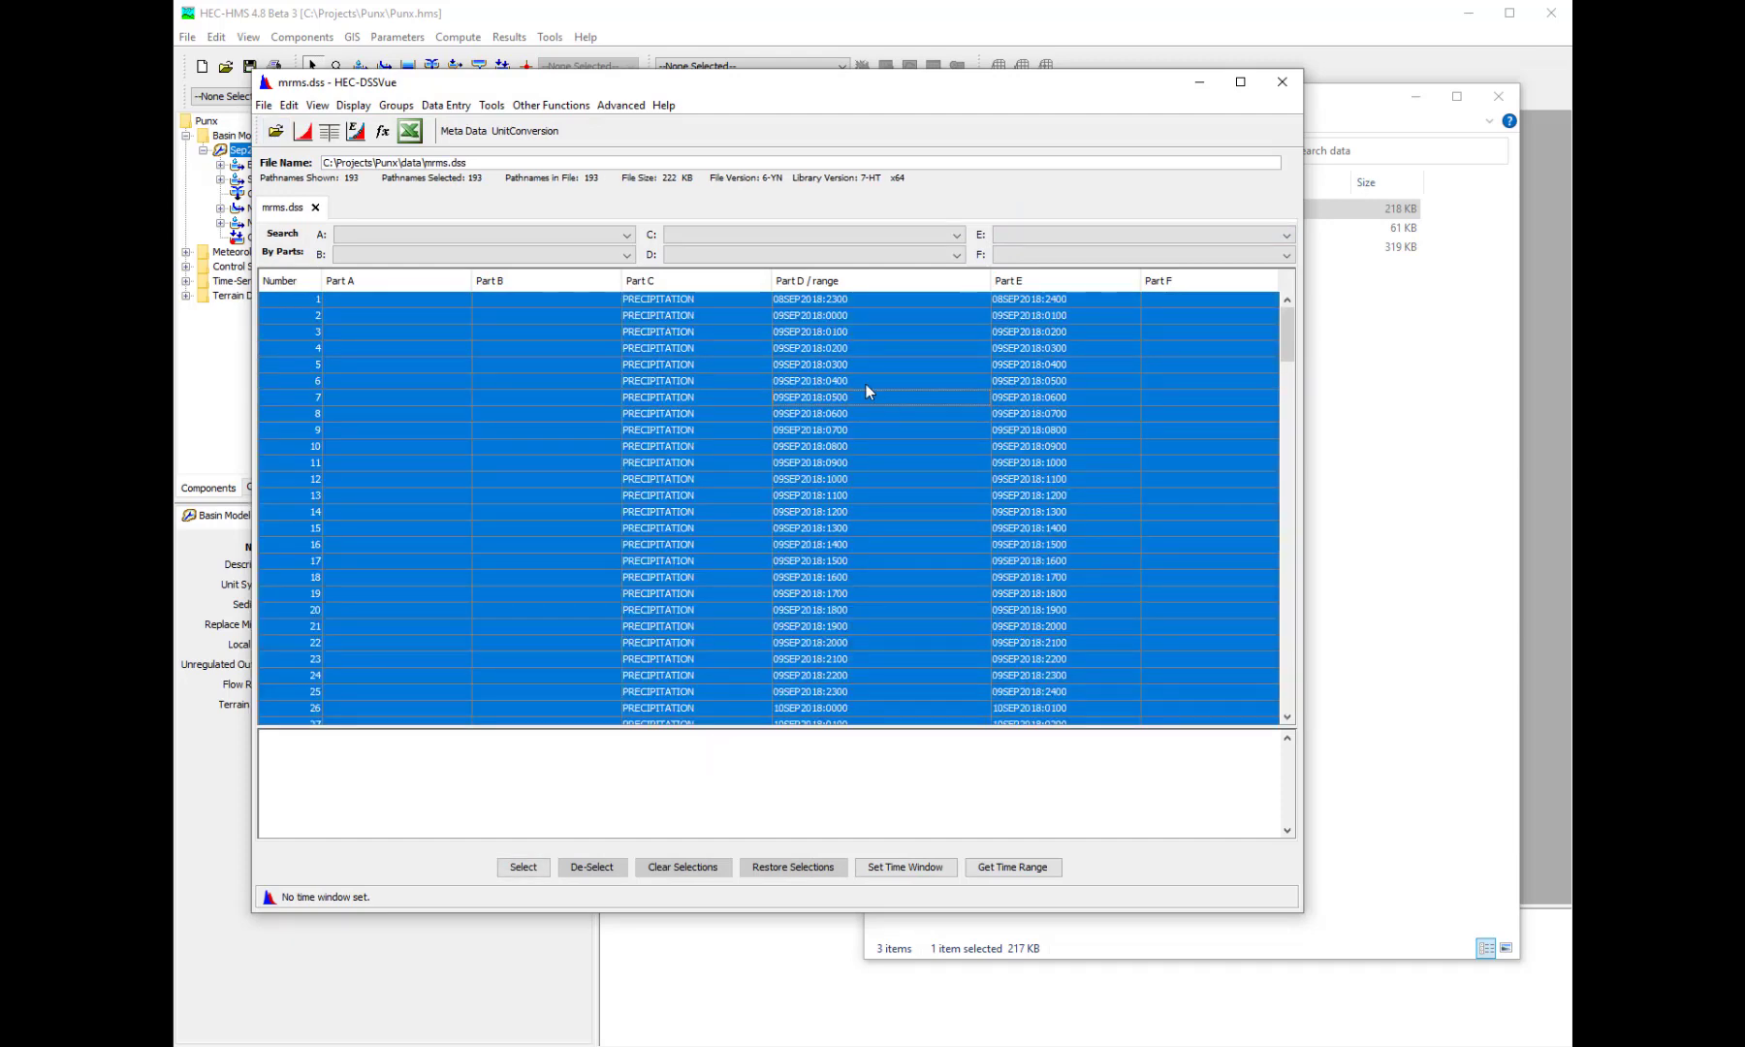
{"action": "left_click", "coordinate": [303, 131]}
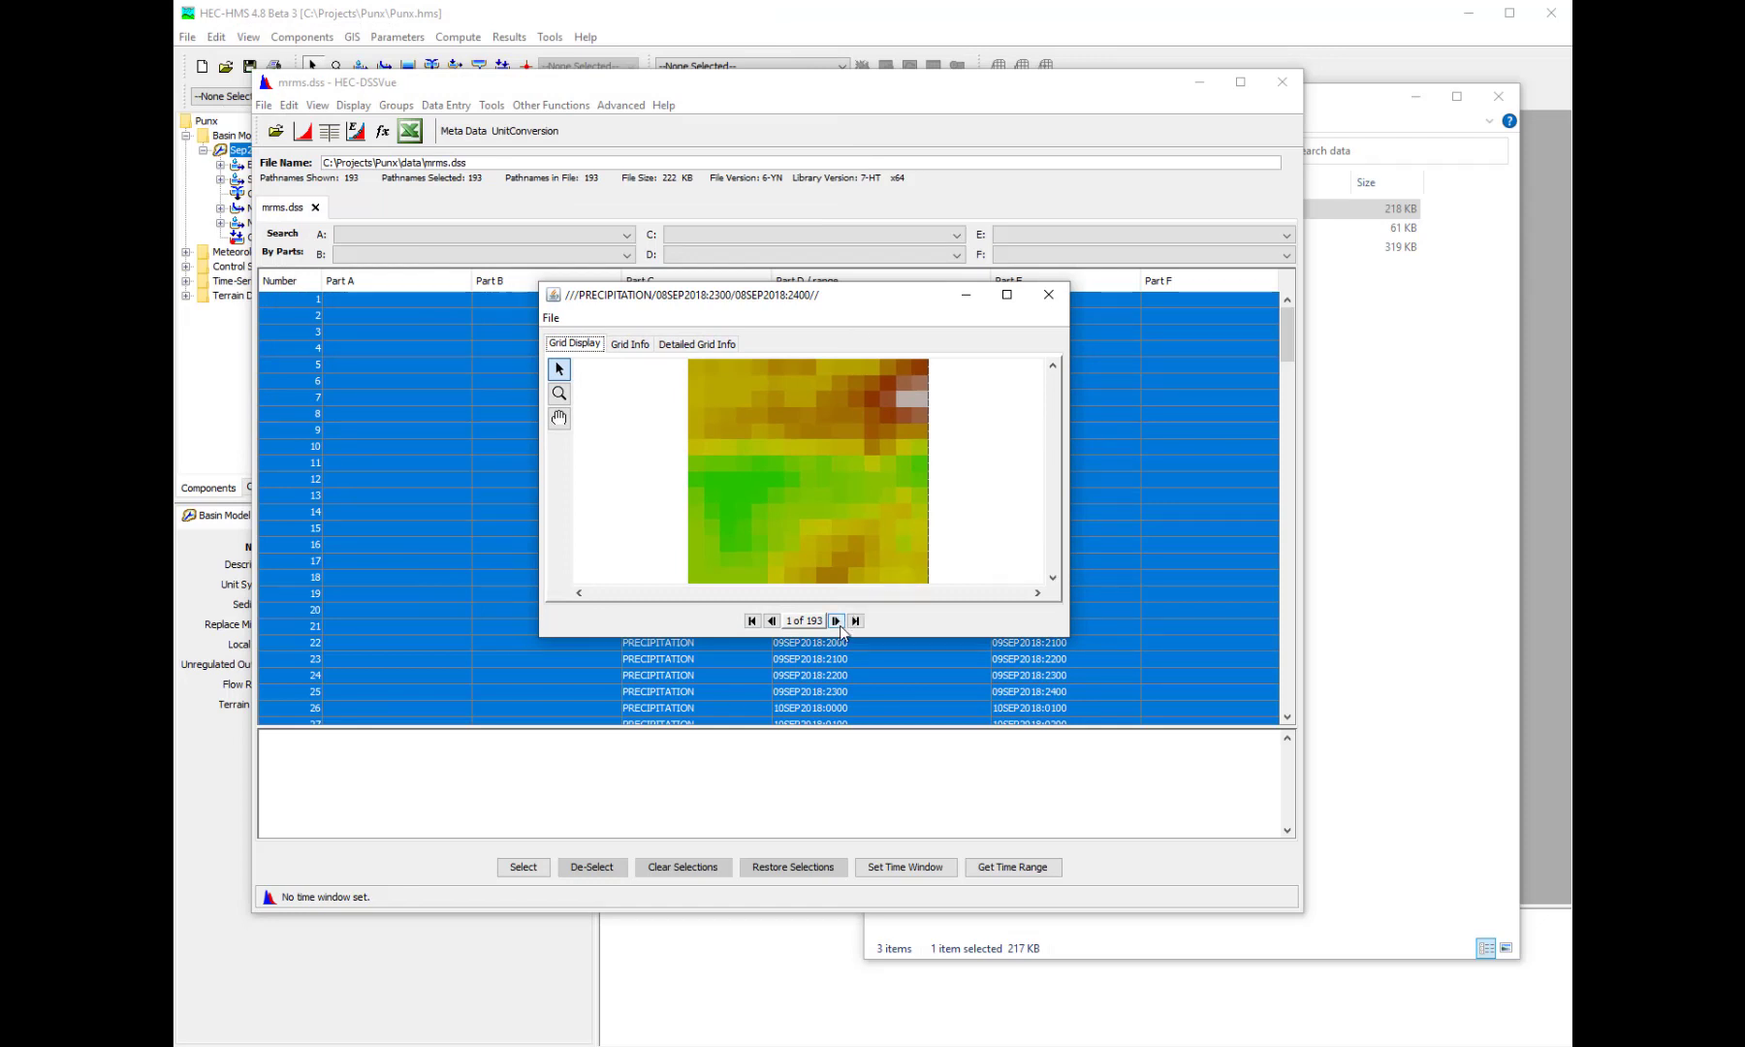
- Page through the precipitation grids to the last record, and close the plot and the mrms.dss window
{"action": "left_click", "coordinate": [836, 621]}
{"action": "left_click", "coordinate": [836, 620]}
{"action": "left_click", "coordinate": [836, 621]}
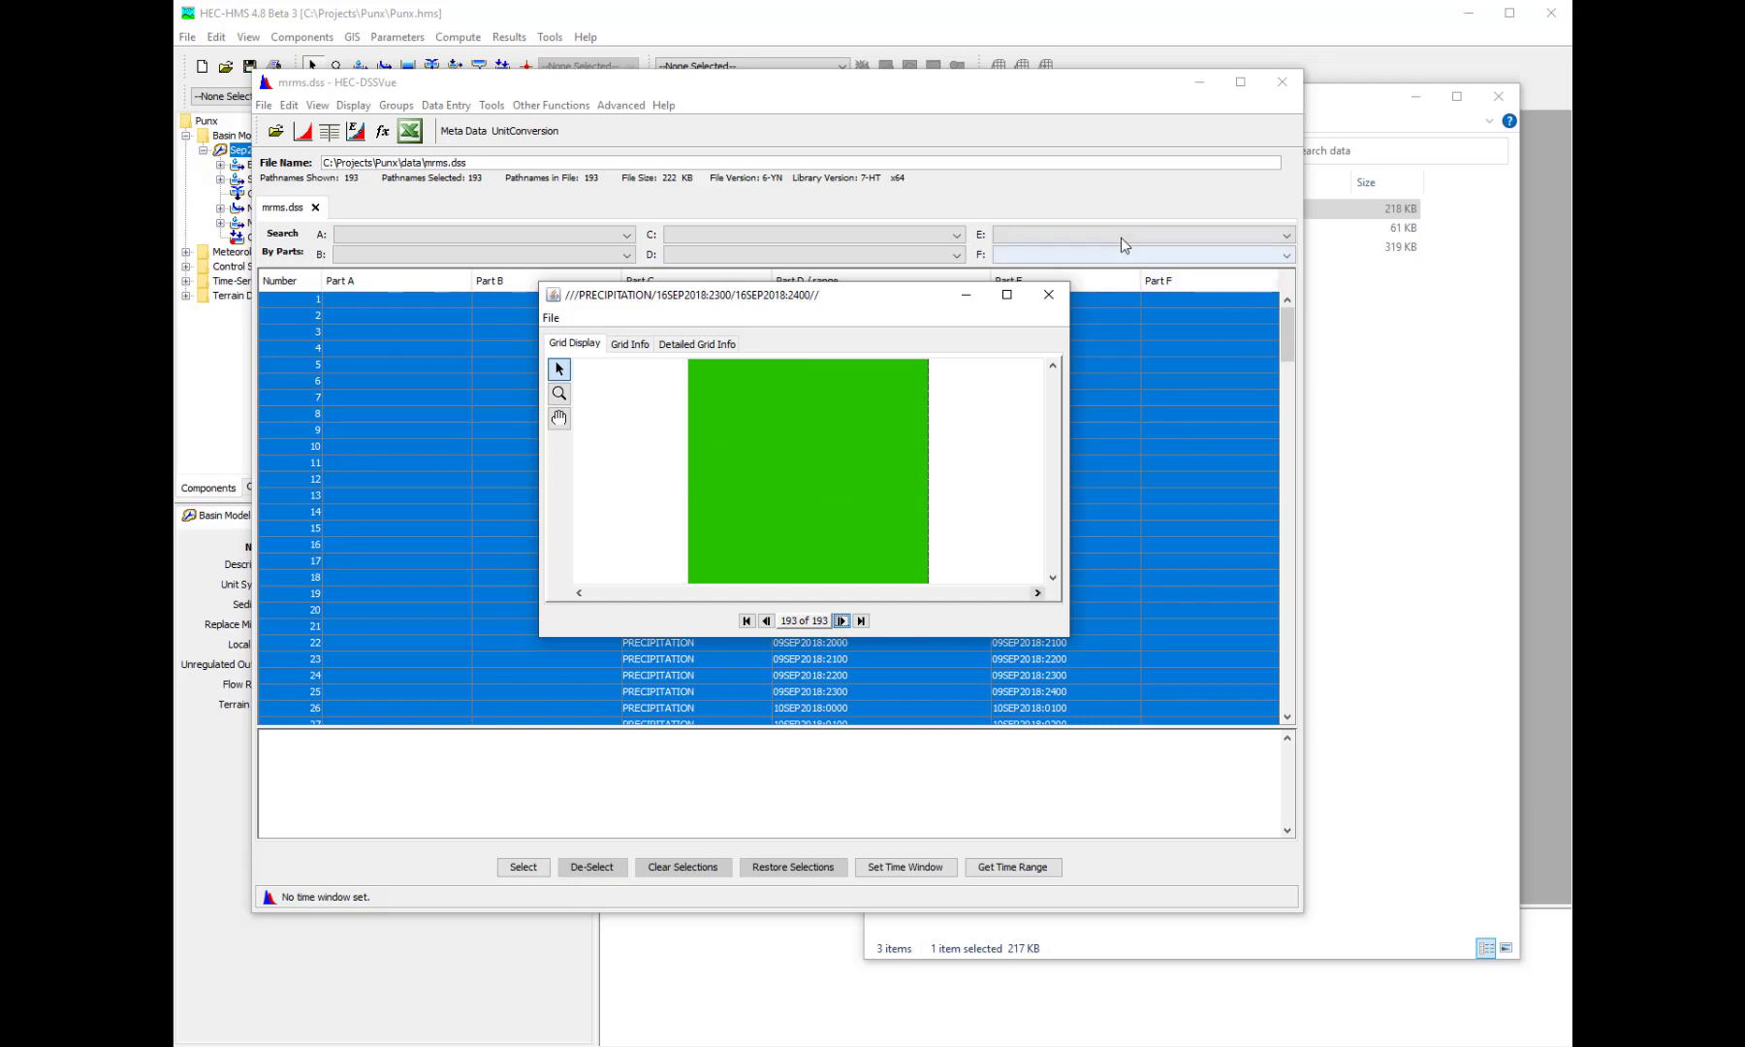
{"action": "left_click", "coordinate": [1048, 295]}
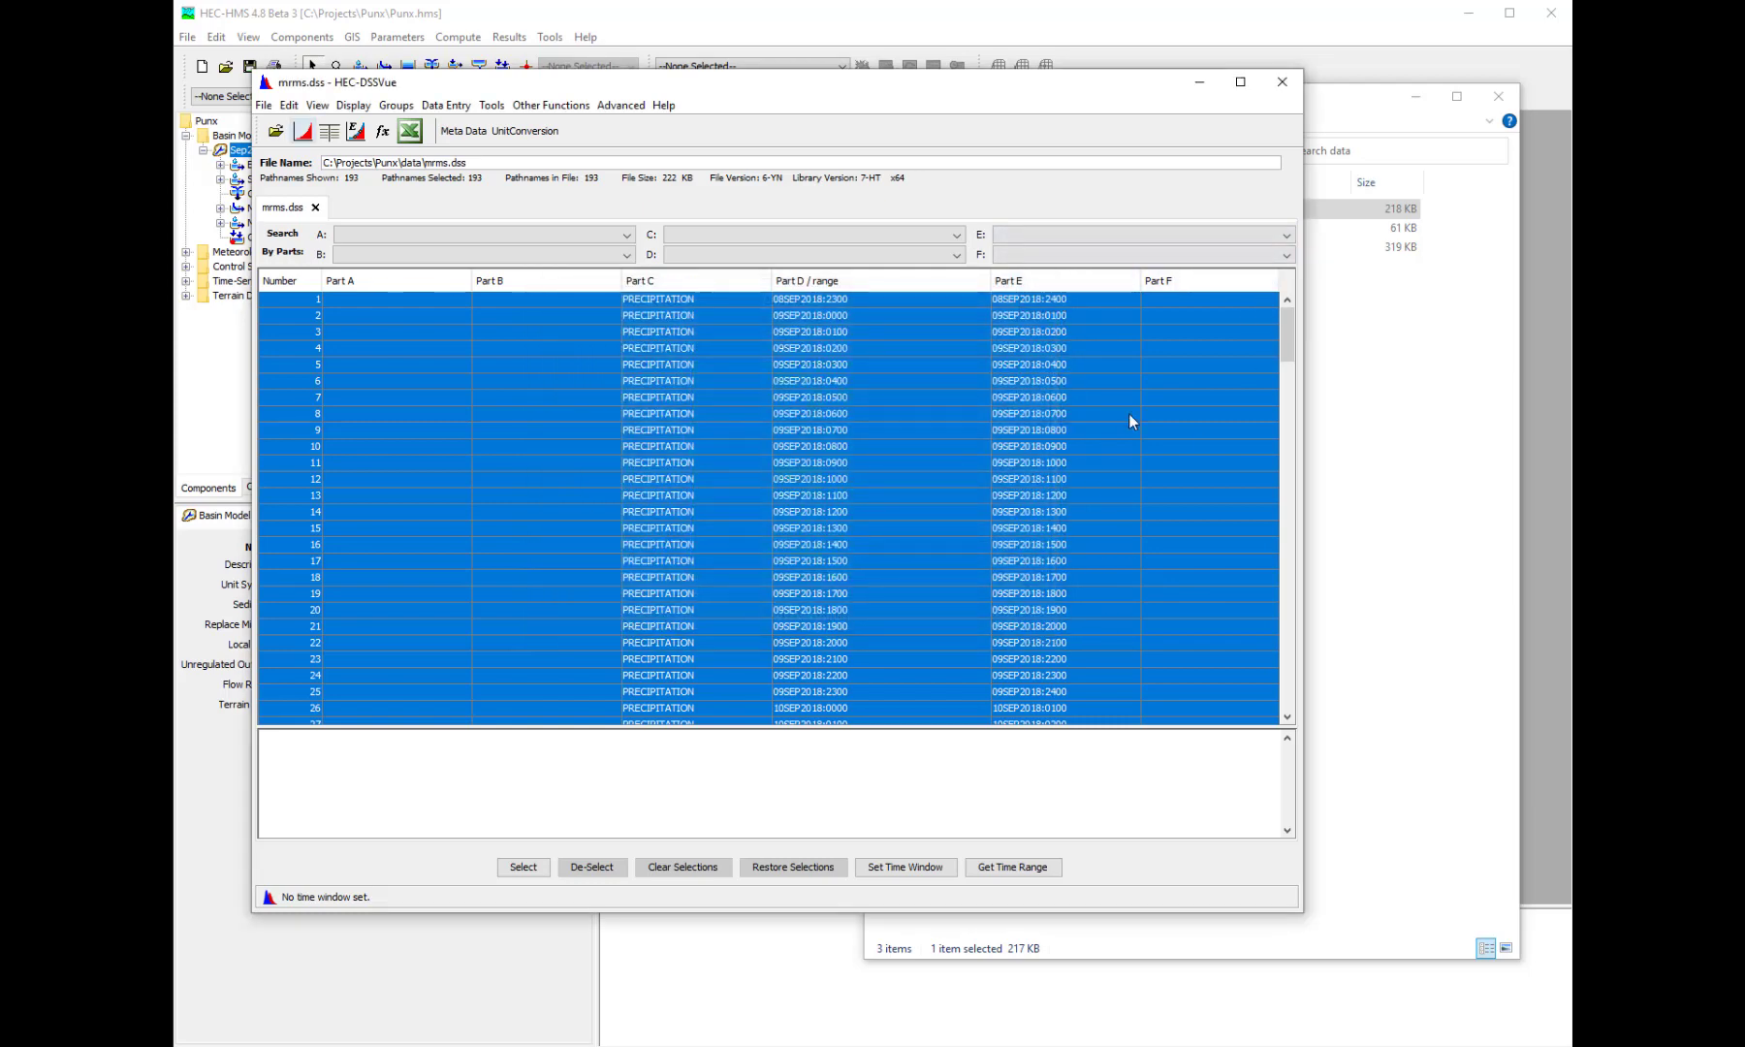
{"action": "left_click", "coordinate": [1281, 81]}
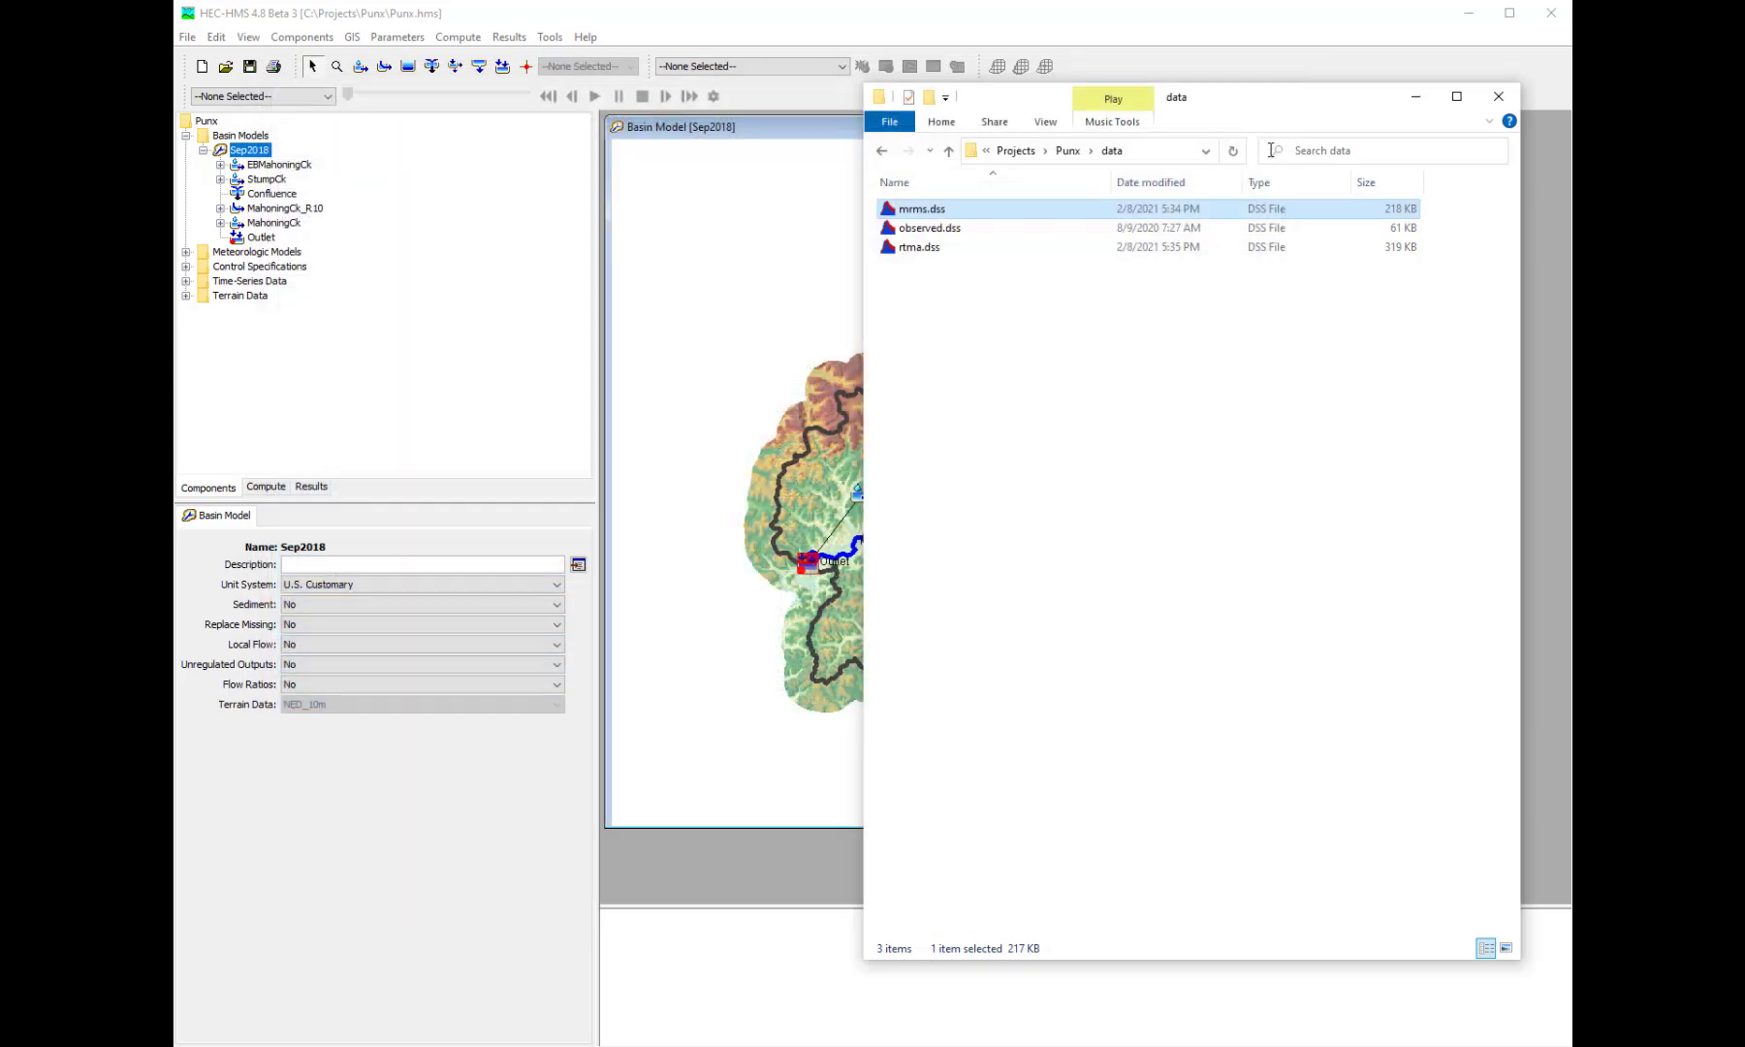
- Open rtma.dss from the project's data folder and plot all of its temperature grid records
{"action": "double_click", "coordinate": [1078, 246]}
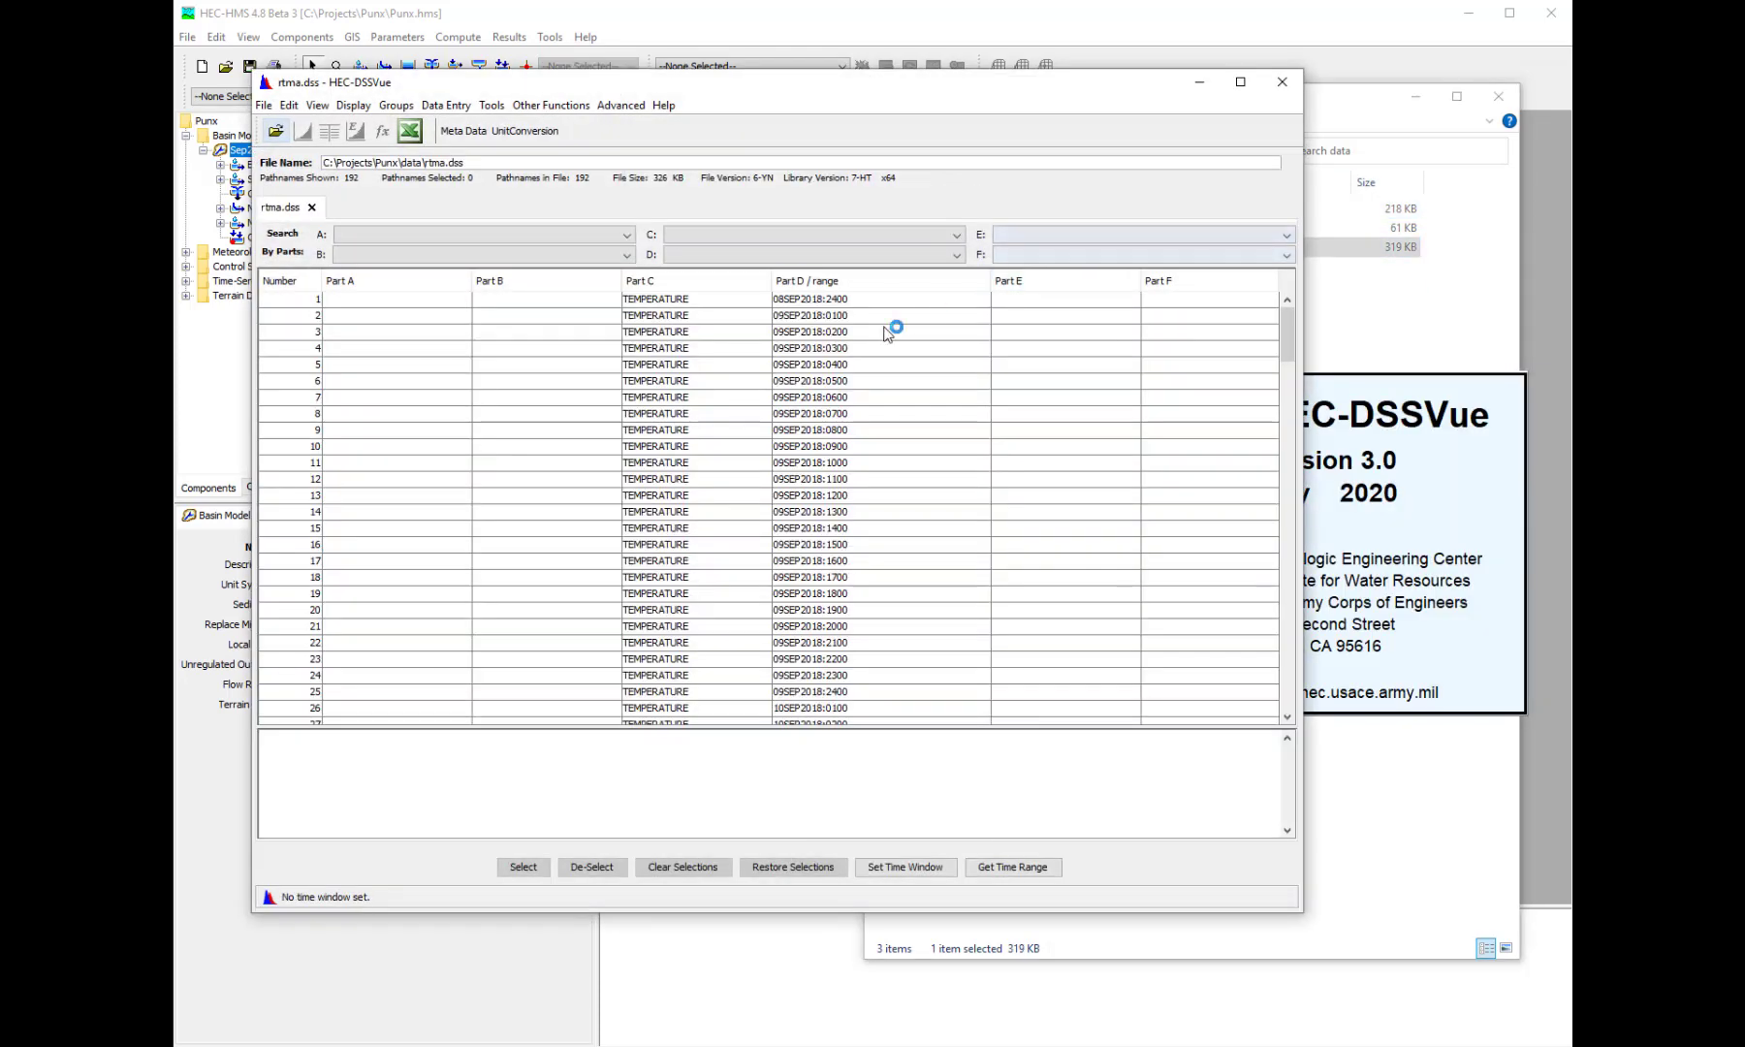
{"action": "left_click", "coordinate": [885, 331]}
{"action": "key", "text": "ctrl+a"}
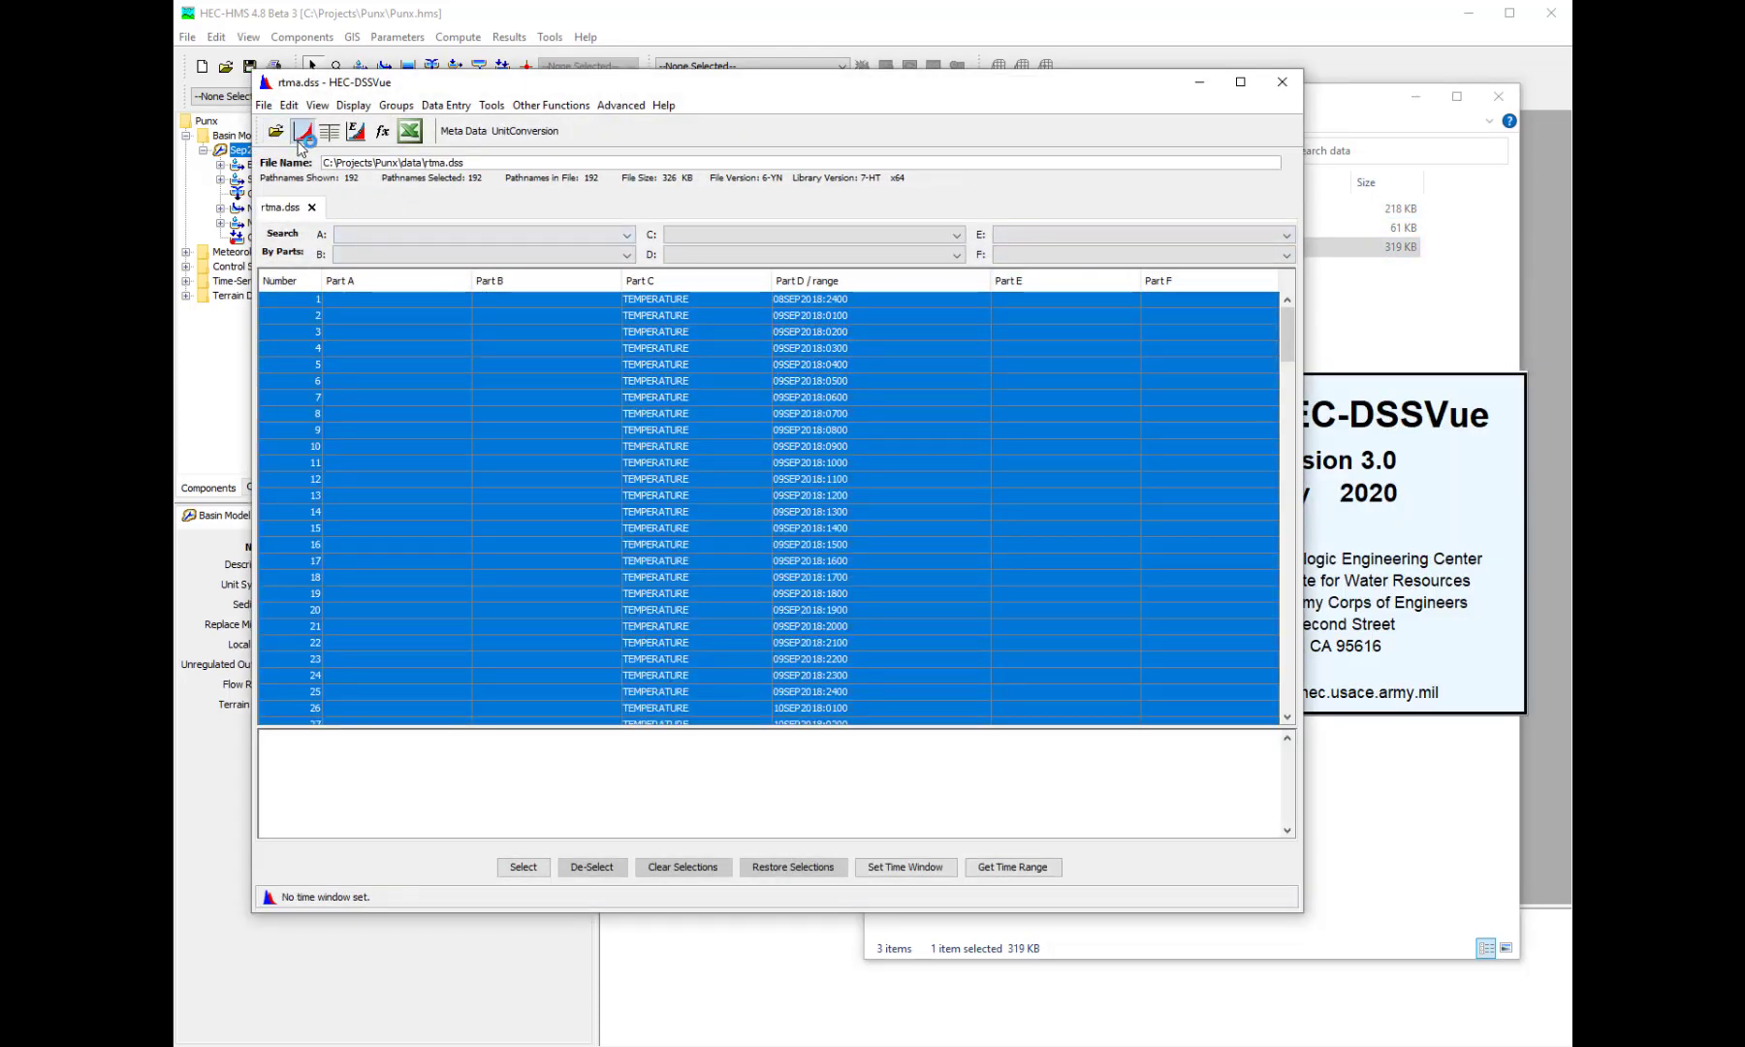
{"action": "left_click", "coordinate": [303, 131]}
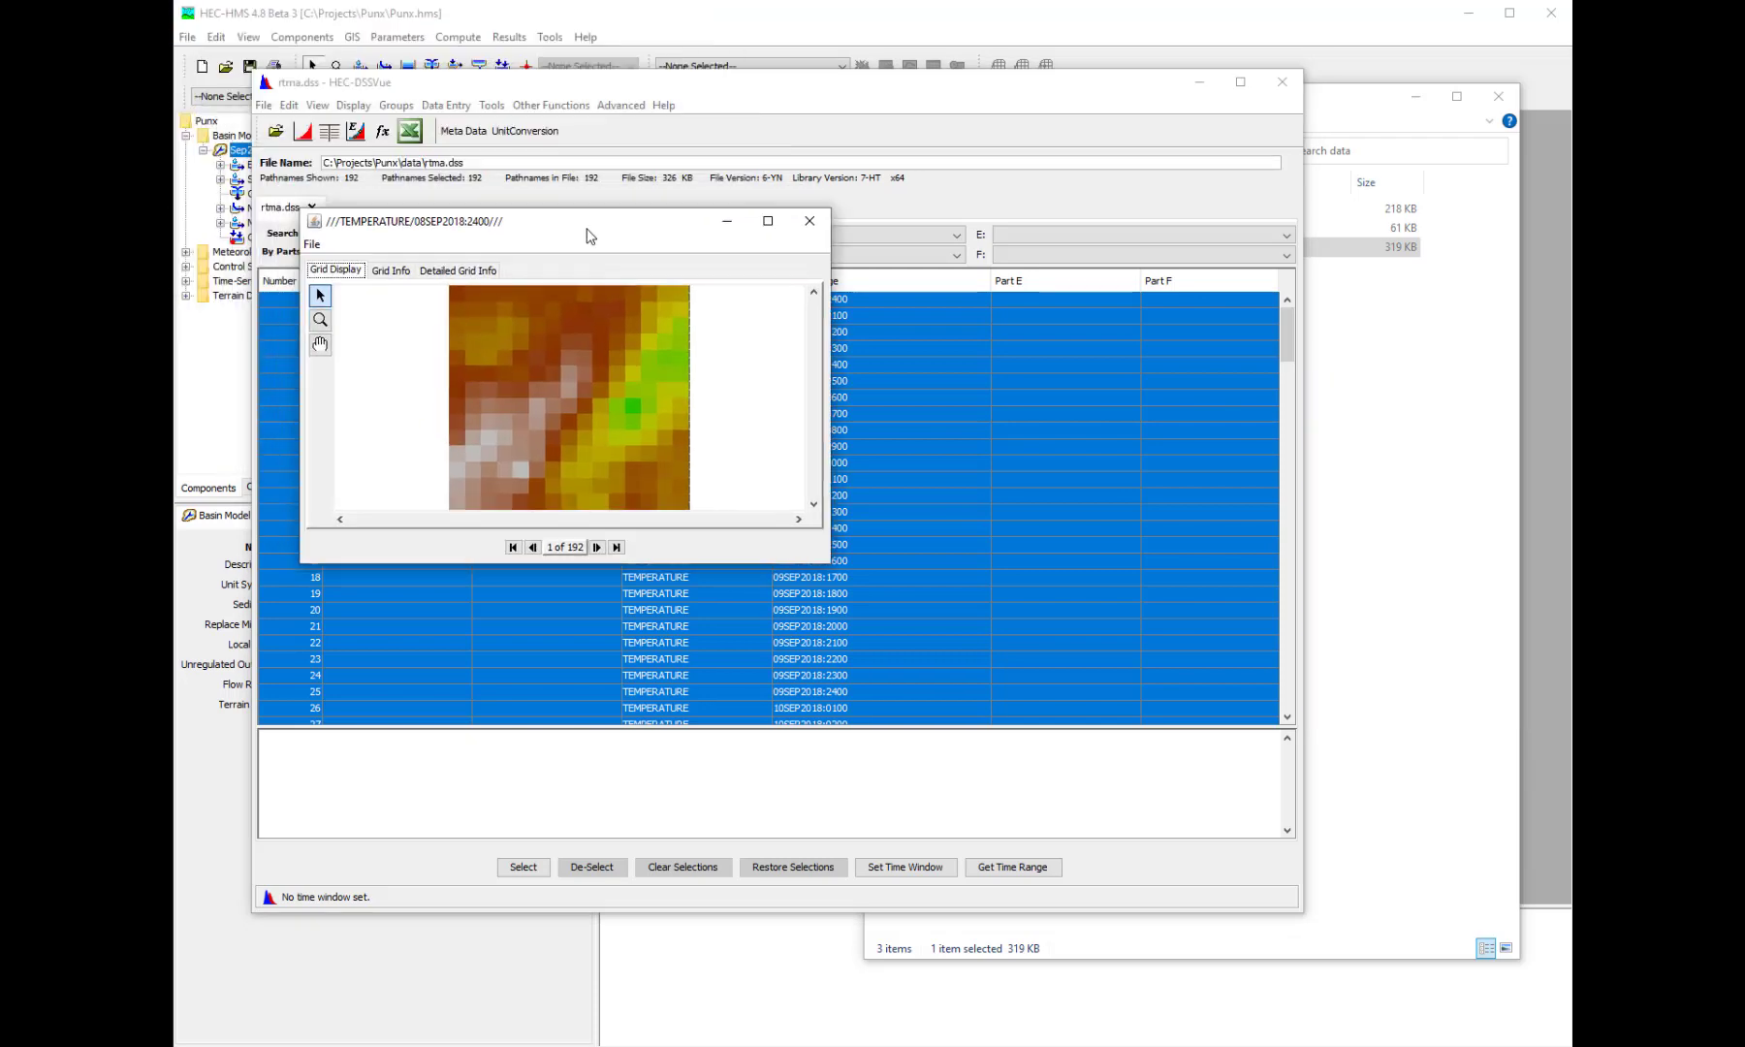
{"action": "mouse_move", "coordinate": [567, 391]}
- Close the temperature grid plot, rtma.dss and the data folder window to return to HEC-HMS
{"action": "left_click", "coordinate": [804, 231]}
{"action": "left_click", "coordinate": [1282, 82]}
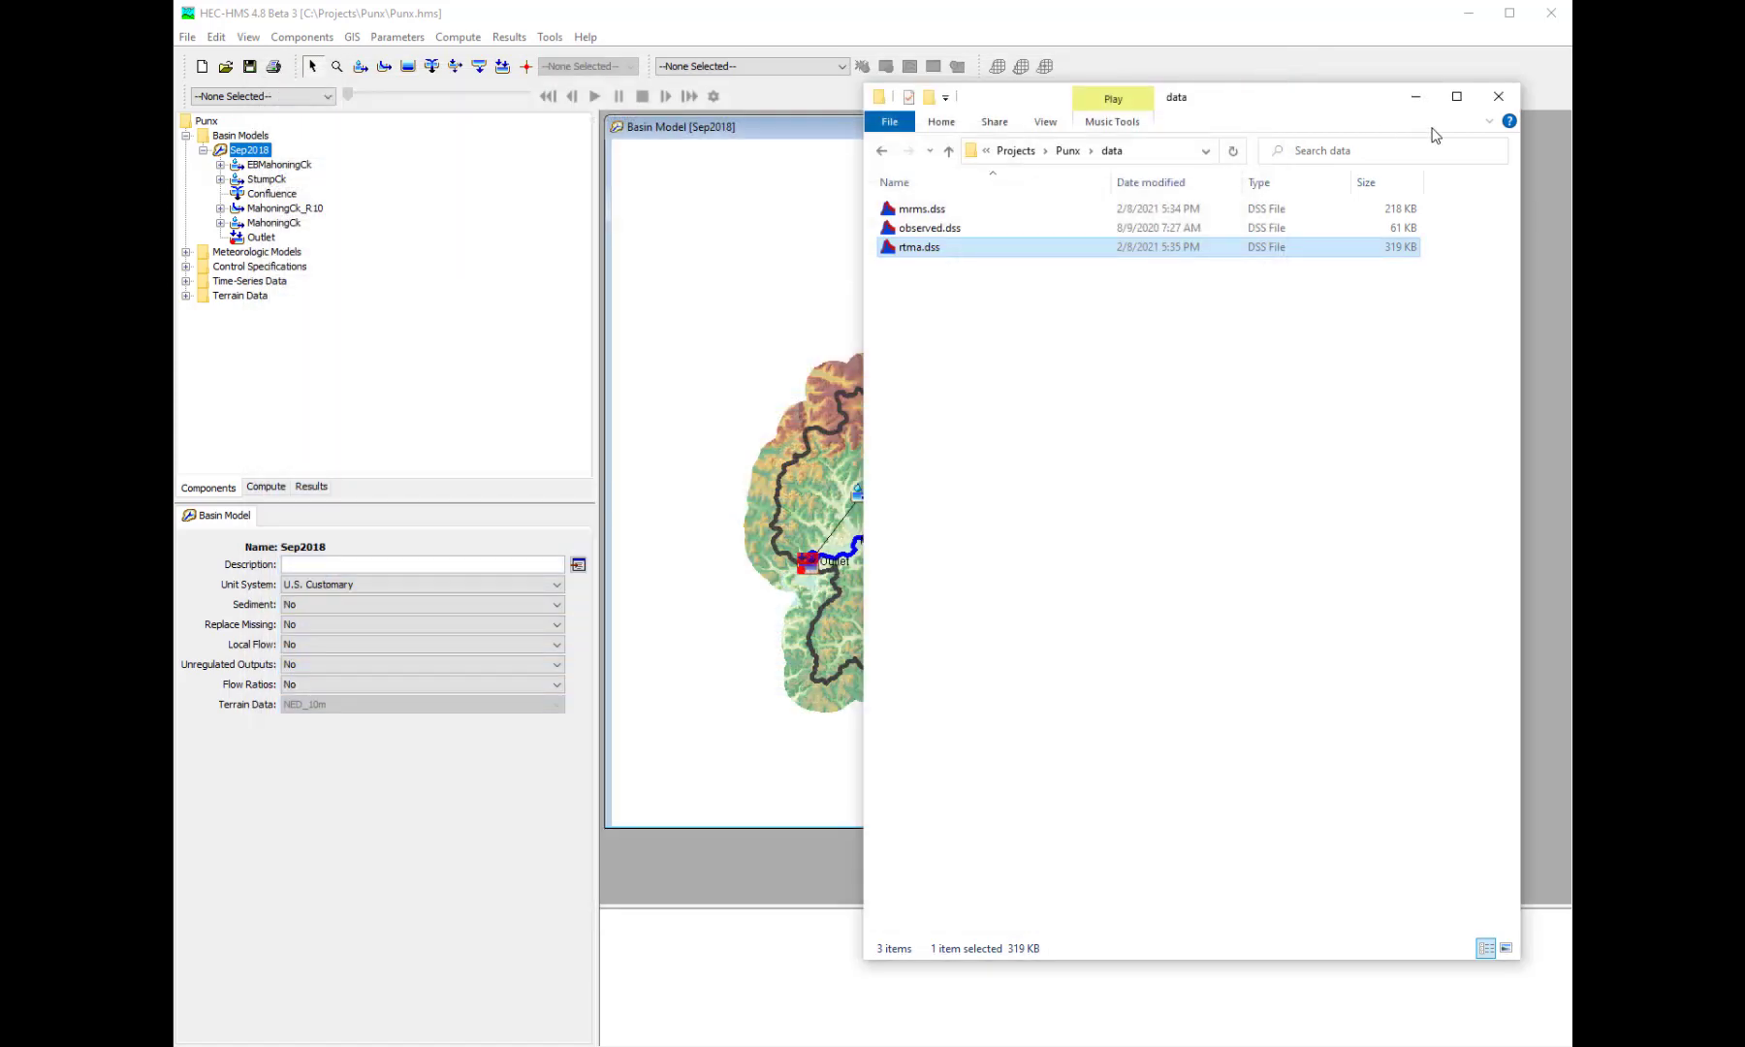
{"action": "left_click", "coordinate": [1483, 107]}
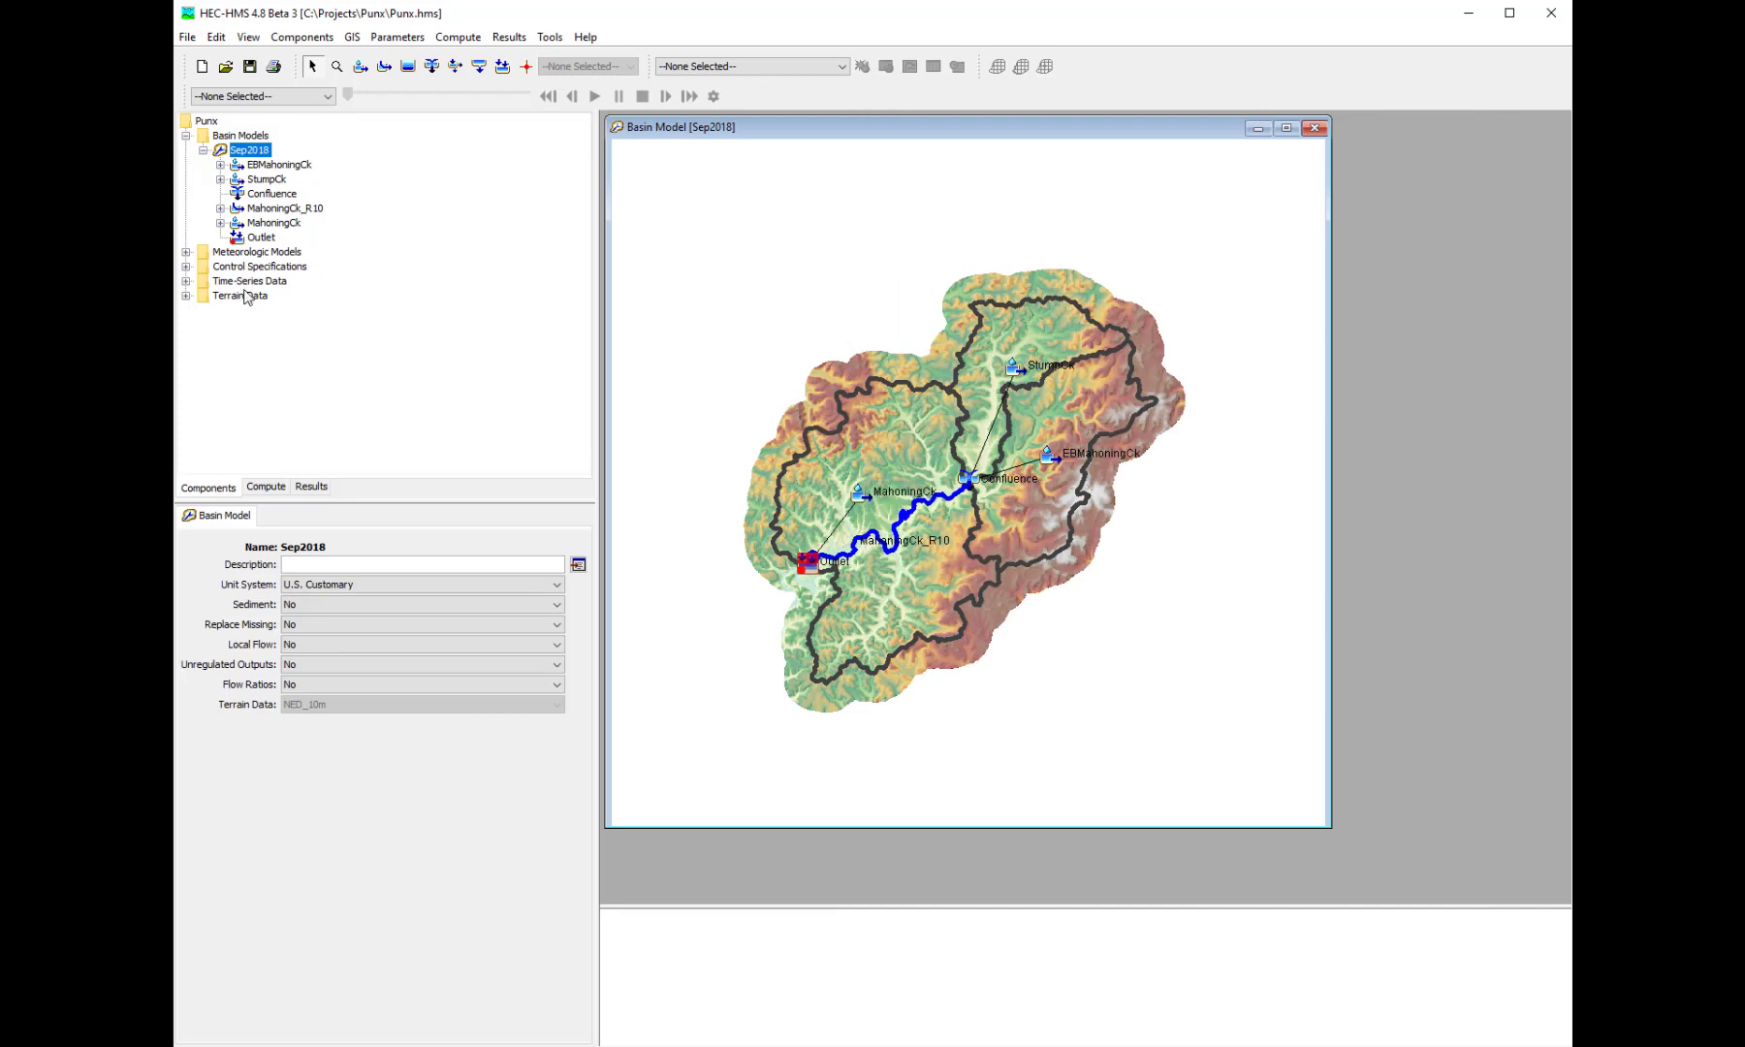
- Expand the meteorologic models and create a precipitation gridset named MRMS in the Grid Data Manager
{"action": "left_click", "coordinate": [187, 253]}
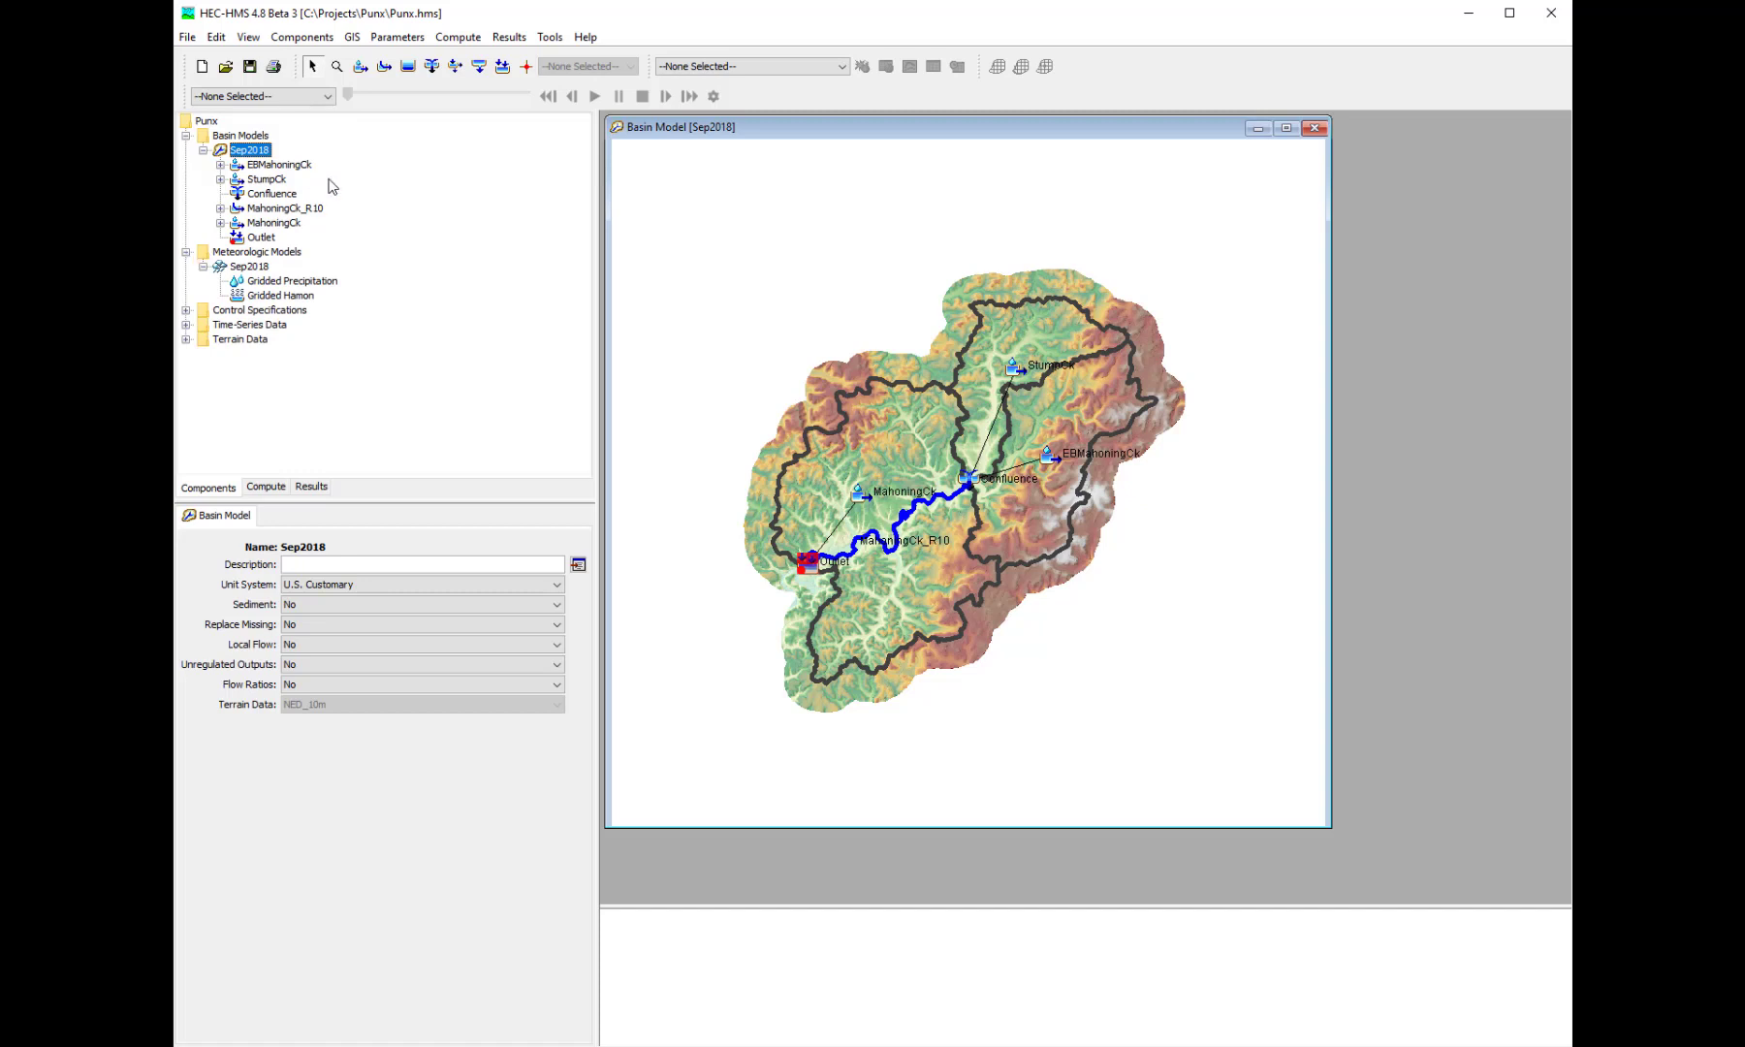
{"action": "left_click", "coordinate": [323, 38]}
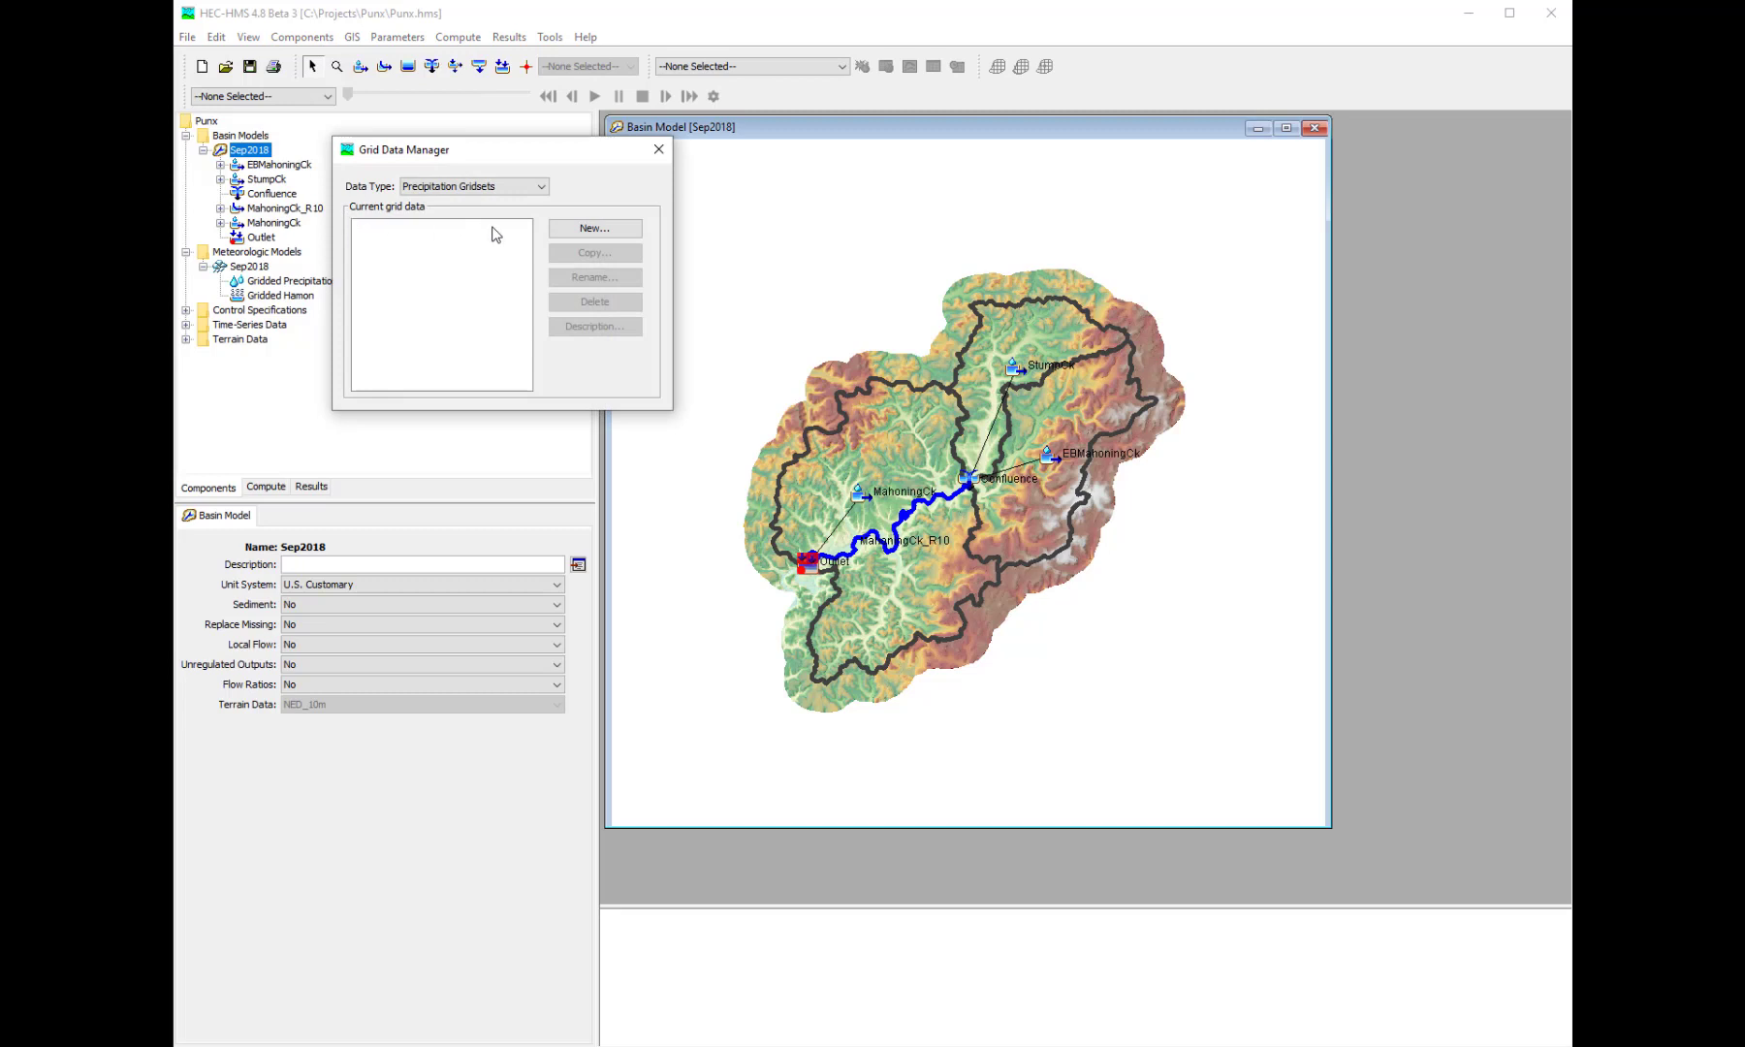
{"action": "left_click", "coordinate": [569, 232]}
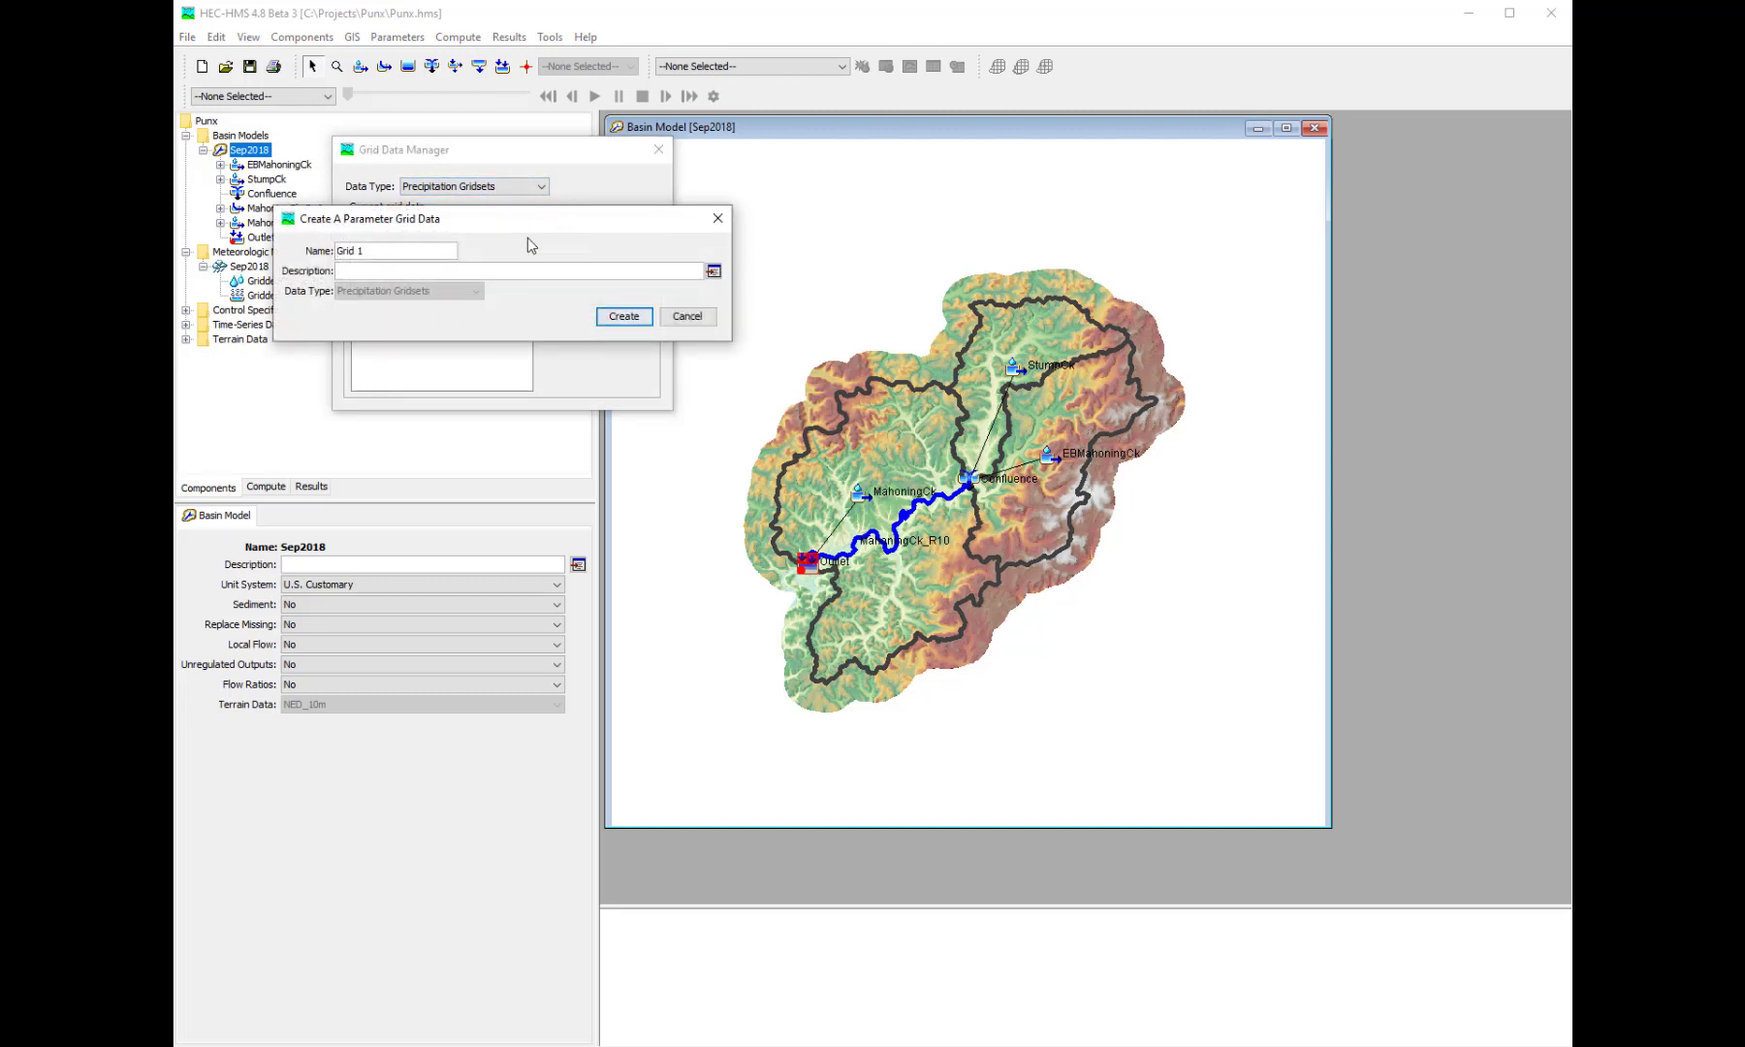
{"action": "left_click_drag", "start_coordinate": [365, 251], "coordinate": [306, 254]}
{"action": "type", "text": "MRMS"}
{"action": "left_click", "coordinate": [623, 318]}
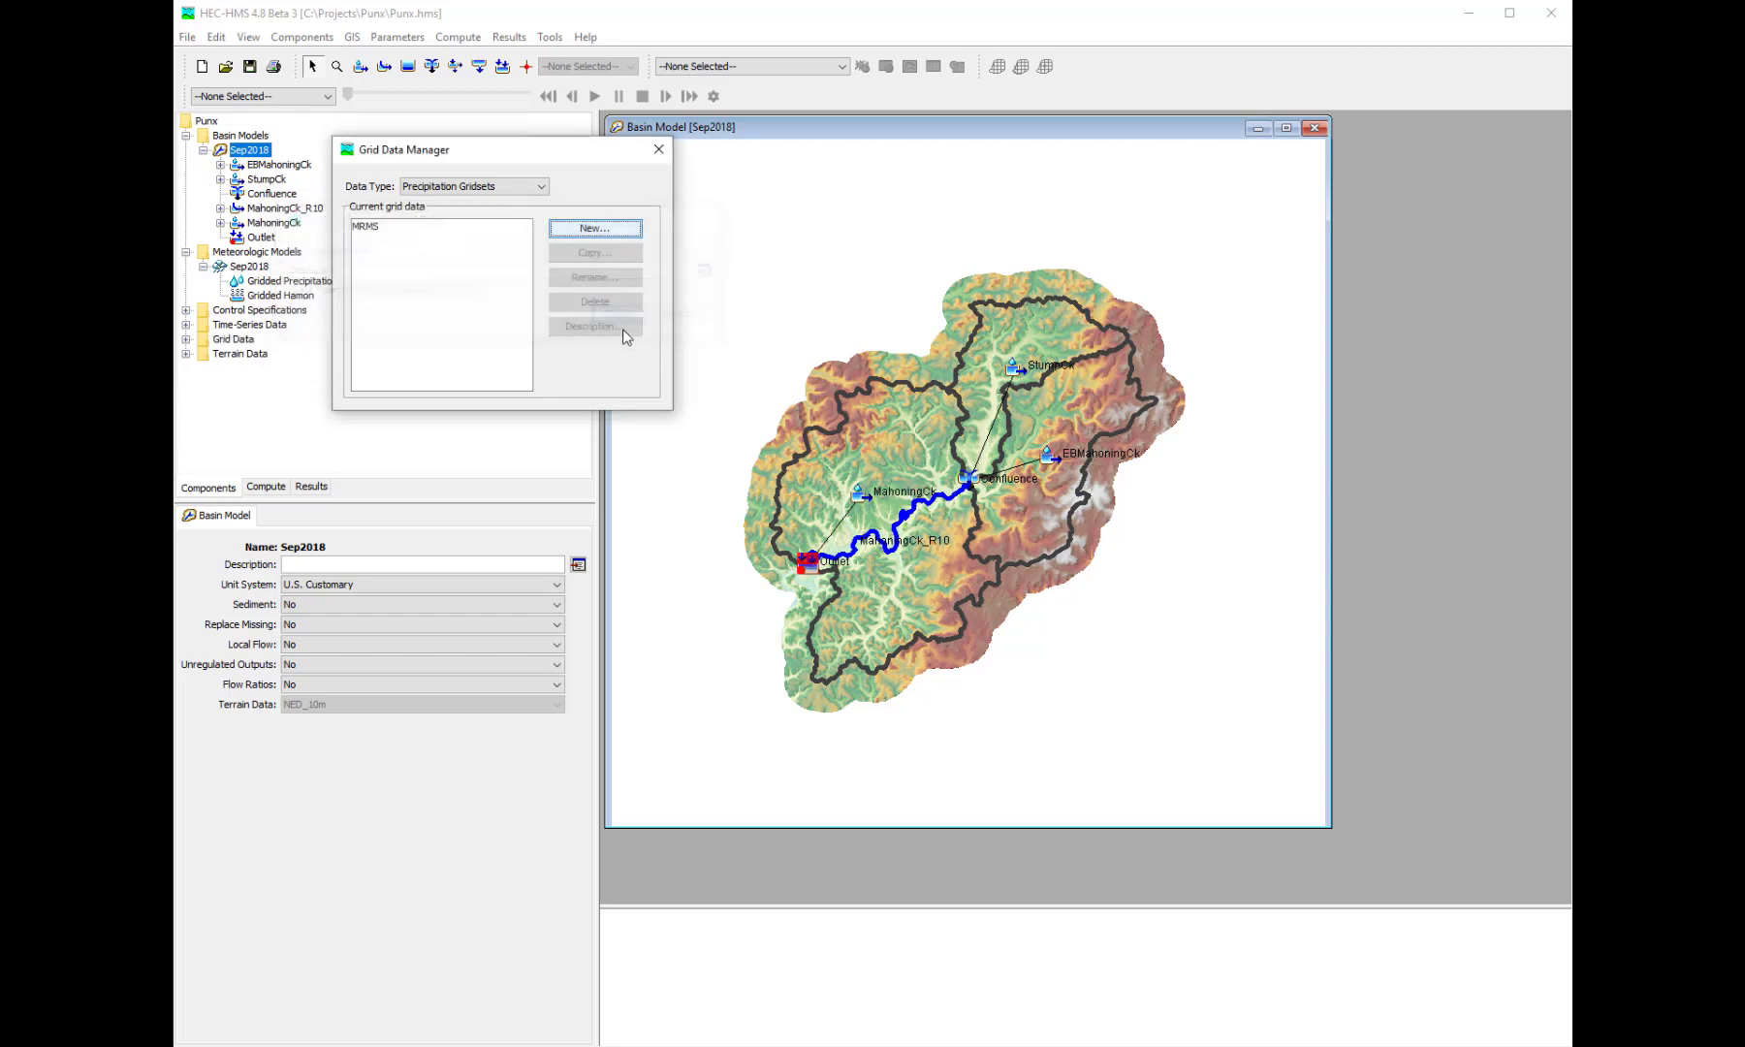
- Create a temperature gridset named RTMA and close the Grid Data Manager
{"action": "left_click", "coordinate": [513, 186]}
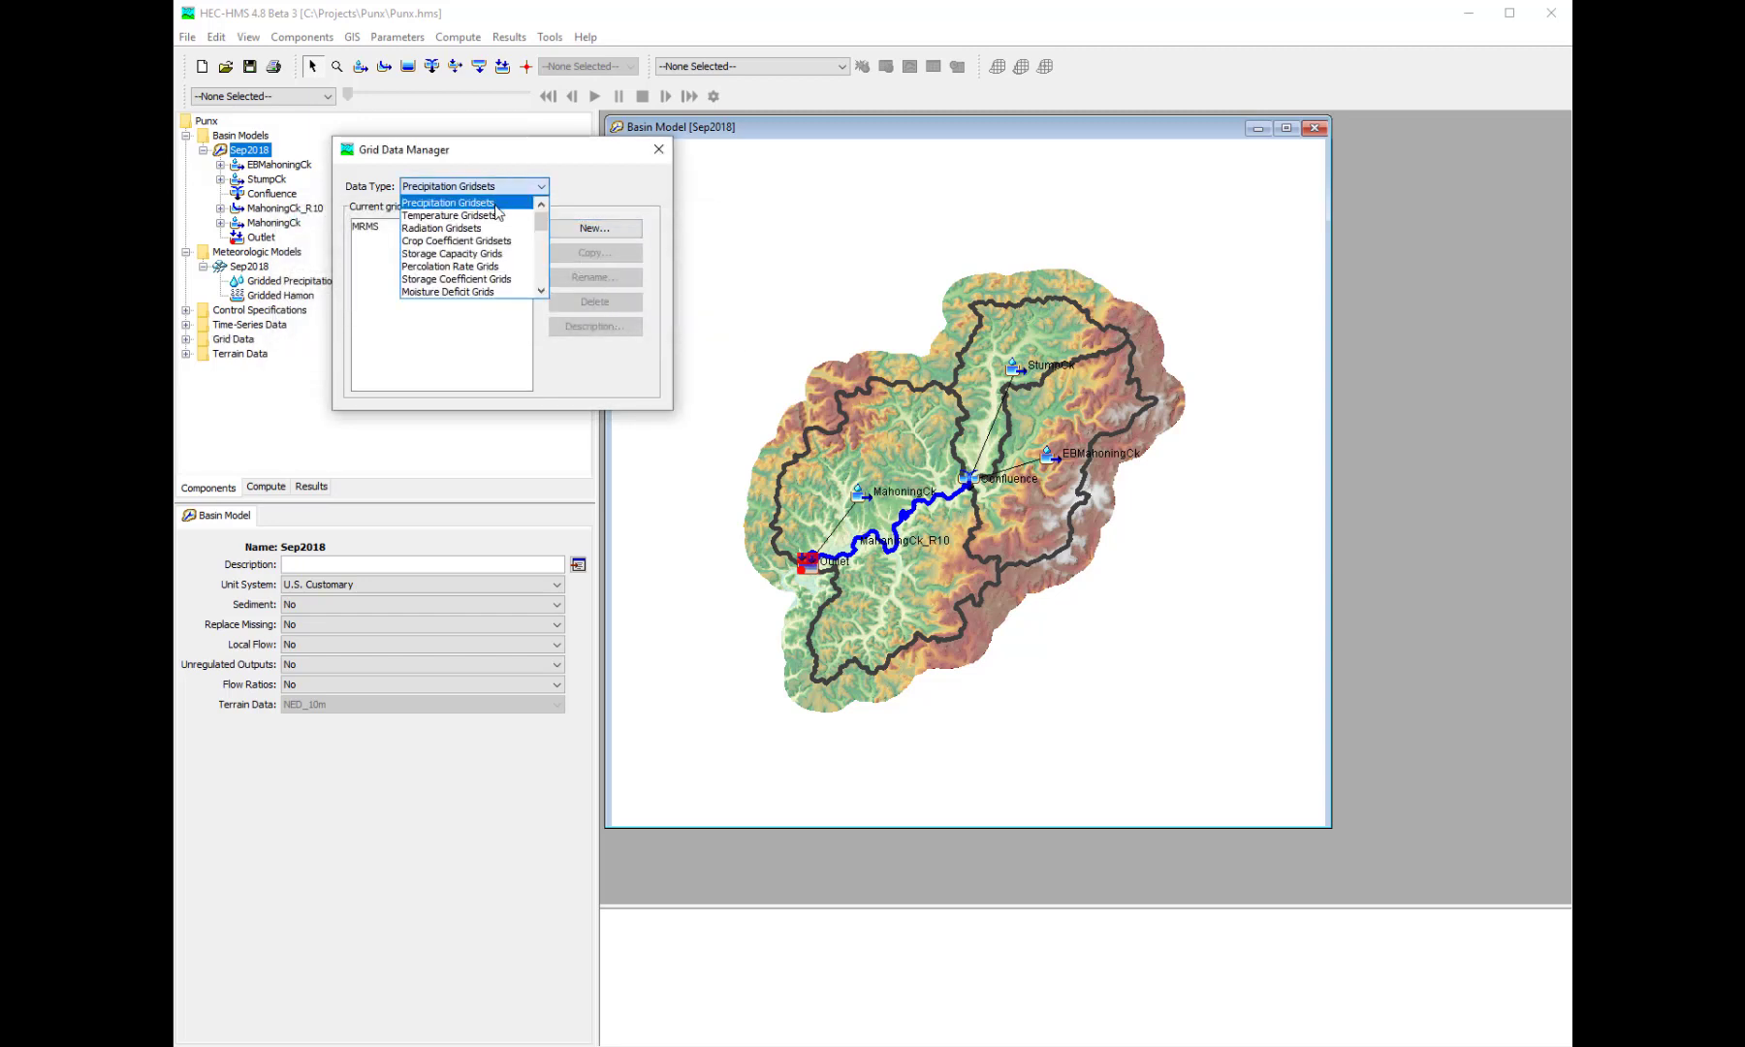
{"action": "left_click", "coordinate": [450, 216]}
{"action": "left_click", "coordinate": [583, 233]}
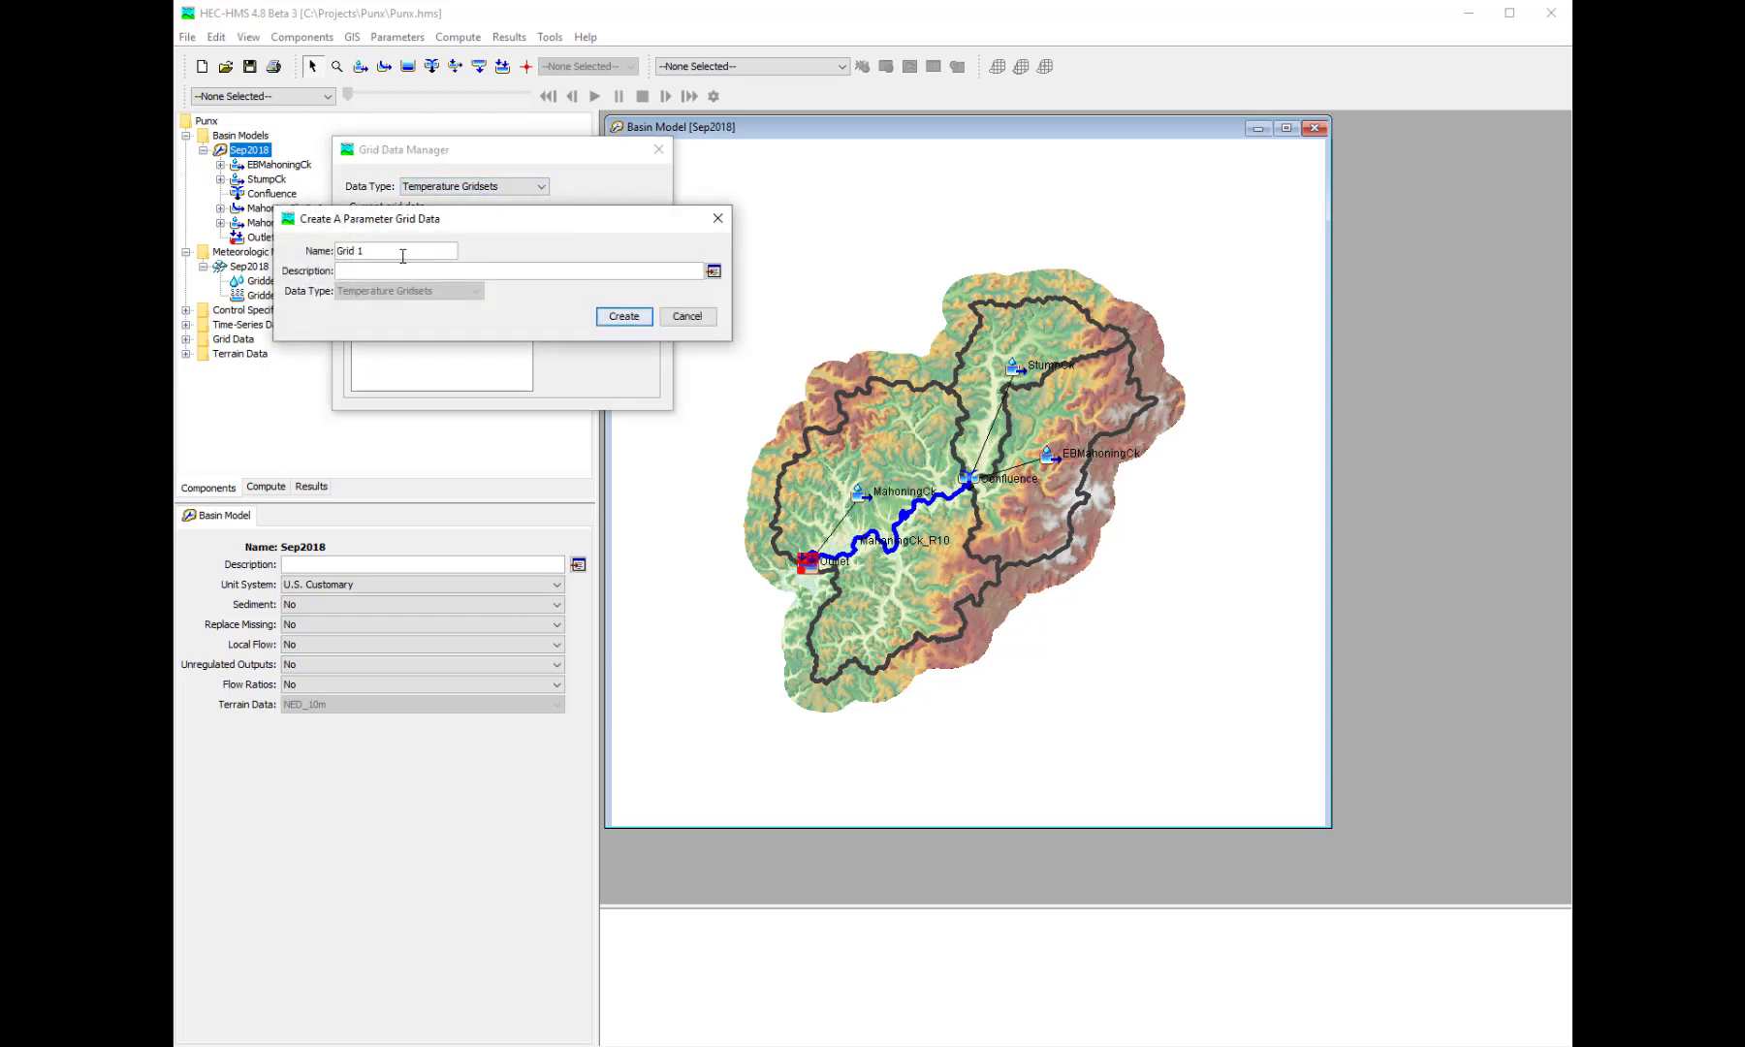
{"action": "left_click_drag", "start_coordinate": [400, 250], "coordinate": [280, 241]}
{"action": "type", "text": "RTMA"}
{"action": "left_click", "coordinate": [640, 320]}
{"action": "left_click", "coordinate": [658, 149]}
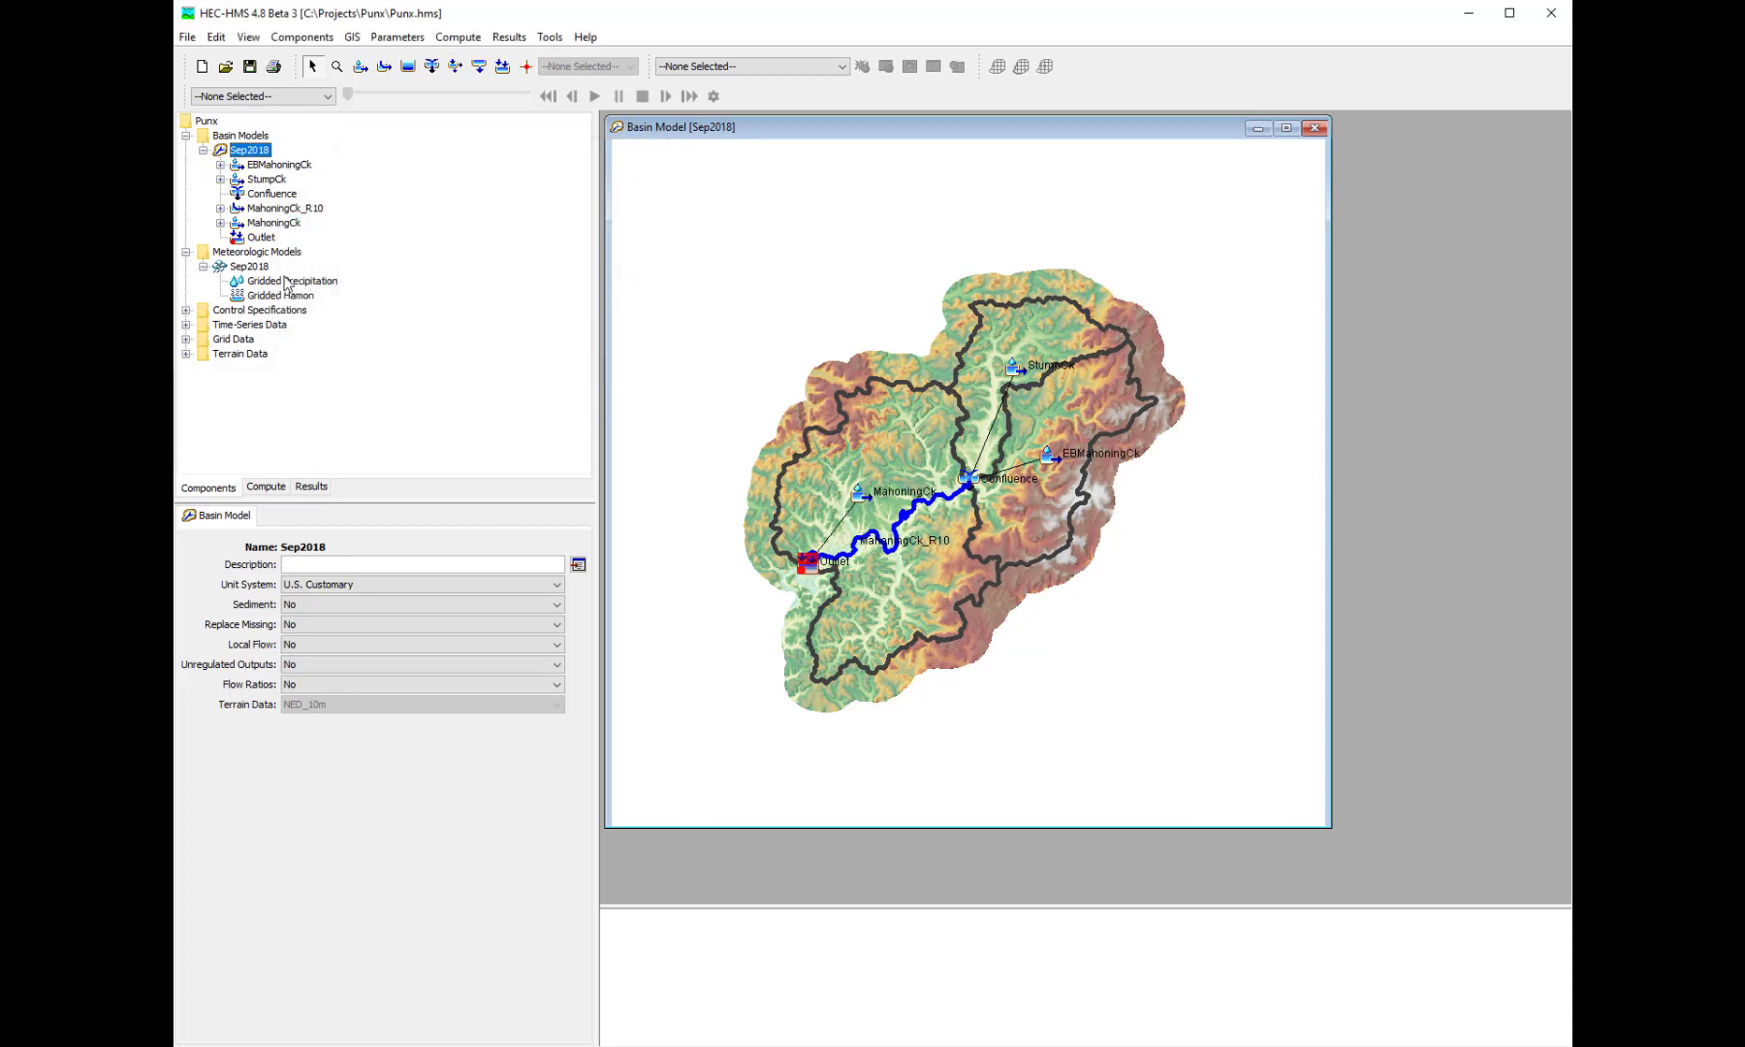
- Expand the grid data and set the MRMS precipitation gridset's DSS file to C:\Projects\Punx\data\mrms.dss
{"action": "left_click", "coordinate": [185, 339]}
{"action": "left_click", "coordinate": [217, 354]}
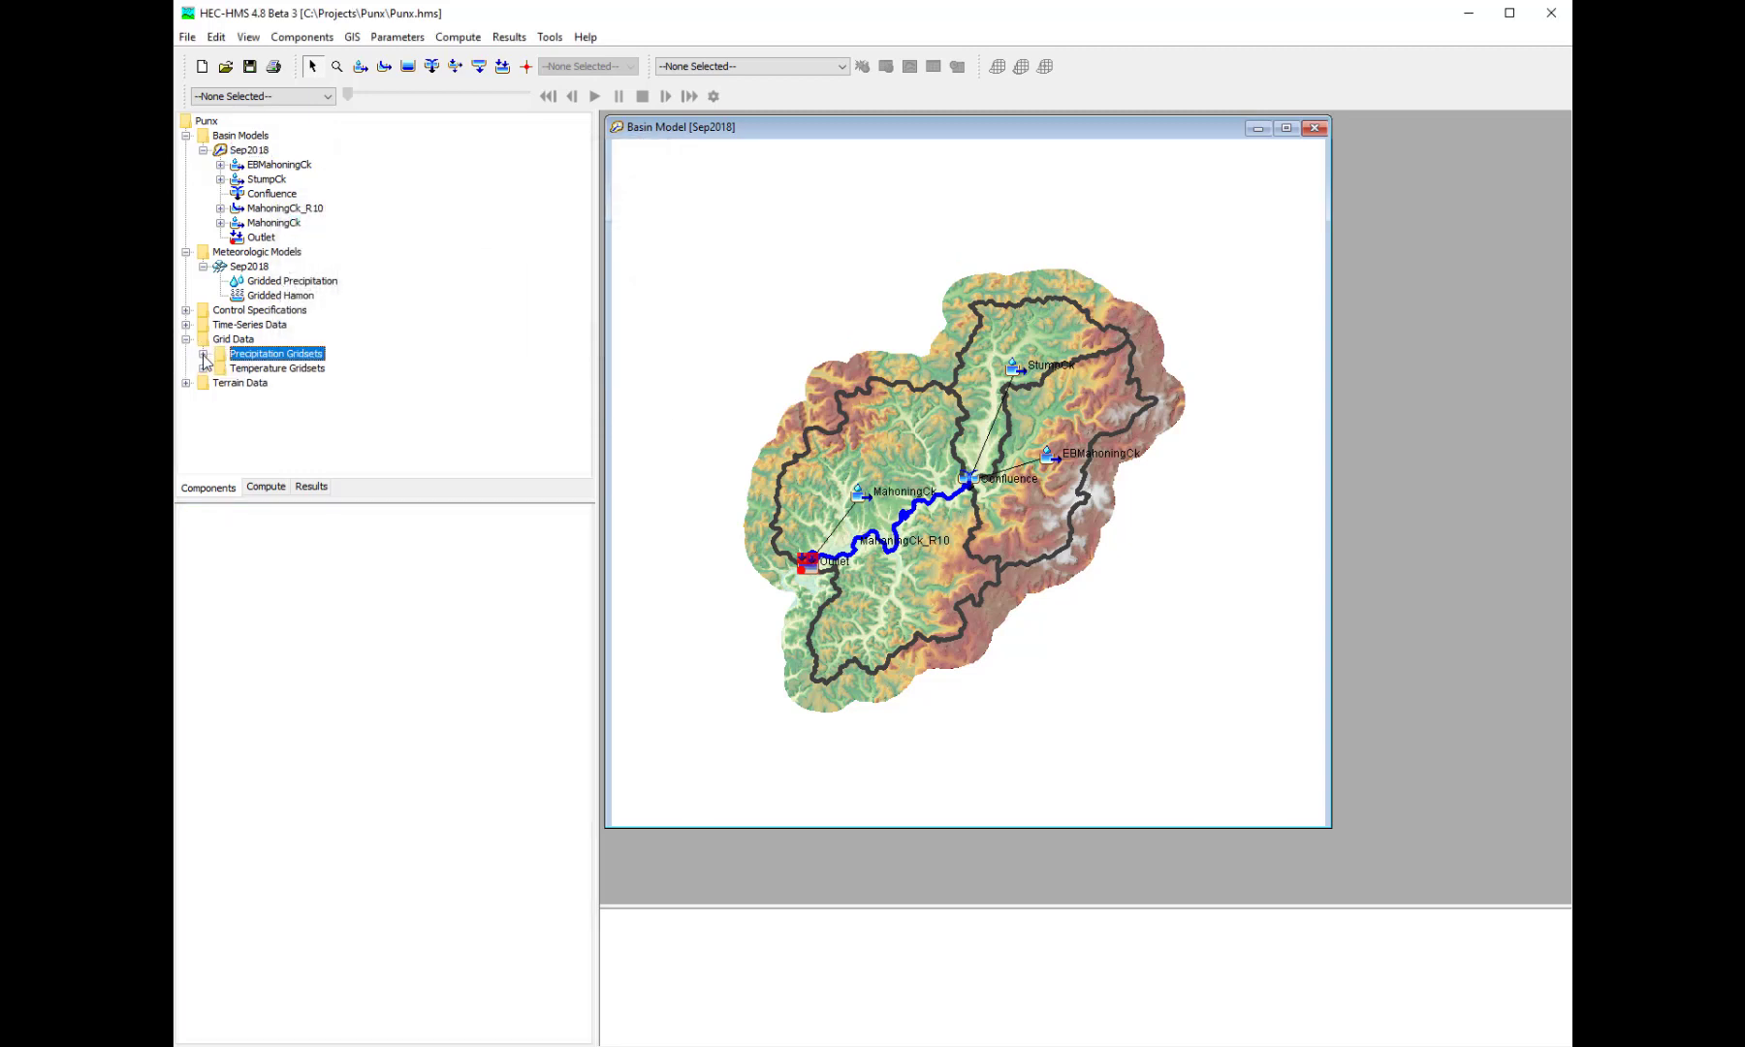
{"action": "left_click", "coordinate": [203, 354]}
{"action": "left_click", "coordinate": [203, 383]}
{"action": "left_click", "coordinate": [261, 368]}
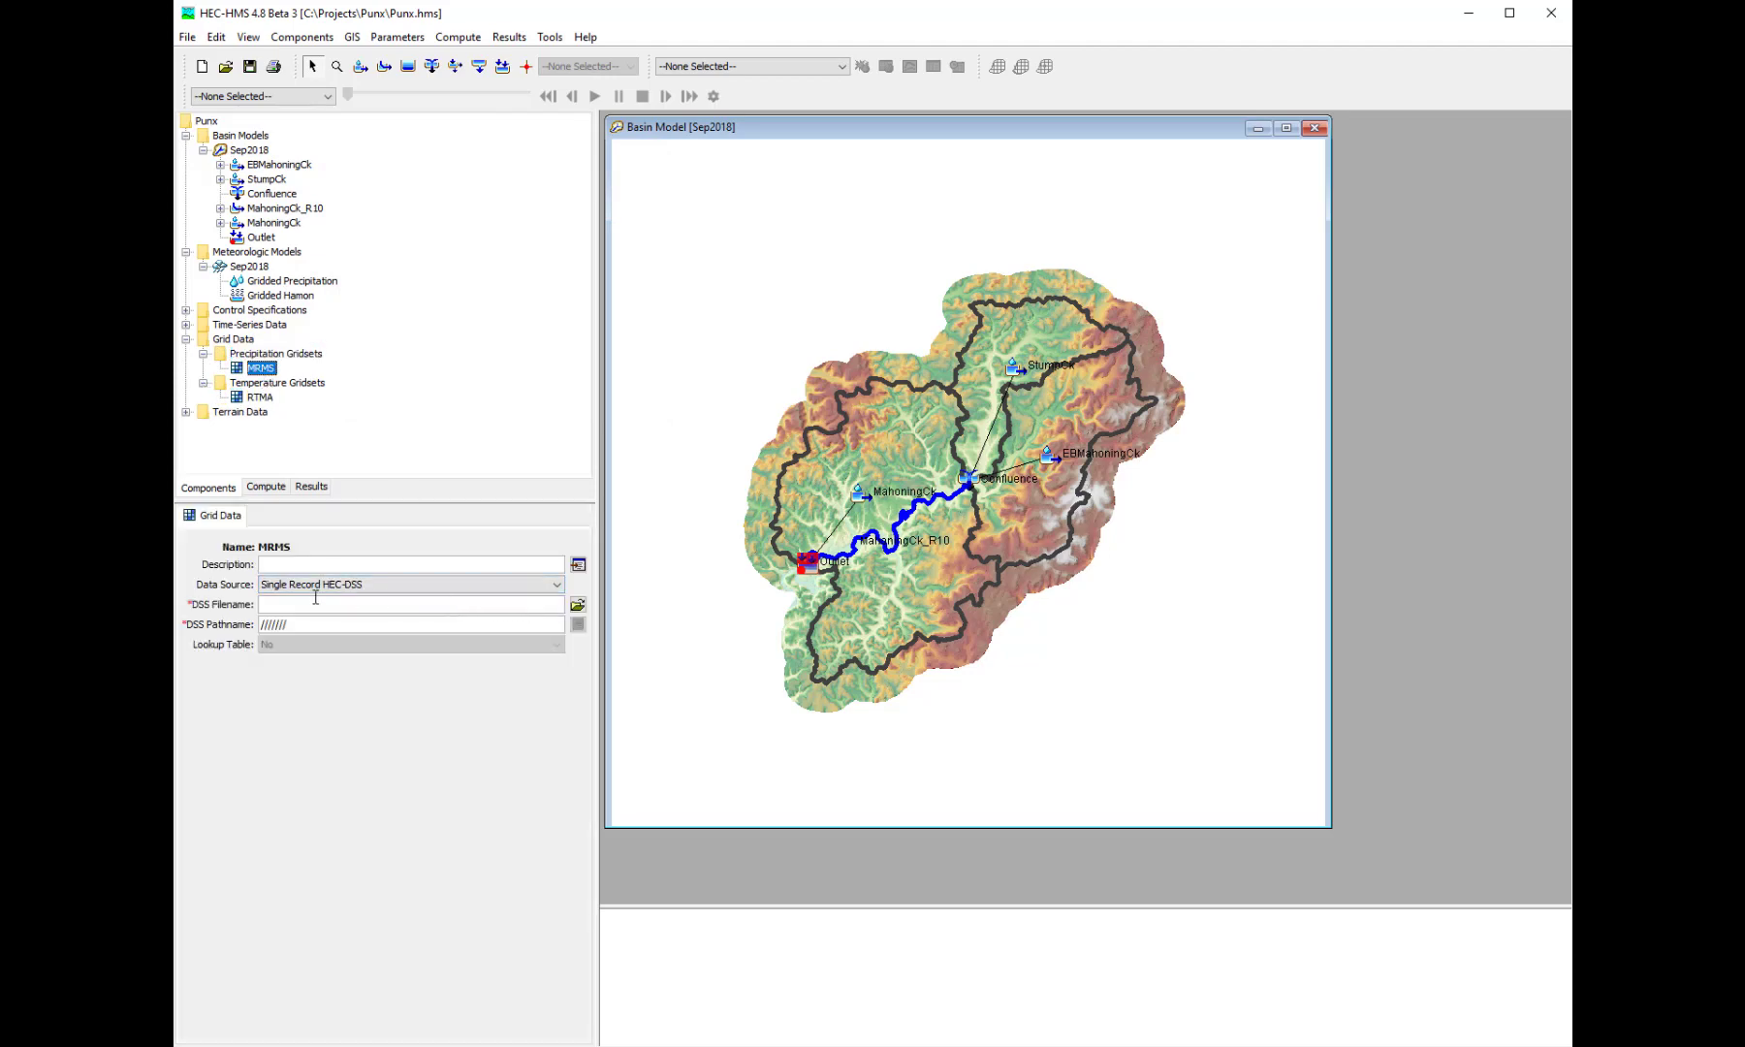
{"action": "left_click", "coordinate": [578, 605]}
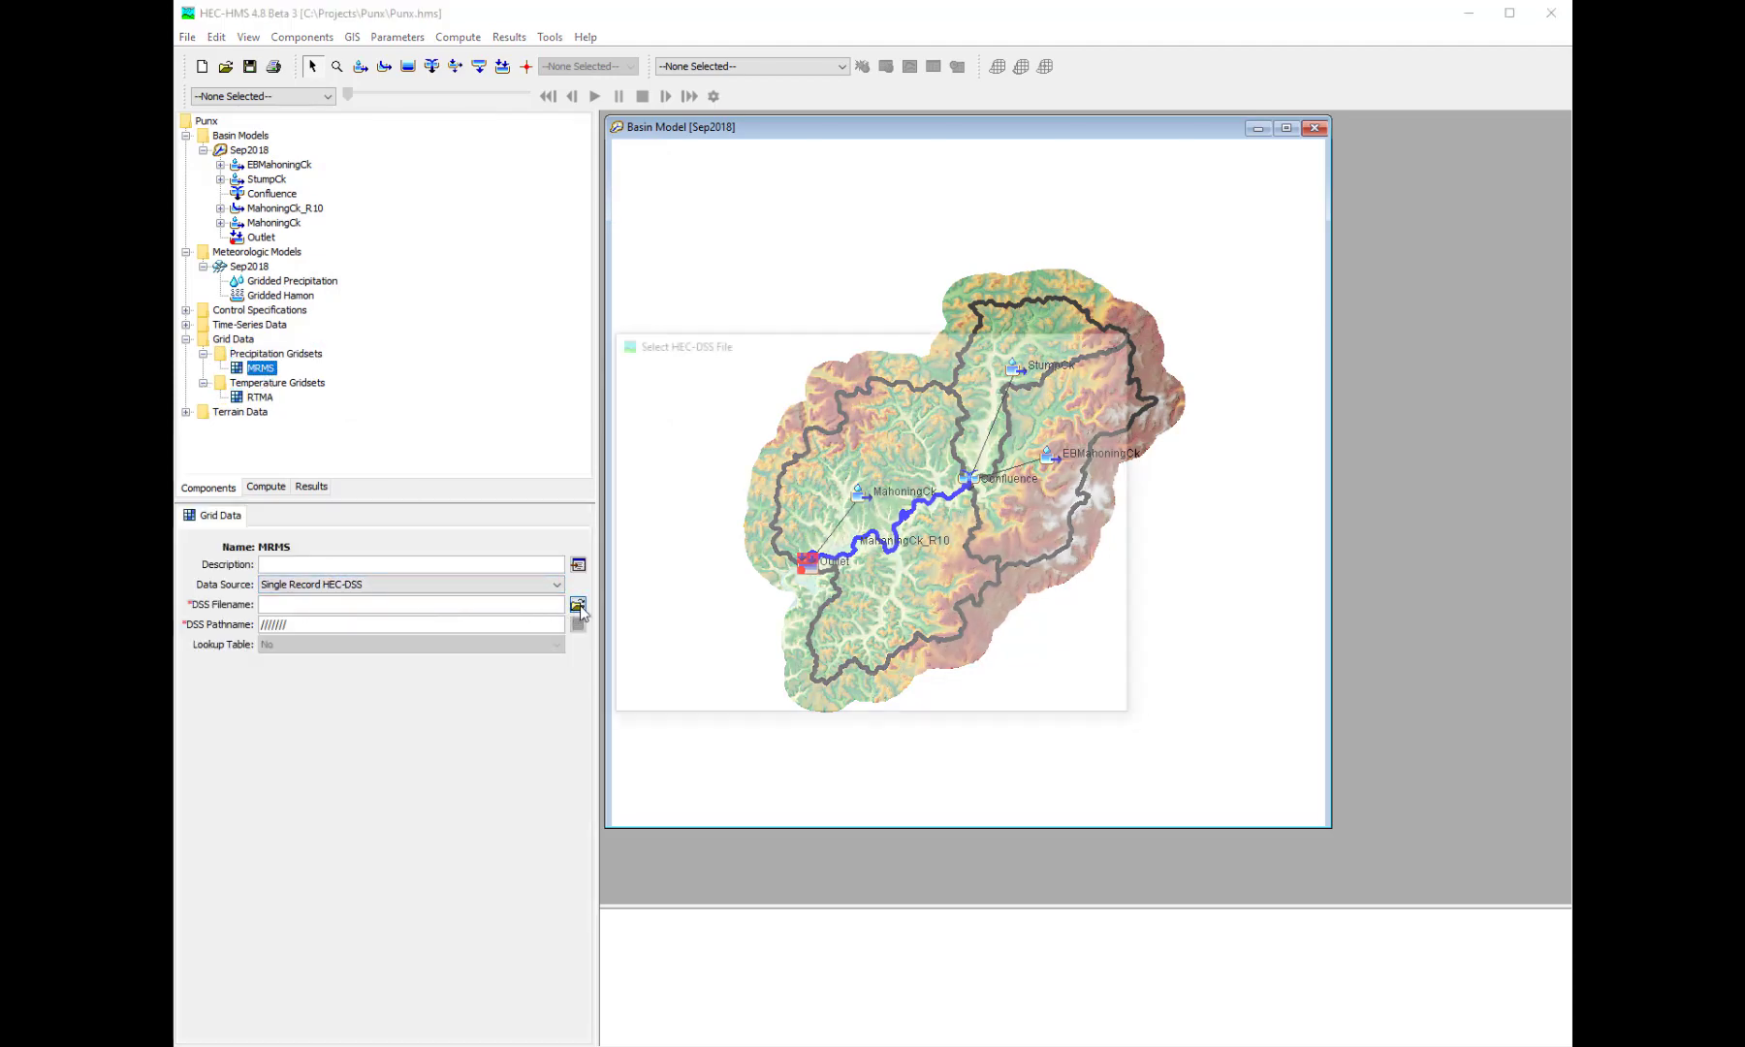
{"action": "left_click", "coordinate": [751, 376]}
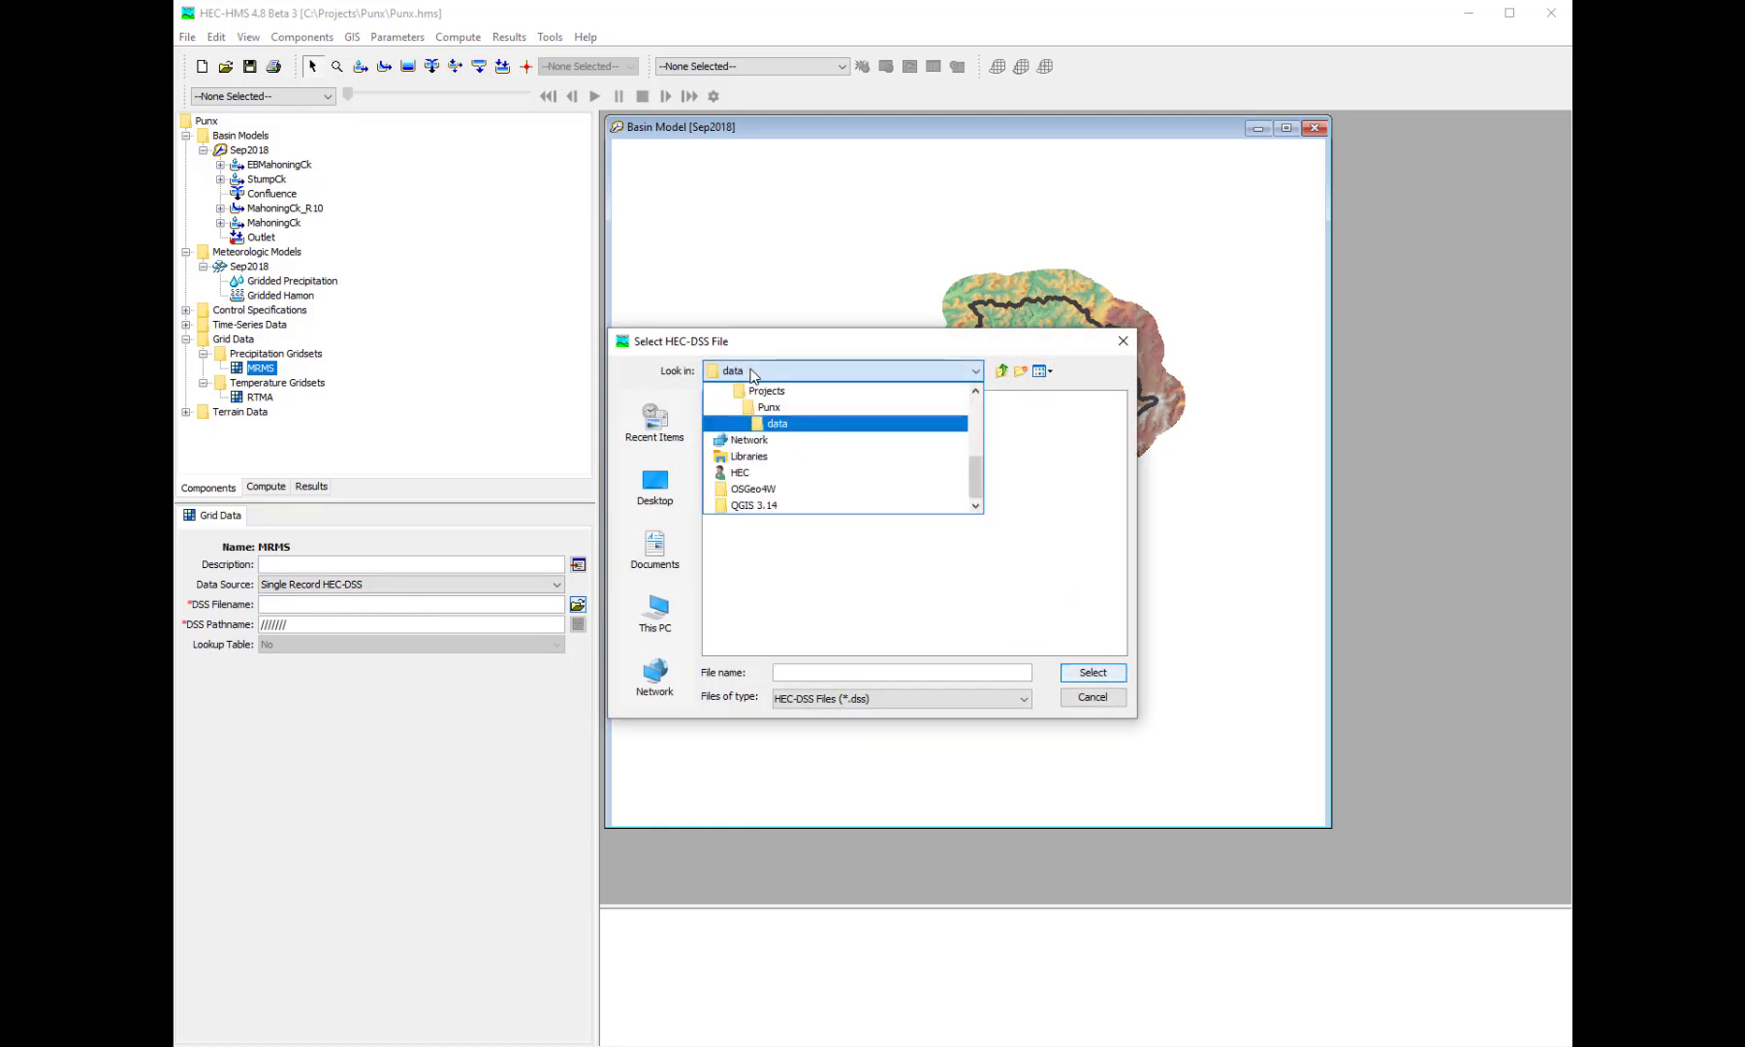
{"action": "left_click", "coordinate": [773, 431]}
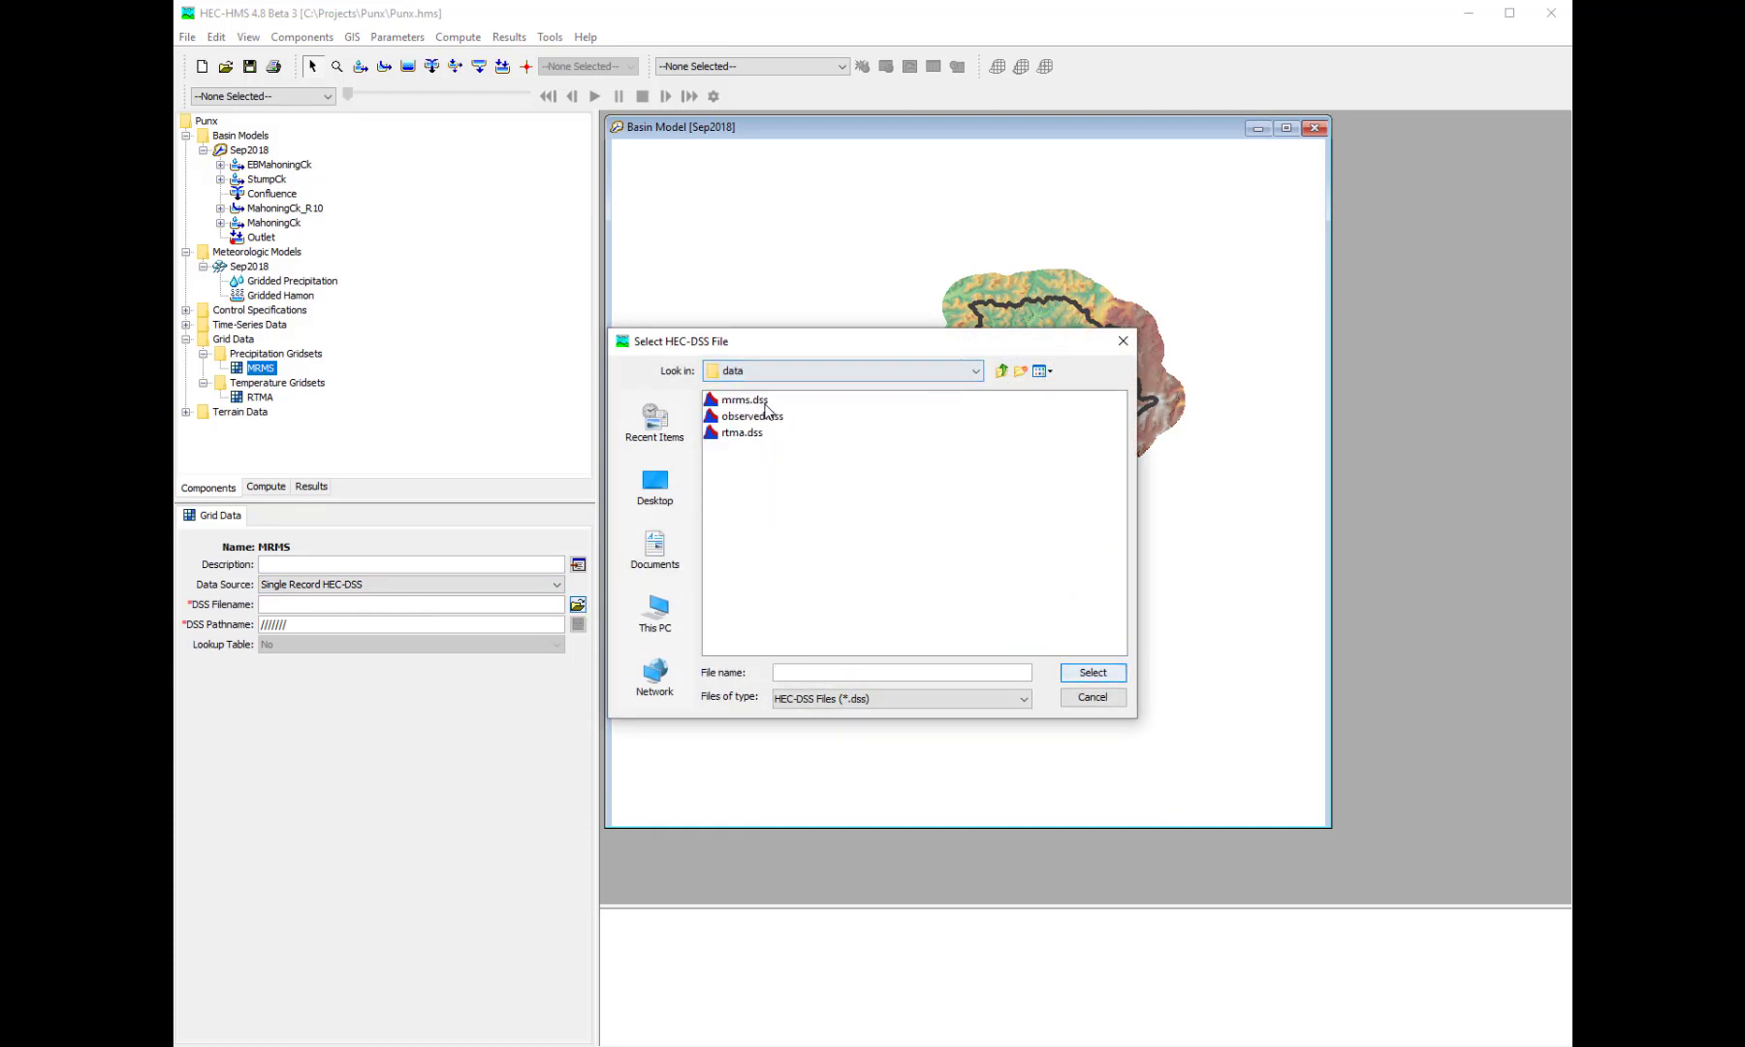
{"action": "double_click", "coordinate": [745, 400]}
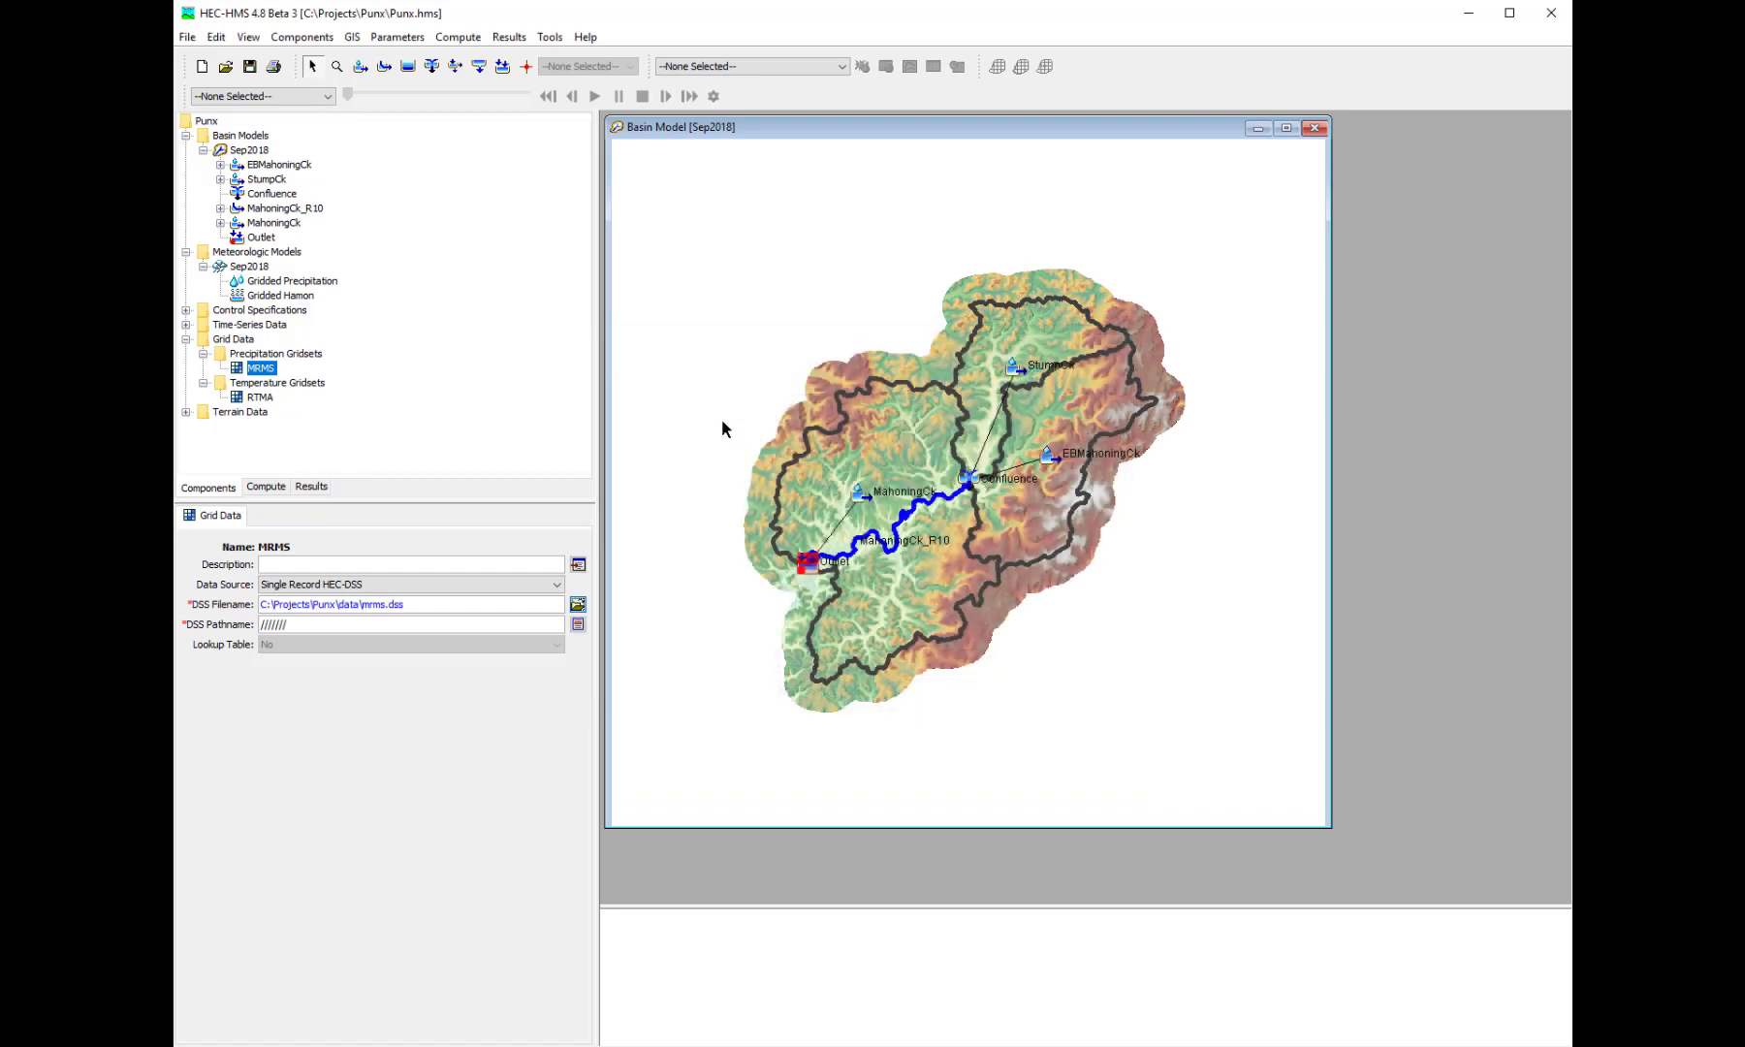
- Set the MRMS gridset's DSS pathname to the first record, ///PRECIPITATION/08SEP2018:2300/08SEP2018:2400//, and save the project
{"action": "left_click", "coordinate": [577, 626]}
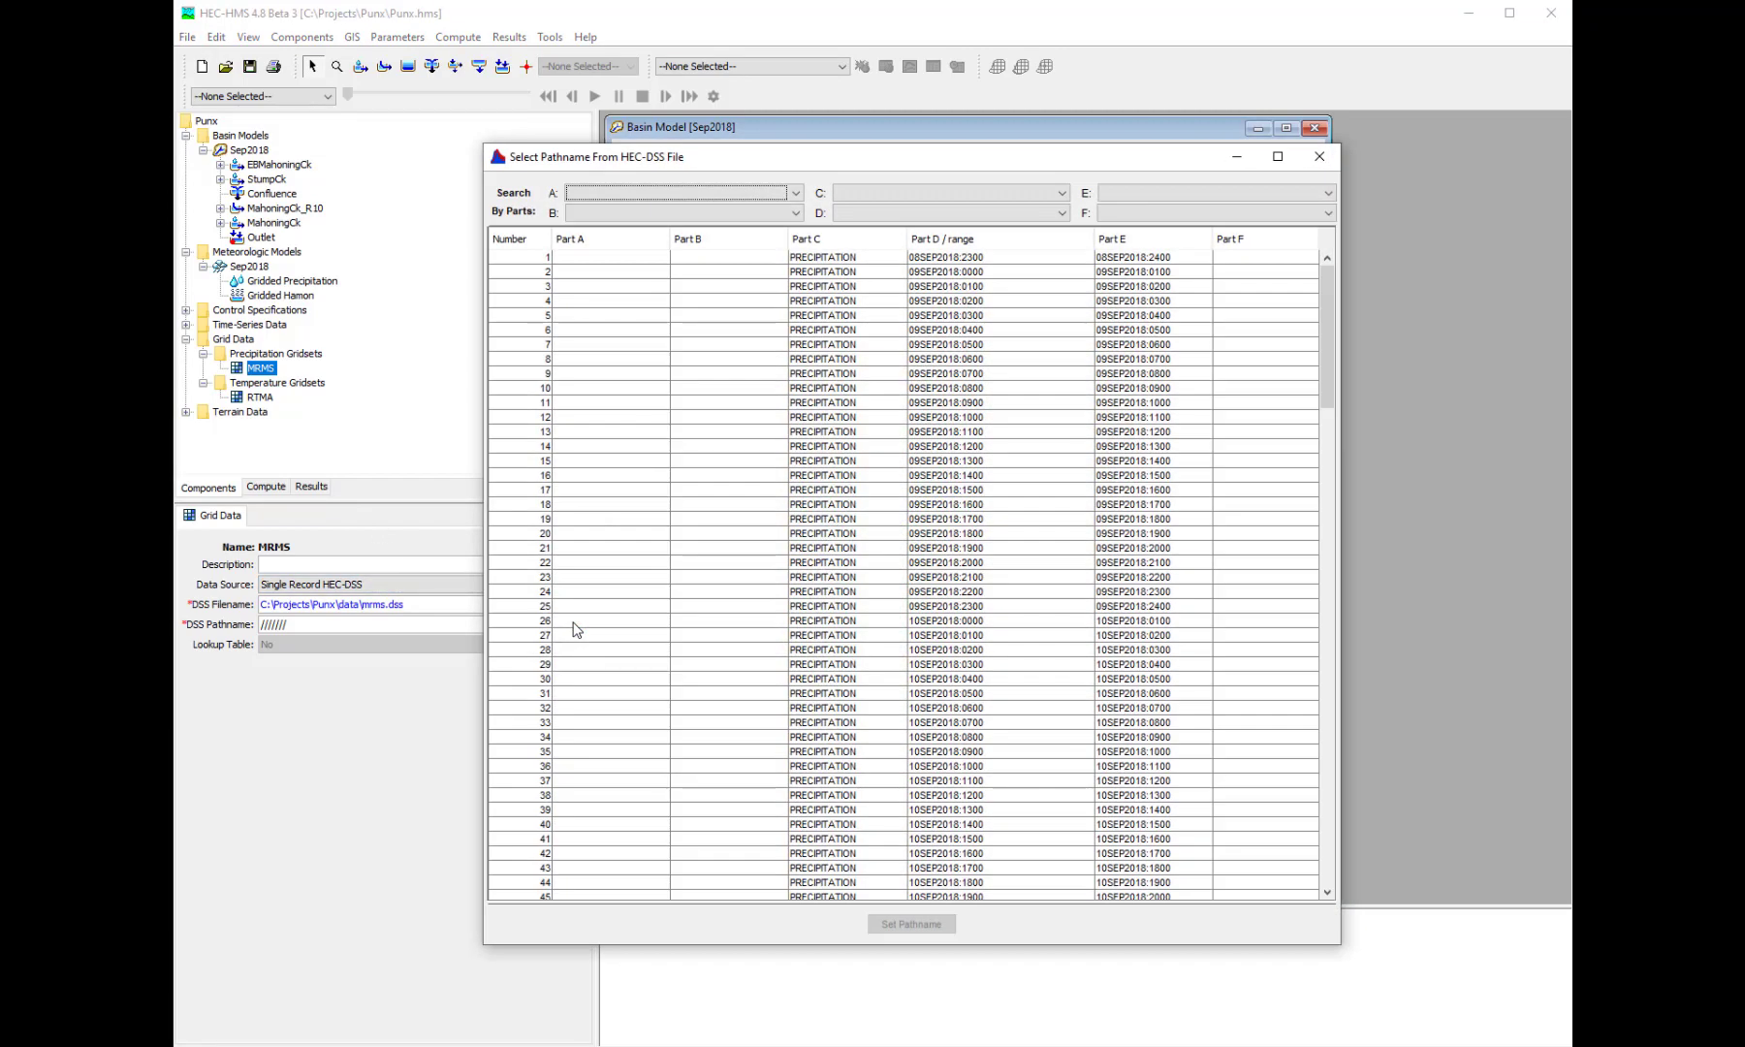
{"action": "double_click", "coordinate": [848, 266]}
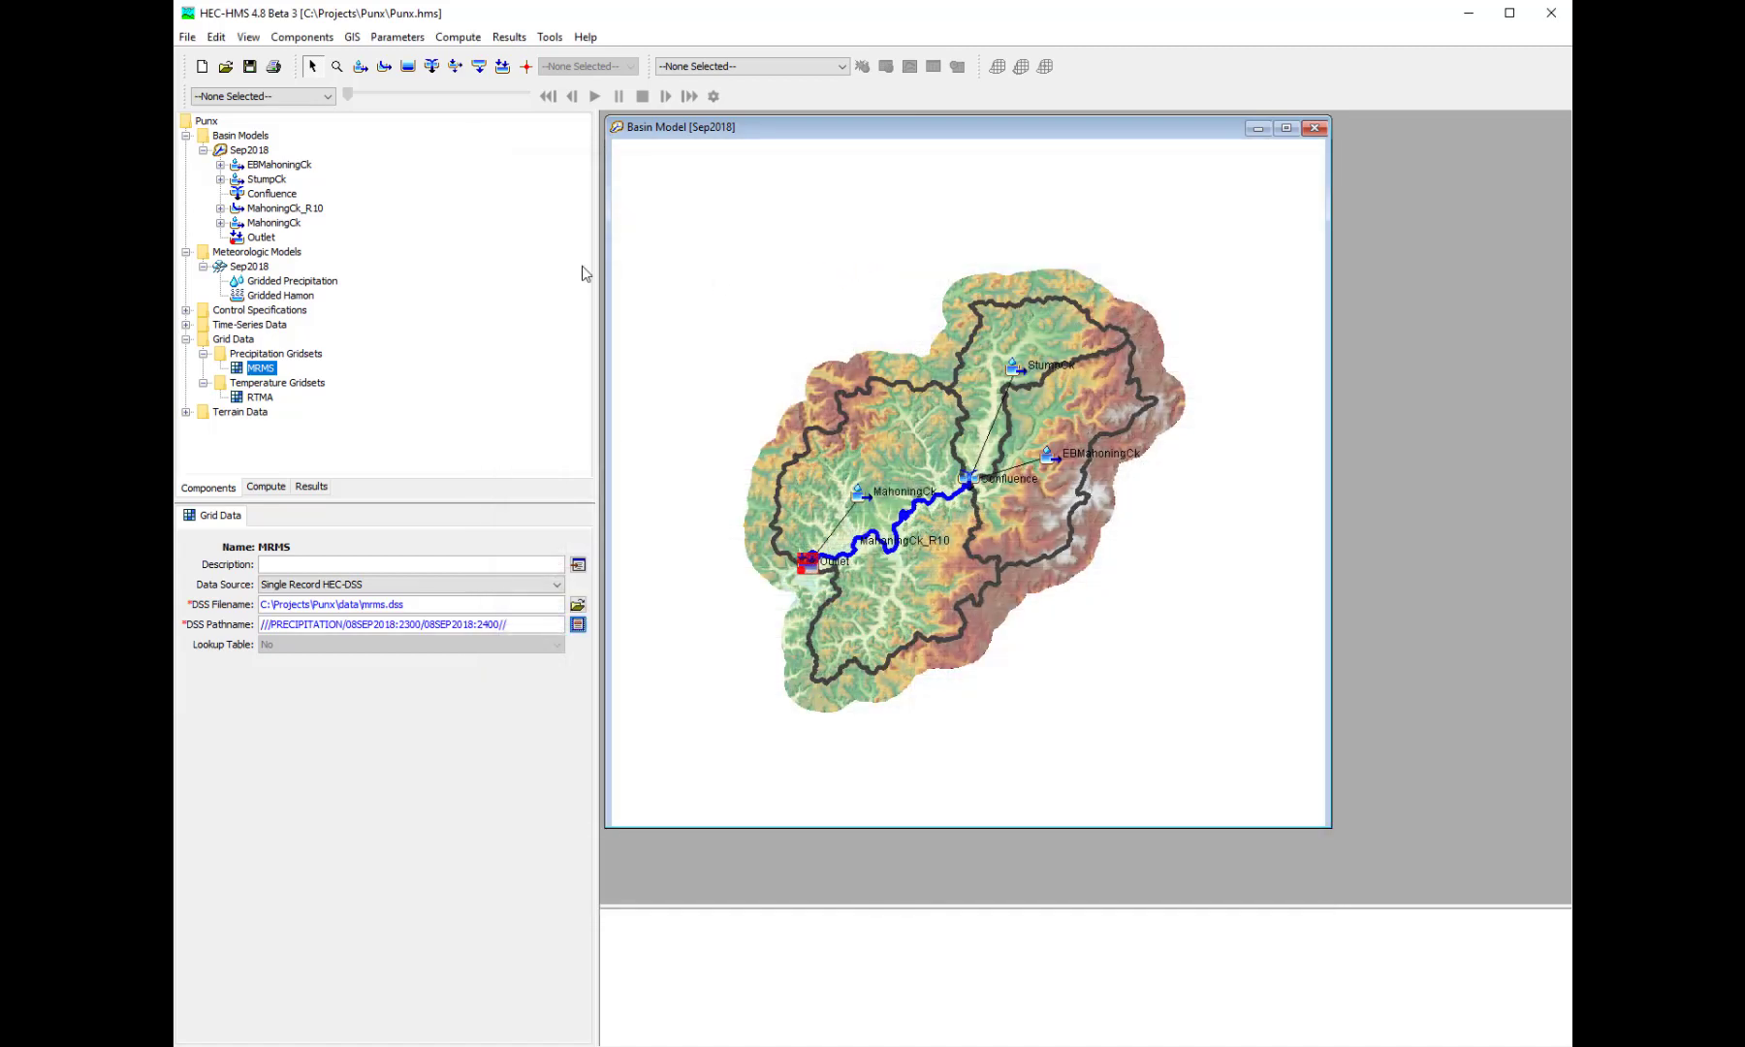
{"action": "left_click", "coordinate": [250, 68]}
- Link the RTMA temperature gridset to C:\Projects\Punx\data\rtma.dss with the first pathname, ///TEMPERATURE/08SEP2018:2400///
{"action": "left_click", "coordinate": [259, 399]}
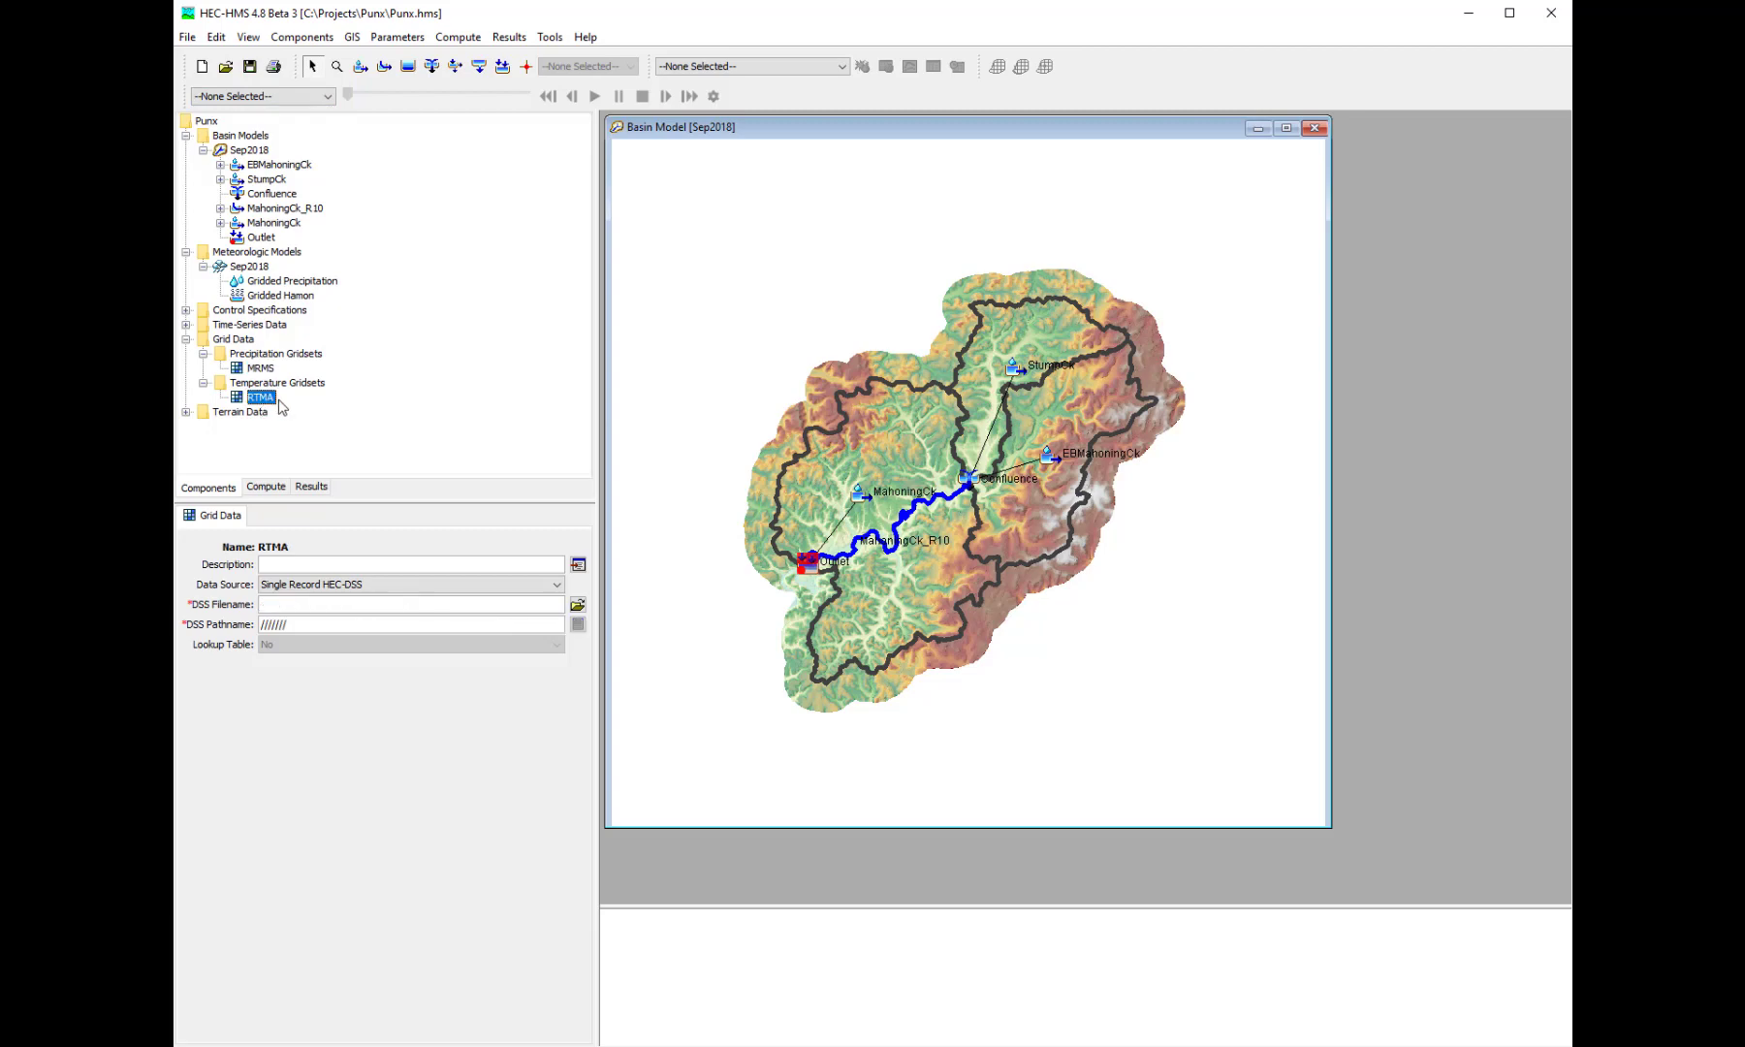
{"action": "left_click", "coordinate": [577, 606]}
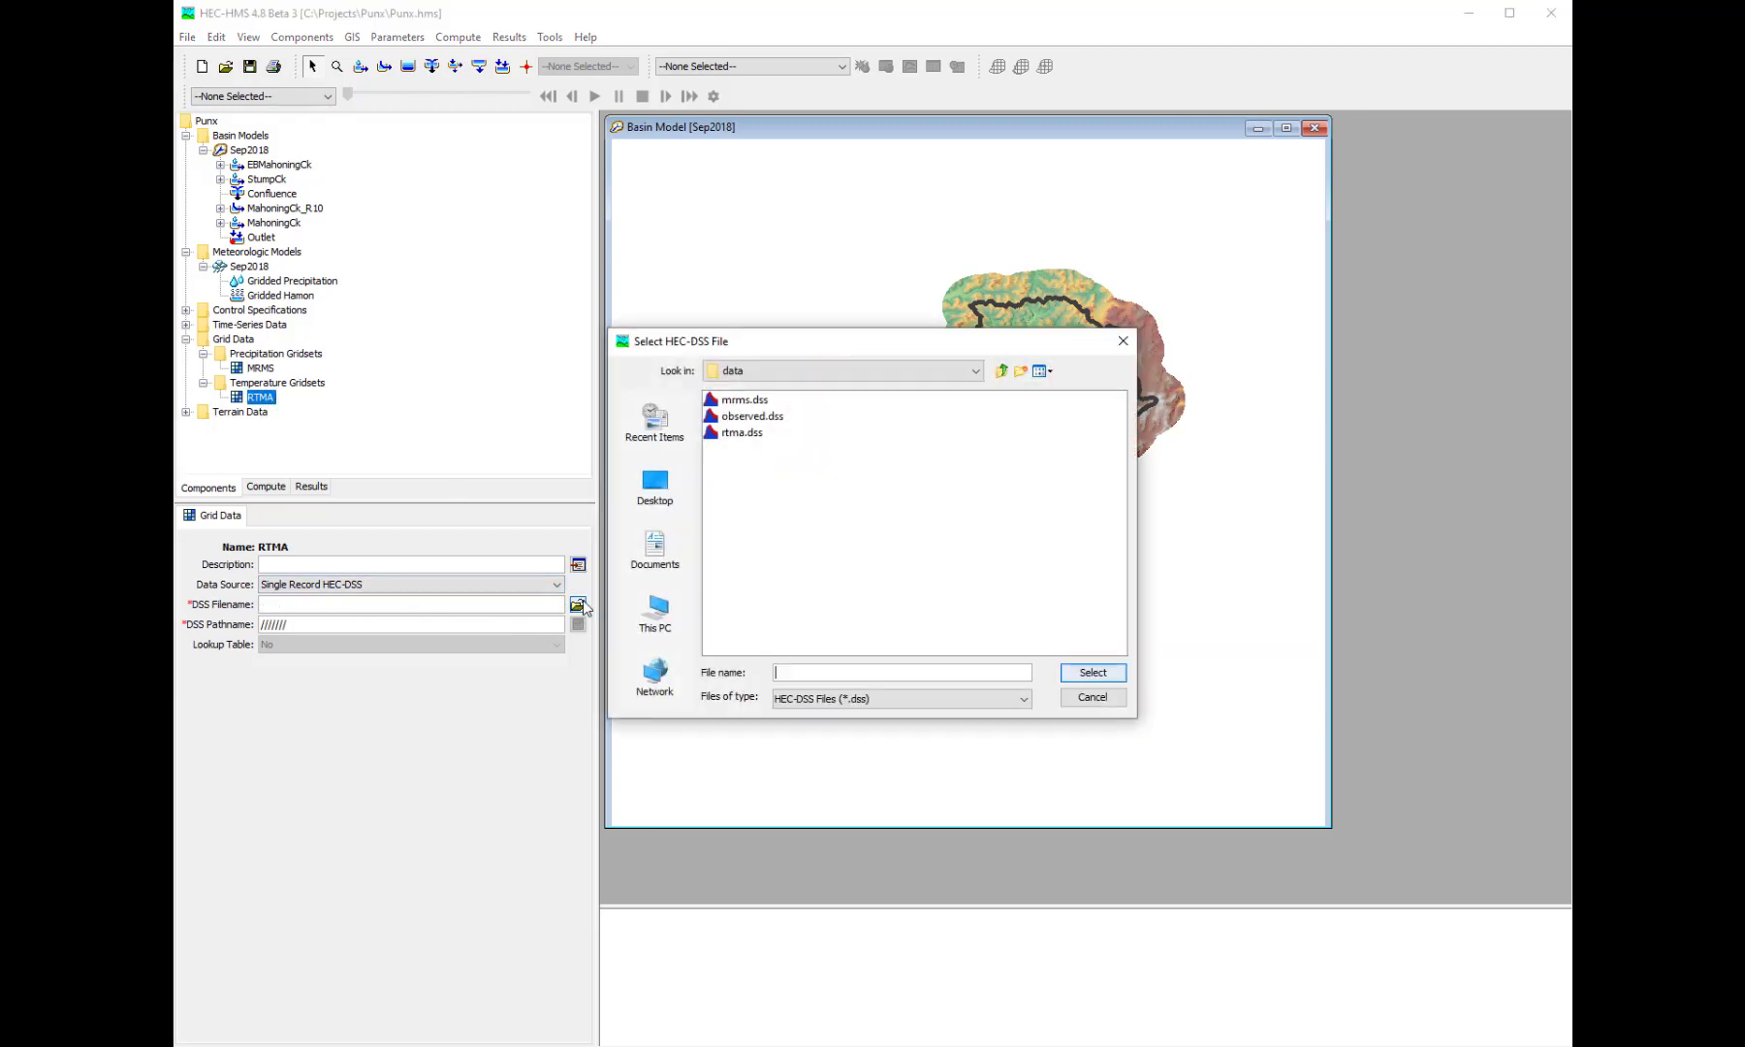
{"action": "double_click", "coordinate": [764, 440]}
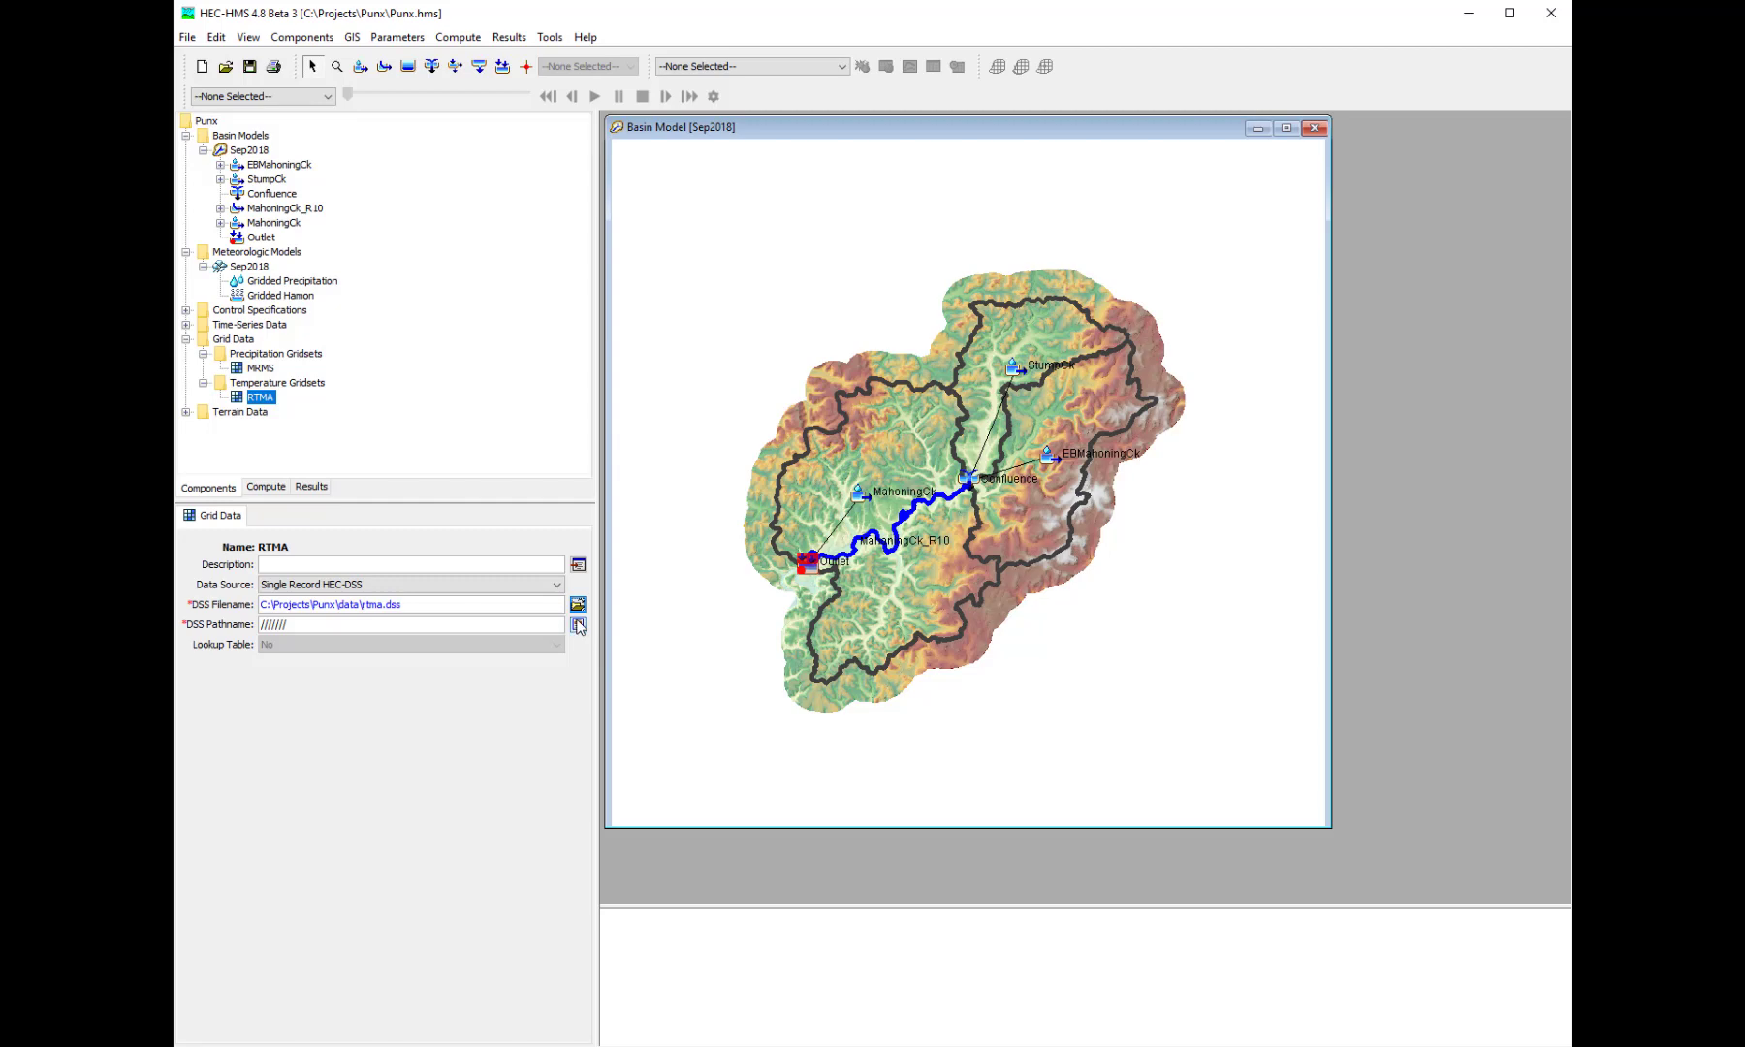
{"action": "left_click", "coordinate": [578, 625]}
{"action": "left_click", "coordinate": [759, 265]}
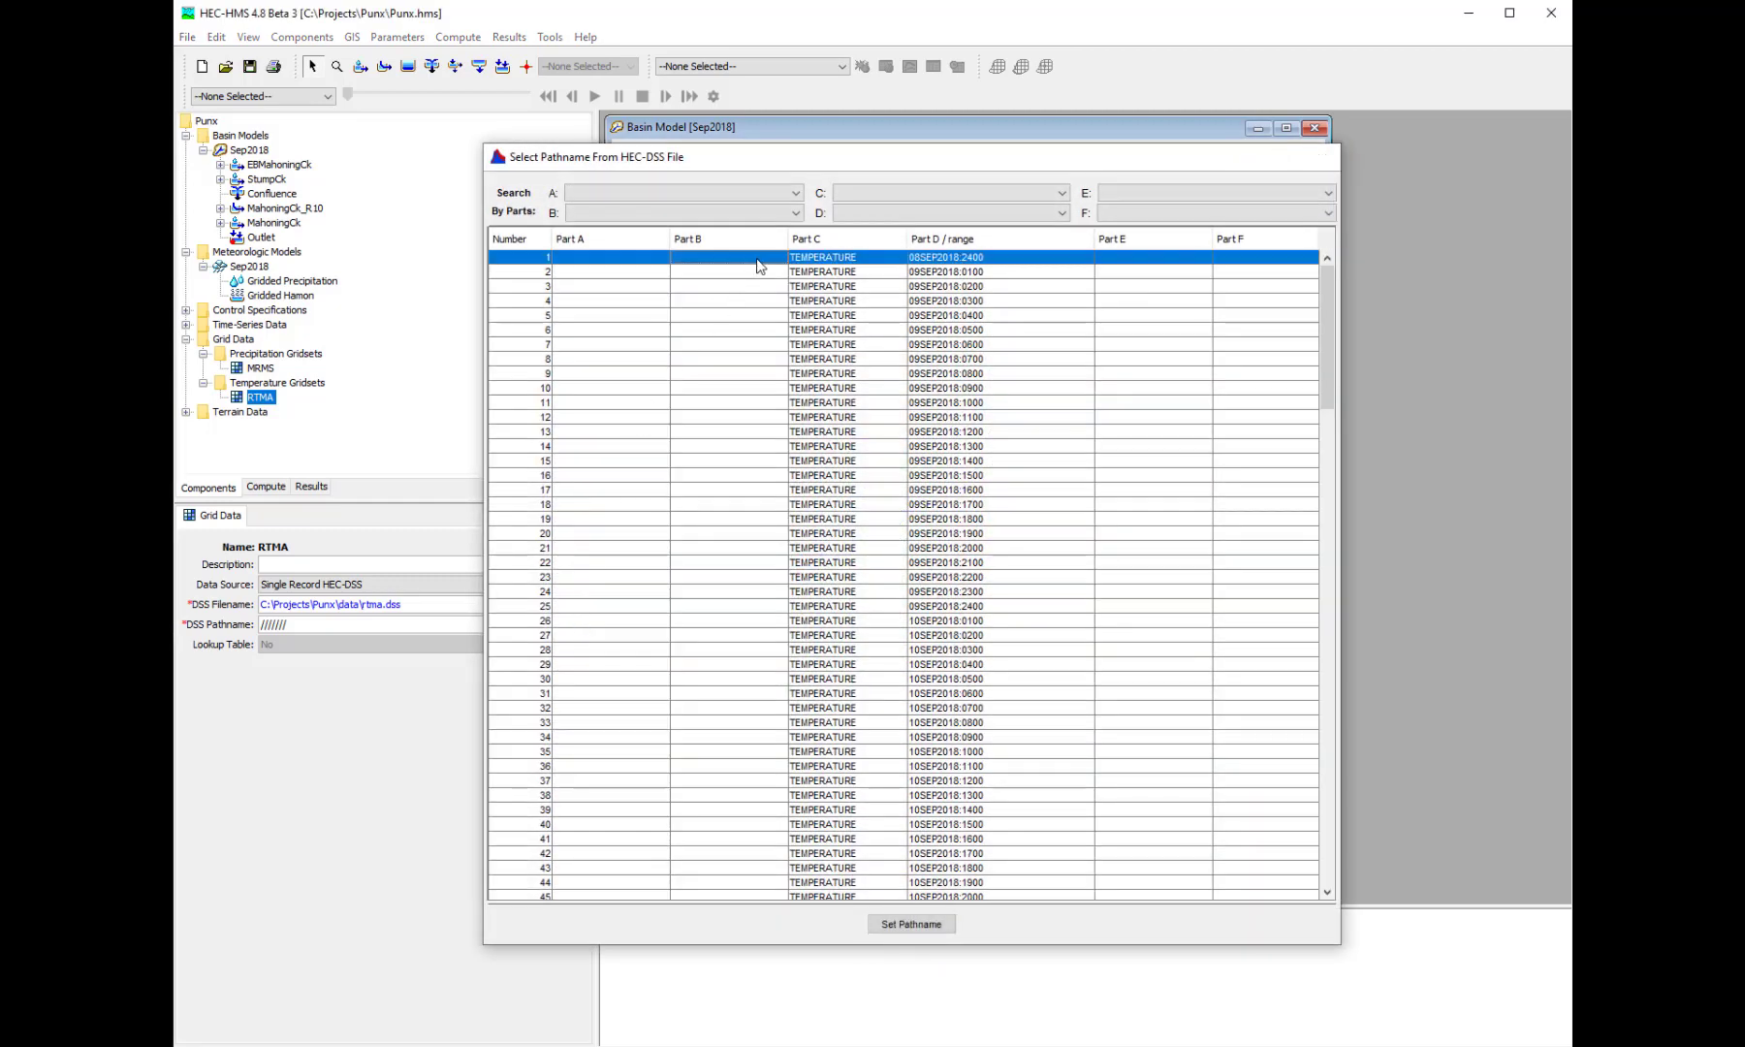
{"action": "double_click", "coordinate": [759, 265]}
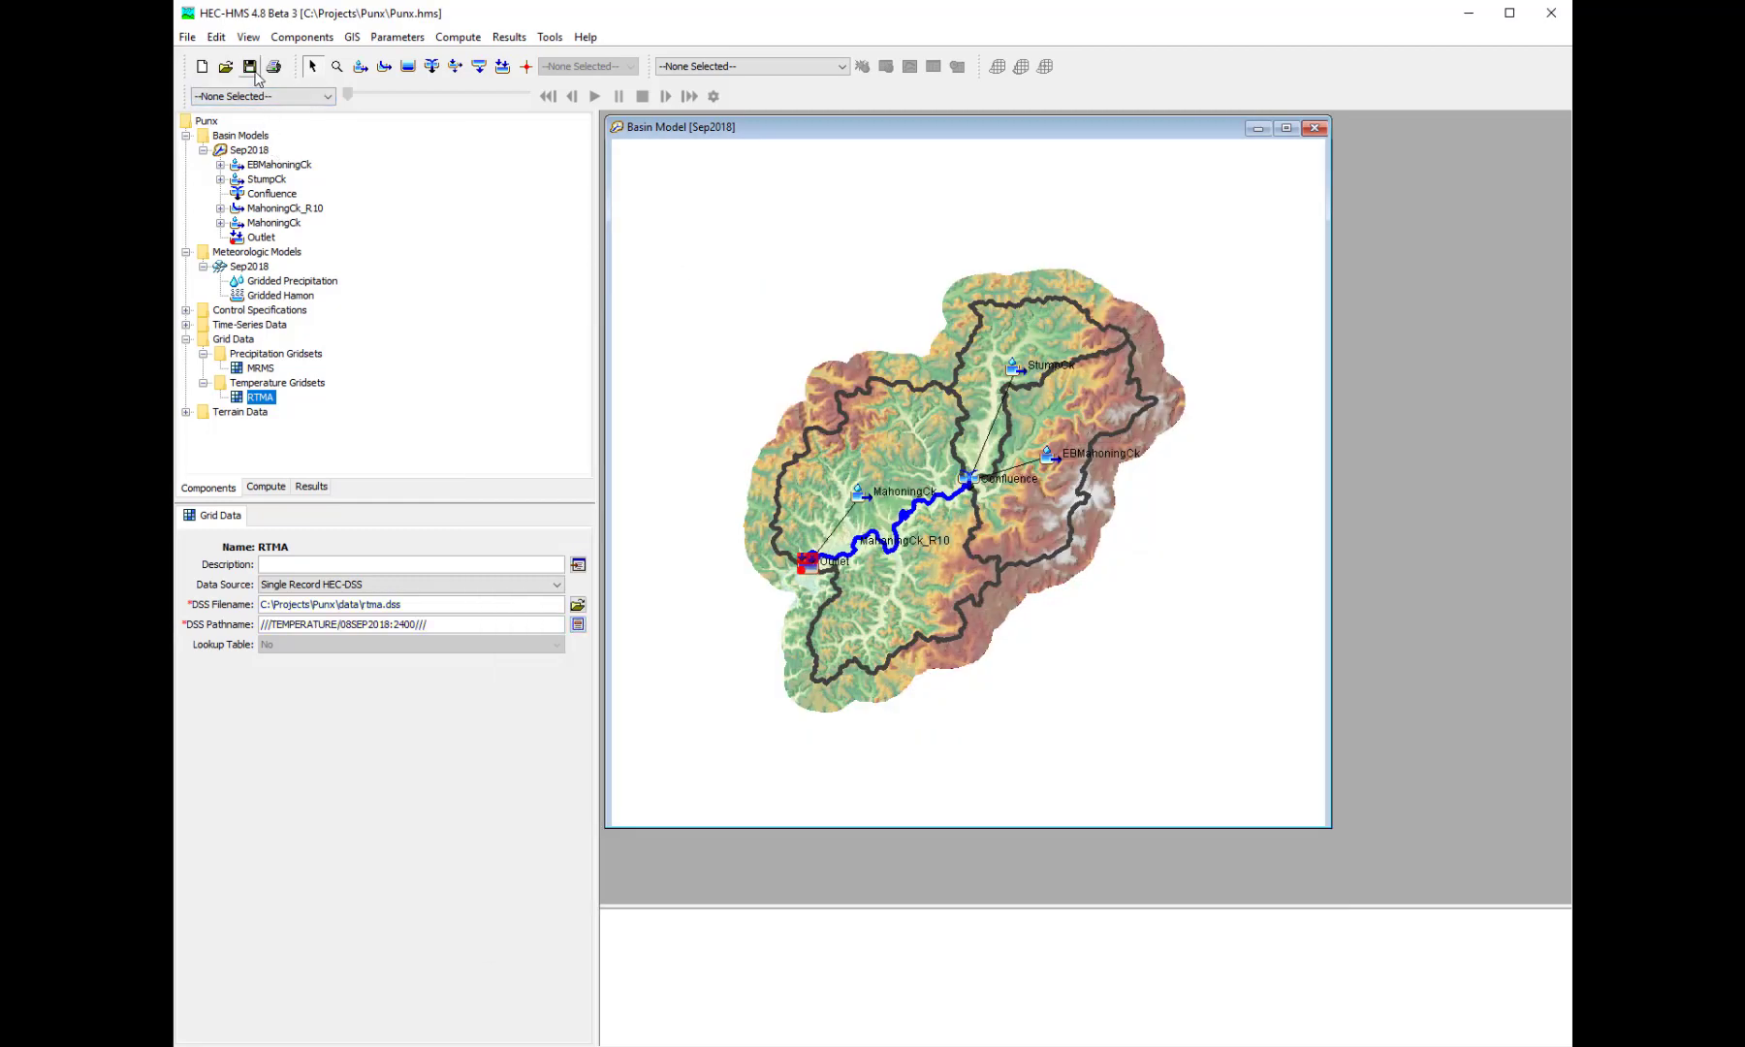
- Collapse both gridset folders, assign the MRMS grid to the Sep2018 meteorologic model's Gridded Precipitation, and save the project
{"action": "left_click", "coordinate": [203, 353]}
{"action": "left_click", "coordinate": [203, 368]}
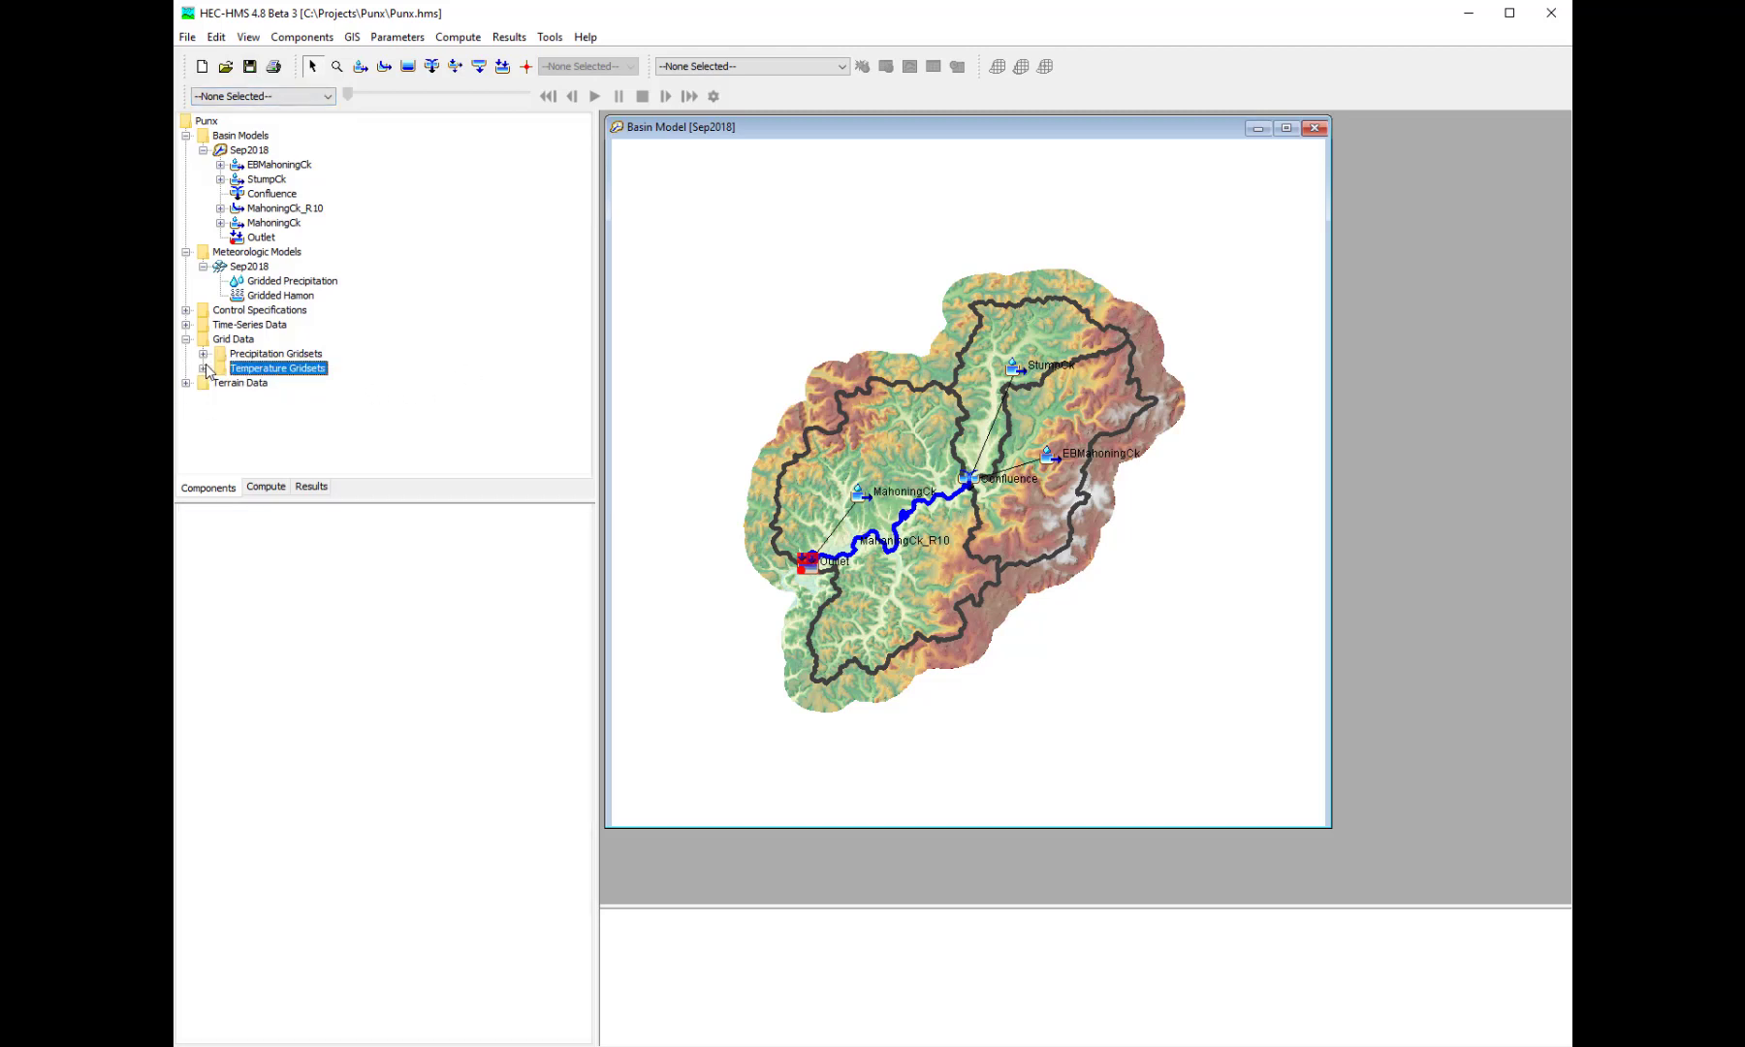
{"action": "left_click", "coordinate": [281, 282]}
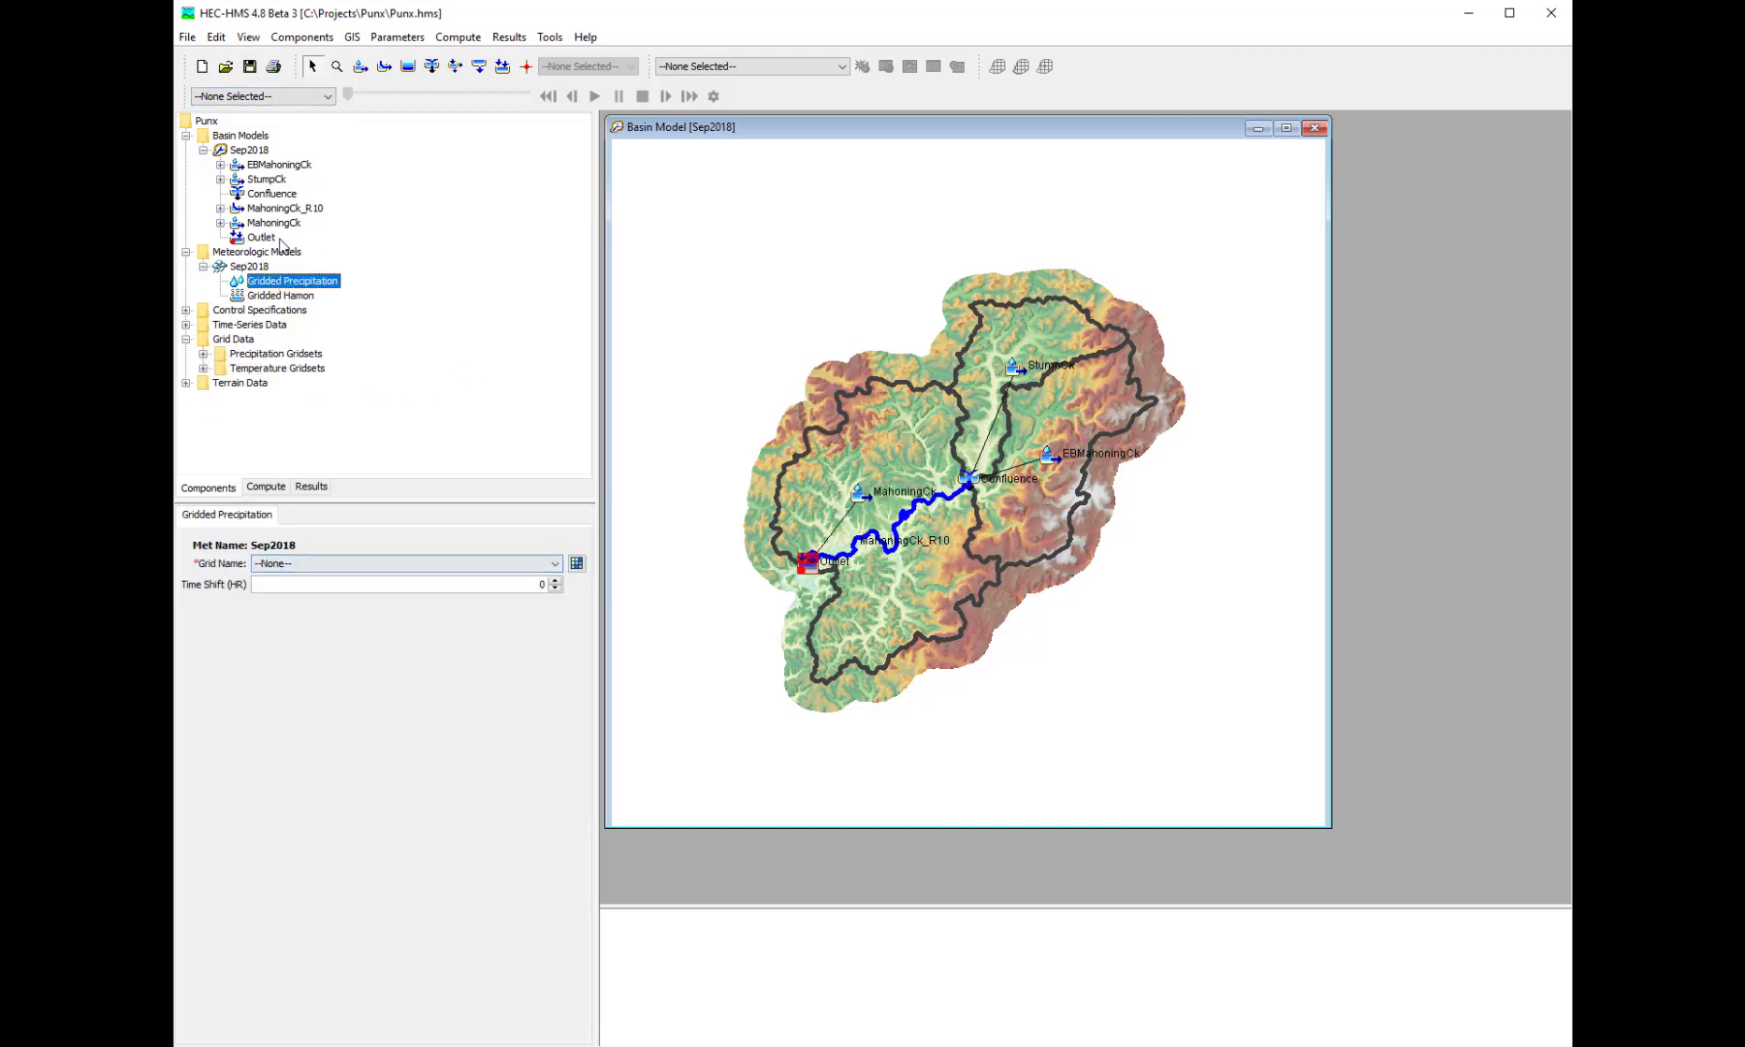
{"action": "left_click", "coordinate": [374, 564]}
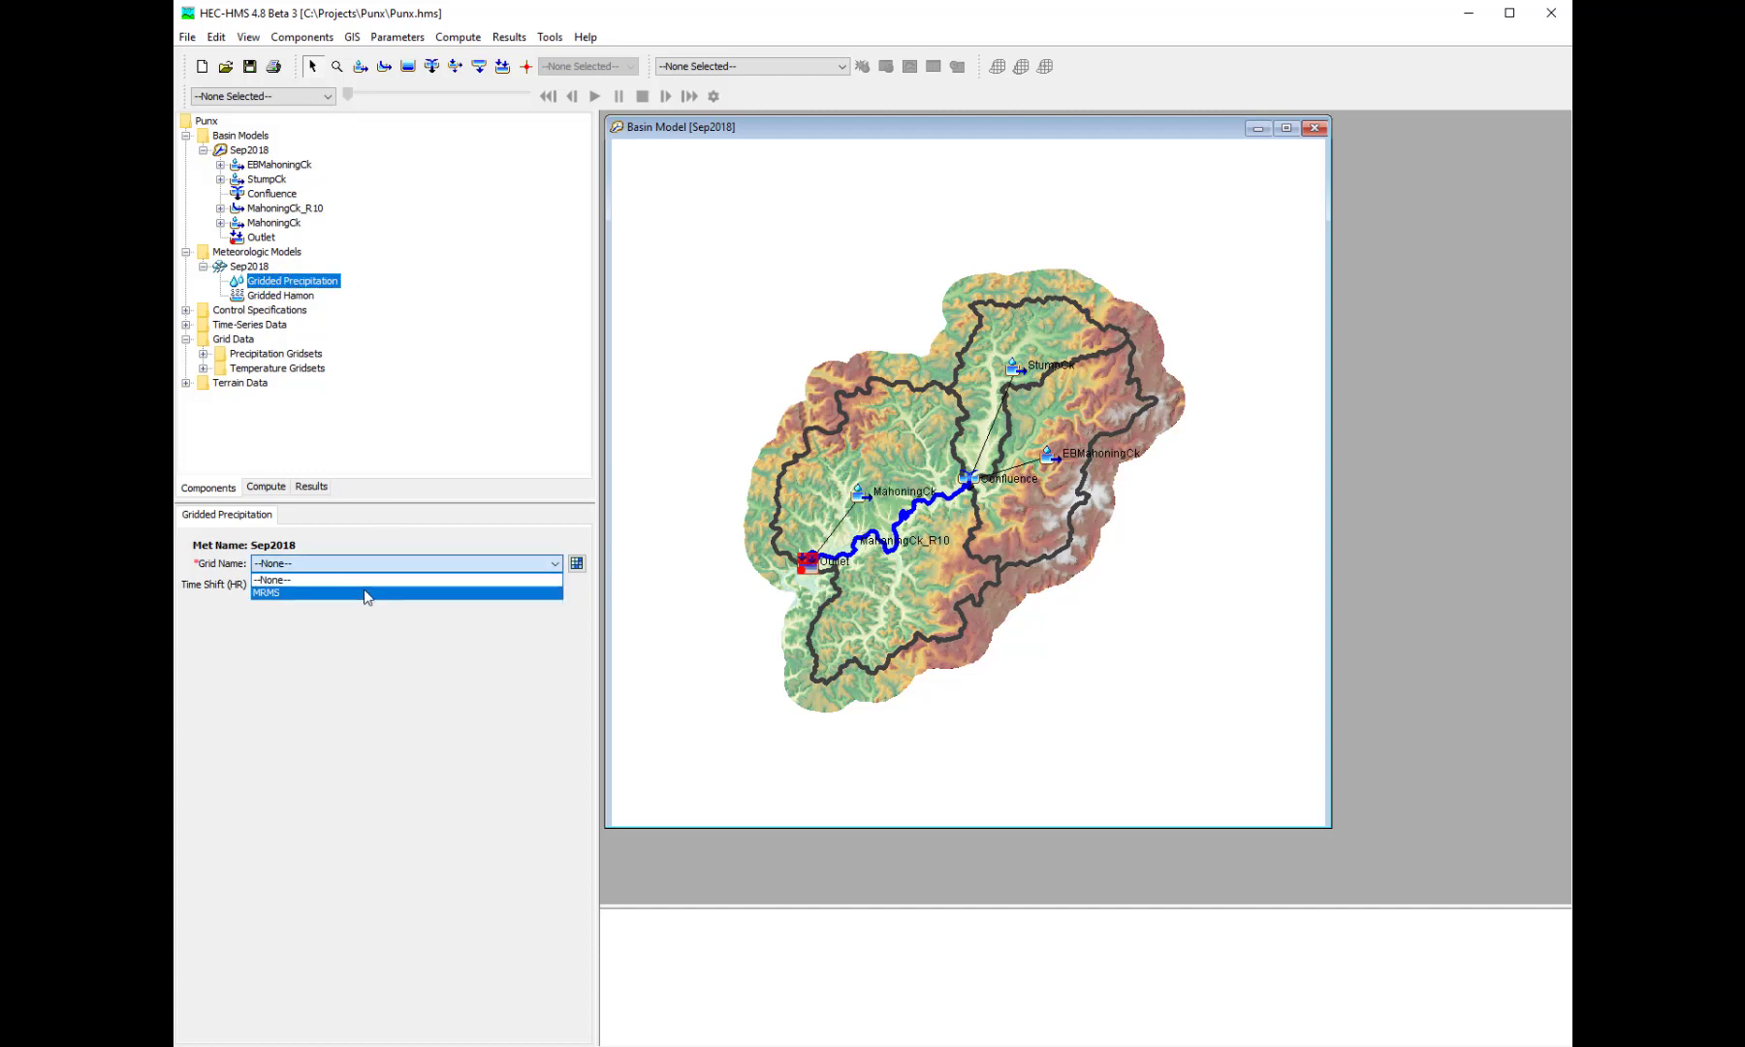
{"action": "left_click", "coordinate": [366, 593]}
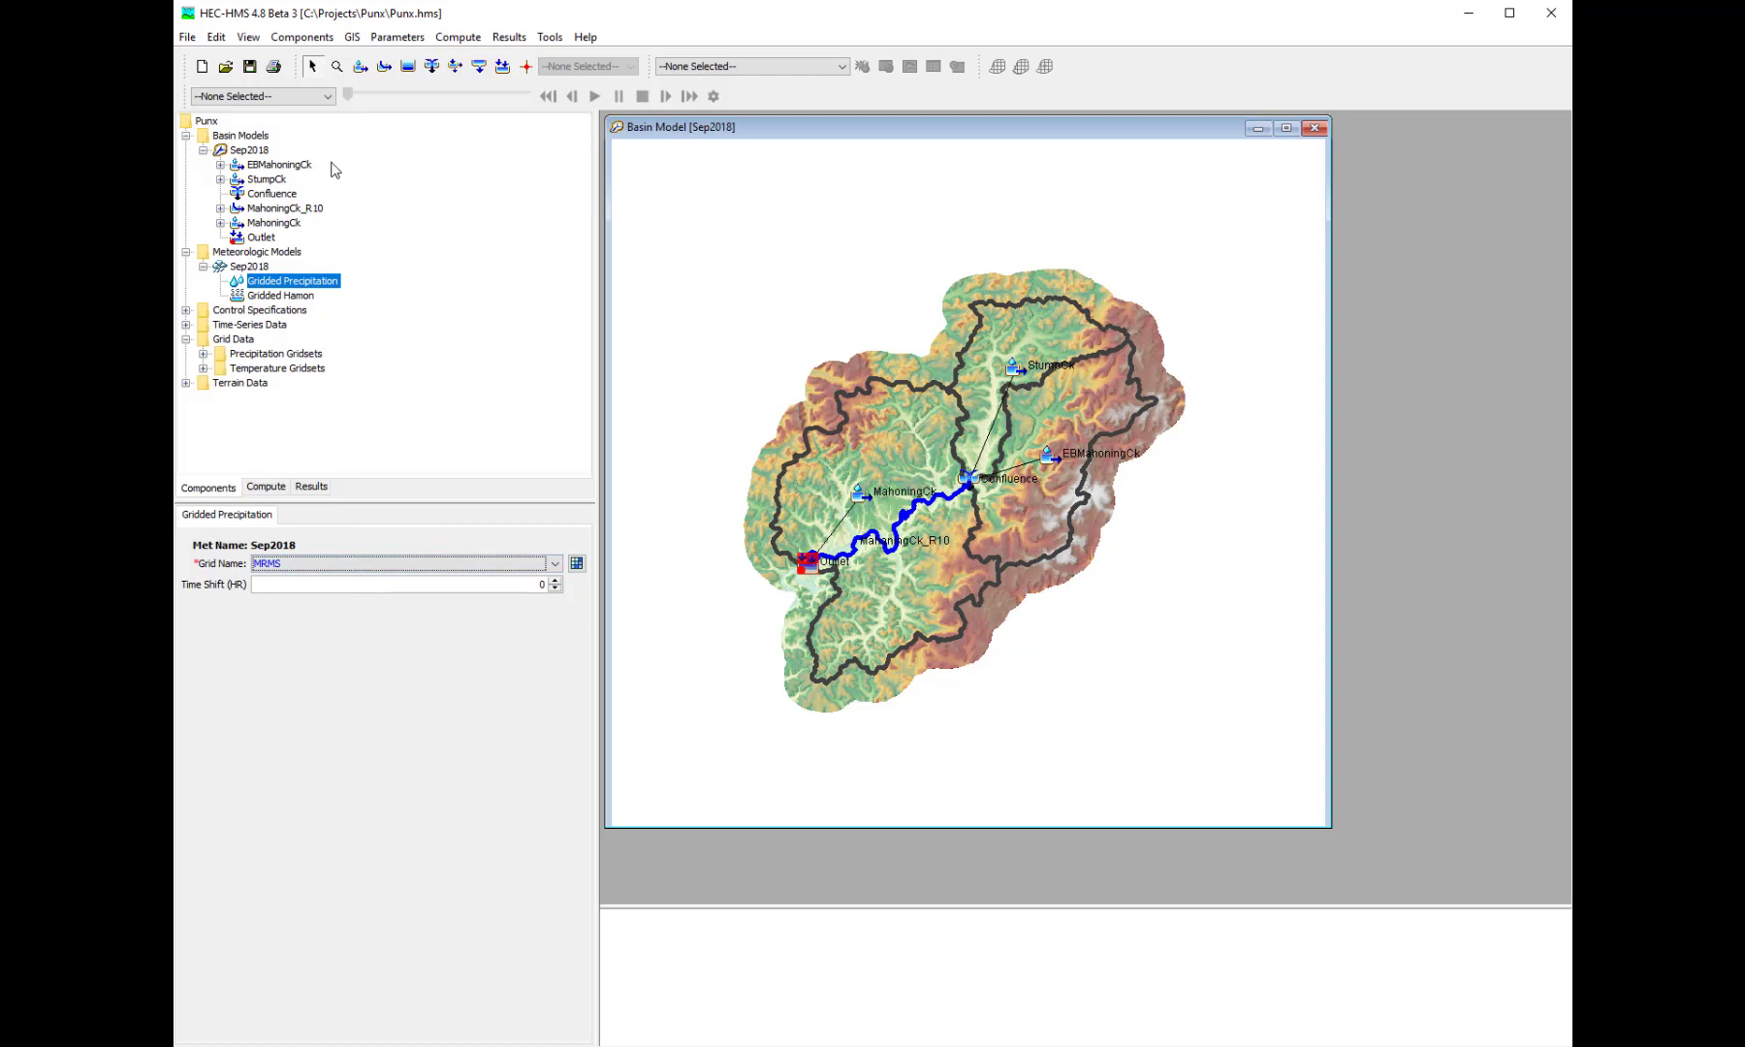
{"action": "left_click", "coordinate": [250, 68]}
- Set the Sep2018 Gridded Hamon method's temperature grid to RTMA and save the project
{"action": "left_click", "coordinate": [283, 296]}
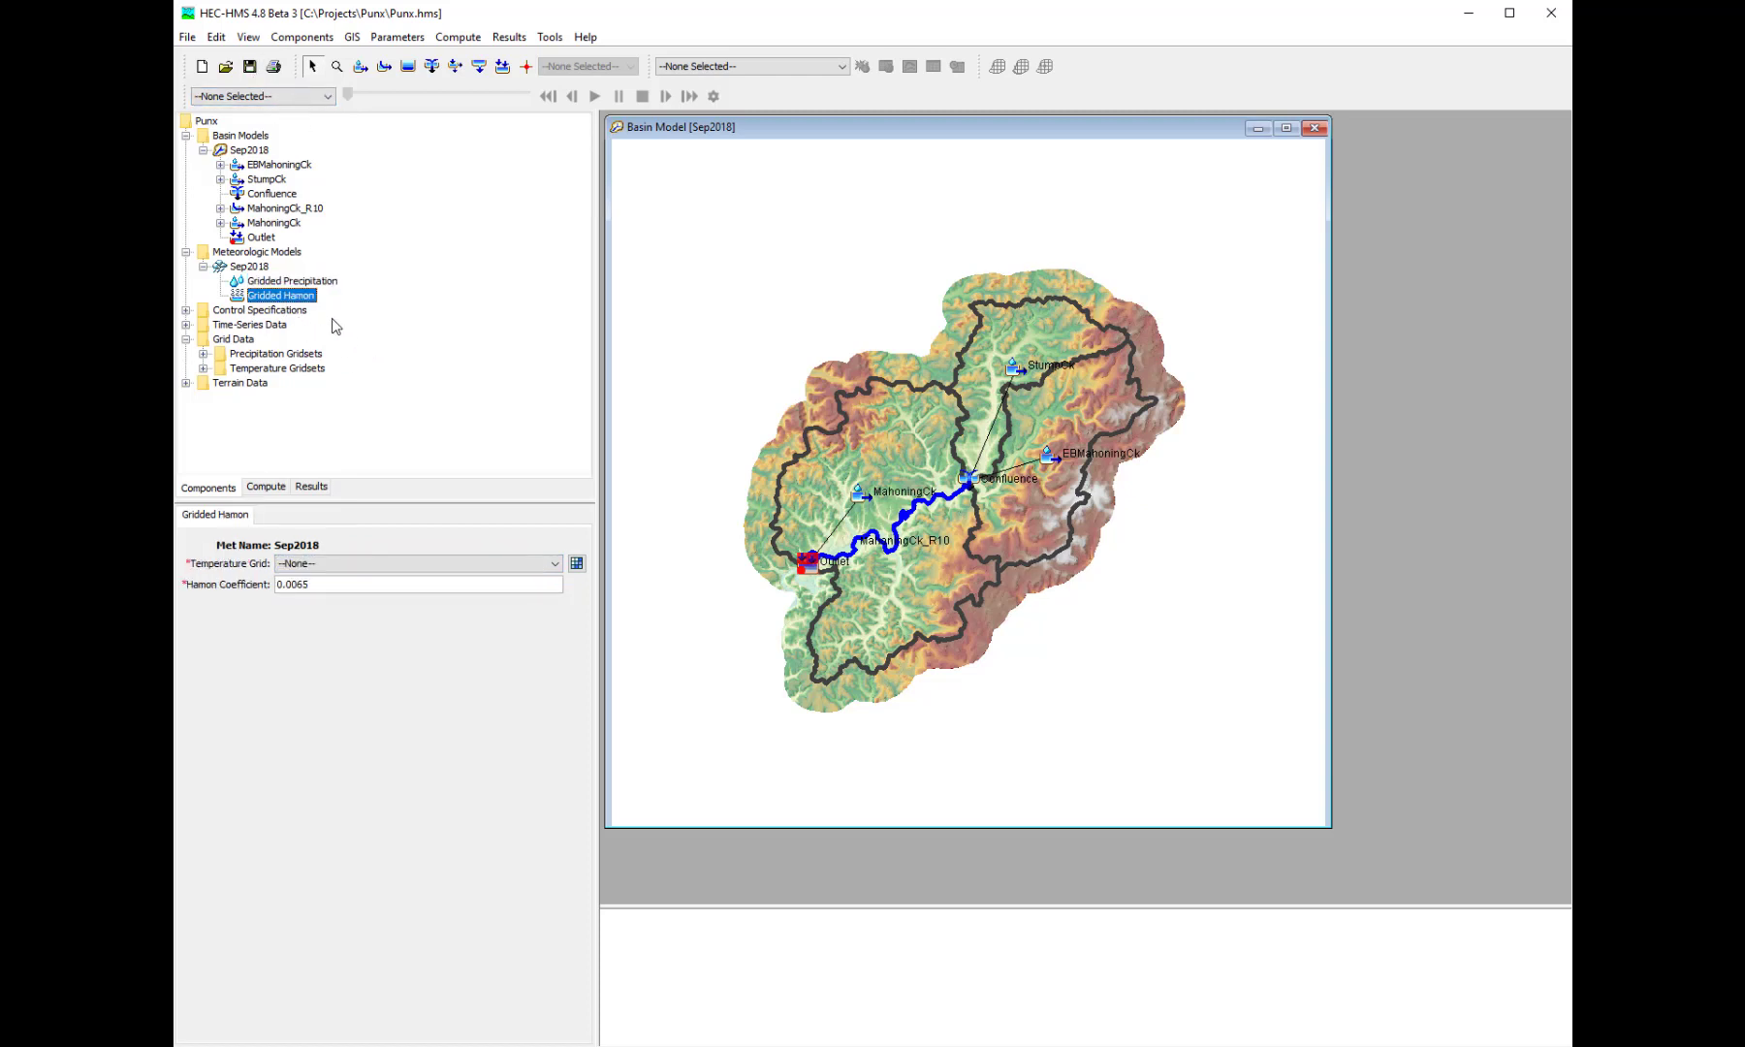
{"action": "left_click", "coordinate": [335, 564]}
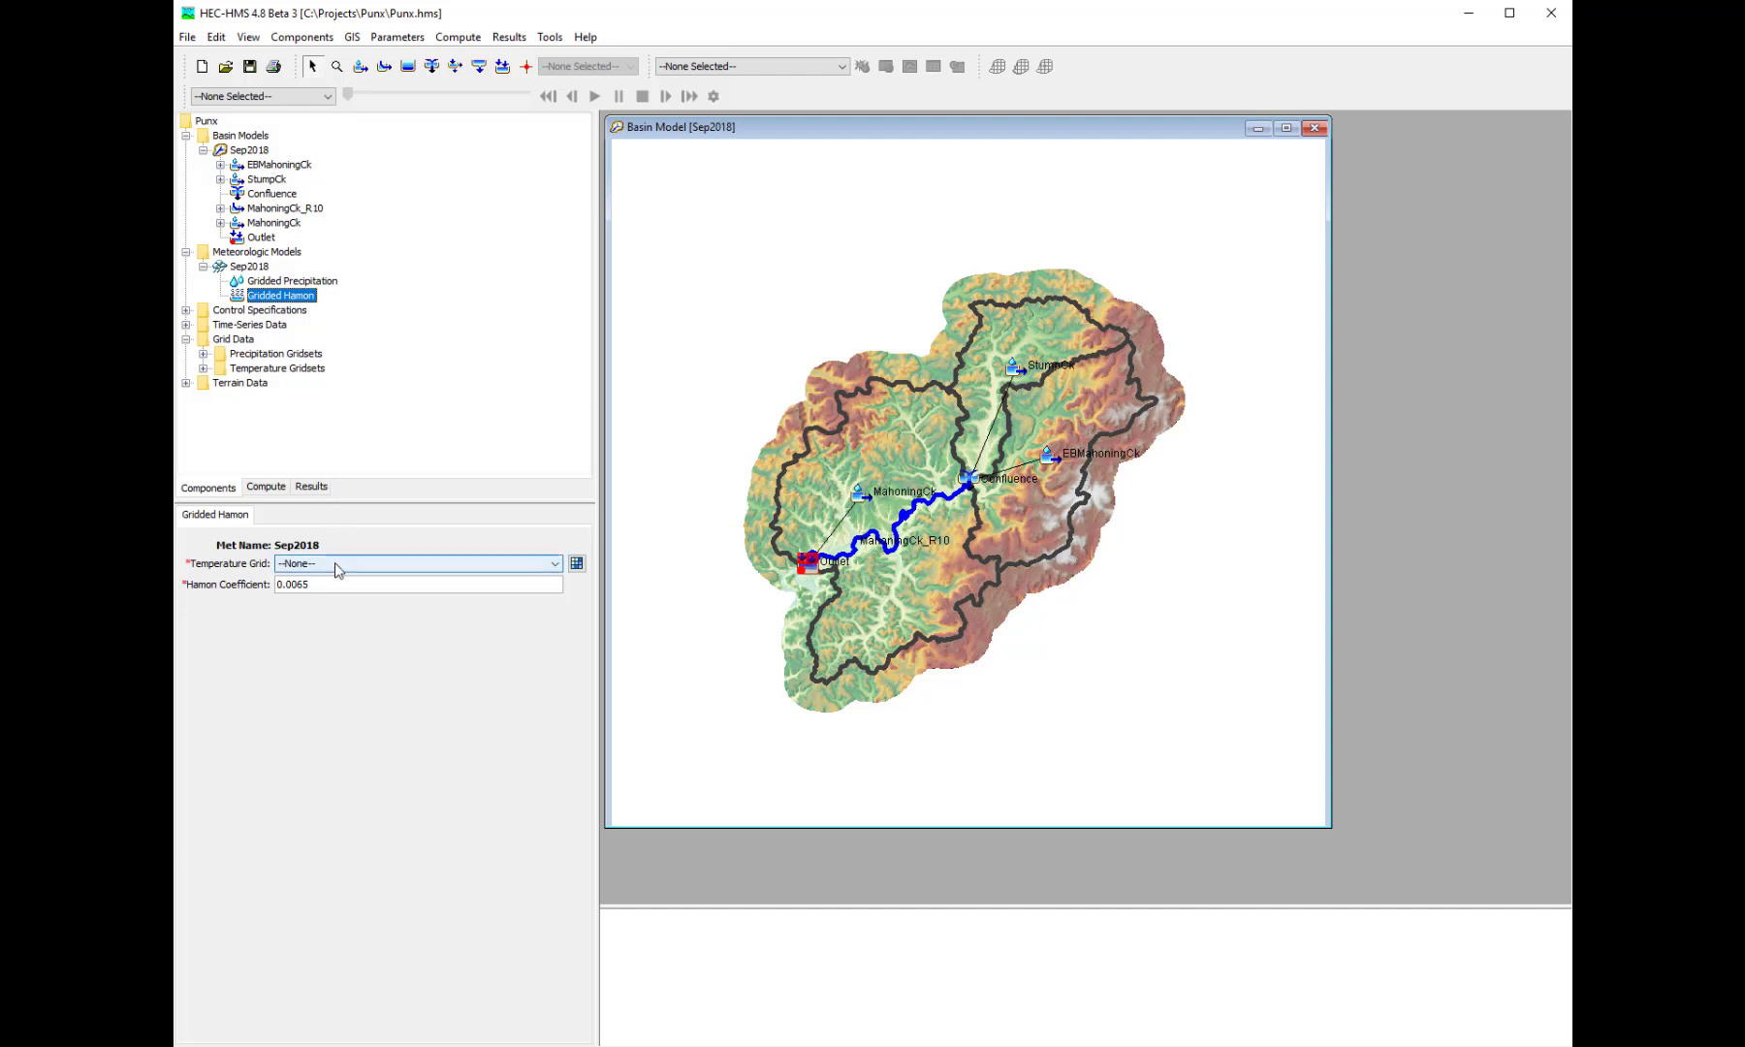
{"action": "left_click", "coordinate": [333, 593]}
{"action": "left_click", "coordinate": [250, 73]}
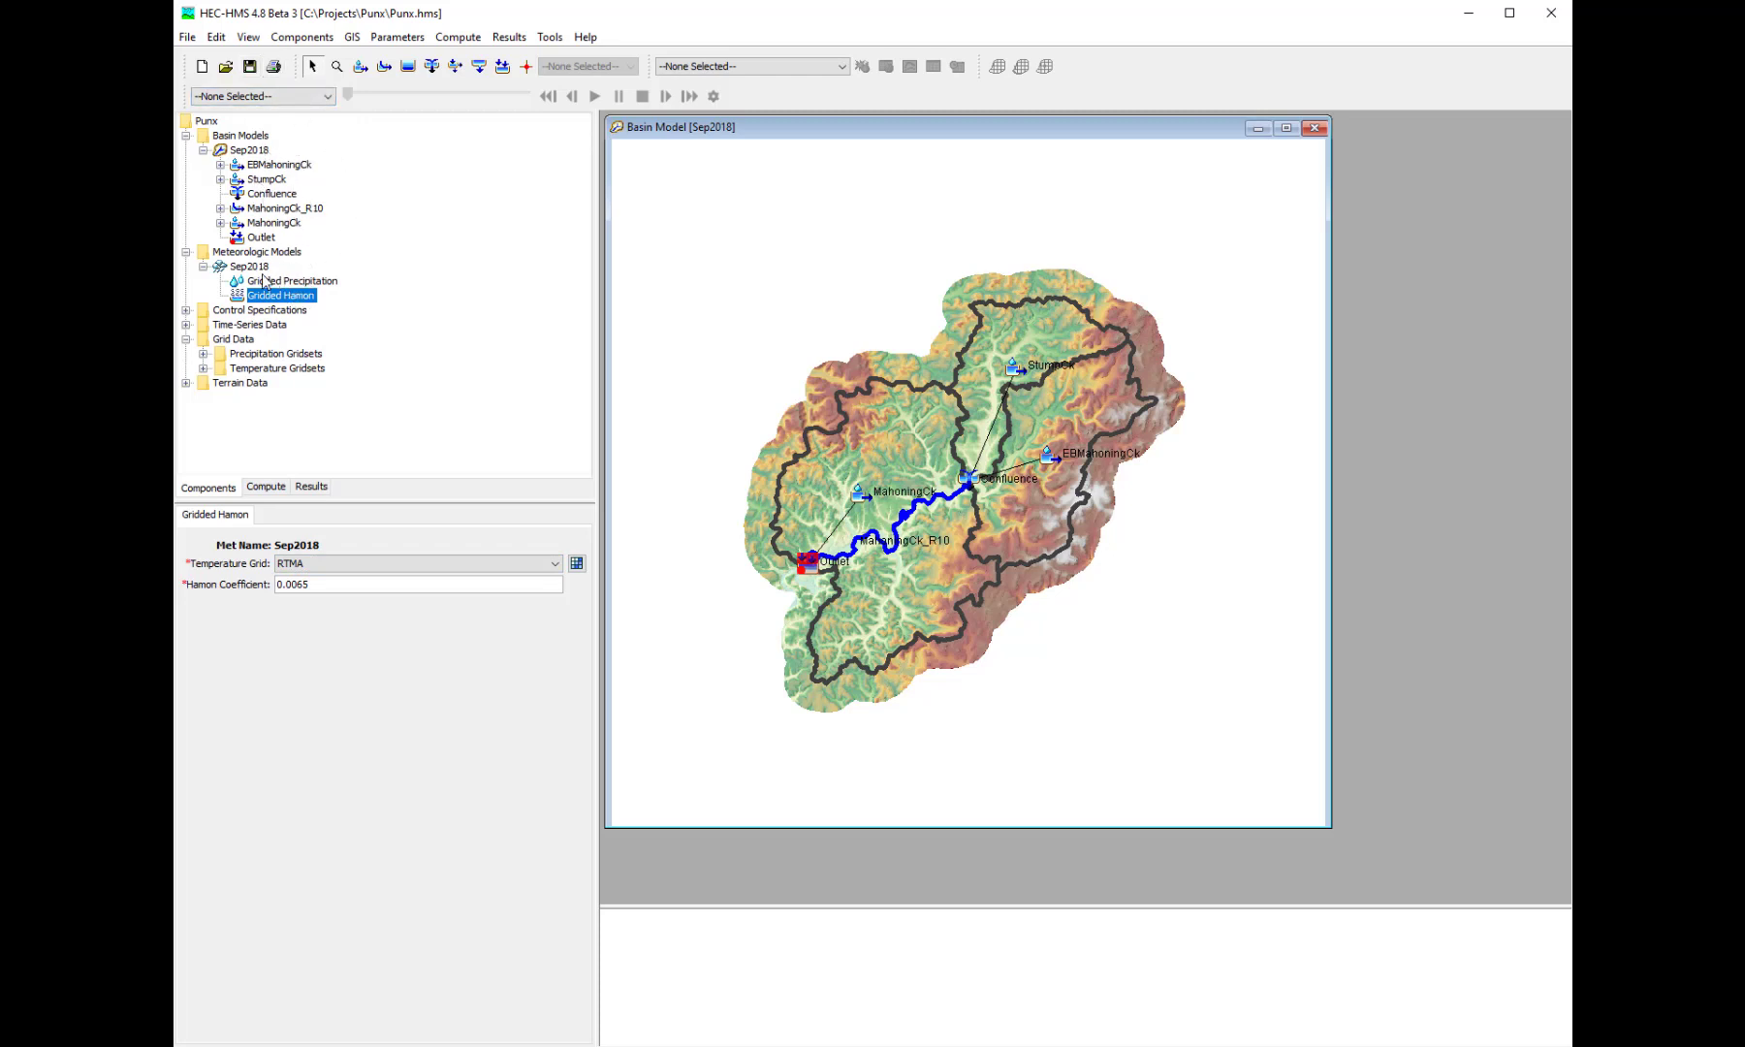
- Select the Sep2018 simulation run, compute it, and dismiss the finished progress dialog
{"action": "left_click", "coordinate": [770, 66]}
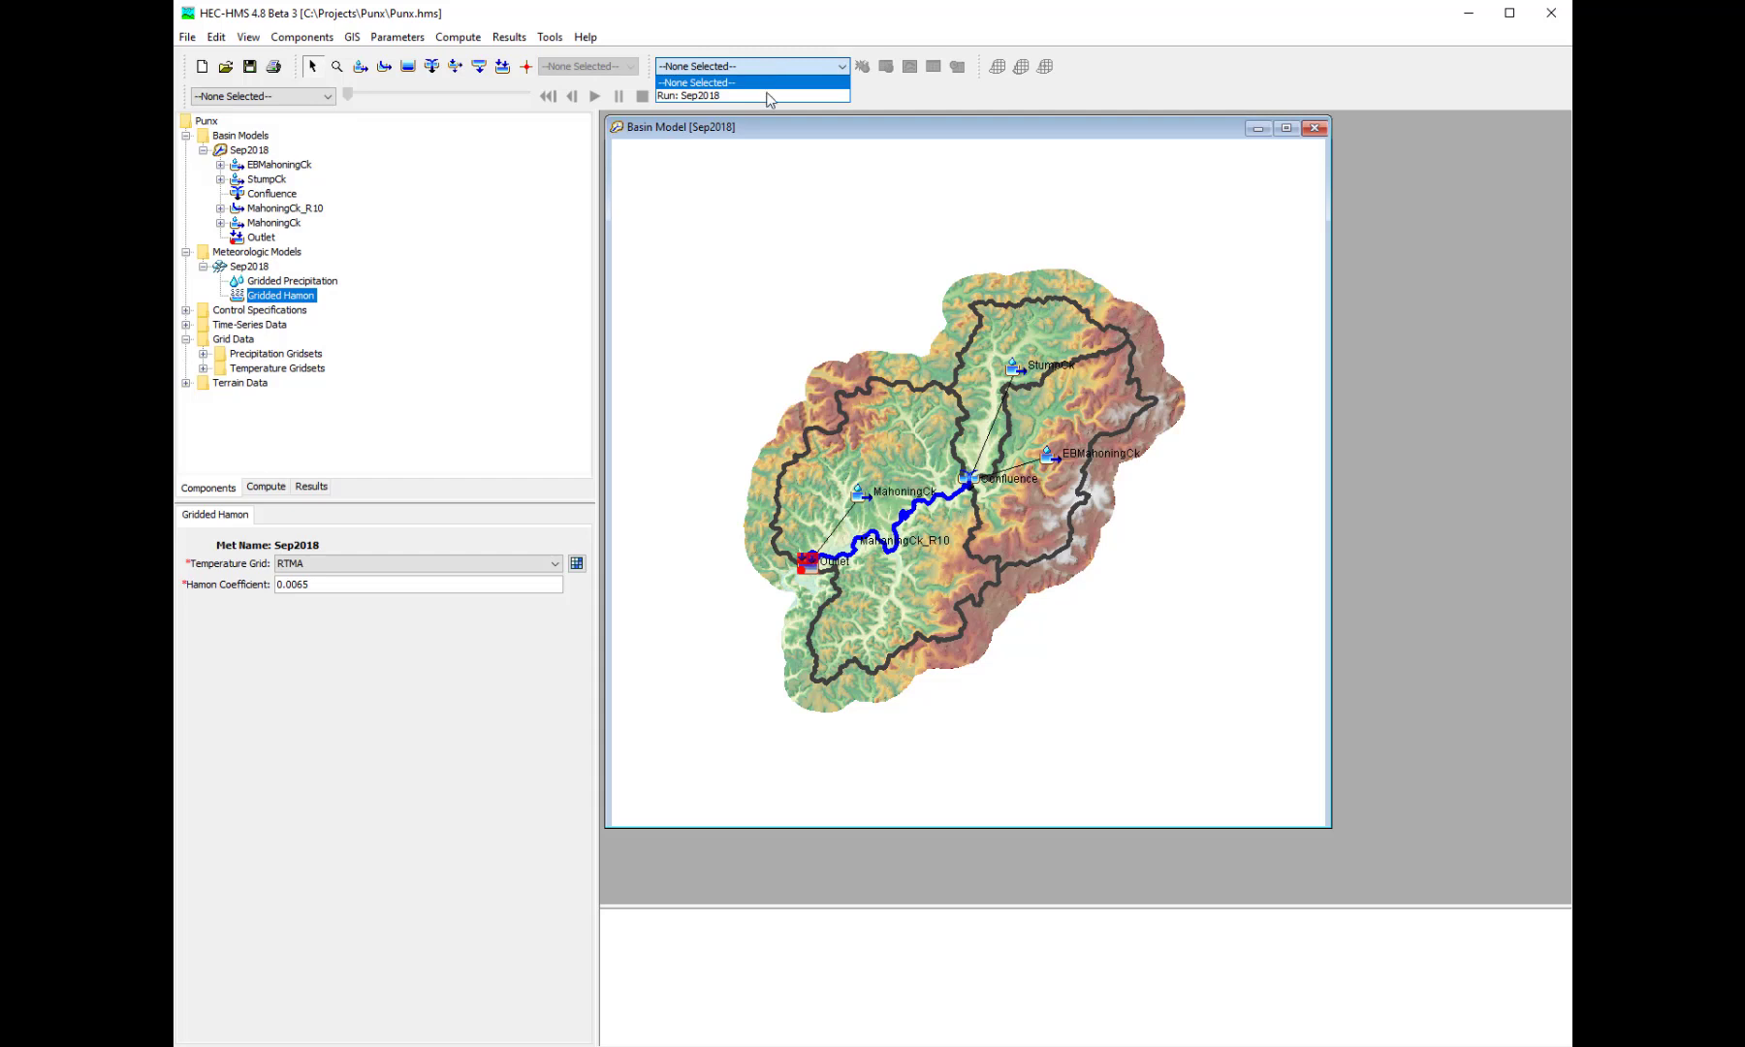
{"action": "left_click", "coordinate": [737, 95]}
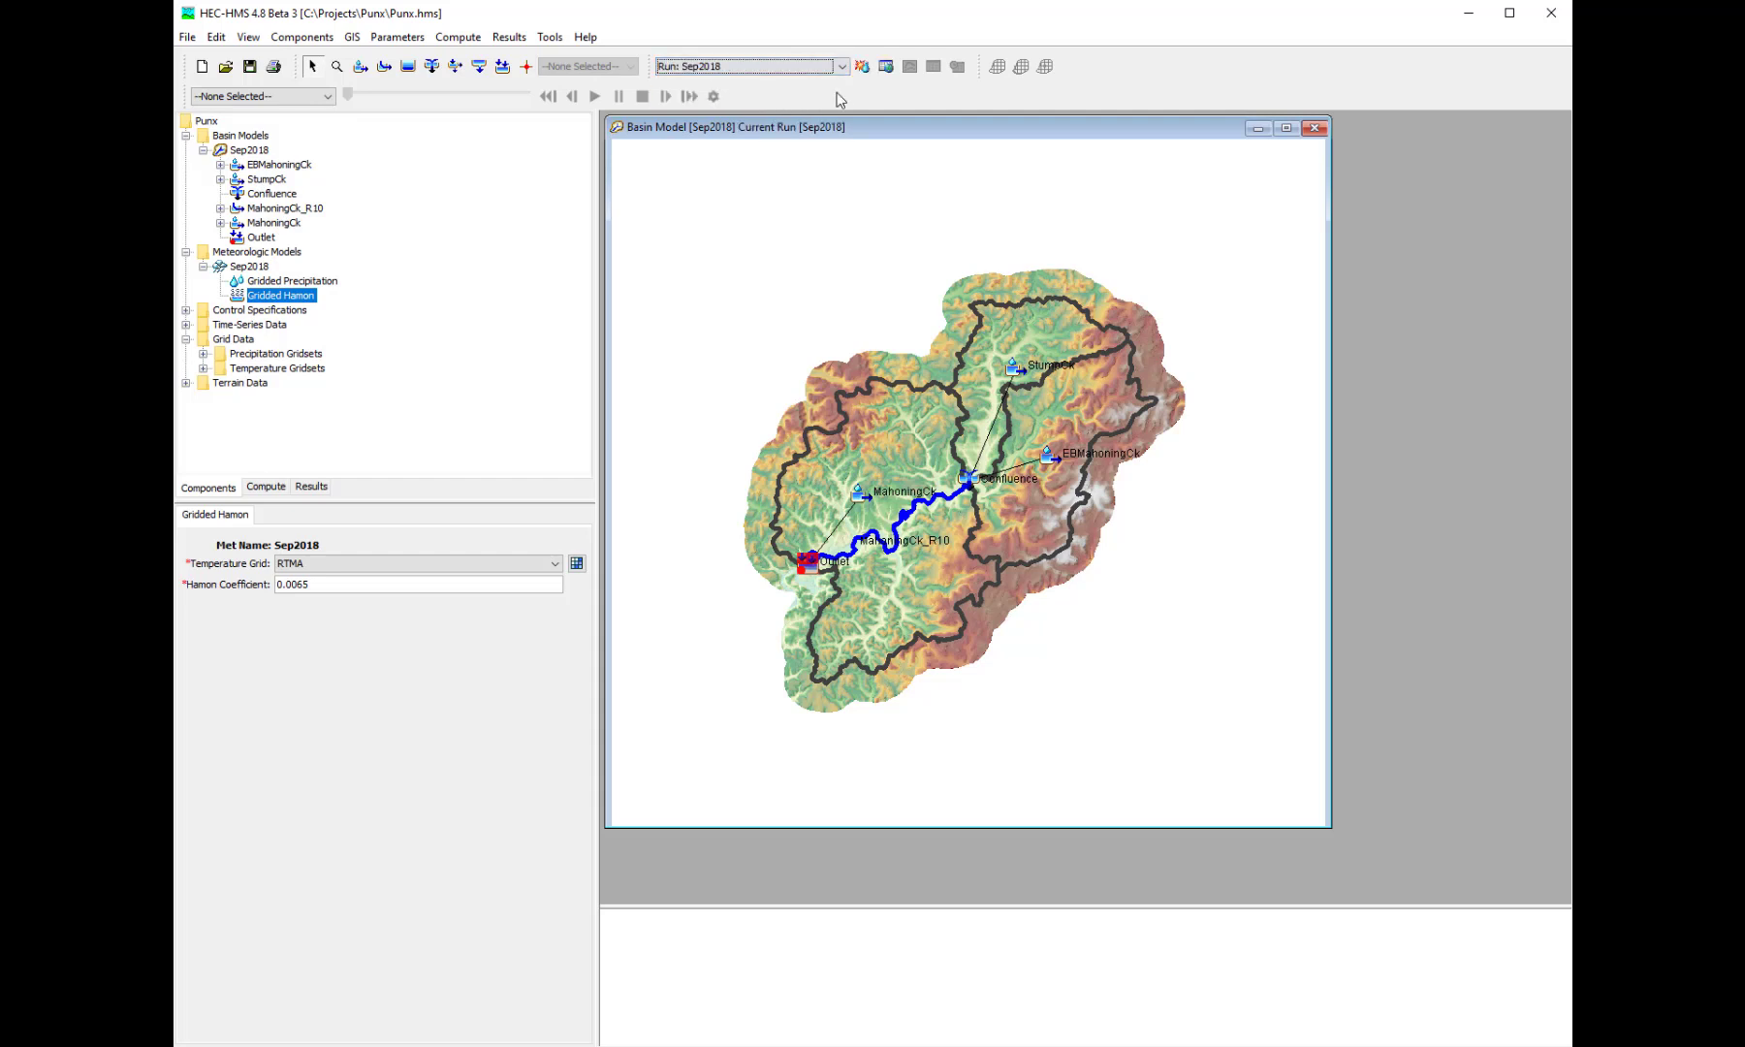
{"action": "left_click", "coordinate": [862, 67]}
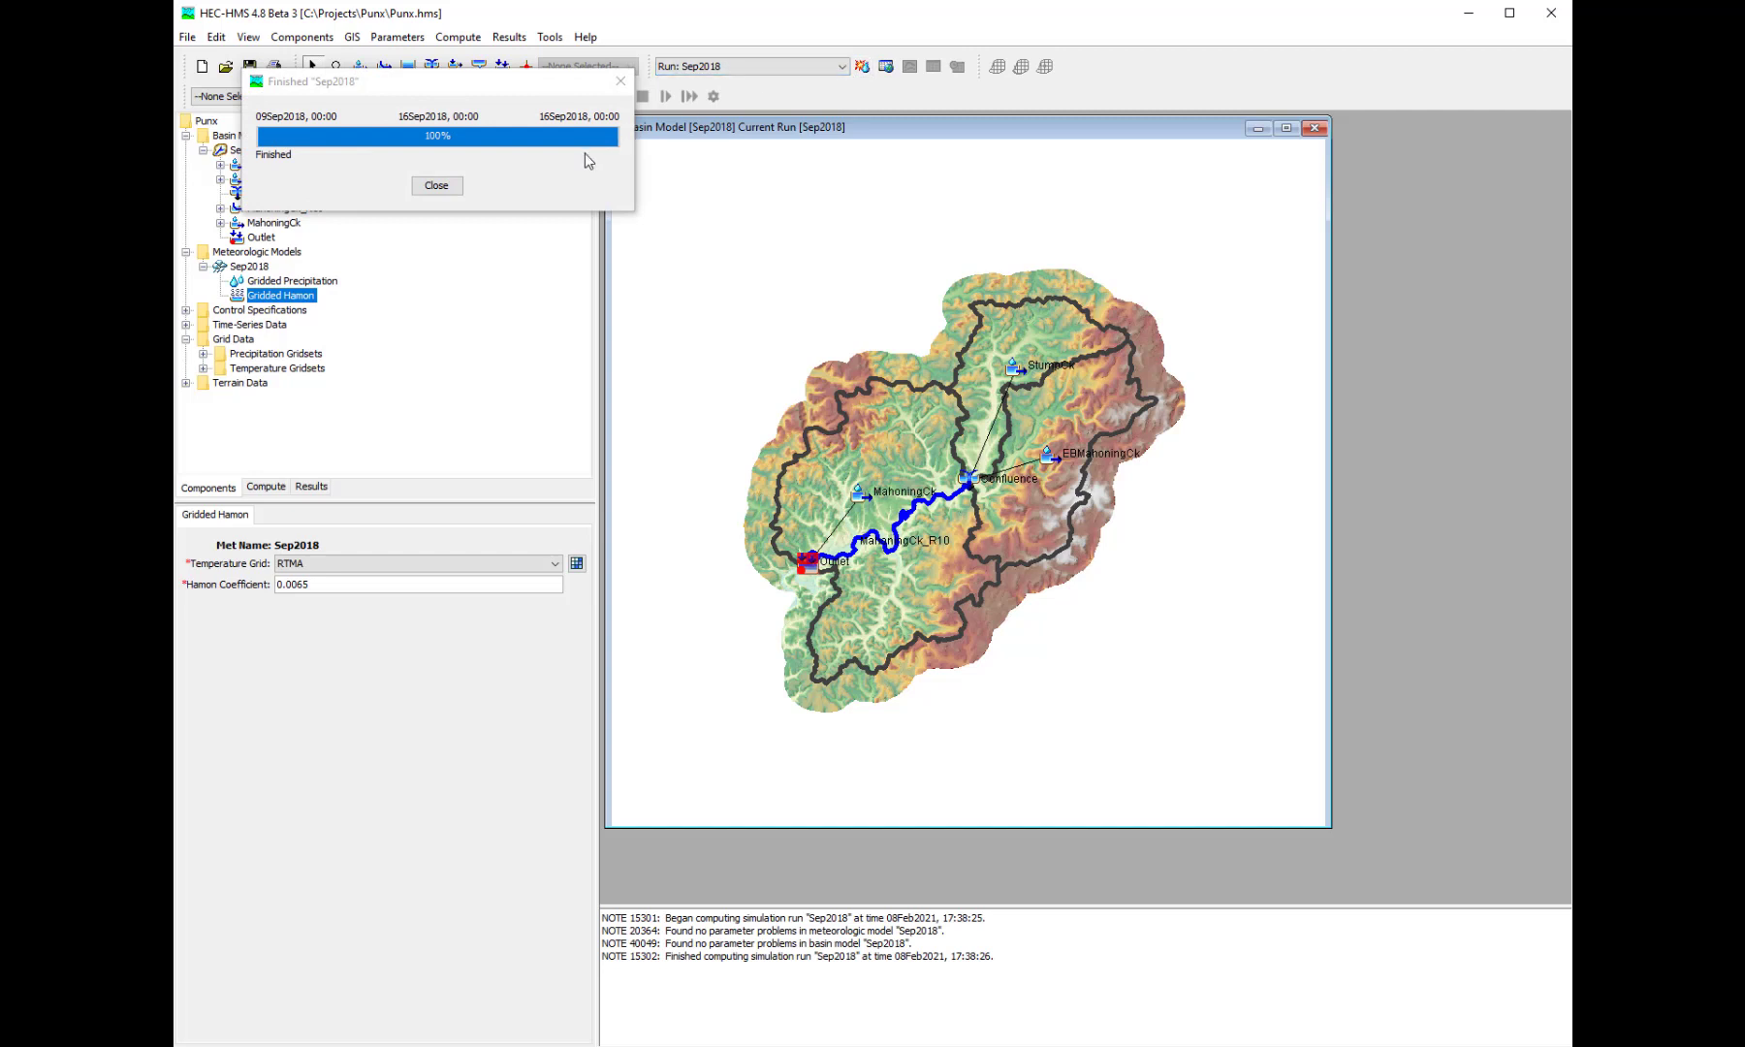
{"action": "left_click", "coordinate": [446, 185]}
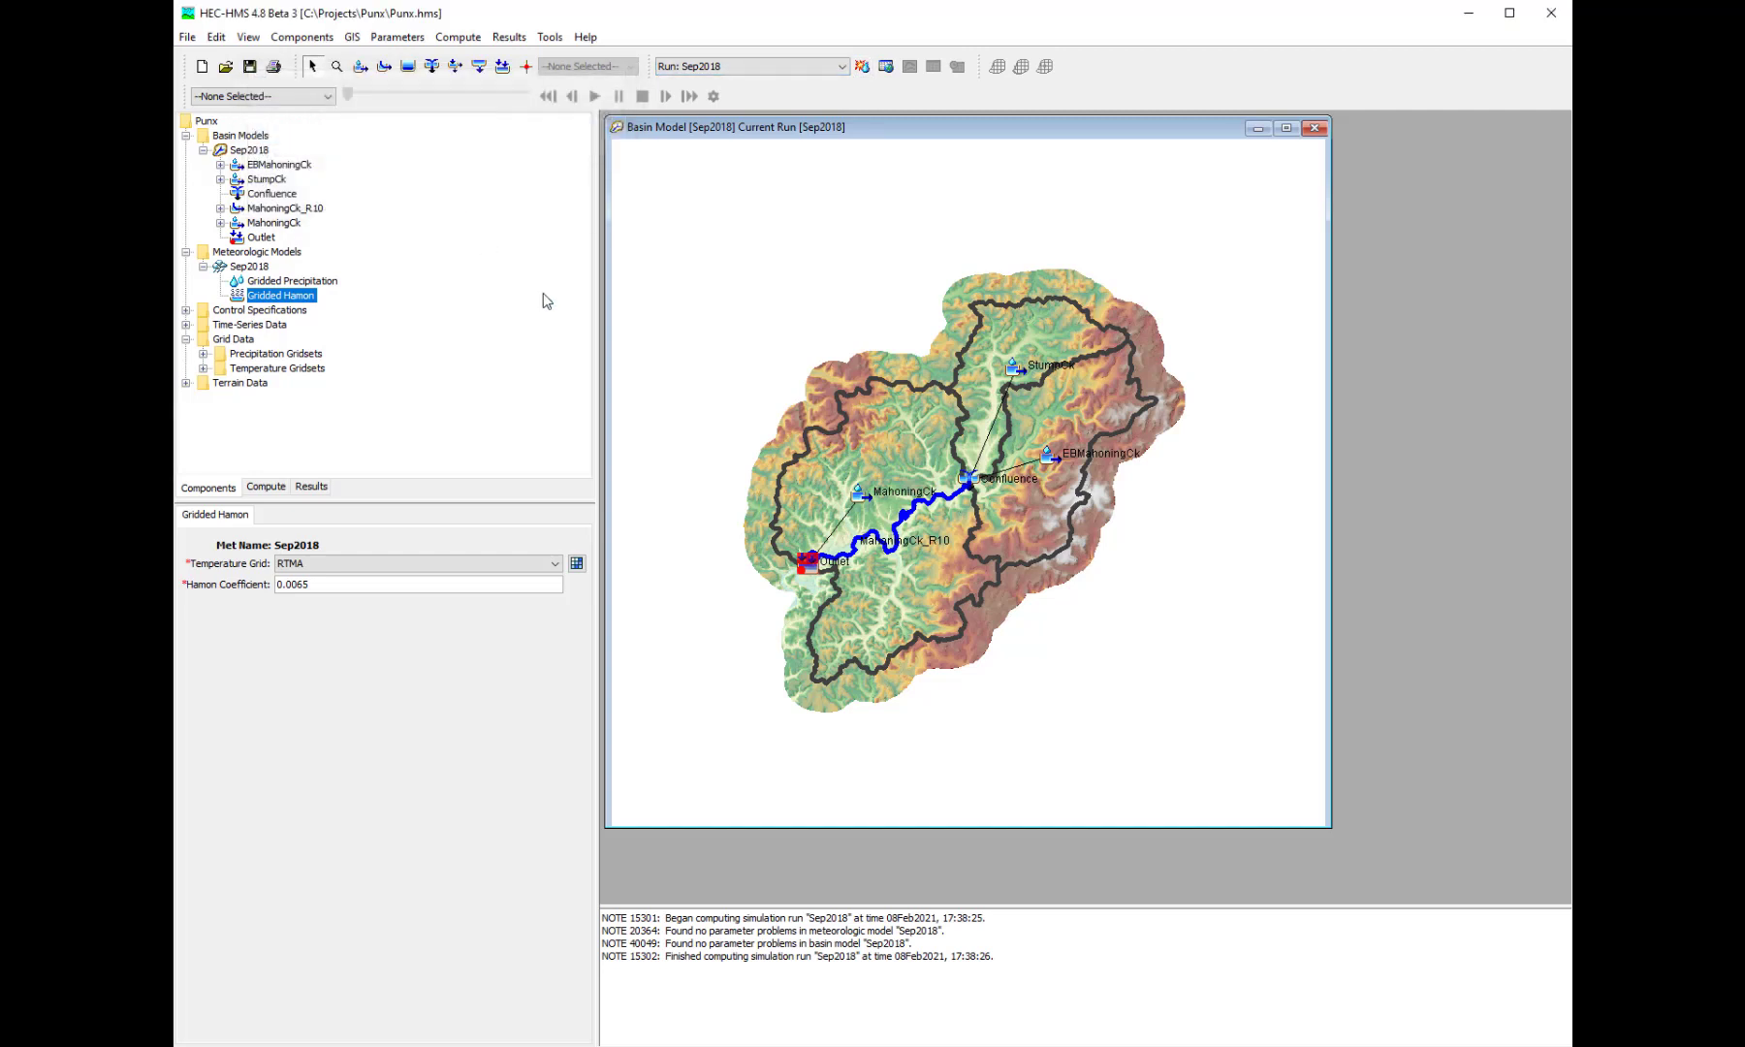
- Open the Sep2018 results graph for the Outlet sink and move its window over the basin map
{"action": "right_click", "coordinate": [809, 563]}
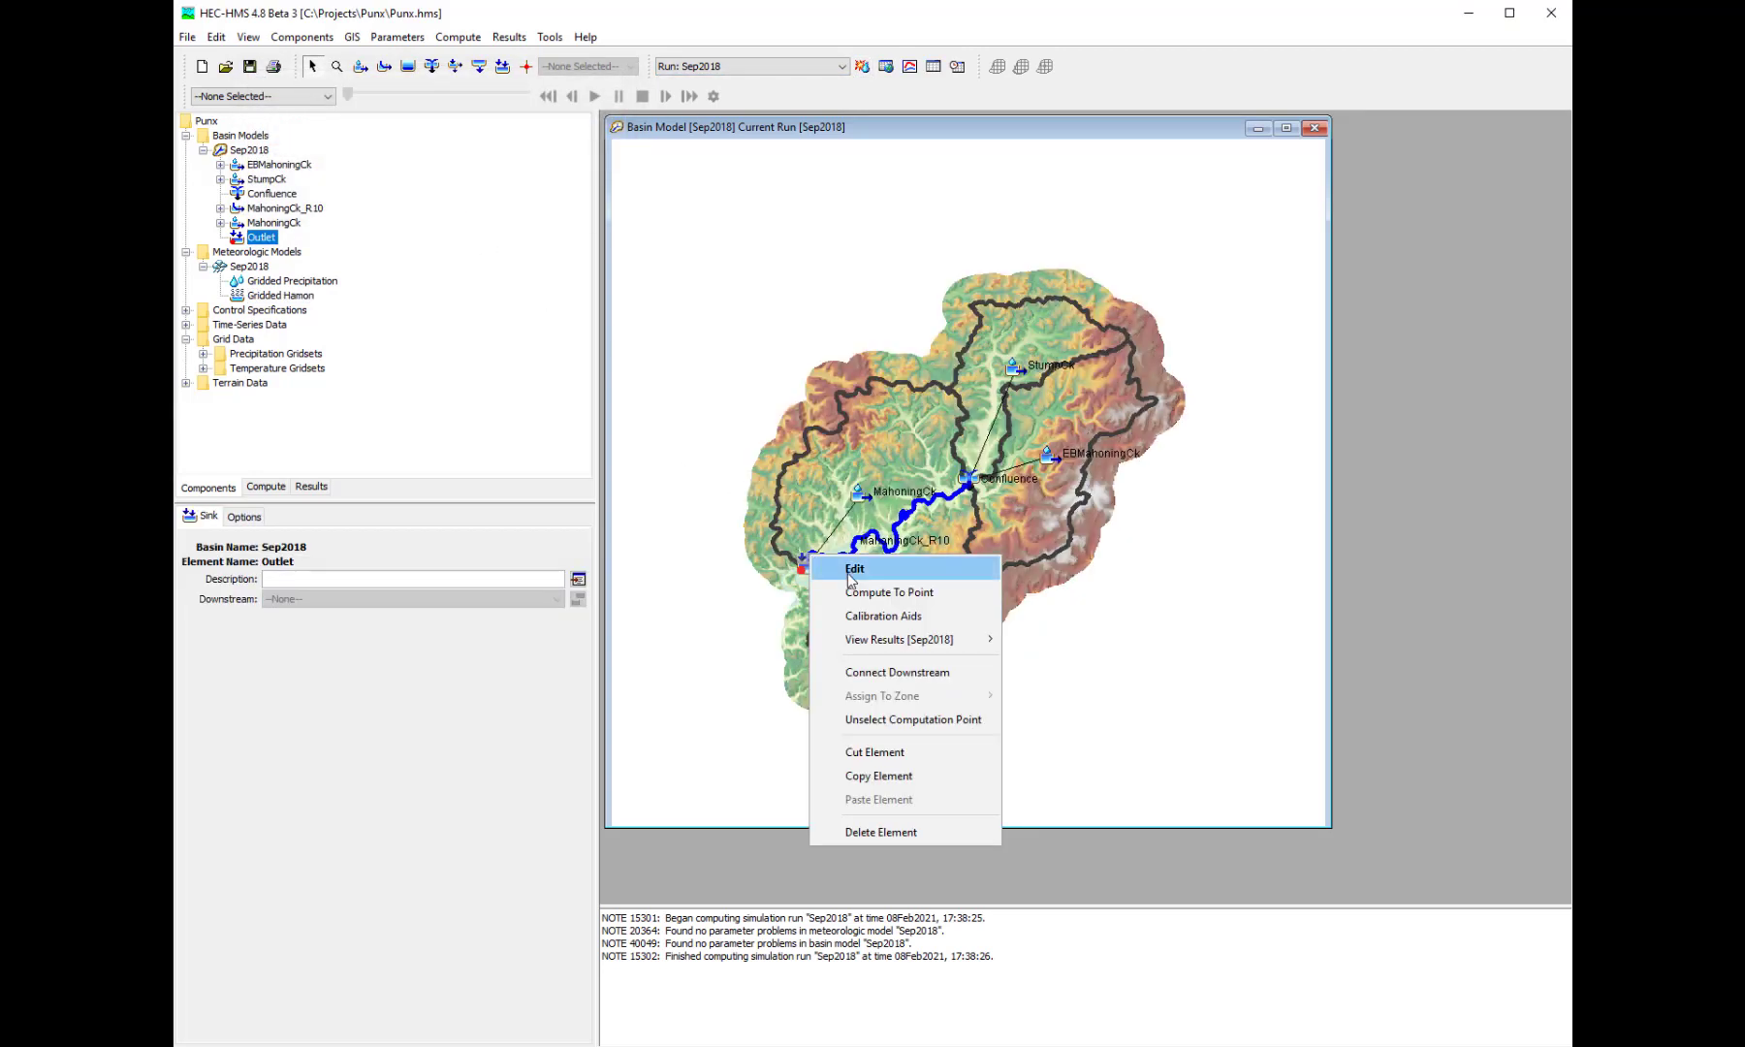
{"action": "mouse_move", "coordinate": [906, 648]}
{"action": "left_click", "coordinate": [1035, 641]}
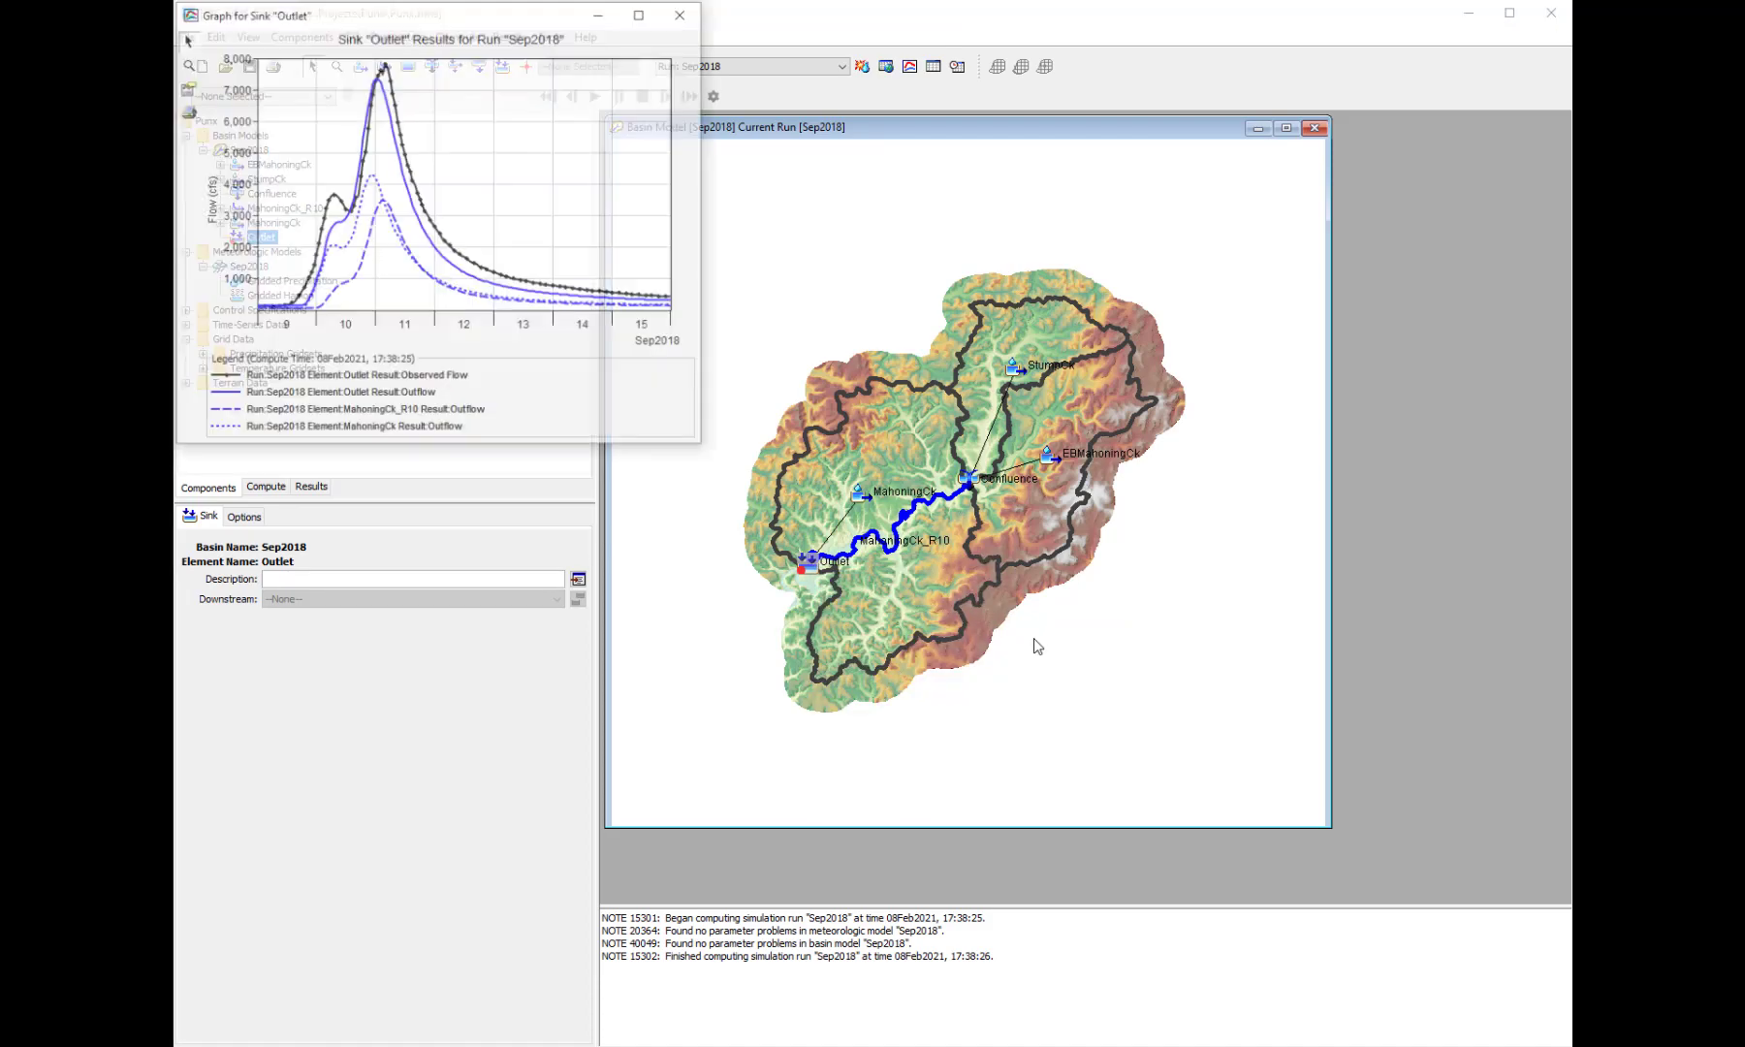
{"action": "left_click_drag", "start_coordinate": [505, 26], "coordinate": [1049, 320]}
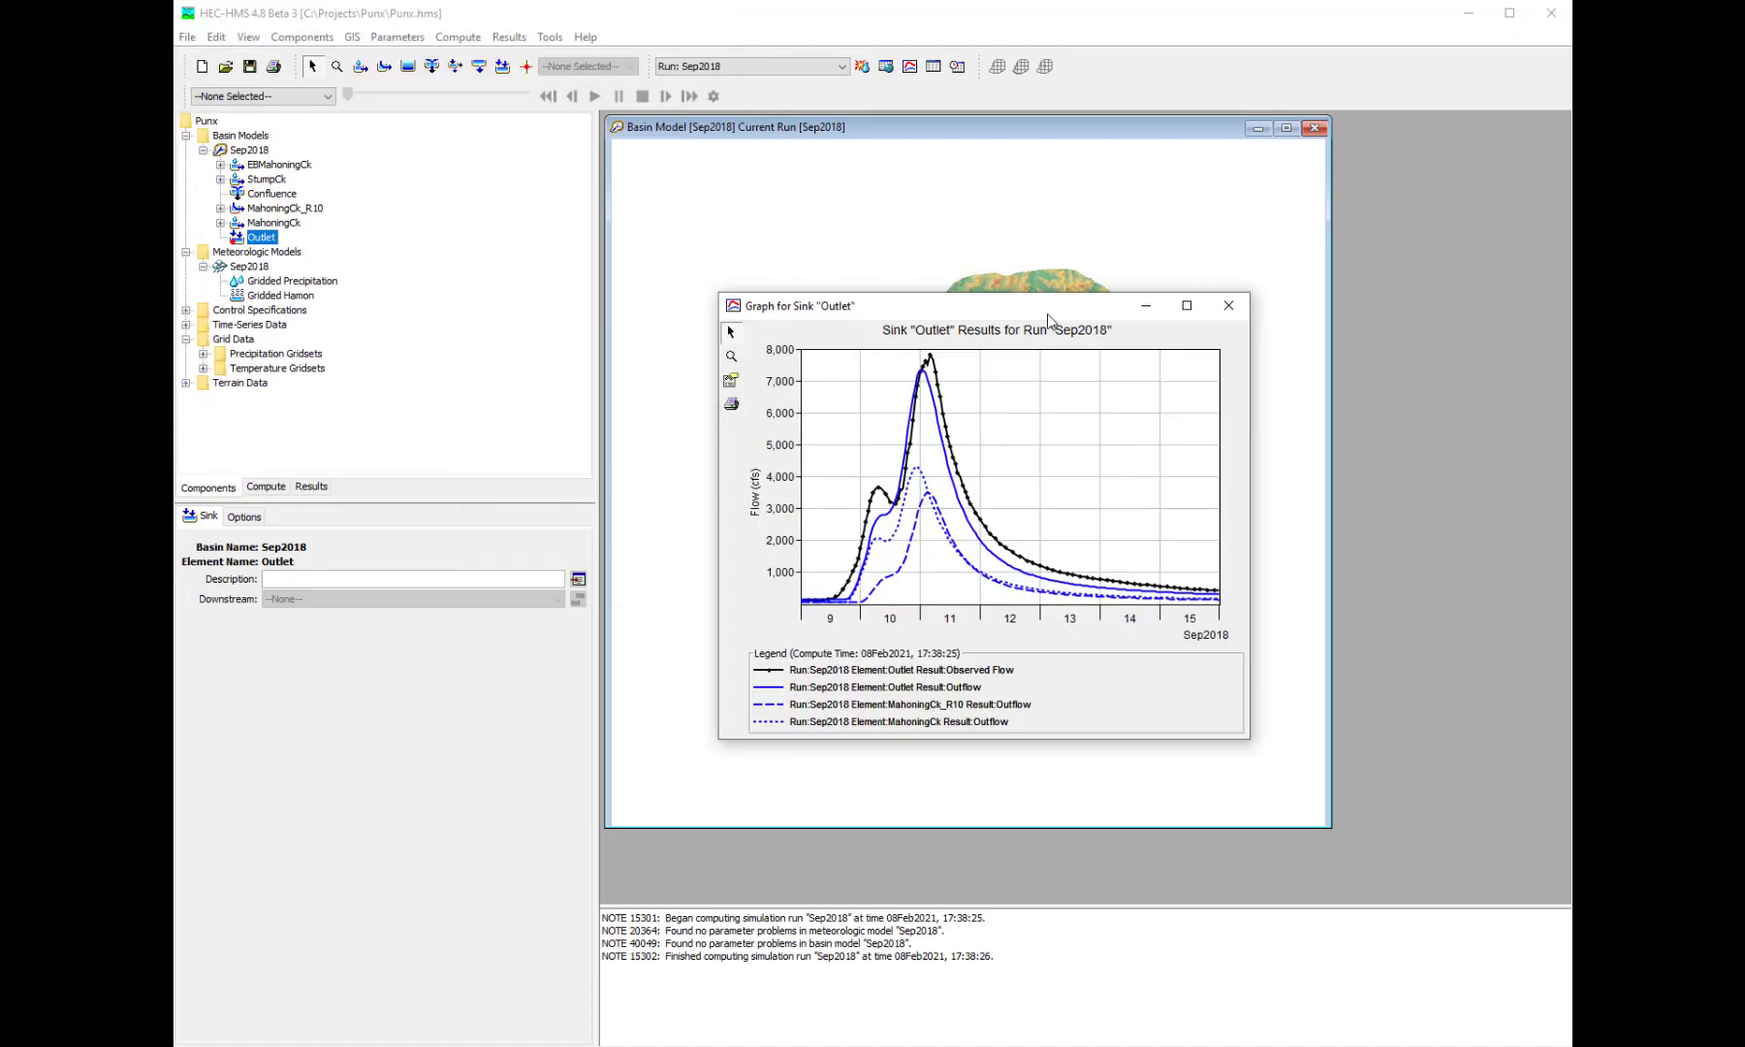